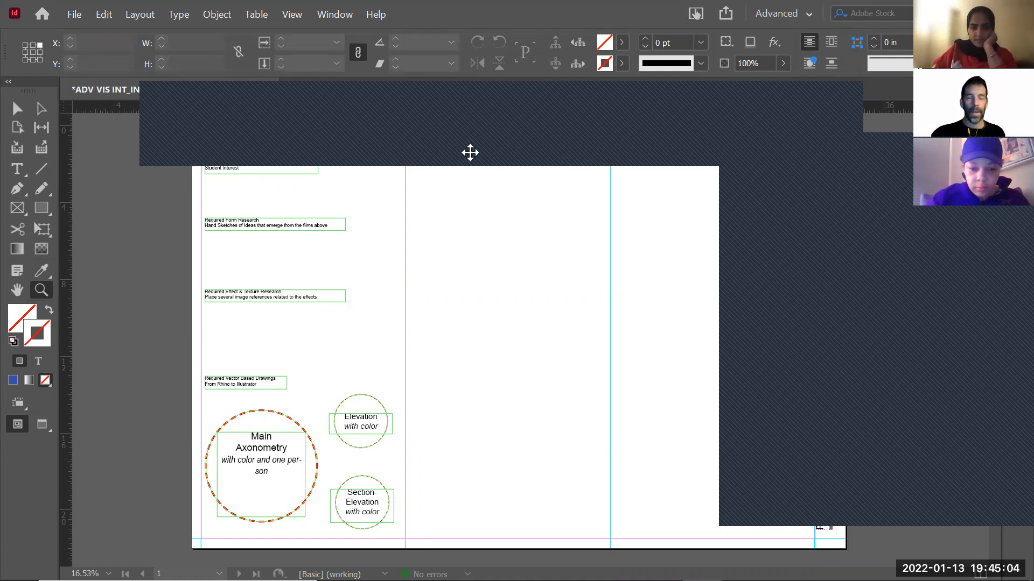
Close the open Panel1 document without saving its changes
left_click(451, 250)
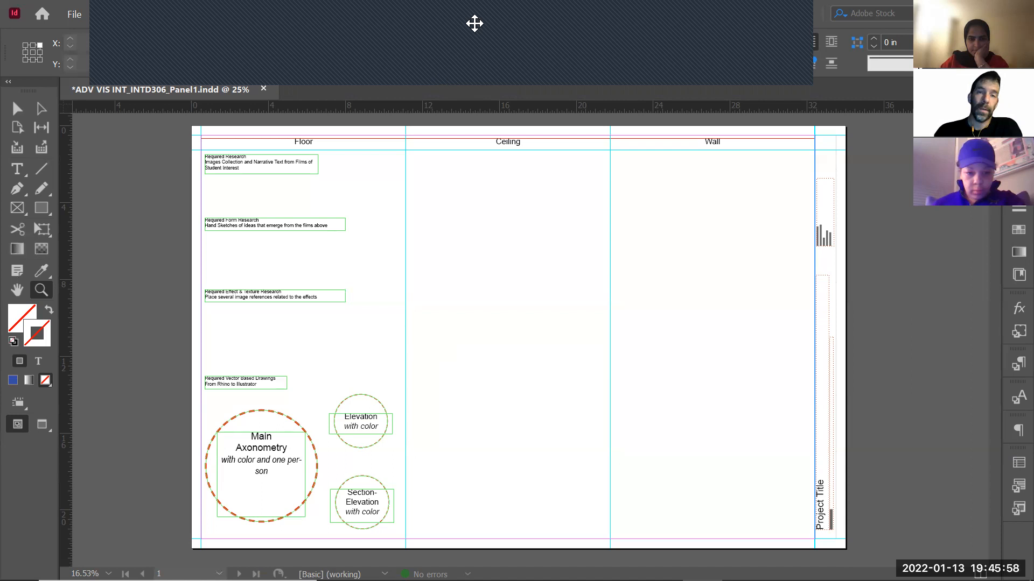
left_click_drag(438, 78, 440, 72)
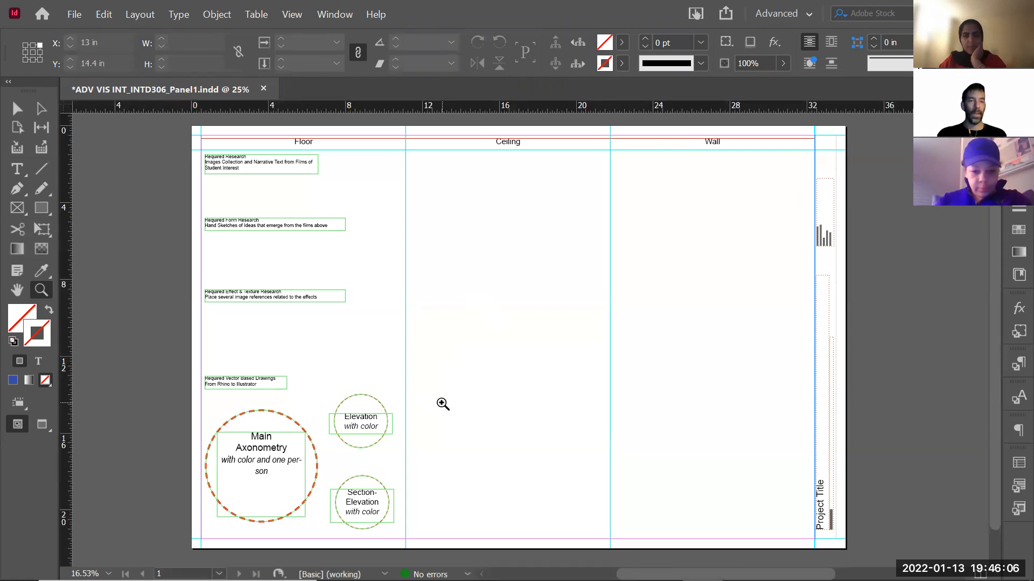
left_click(263, 88)
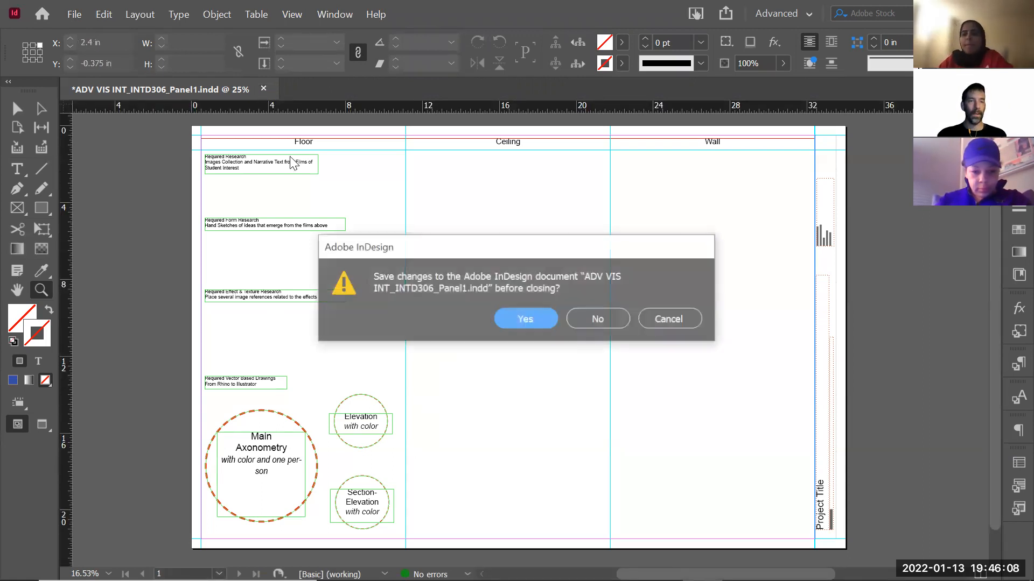
left_click(597, 320)
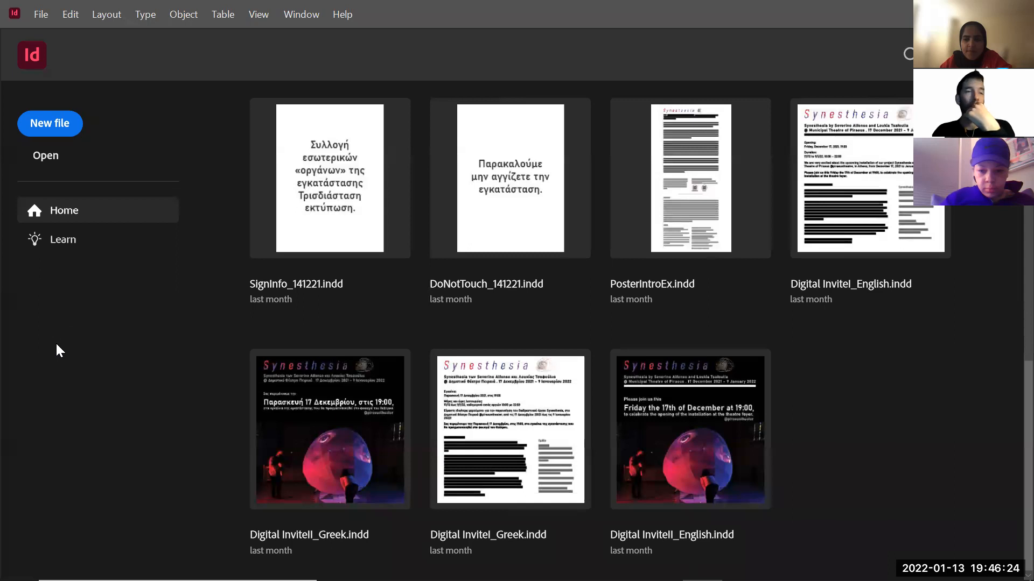
Create a new one-page print document from the Letter preset, 51p0 by 66p0, in portrait orientation
left_click(60, 128)
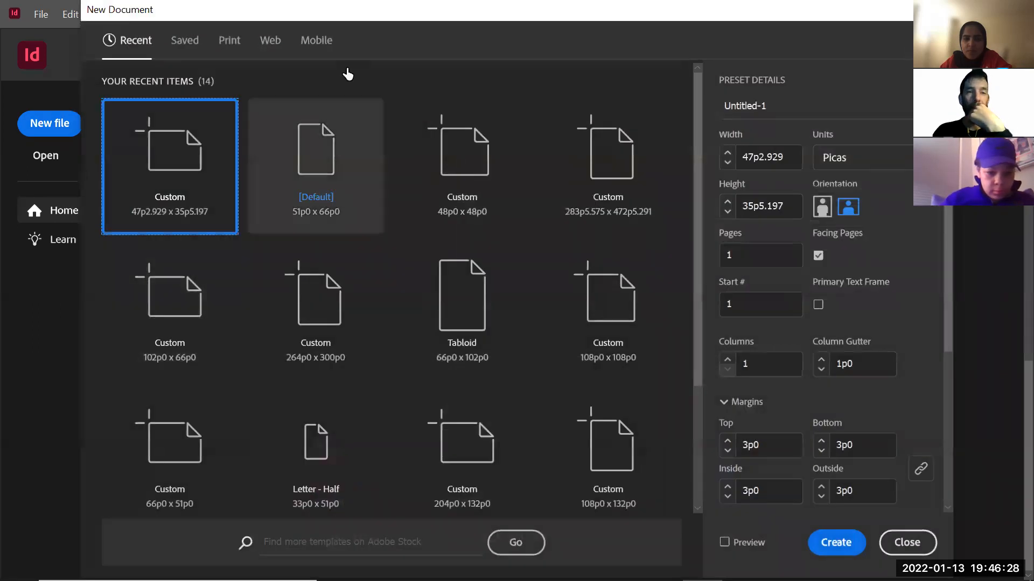
left_click_drag(355, 8, 357, 14)
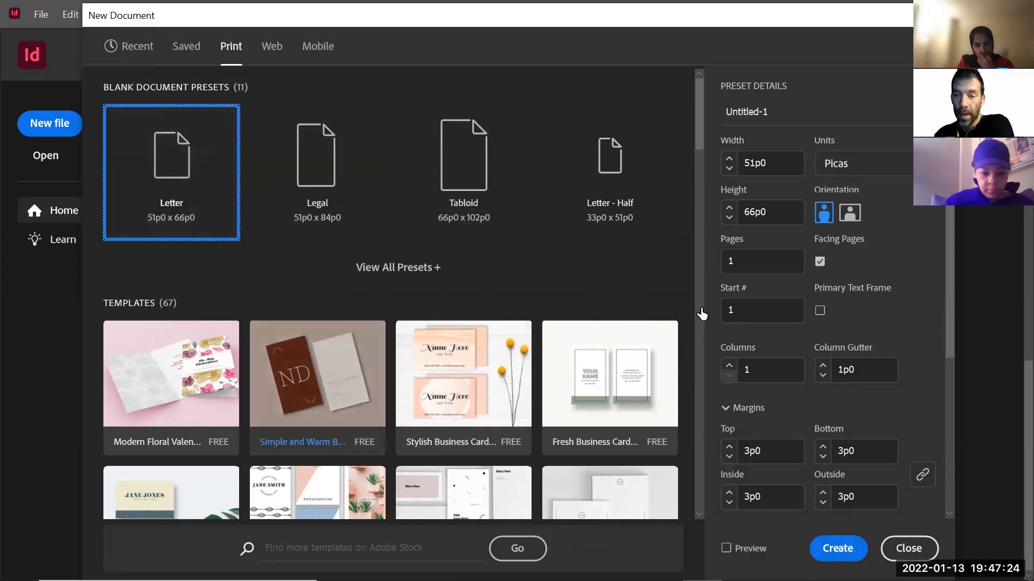
left_click(848, 217)
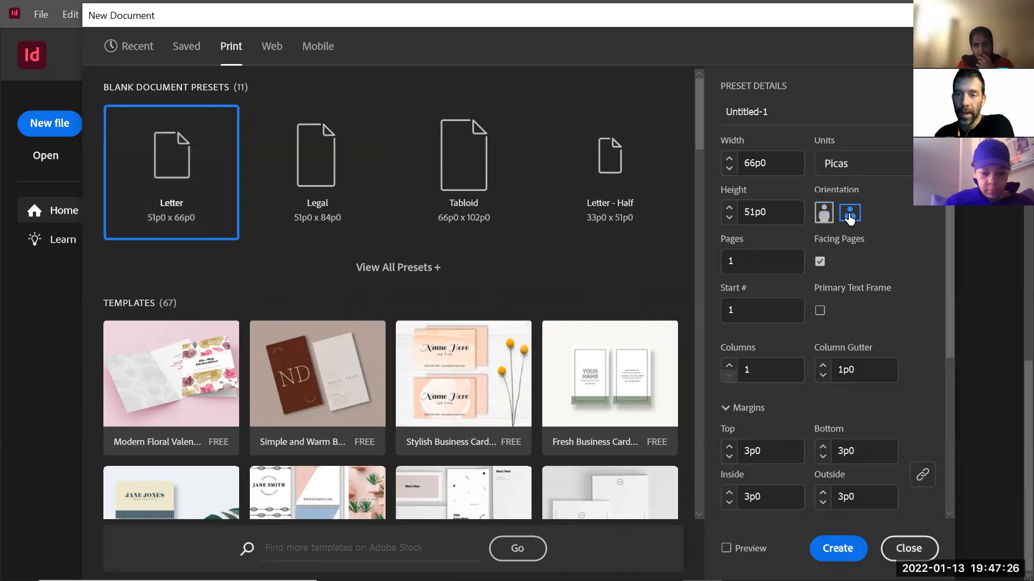
left_click(824, 215)
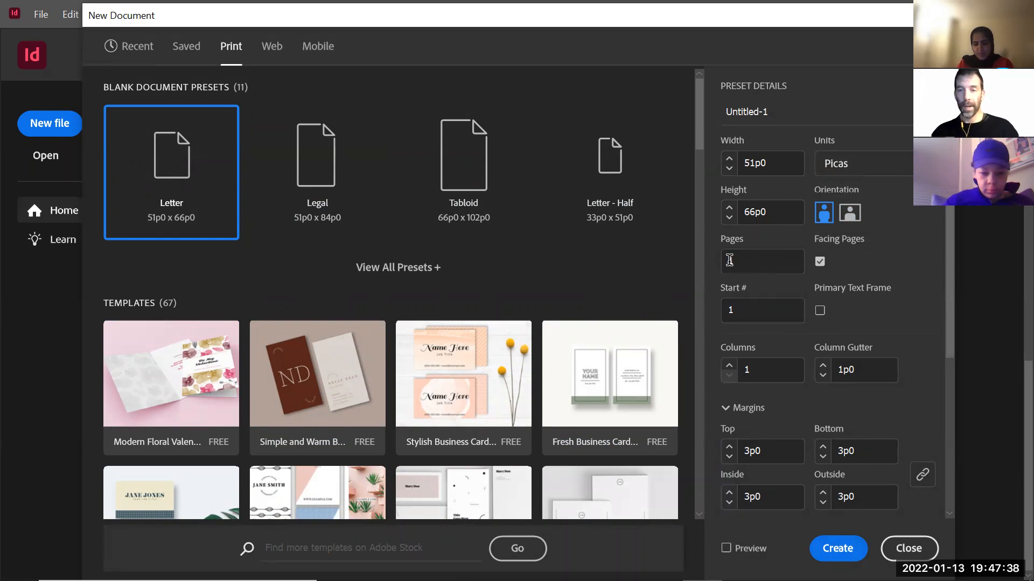
left_click(837, 549)
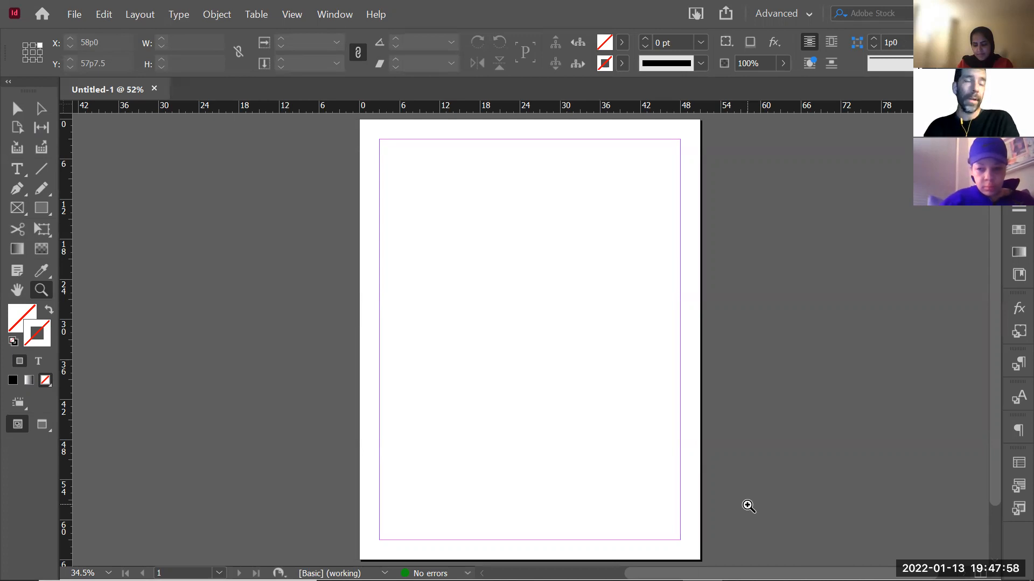
left_click(23, 115)
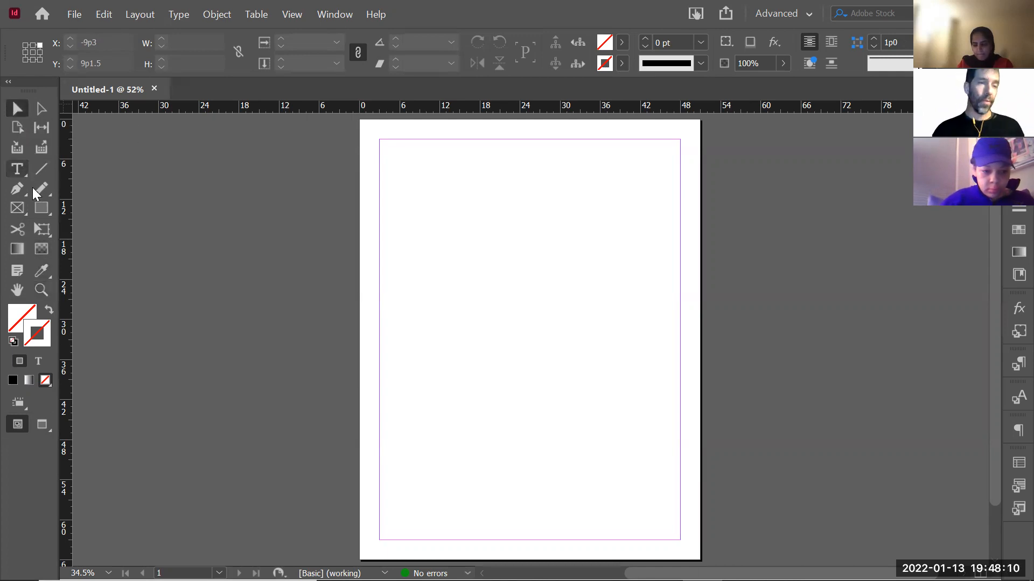
left_click(17, 169)
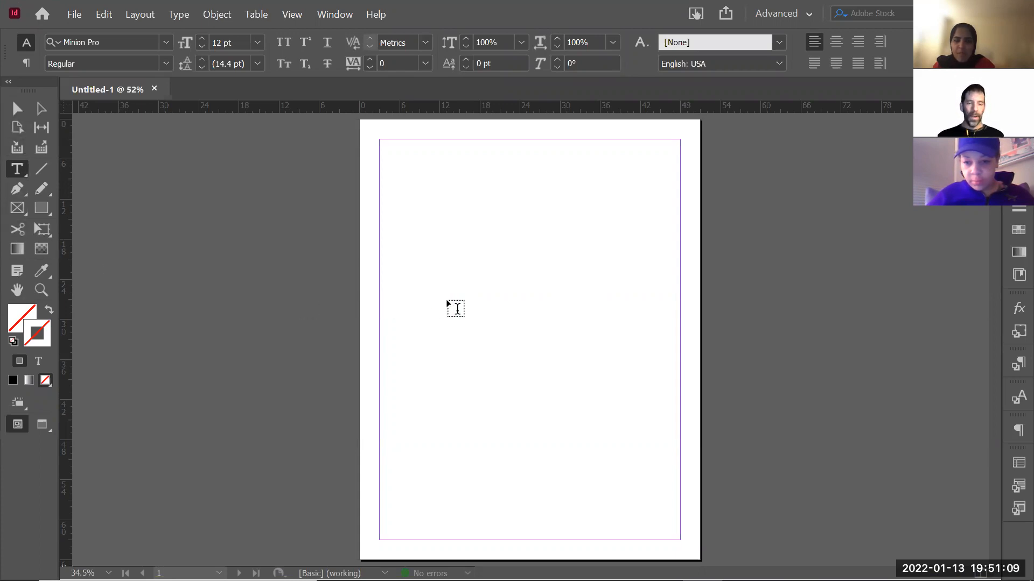
left_click(43, 108)
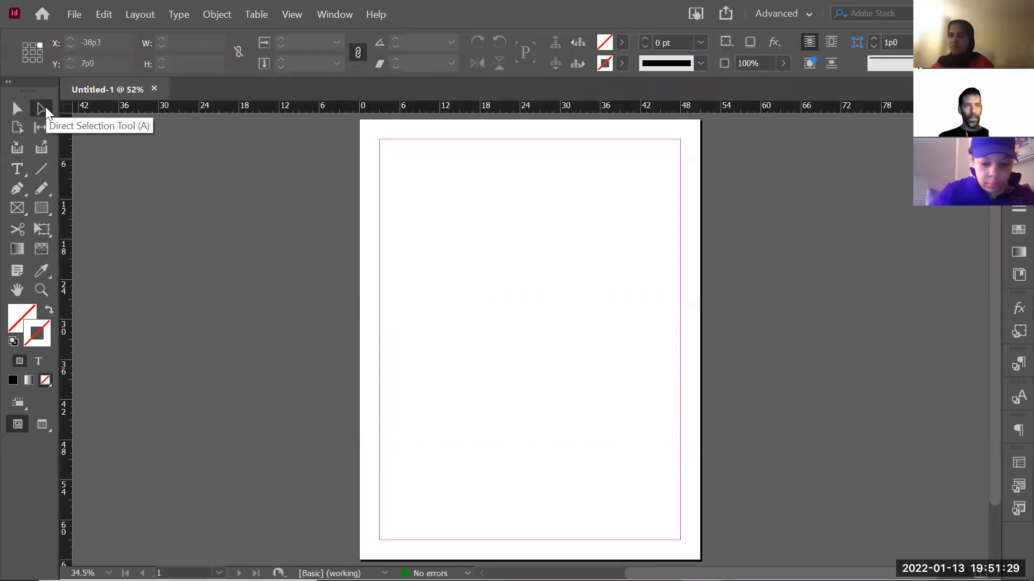
left_click(24, 107)
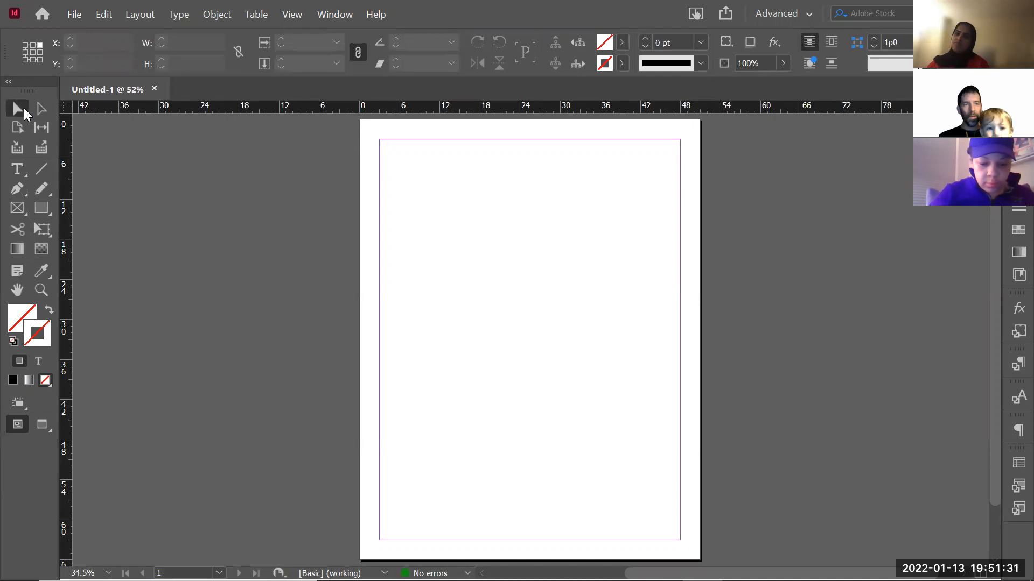
mouse_move(20, 580)
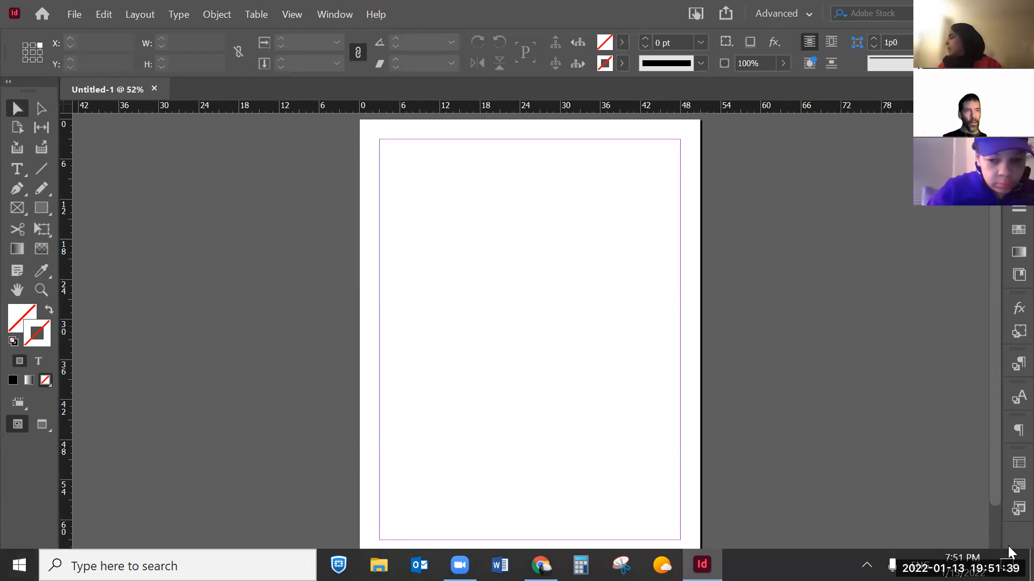
scroll(558, 267, "left", 10)
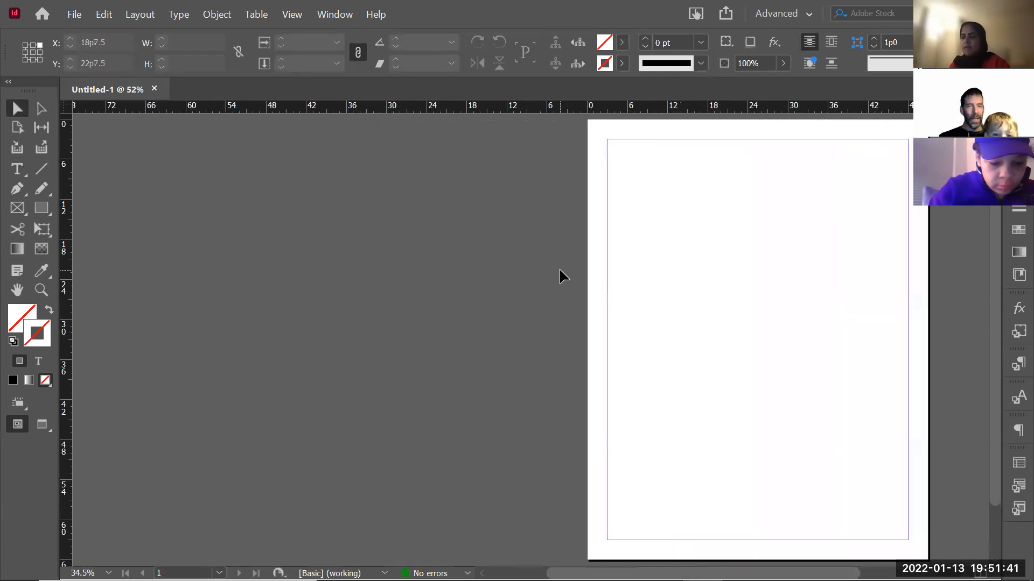
scroll(506, 461, "down", 2)
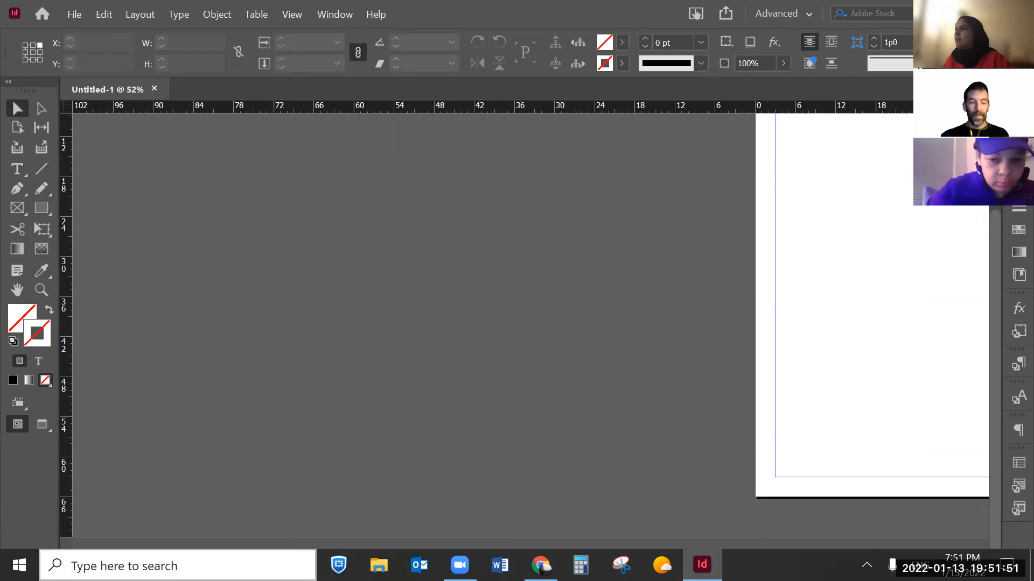
left_click_drag(788, 229, 348, 300)
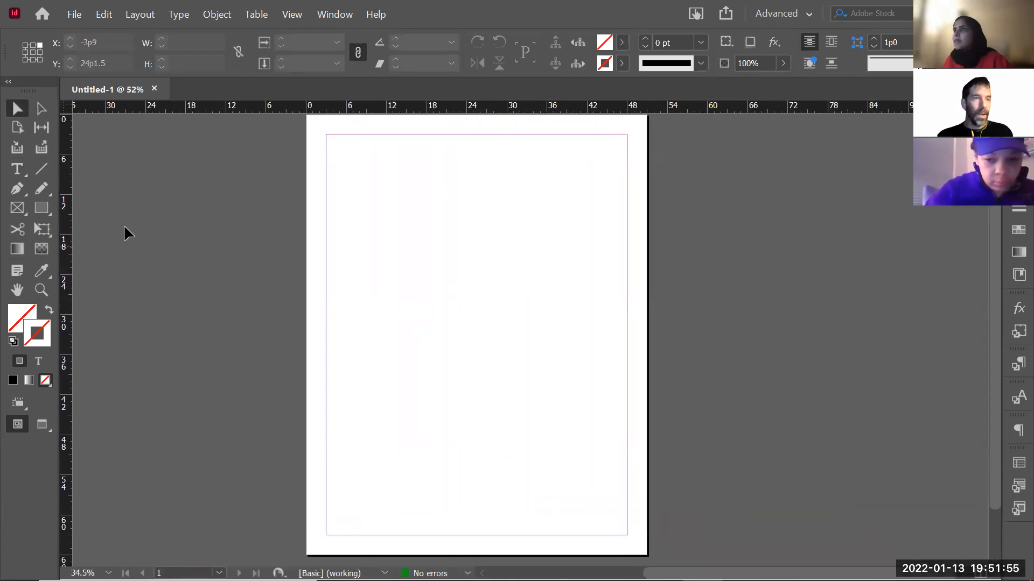
Draw a diagonal line about 33p3 long with no stroke colour in the page's upper left area, and deselect it
left_click(40, 171)
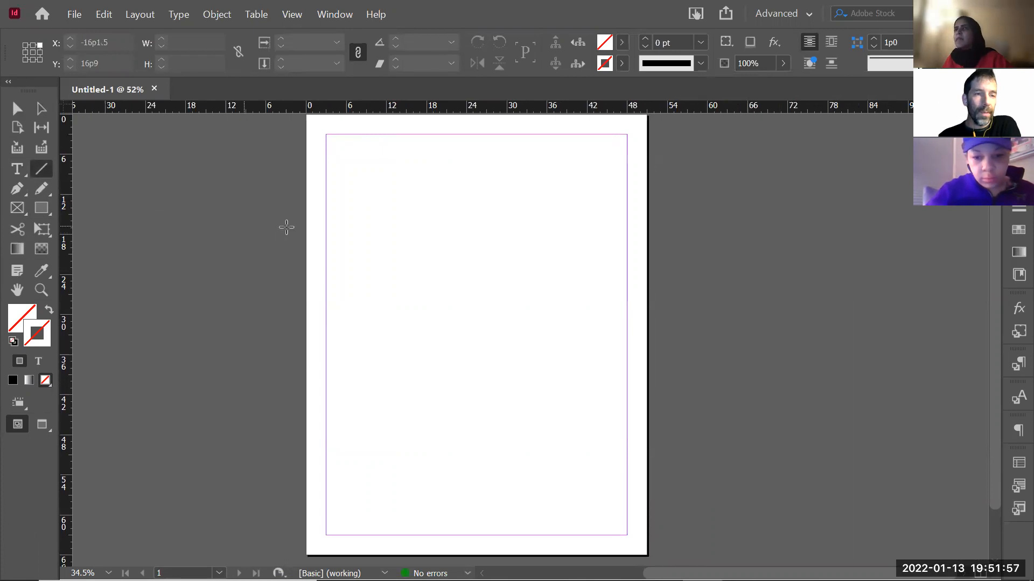
left_click_drag(364, 189, 486, 375)
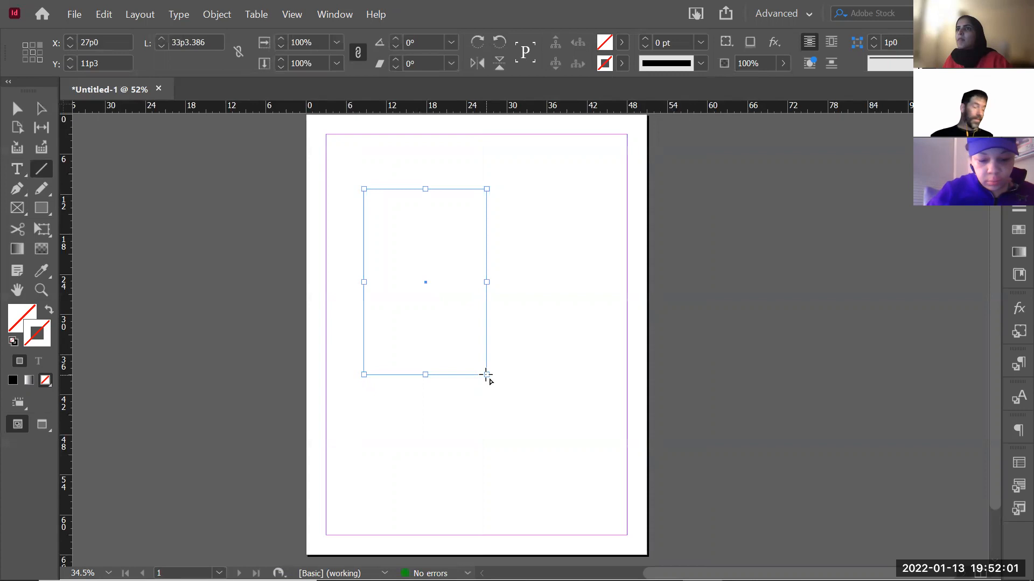
key("v")
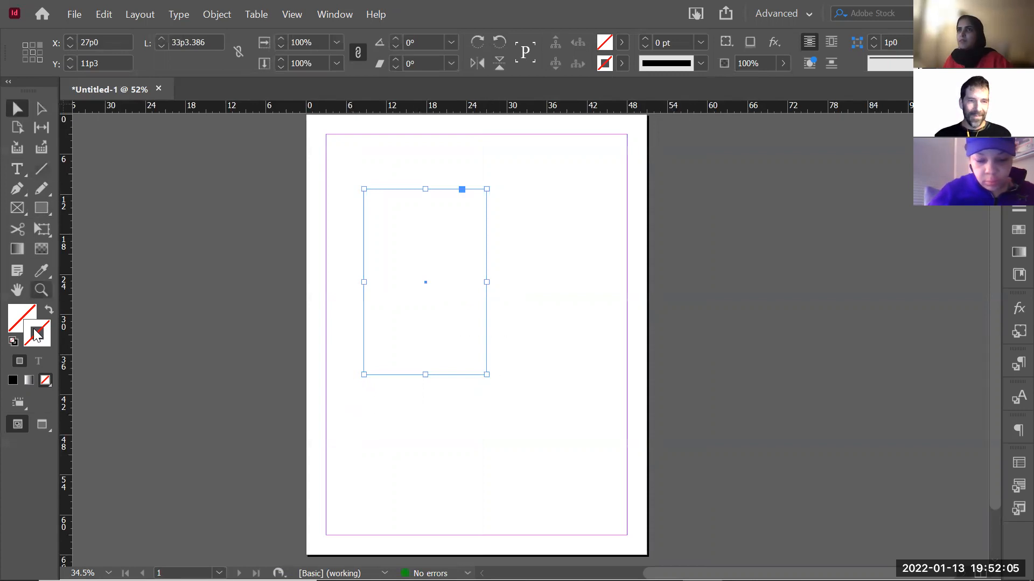
left_click(221, 309)
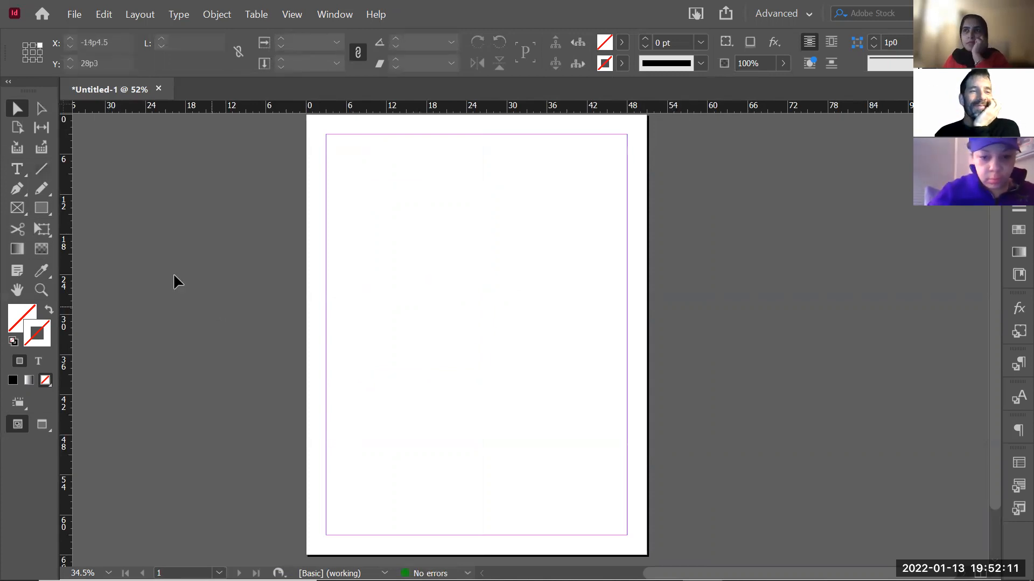
left_click(47, 171)
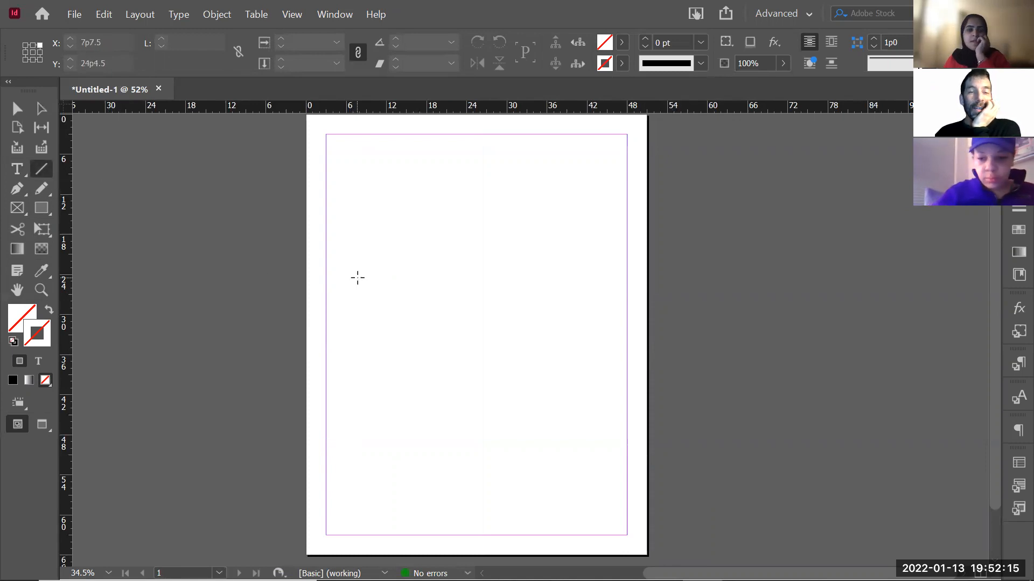
left_click(46, 210)
left_click(45, 207)
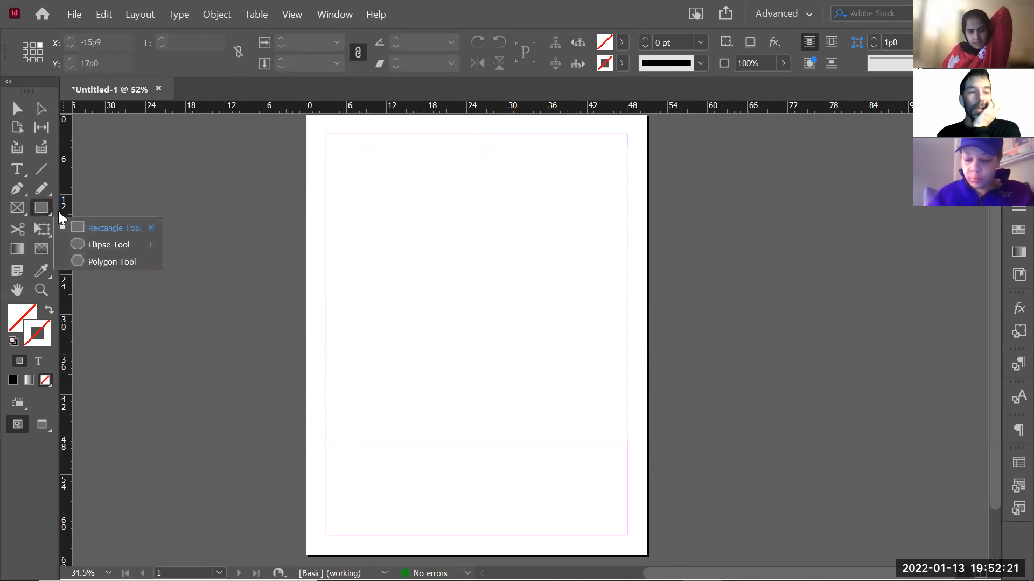
left_click(15, 191)
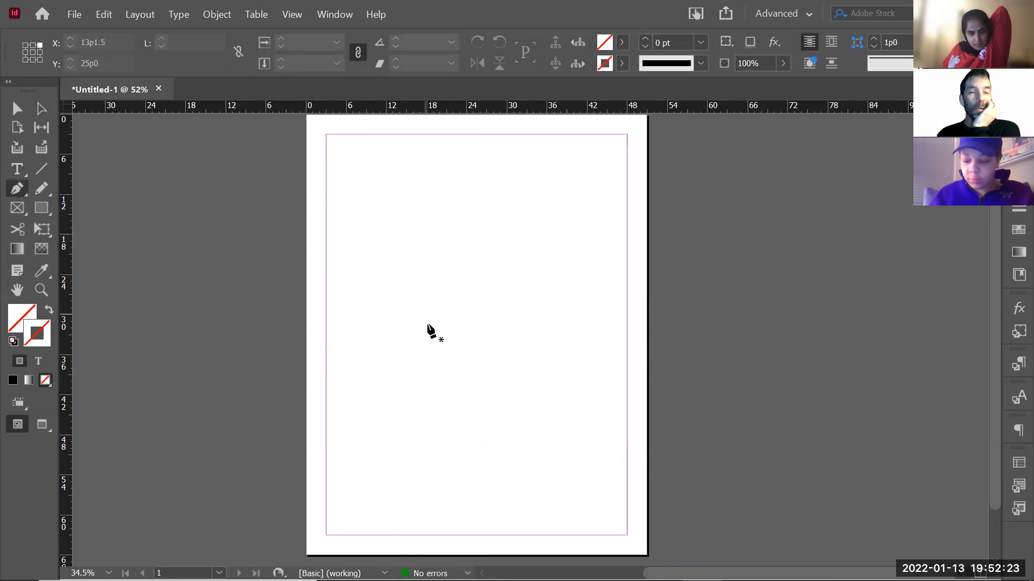
Create a wide text frame in the upper half of the page and enter the sample text "da,jflnsbvkjNBCVJbvjabv"
left_click(13, 168)
left_click_drag(346, 205, 564, 353)
type("da,jflnsbvkjNBCVJbvjabv")
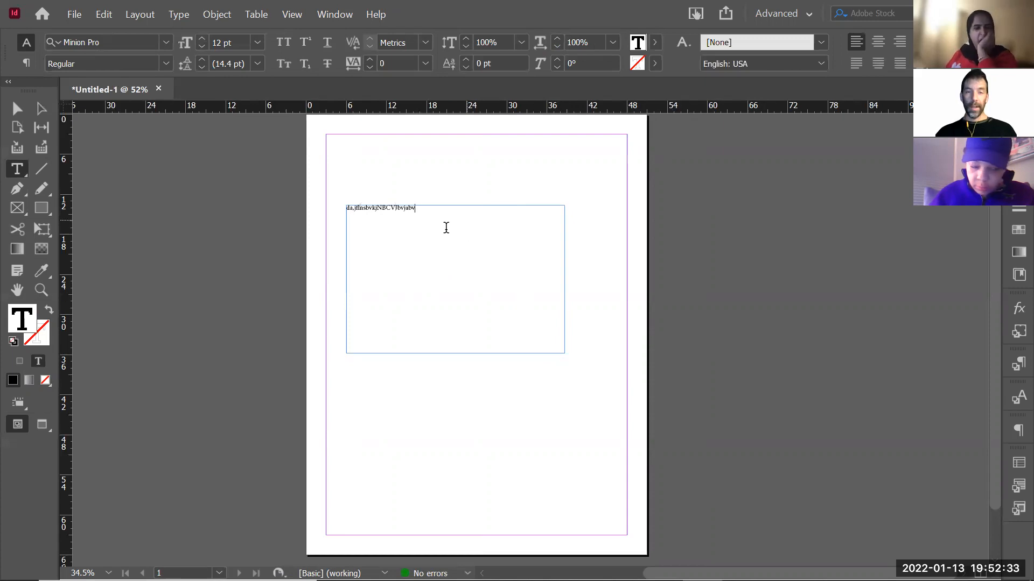
Change the font of all the sample text to EmojiOne and close the Glyphs window
left_click_drag(430, 216, 319, 203)
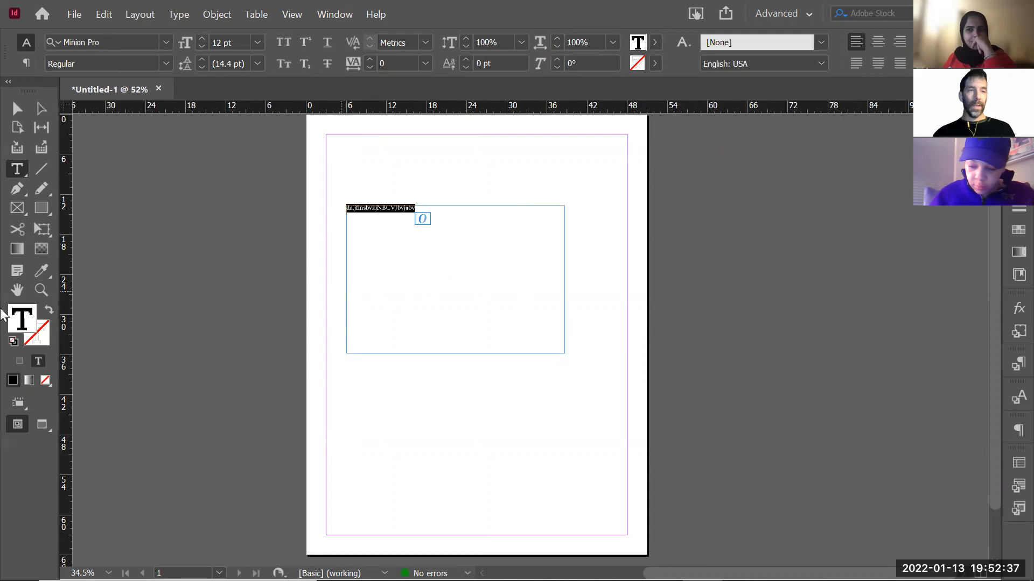
left_click(165, 45)
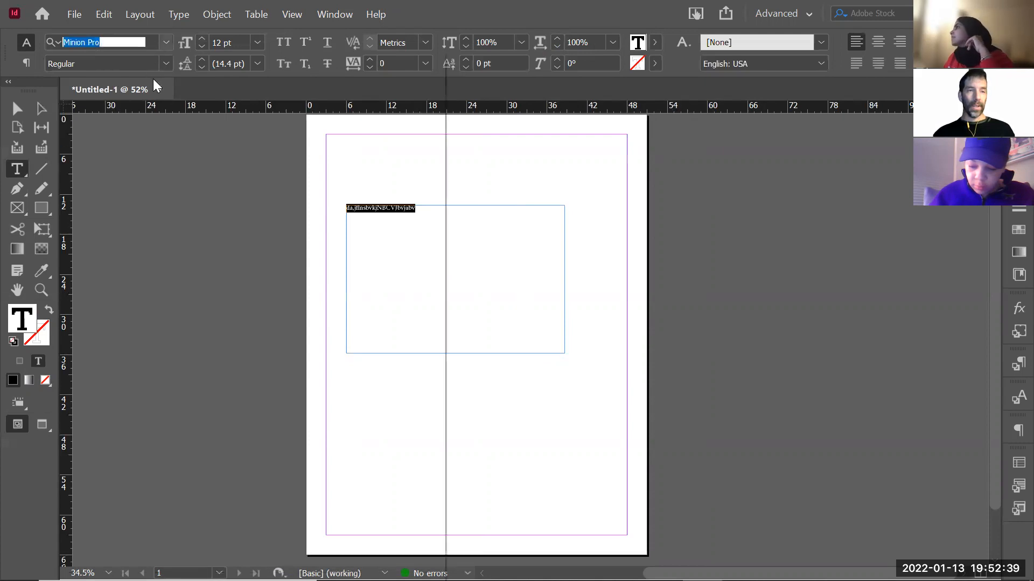
left_click(108, 310)
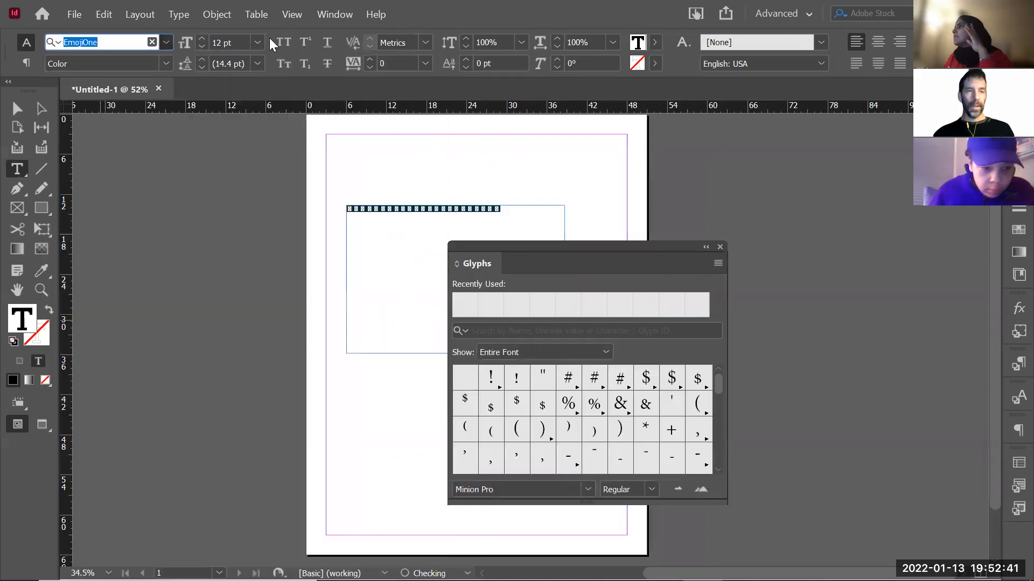
left_click(258, 42)
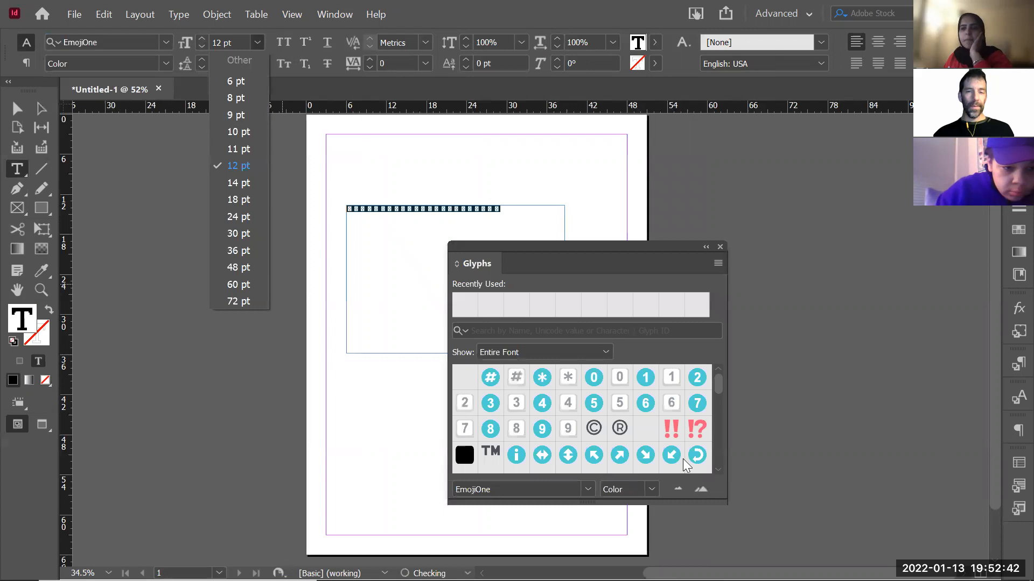
left_click(720, 247)
left_click(721, 247)
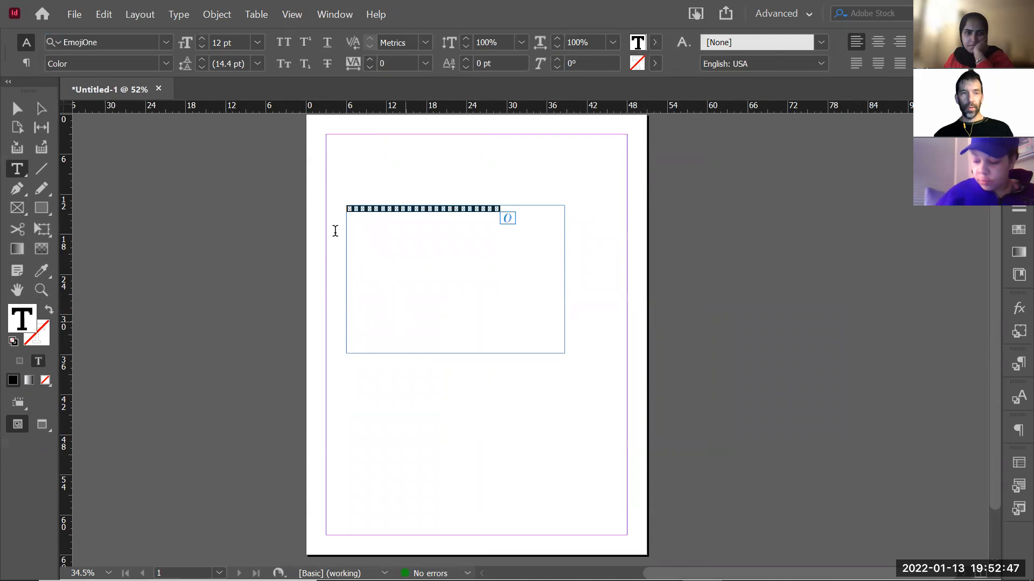
Set the sample text's font to Minion Pro and deselect the text
left_click(166, 42)
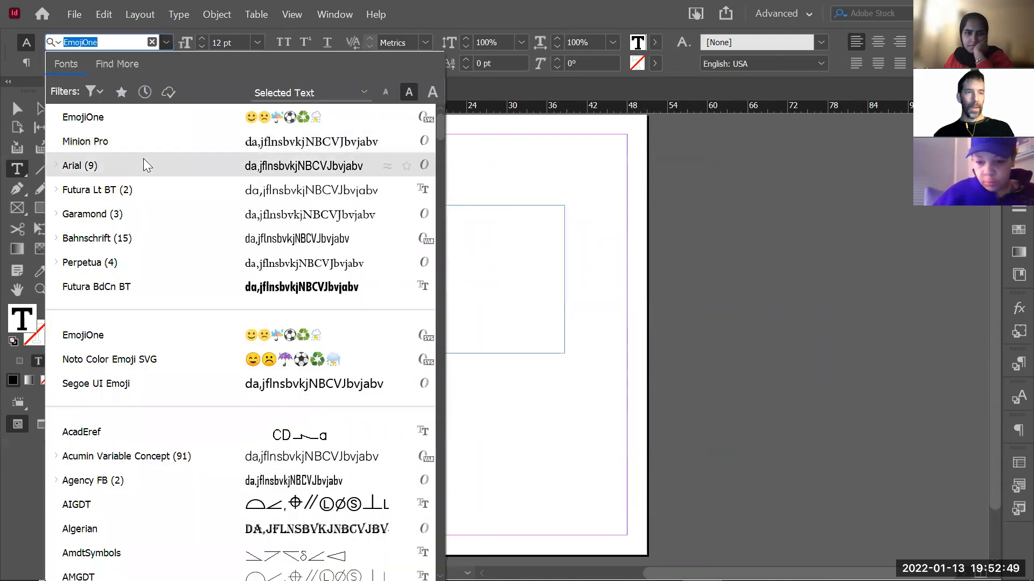
left_click(112, 141)
left_click(521, 423)
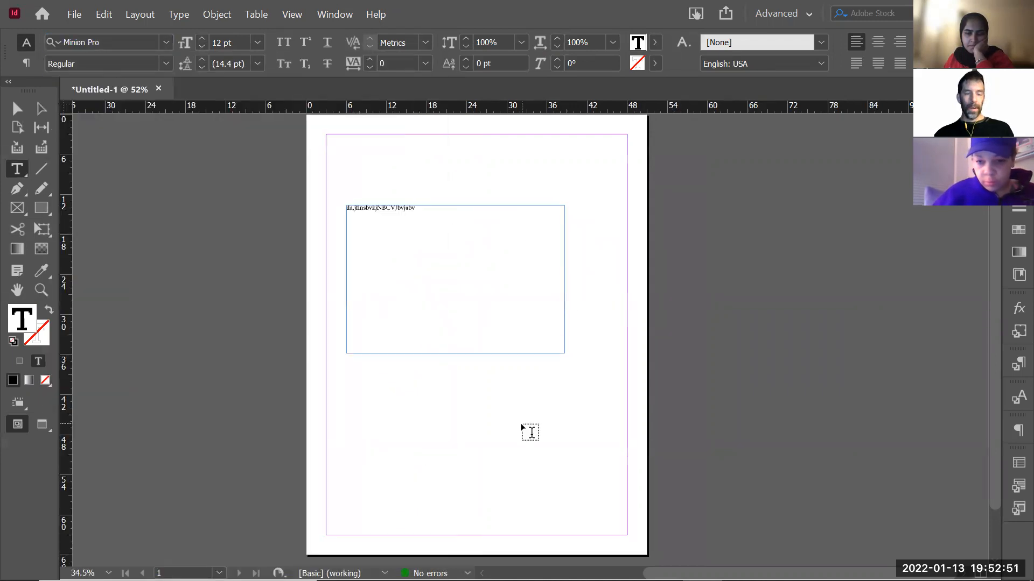
Set the stroke colour for new shapes to blue, hex 0000f1
key("z")
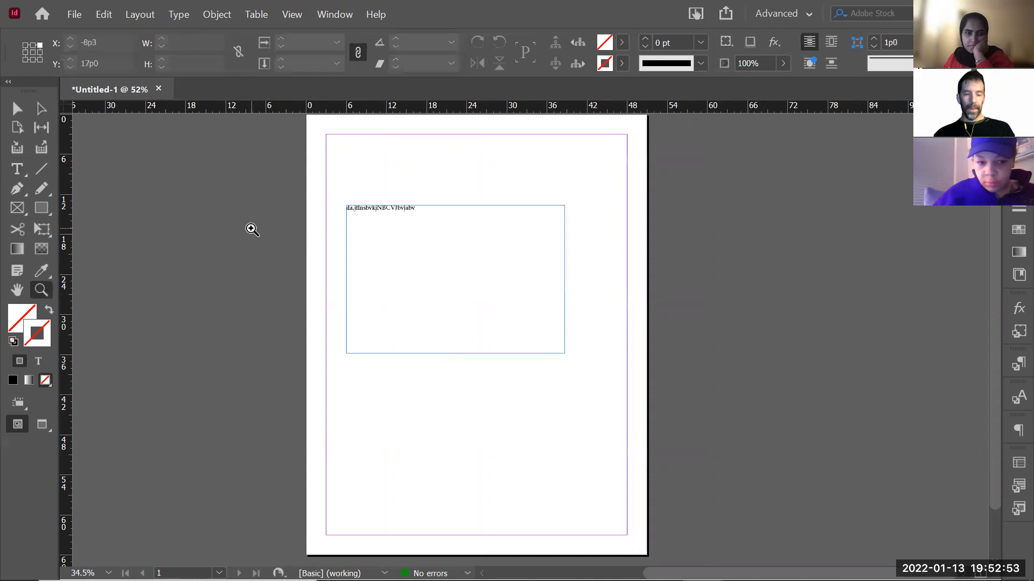
key("l")
double_click(39, 336)
left_click_drag(386, 407, 492, 410)
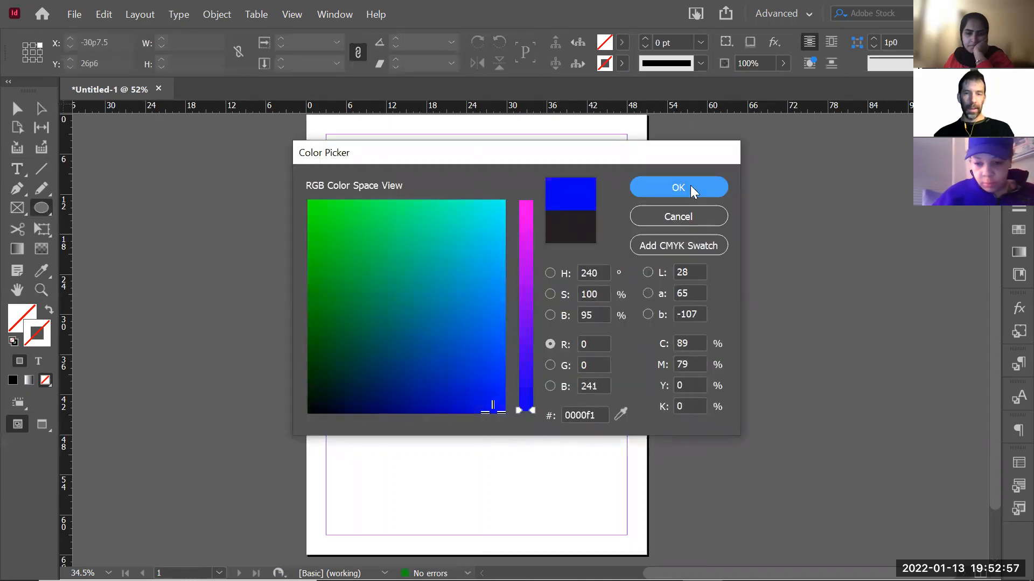
left_click(689, 188)
Draw a diagonal blue line from inside the text frame to below it, and a blue circle about 13p1 in diameter beneath the frame
left_click(42, 169)
left_click_drag(477, 280, 537, 437)
left_click(374, 438)
left_click(42, 209)
mouse_move(396, 385)
left_mouse_down()
mouse_move(492, 463)
mouse_move(485, 473)
left_mouse_up()
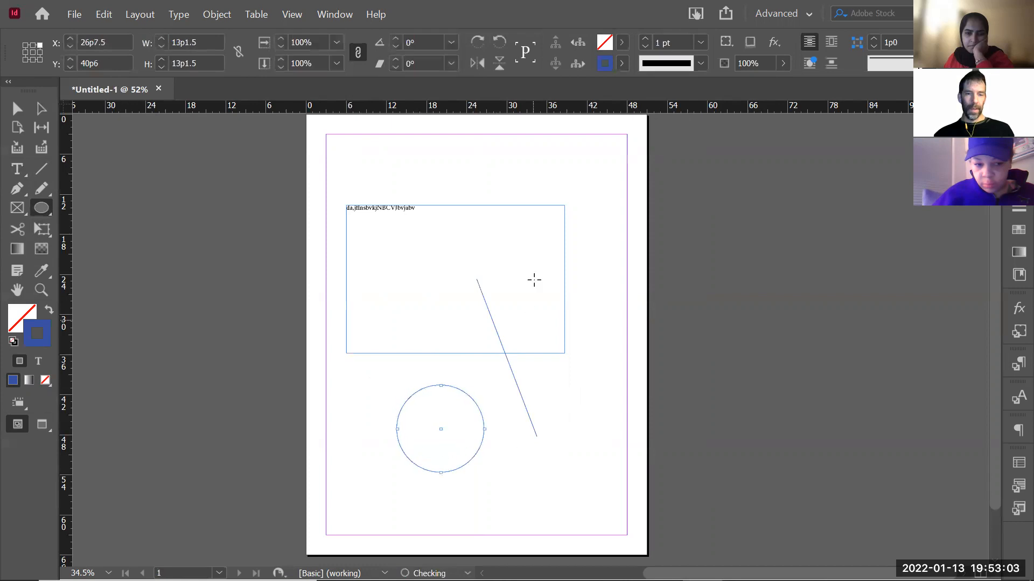
Draw an ellipse about 13p7.5 by 11p4.5 across the text frame's upper edge and a hexagon about 11p4.5 by 9p10 inside the frame
left_click_drag(558, 164, 467, 240)
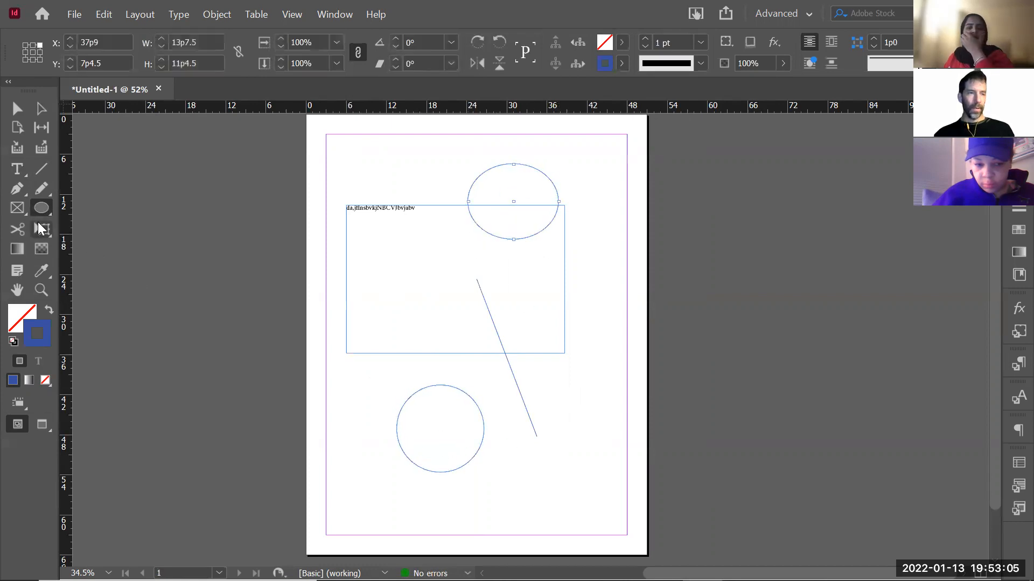
left_click_drag(43, 211, 98, 262)
left_click_drag(388, 258, 453, 335)
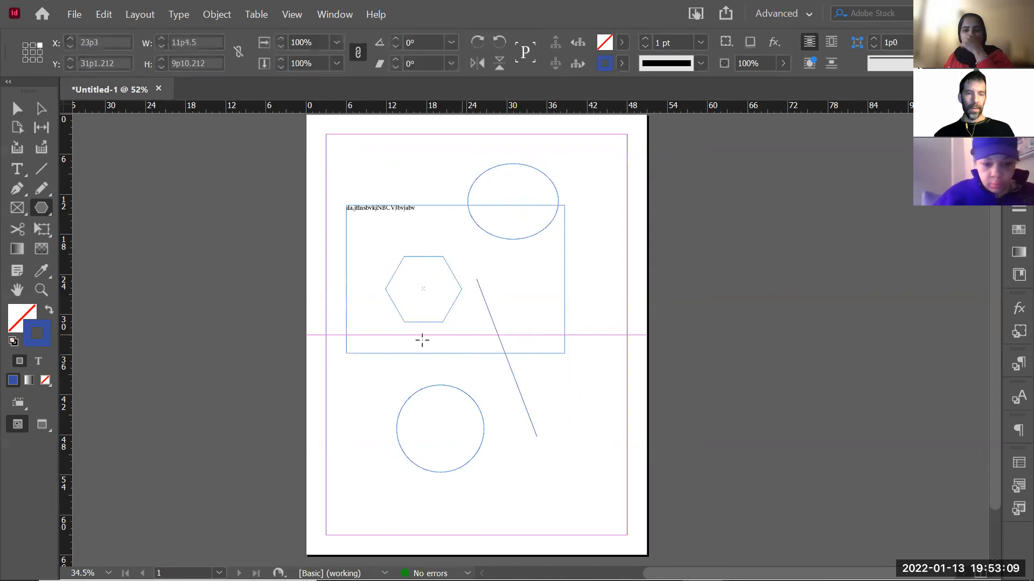
Draw a tall rectangle about 9p1 by 16p10.5 to the right of the circle and deselect it
left_click_drag(42, 209, 93, 229)
left_click_drag(537, 379, 597, 491)
key("ctrl+shift+a")
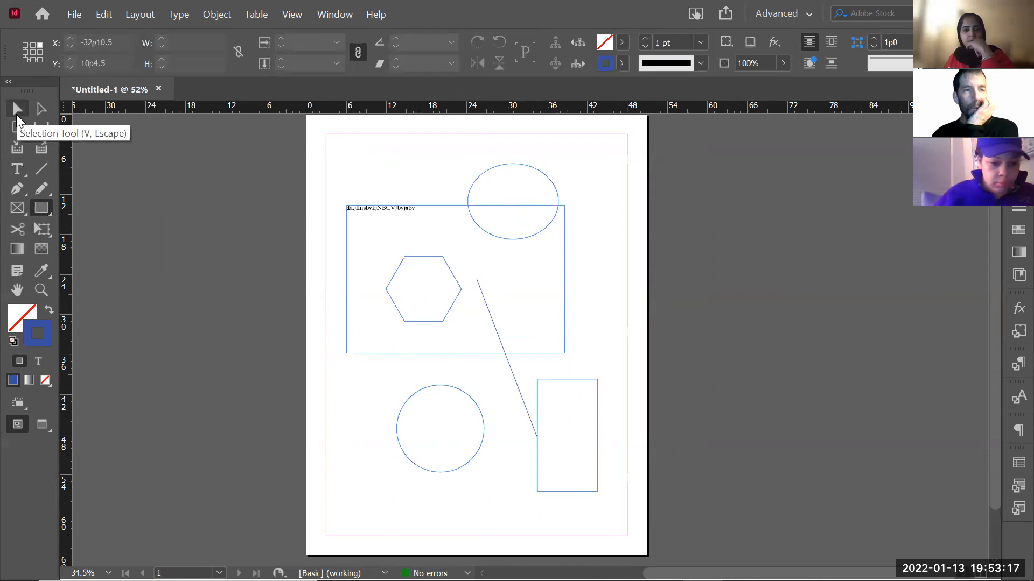
Move the ellipse to overlap the text frame's upper-right corner, with its top edge at about Y 5p10.5
left_click(16, 114)
left_click_drag(466, 180, 413, 169)
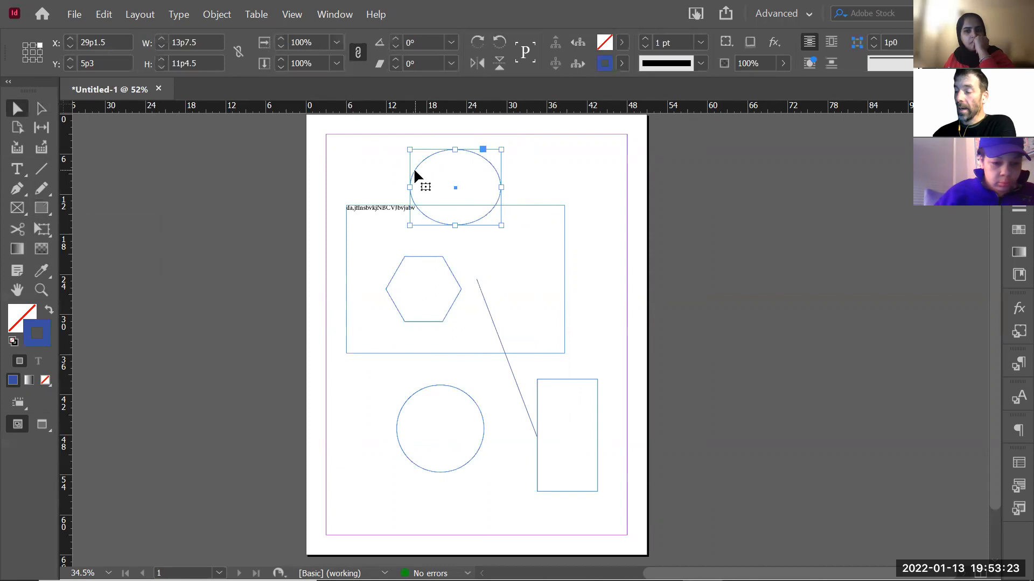
left_click_drag(415, 171, 501, 167)
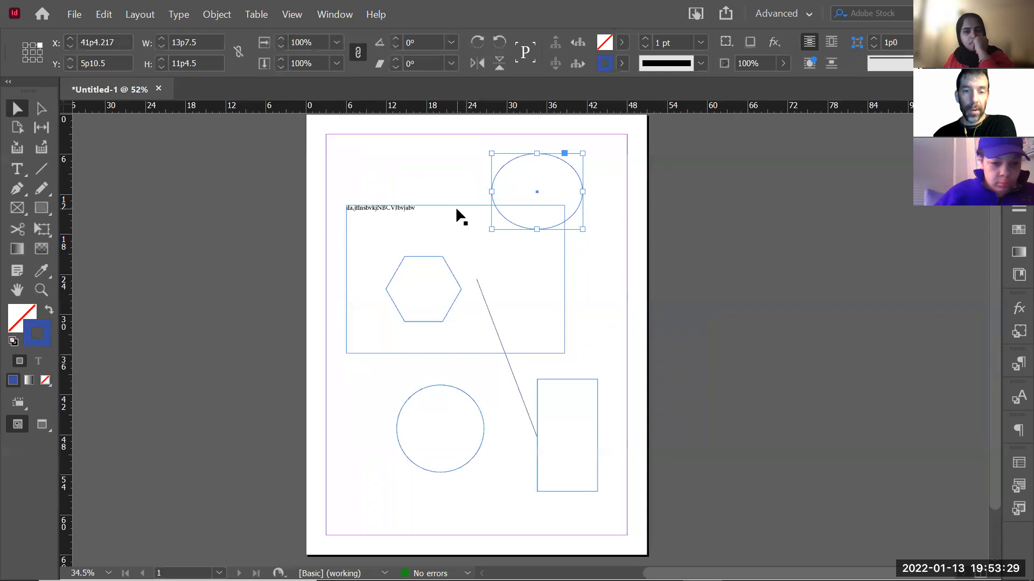
Move the text frame up and shrink it to about 6p9 by 7p6 near the page's upper-left corner, and move the hexagon down and left
left_click_drag(455, 204, 443, 173)
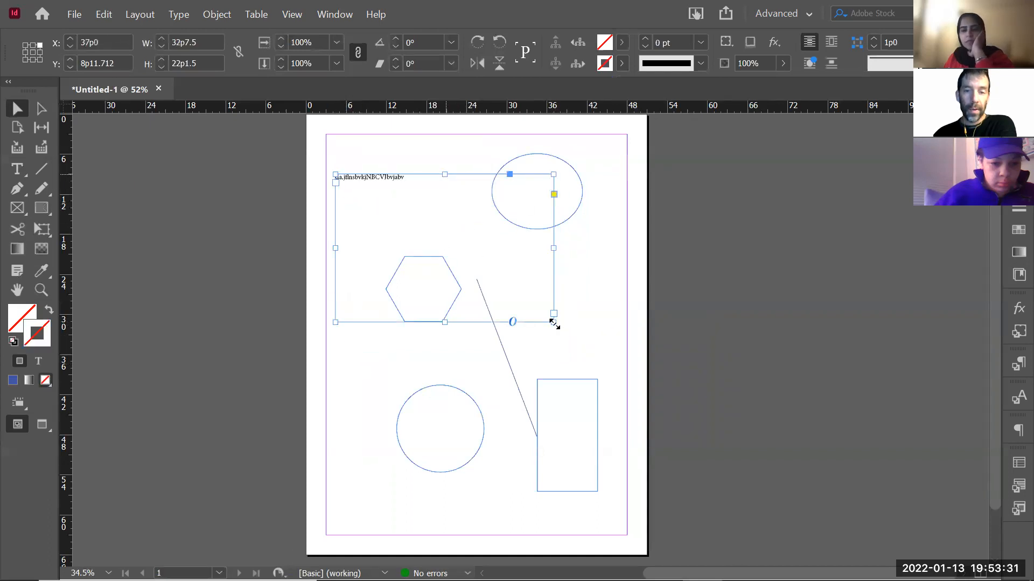
left_click_drag(554, 322, 379, 226)
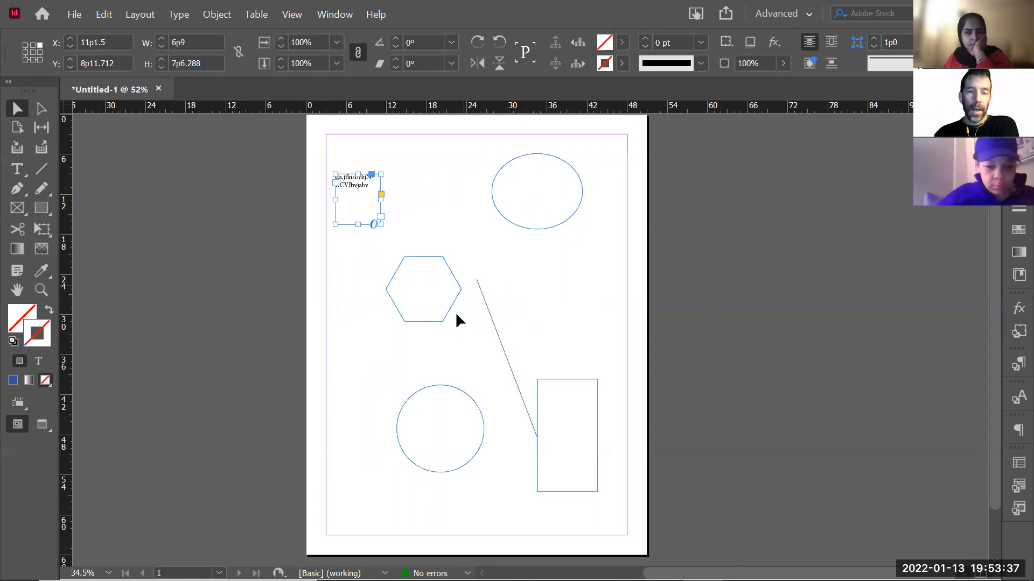
left_click_drag(445, 317, 411, 376)
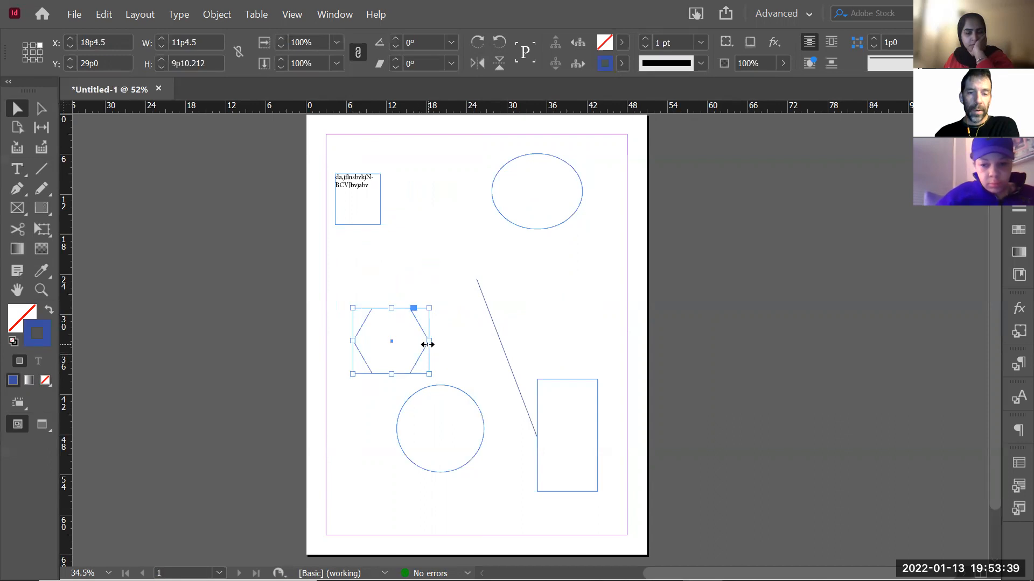
Resize the ellipse to a nearly round shape about 17p4 by 17p9, and move the diagonal line up and to the left
left_click(548, 201)
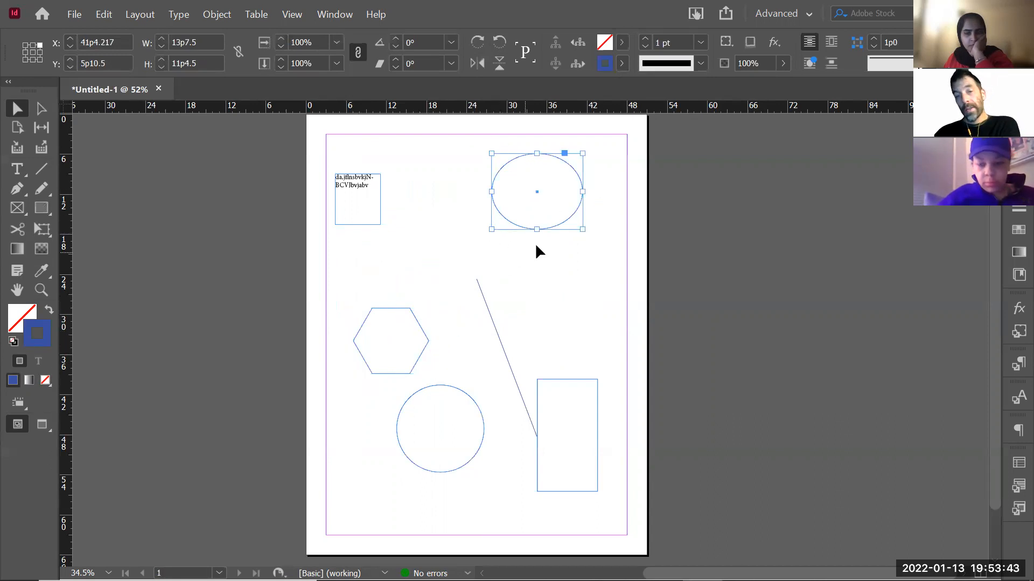
left_click_drag(538, 229, 538, 269)
left_click_drag(491, 210, 415, 210)
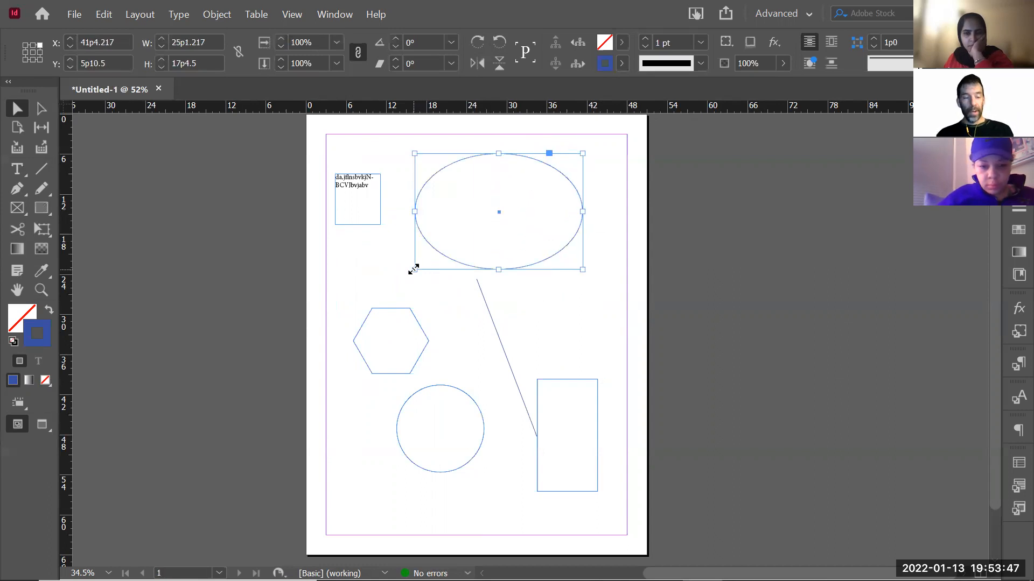
left_click_drag(414, 268, 458, 297)
left_click_drag(472, 337, 457, 296)
left_click(544, 308)
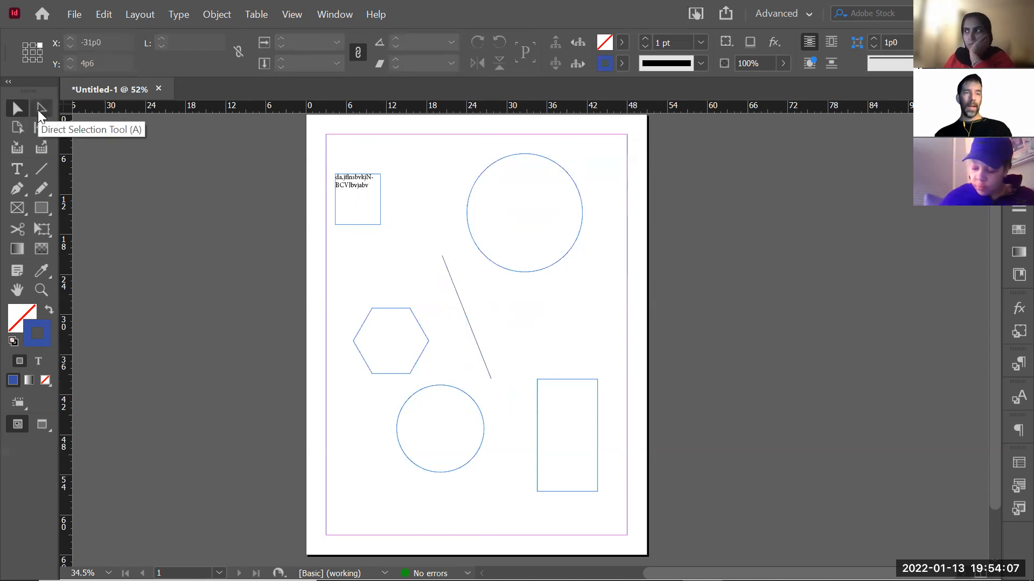
Use the Direct Selection tool to shift only the diagonal line's upper endpoint slightly right and down
key("a")
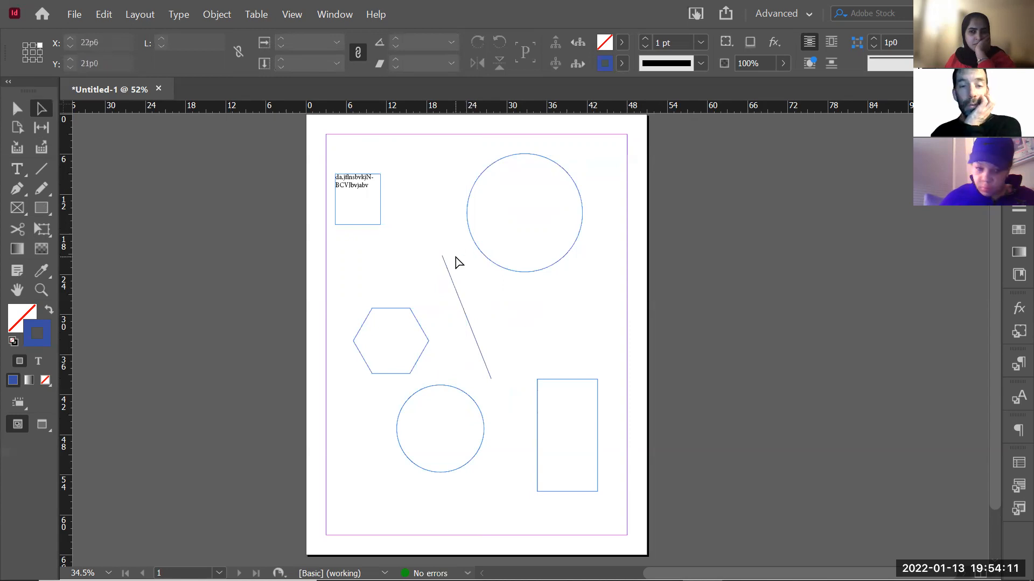
left_click_drag(433, 244, 452, 272)
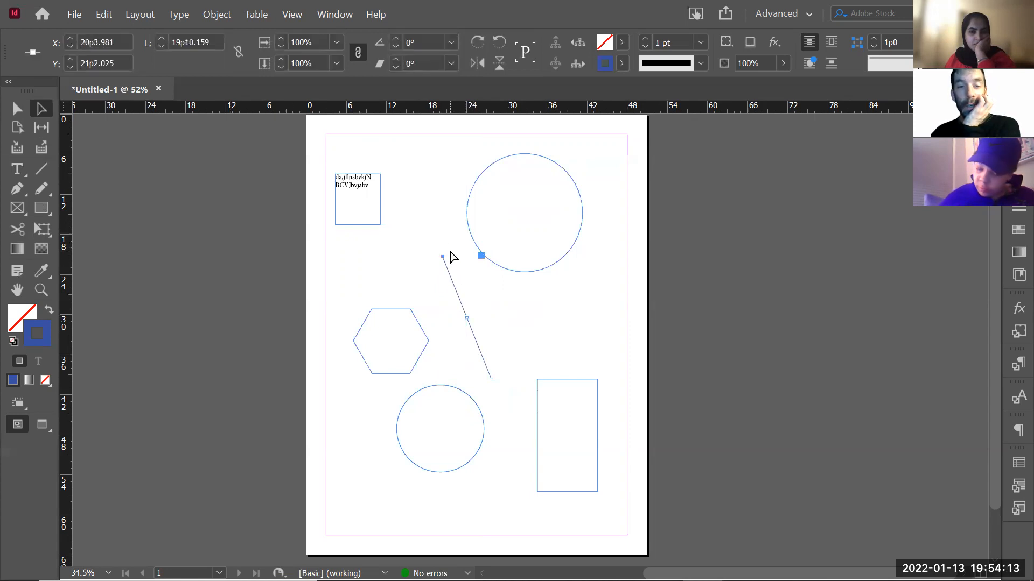
left_click(451, 252)
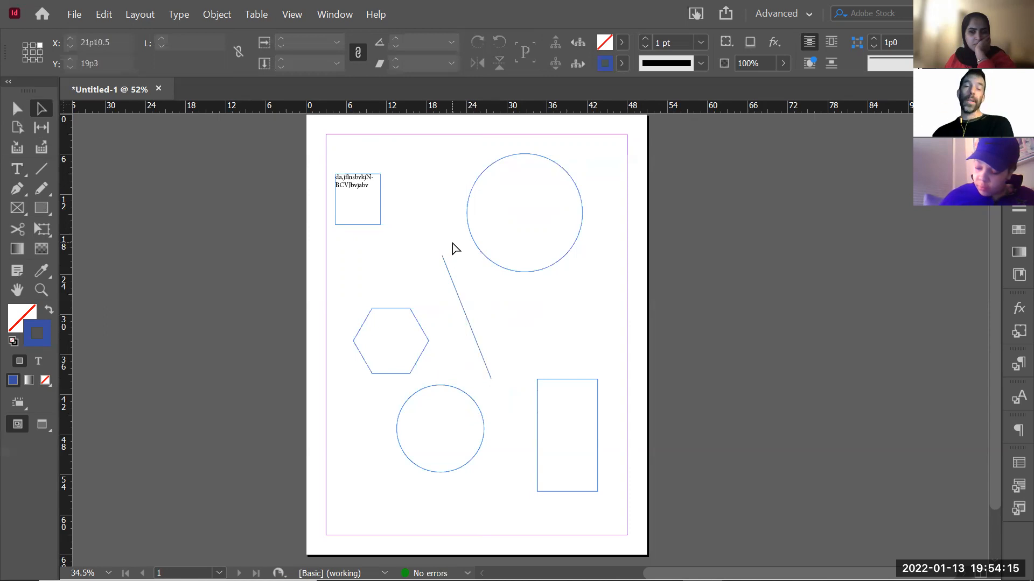
left_click(442, 262)
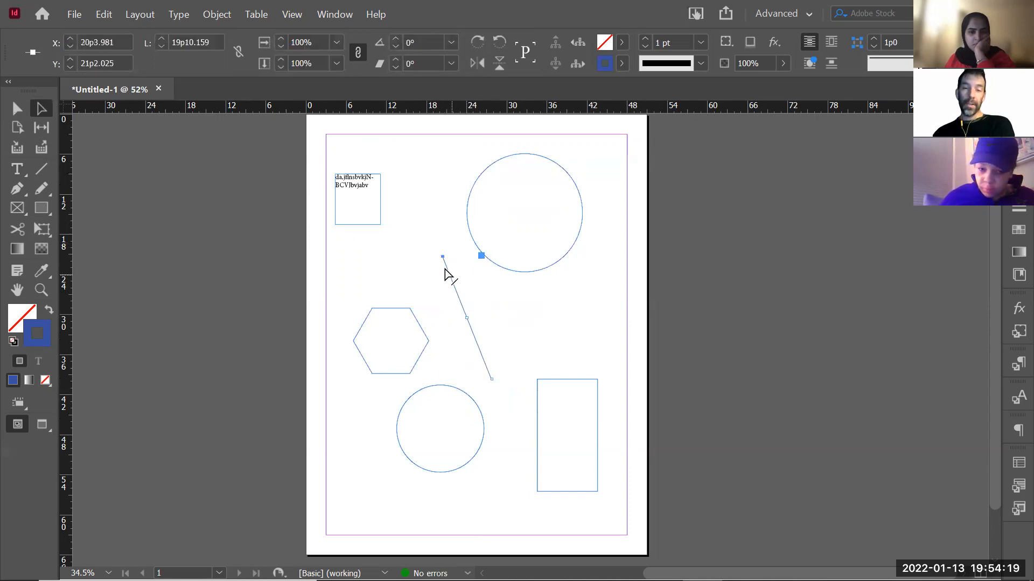
mouse_move(443, 257)
left_mouse_down()
mouse_move(424, 263)
mouse_move(454, 266)
left_mouse_up()
Pull the large ellipse's bottom anchor point down and to the right to form an egg shape, and deselect it
left_click(524, 272)
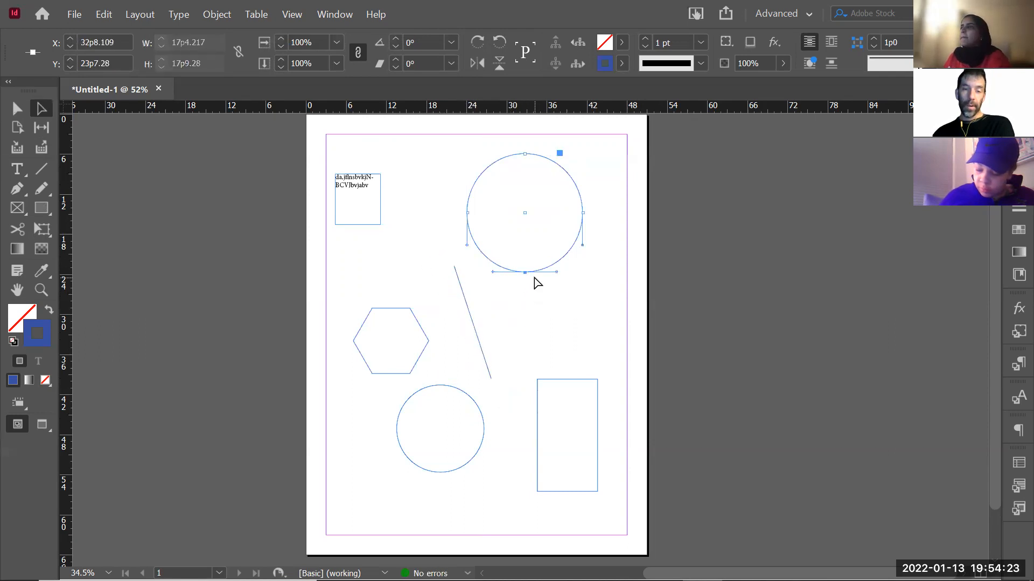
left_click_drag(523, 273, 571, 327)
left_click(503, 341)
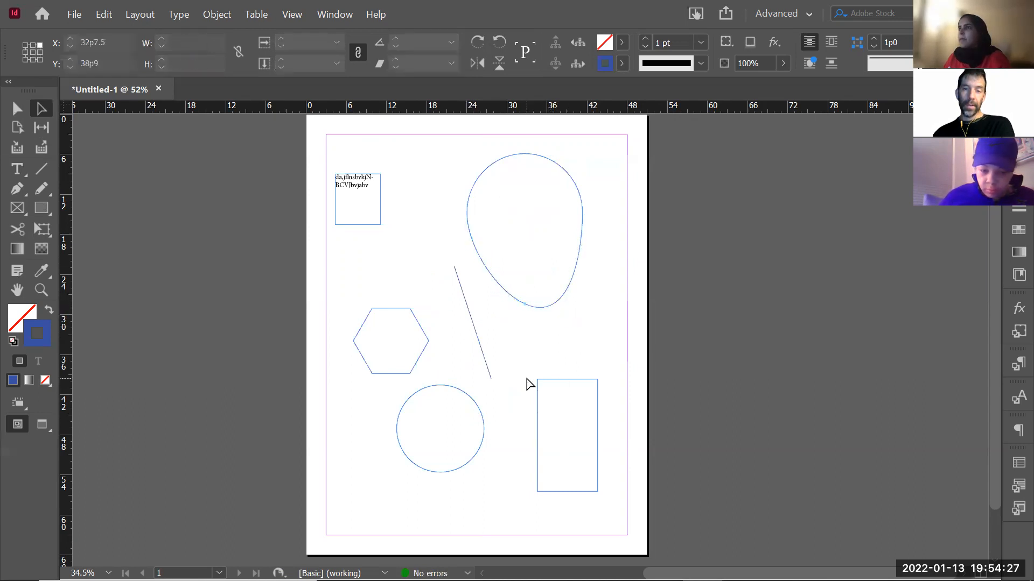
Raise the hexagon's upper-right corner into a tall peak, push its upper-left corner inward, and move the rectangle's upper-right corner inward
left_click_drag(411, 309, 423, 243)
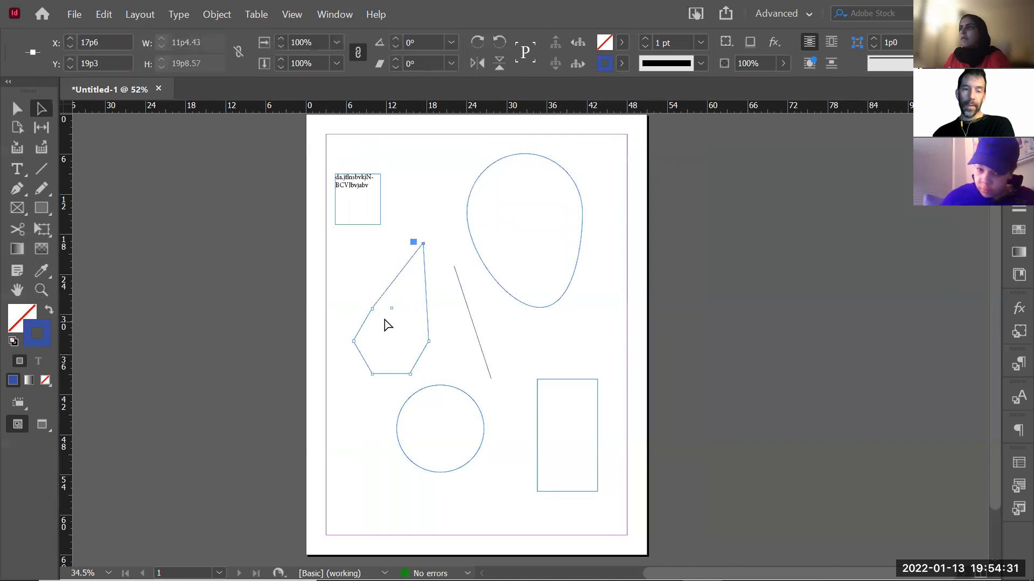
left_click_drag(372, 309, 396, 327)
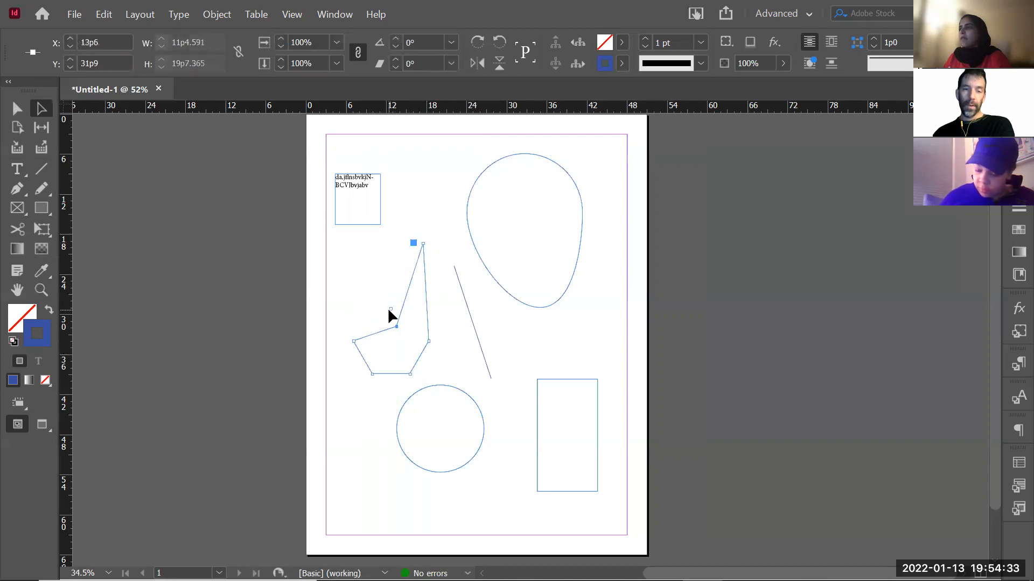
left_click(541, 395)
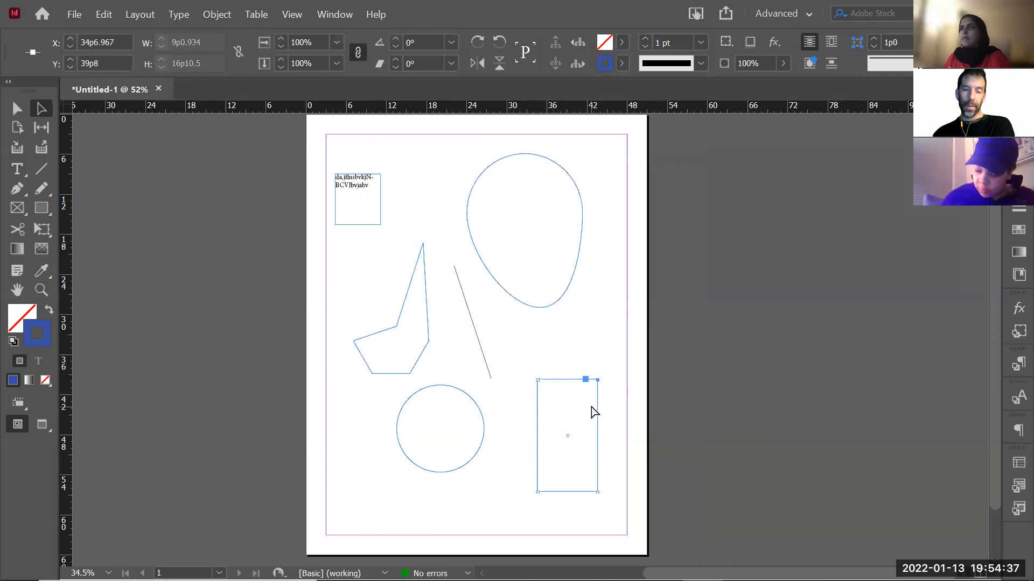
left_click_drag(597, 380, 590, 392)
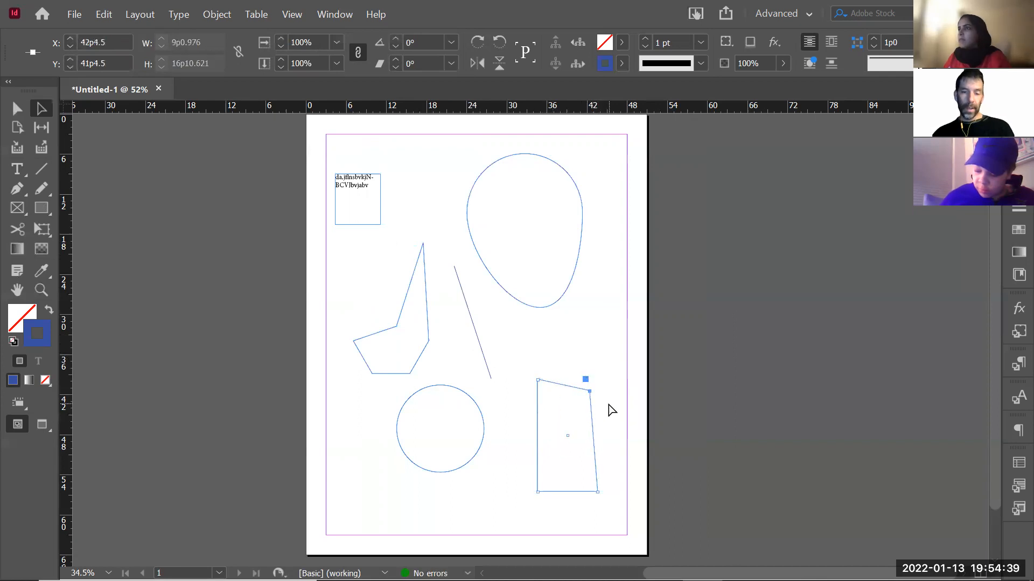
Distort the lower circle into a blob by pulling its right anchor's direction handle outward, and deselect it
left_click(463, 396)
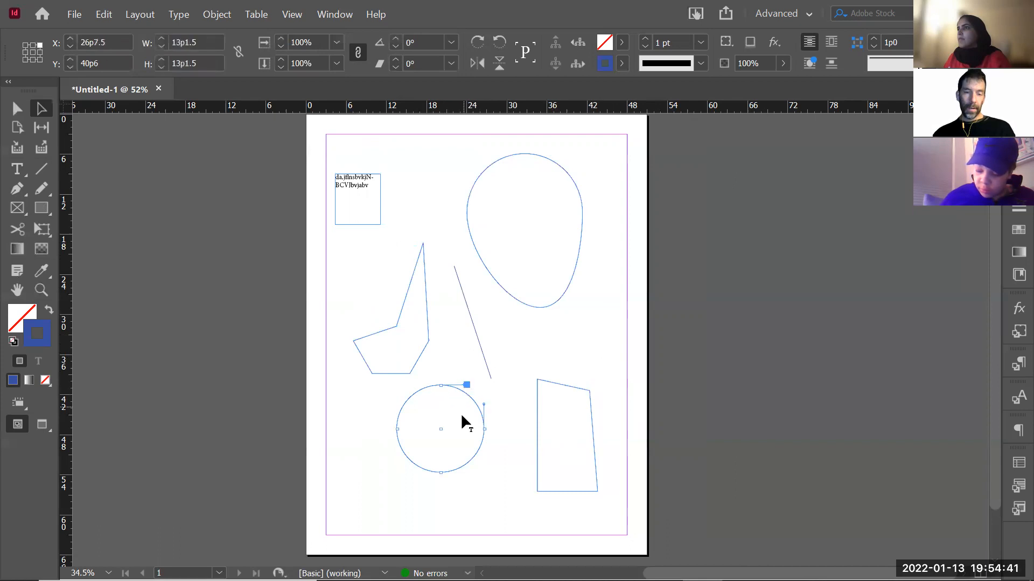
left_click_drag(484, 408, 515, 412)
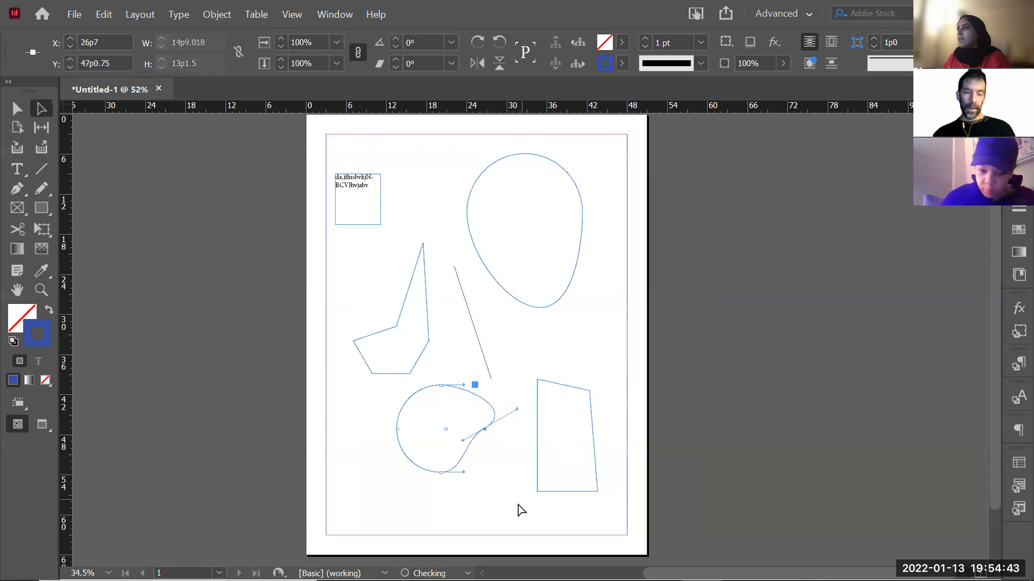
left_click(512, 515)
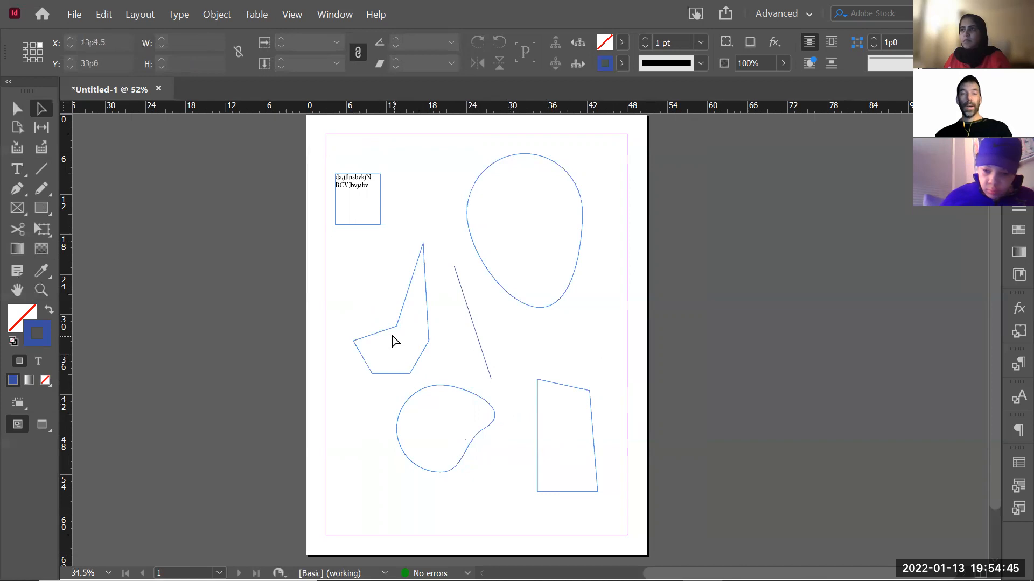
Lower the reshaped hexagon's tall peak to about X 16p3, Y 27p7.5 using the Direct Selection tool, and deselect everything
key("v")
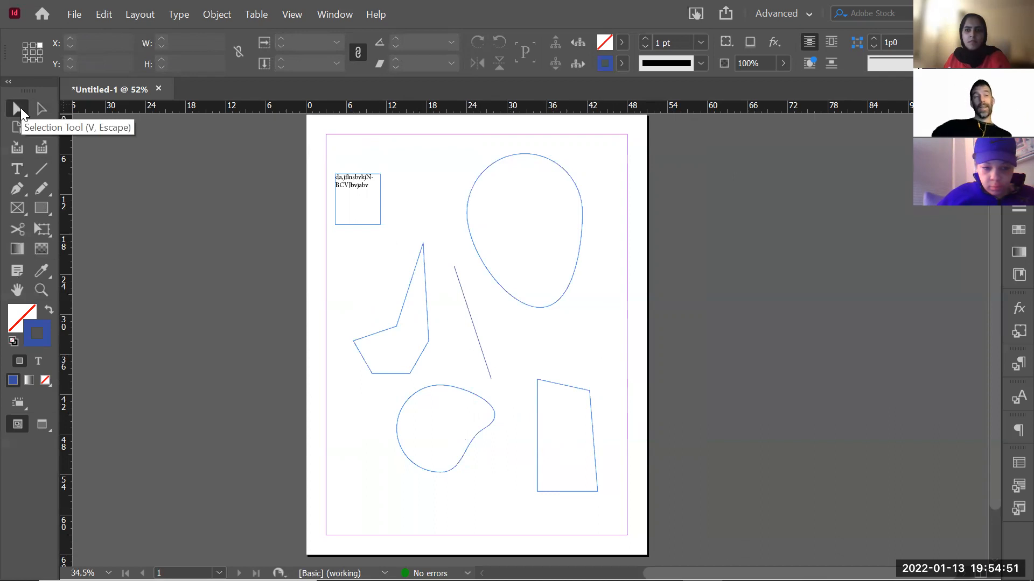
left_click(39, 110)
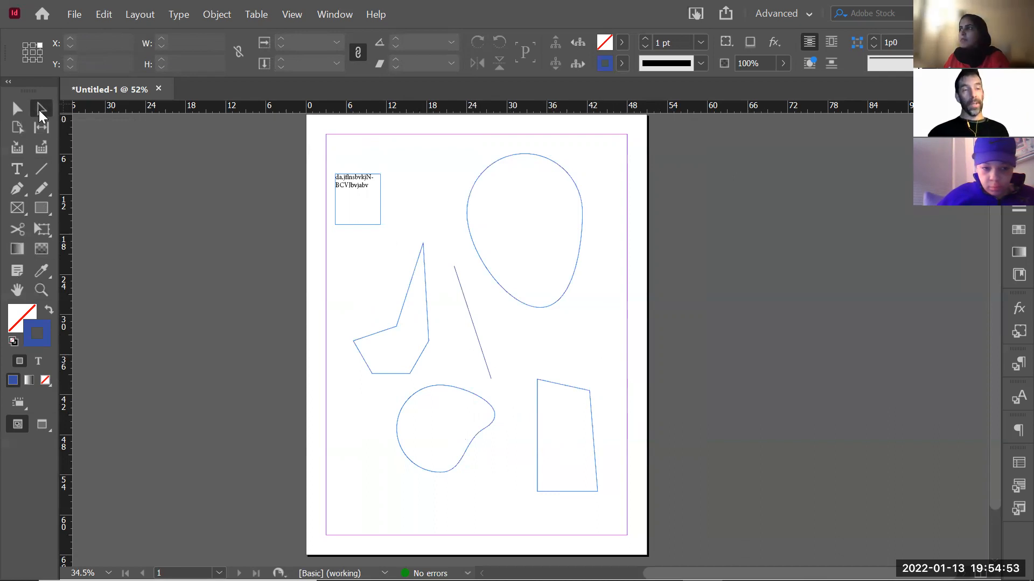
left_click(423, 244)
left_click_drag(423, 245, 415, 300)
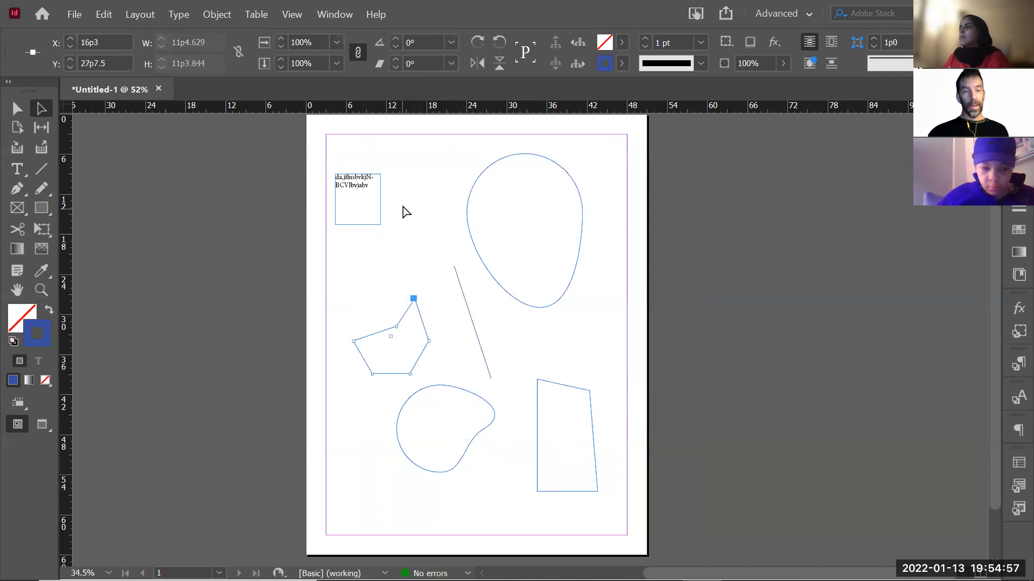
left_click(378, 226)
left_click(376, 225)
left_click(427, 199)
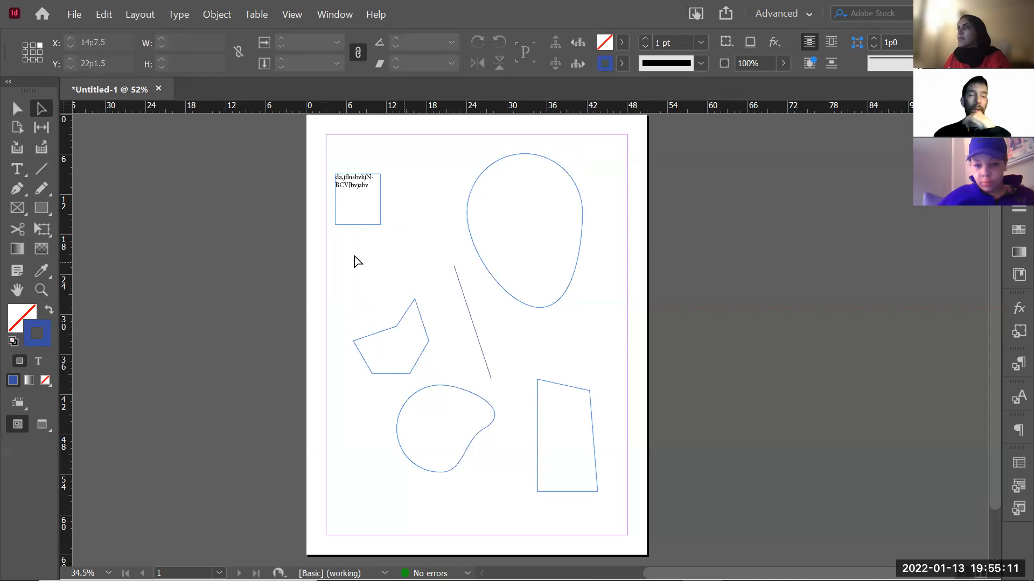
Draw an open zigzag path of 12 straight-segment points with the Pen tool, about 39p by 42p10, across the existing shapes
left_click(12, 192)
left_click(341, 288)
left_click(429, 237)
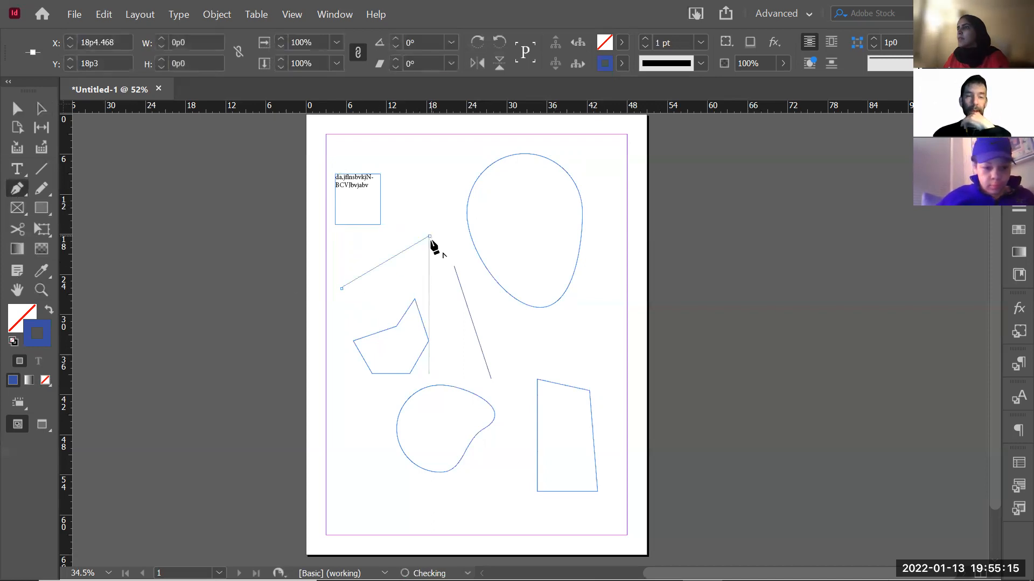
left_click(435, 308)
left_click(492, 308)
left_click(466, 365)
left_click(583, 337)
left_click(567, 444)
left_click(525, 327)
left_click(601, 280)
left_click(531, 232)
left_click(525, 175)
left_click(421, 159)
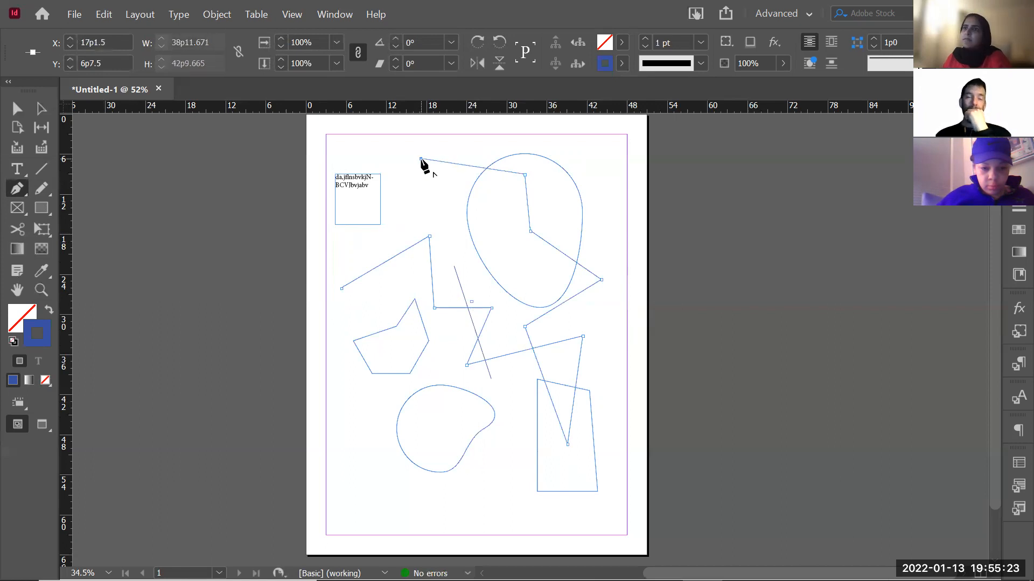
left_click(431, 194, "ctrl")
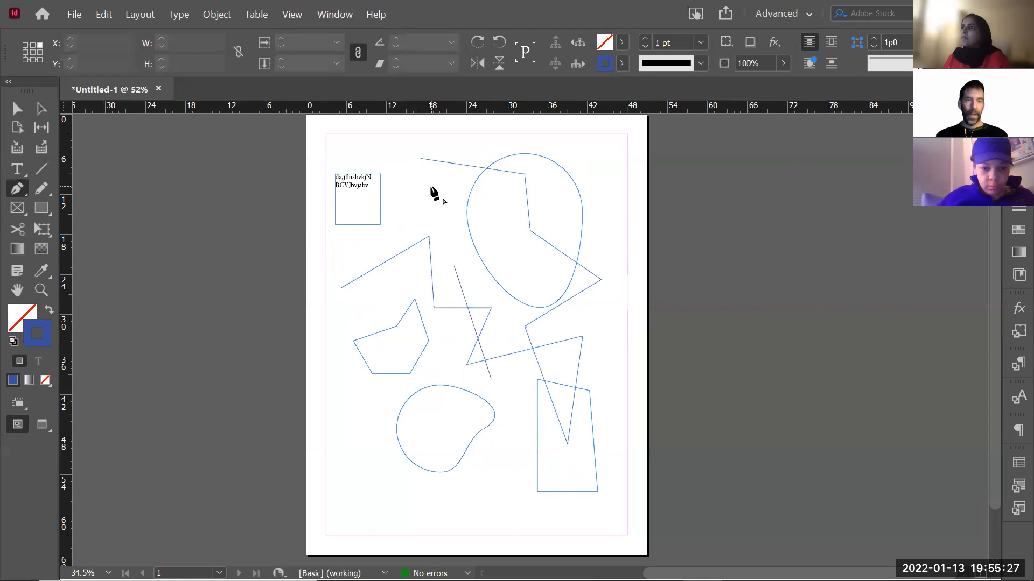
Reshape the zigzag path by moving the two neighbouring anchor points inside the egg shape slightly left and down
left_click(20, 107)
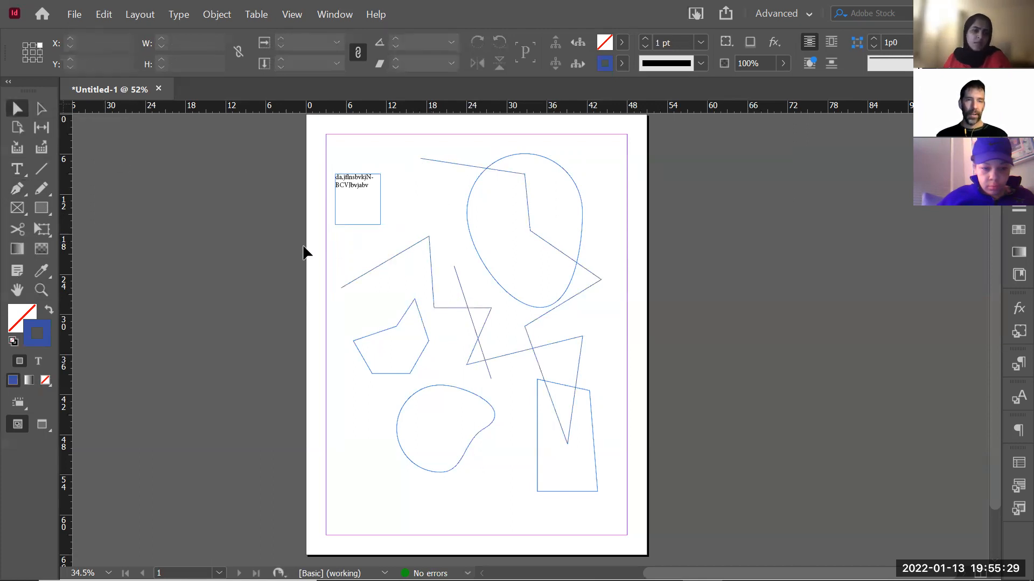
left_click(425, 160)
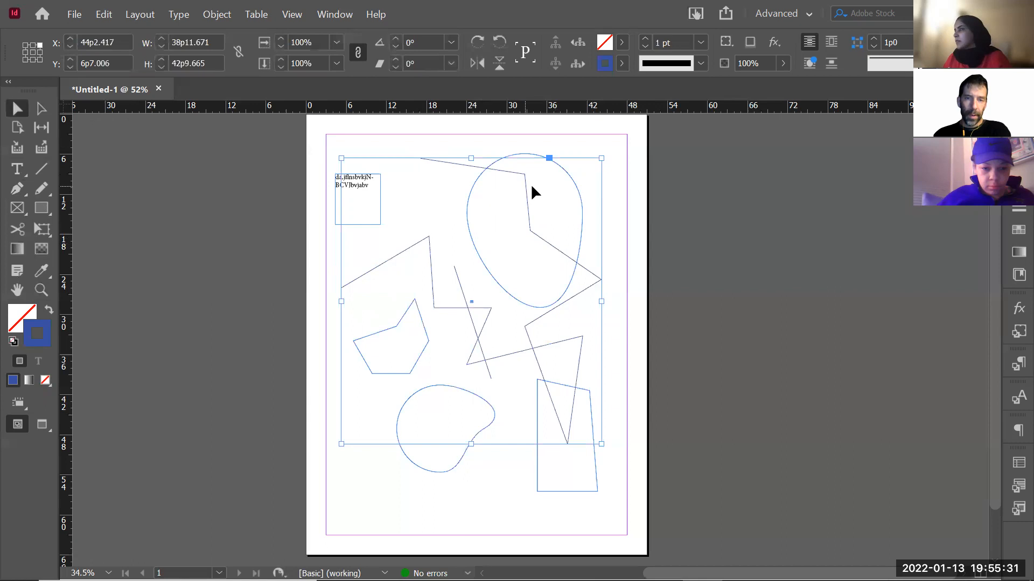
left_click(43, 112)
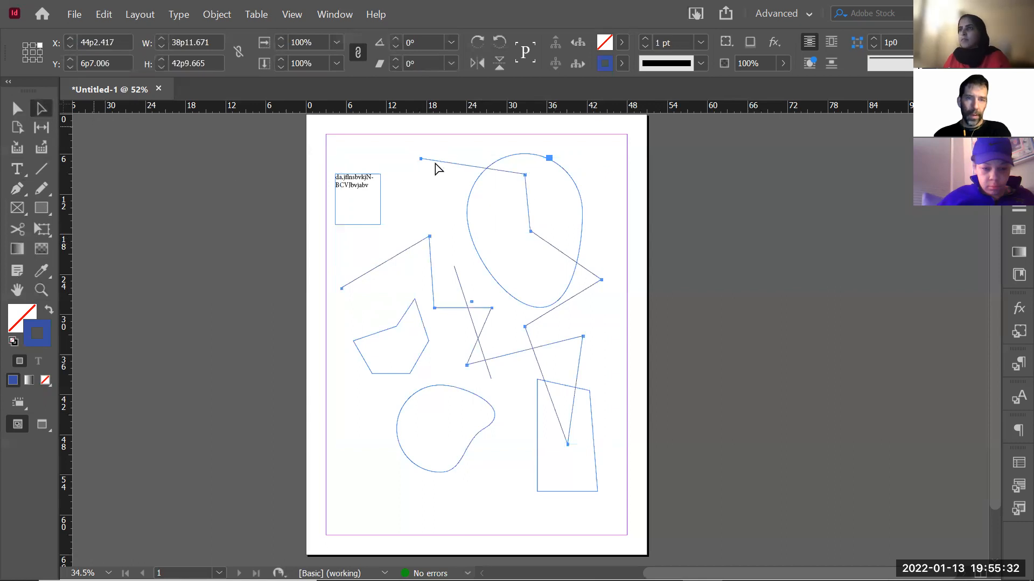
left_click(526, 175)
left_click_drag(525, 175, 517, 189)
left_click_drag(531, 231, 520, 256)
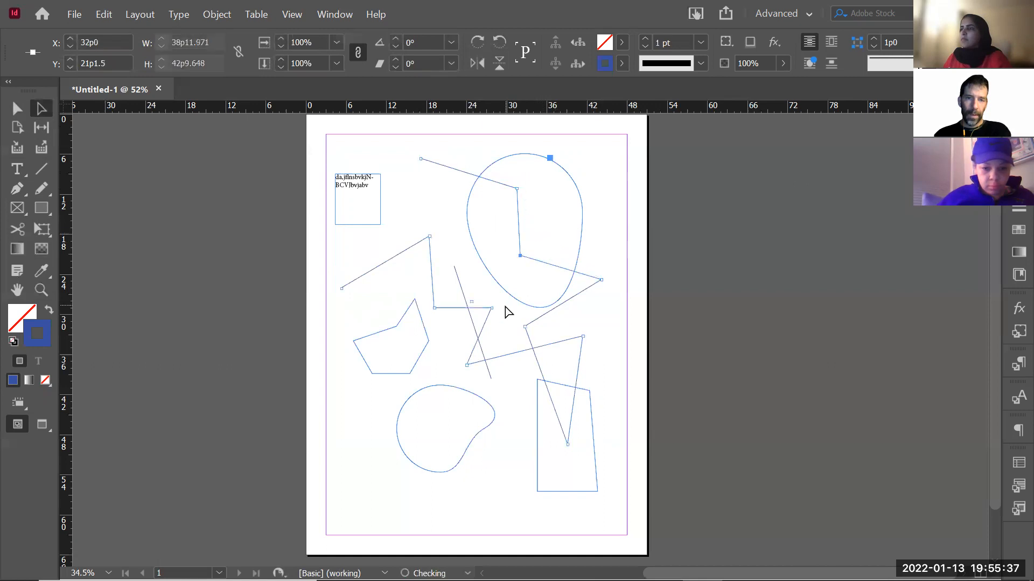
Start a new Pen tool path with four straight-segment points across the lower blob, about 19p2 by 14p2
left_click(547, 211)
left_click(19, 188)
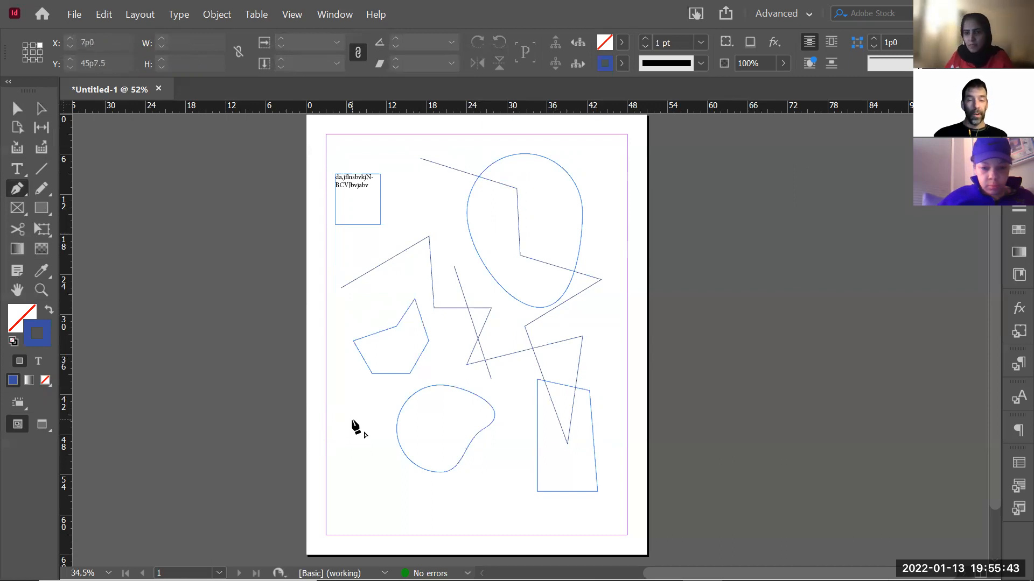
left_click(352, 420)
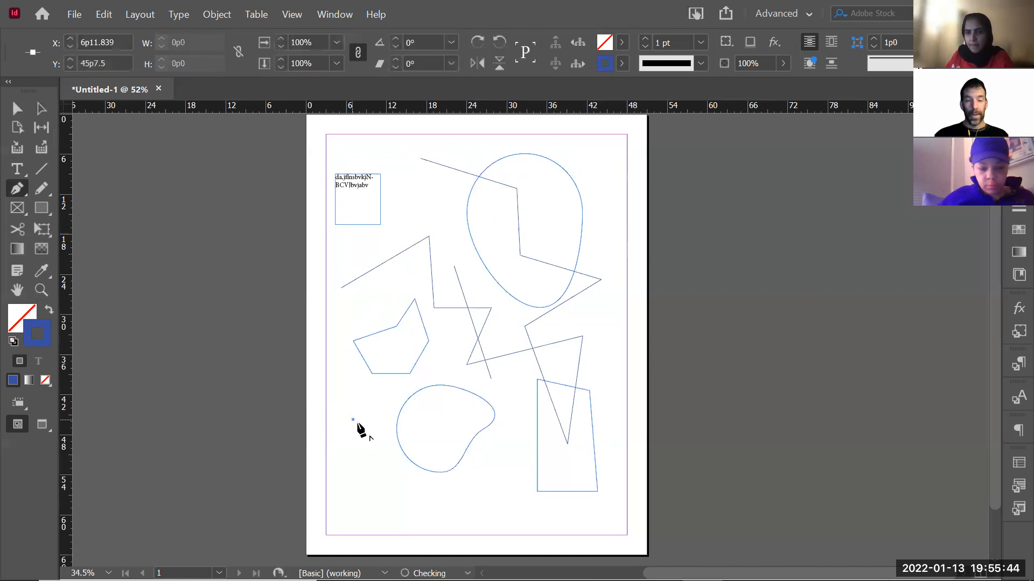
left_click(434, 429)
left_click(406, 485)
left_click(481, 515)
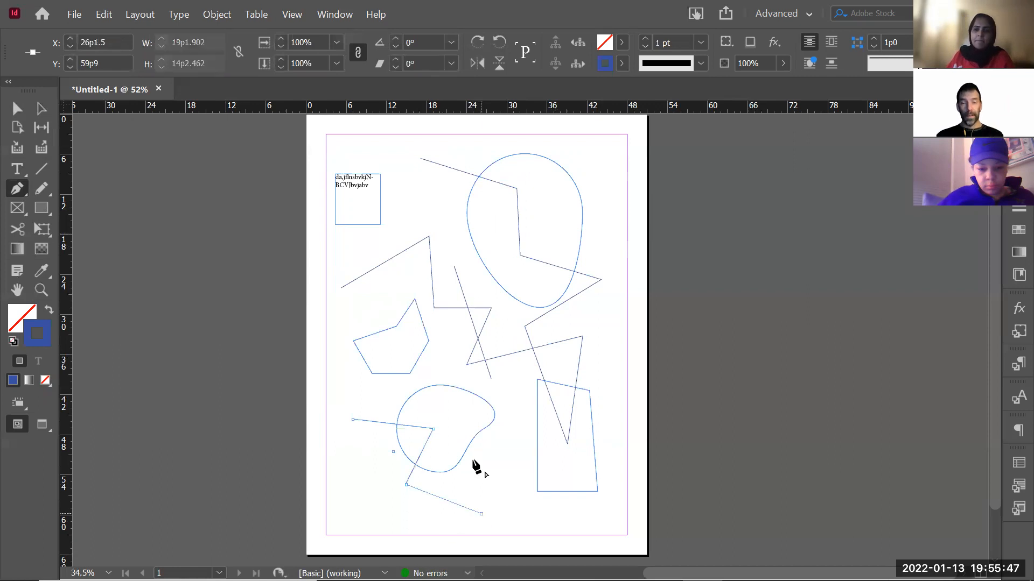
Continue the path with smooth curved points looping around the whole page, about 42p by 55p1 overall, and deselect it
left_click(429, 205)
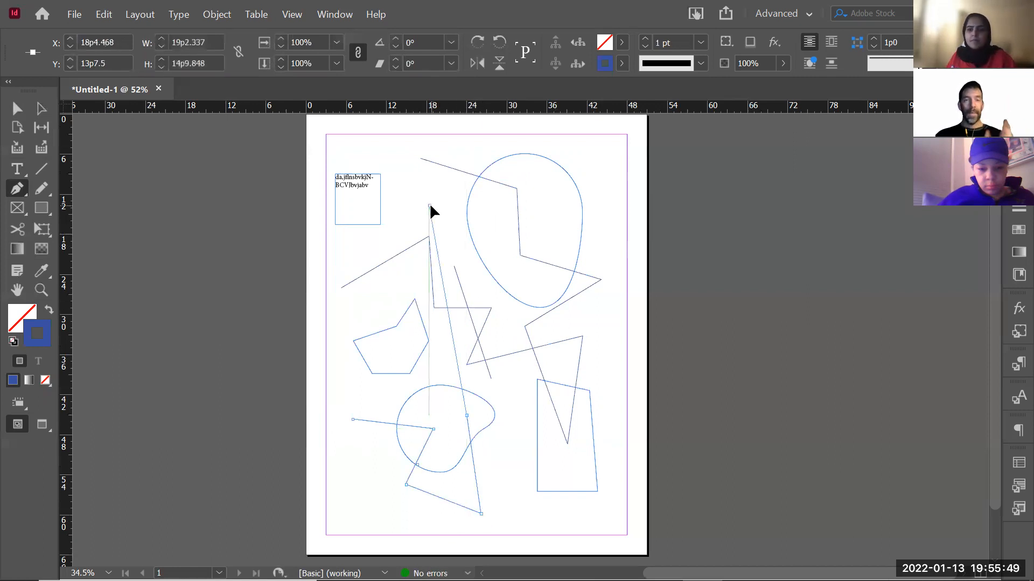
left_click_drag(430, 204, 555, 179)
left_click_drag(547, 241, 540, 272)
left_click_drag(467, 277, 450, 235)
left_click_drag(387, 154, 335, 178)
left_click_drag(359, 253, 382, 262)
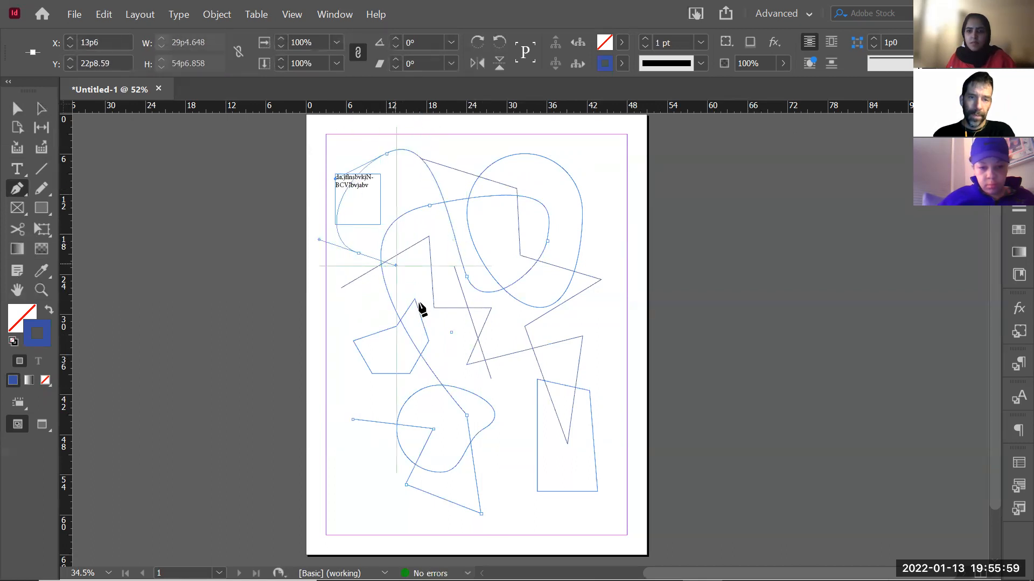
left_click_drag(454, 349, 396, 421)
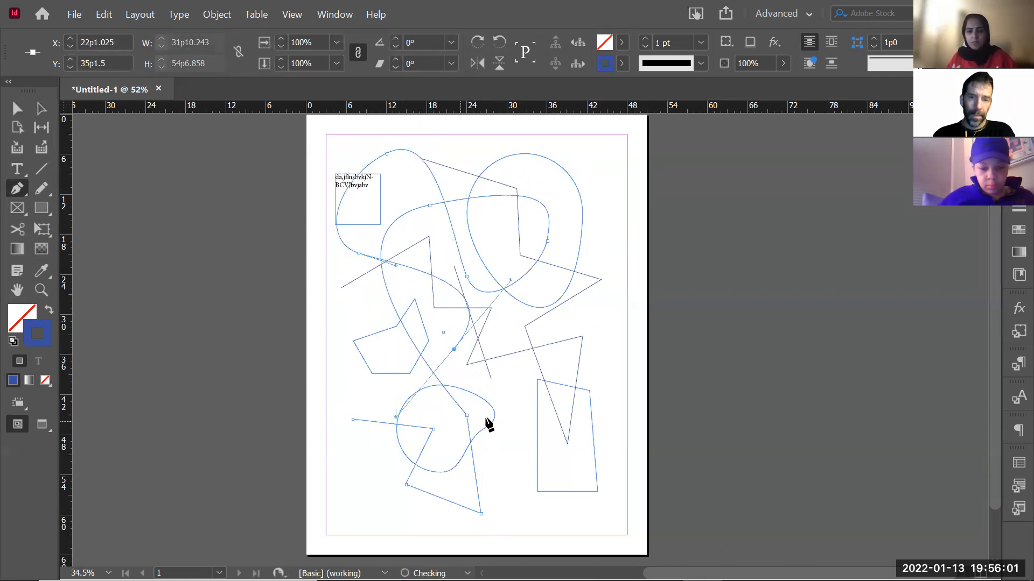
left_click_drag(499, 487, 509, 491)
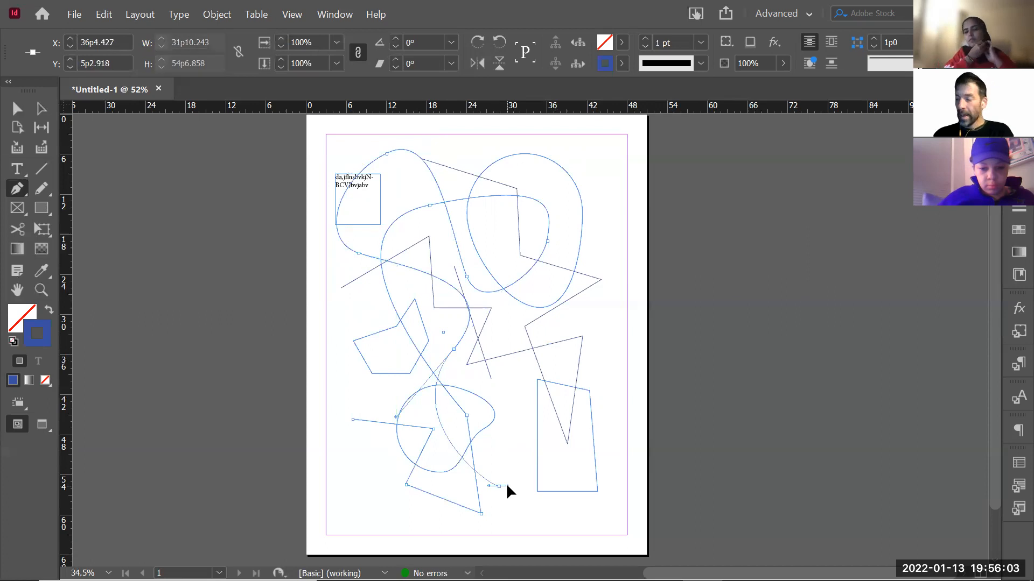
left_click_drag(505, 483, 603, 487)
left_click_drag(608, 370, 613, 284)
left_click_drag(591, 200, 587, 179)
left_click_drag(472, 150, 424, 211)
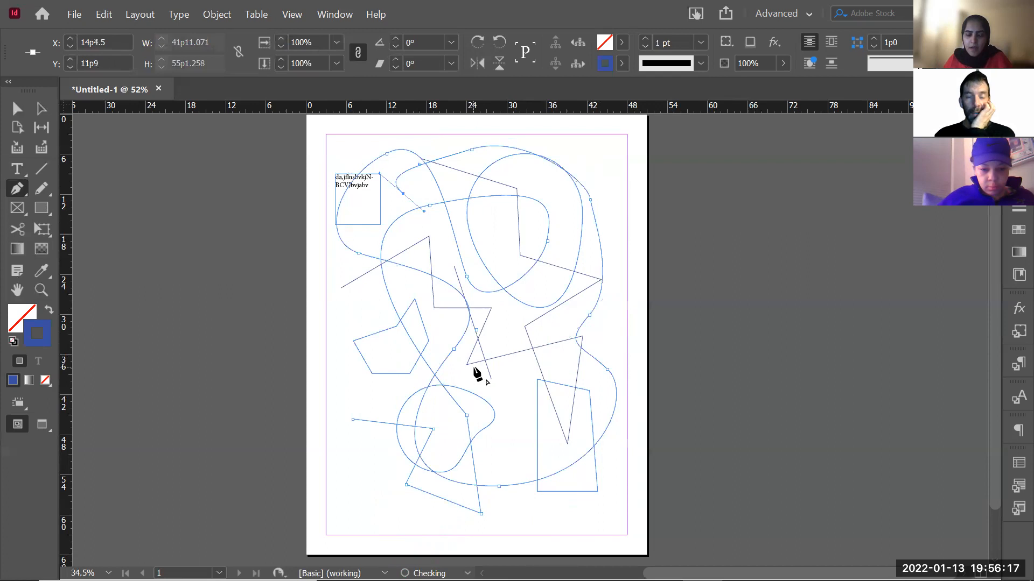
left_click(676, 327, "ctrl")
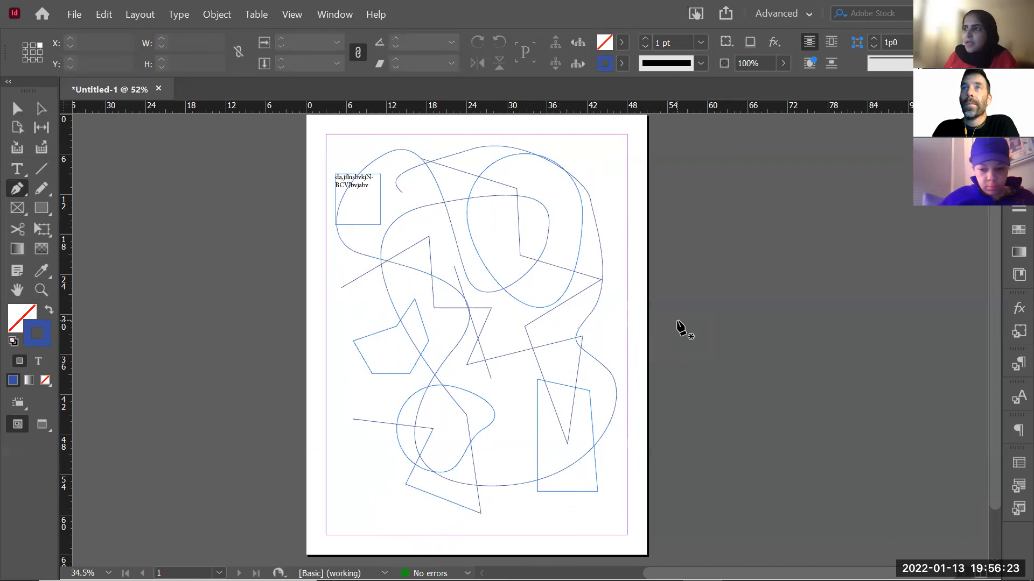
Select every object on the page with the Selection tool and delete them all
key("v")
left_click_drag(609, 138, 354, 518)
key("Delete")
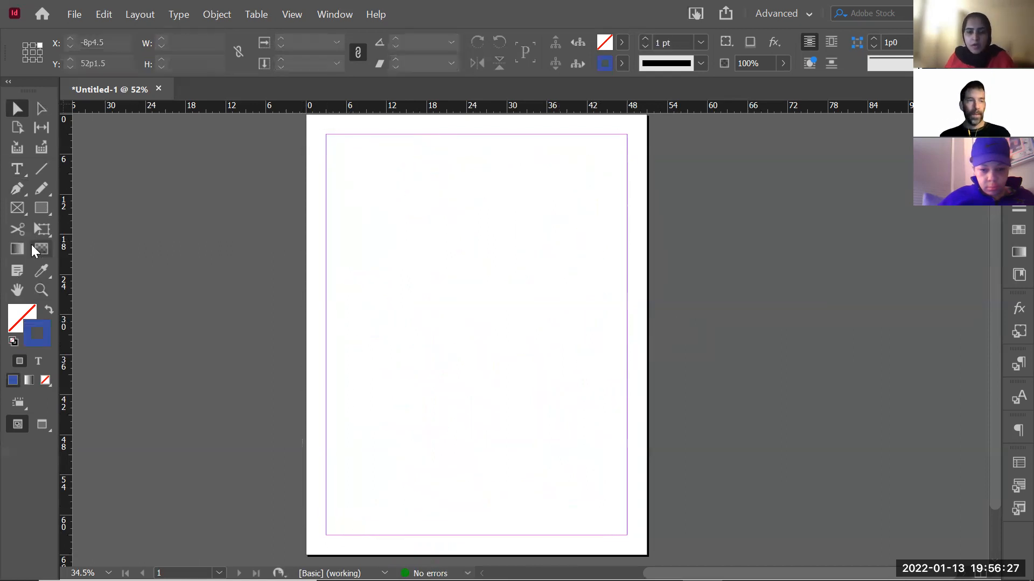
Draw an open W-like zigzag of six straight-segment Pen points near the page's upper-left corner, about 17p8 by 11p5, and deselect it
left_click(17, 190)
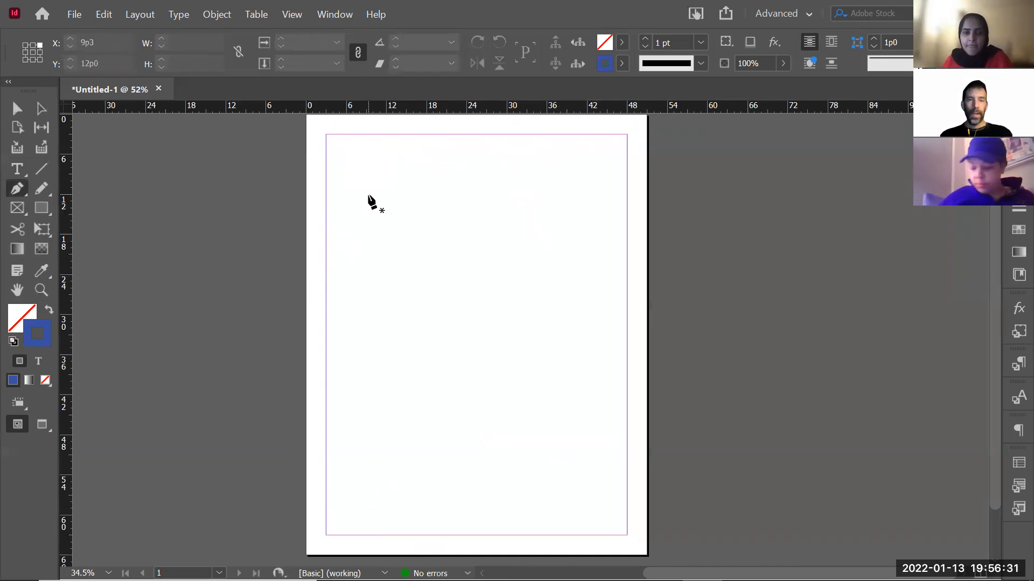
left_click(343, 148)
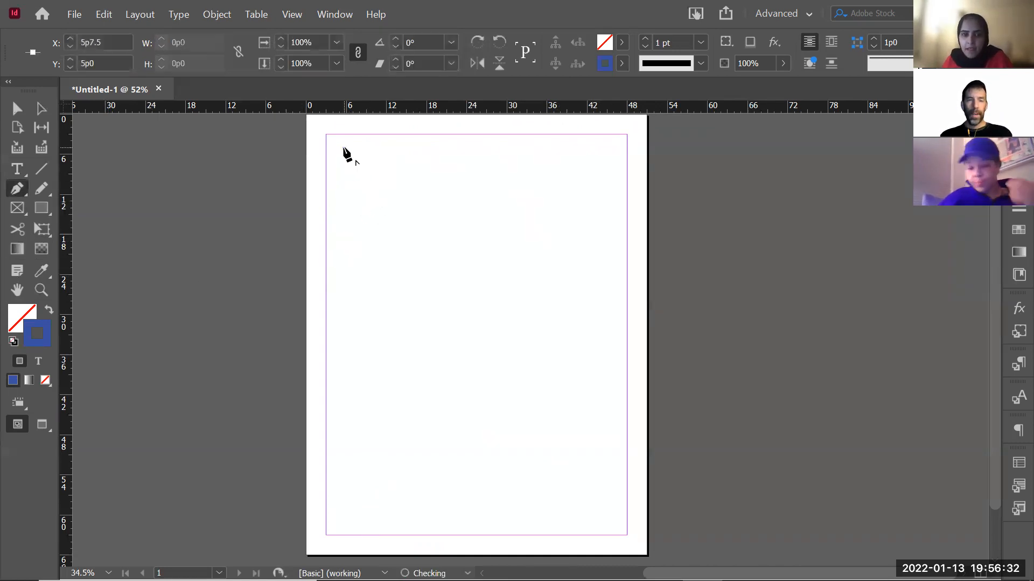
left_click(369, 222)
left_click(393, 155)
left_click(400, 222)
left_click(444, 157)
left_click(462, 224)
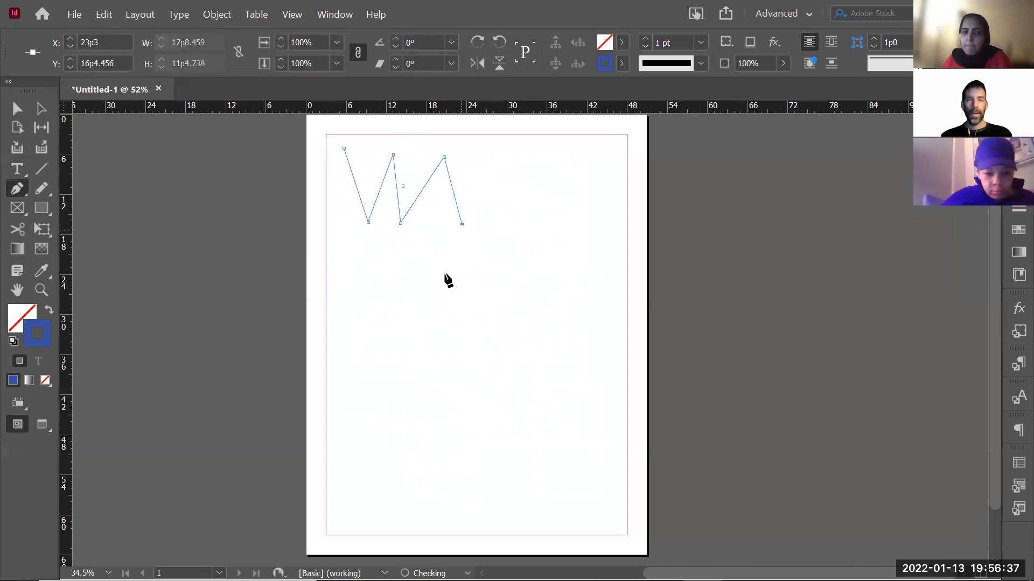
left_click(430, 329, "ctrl")
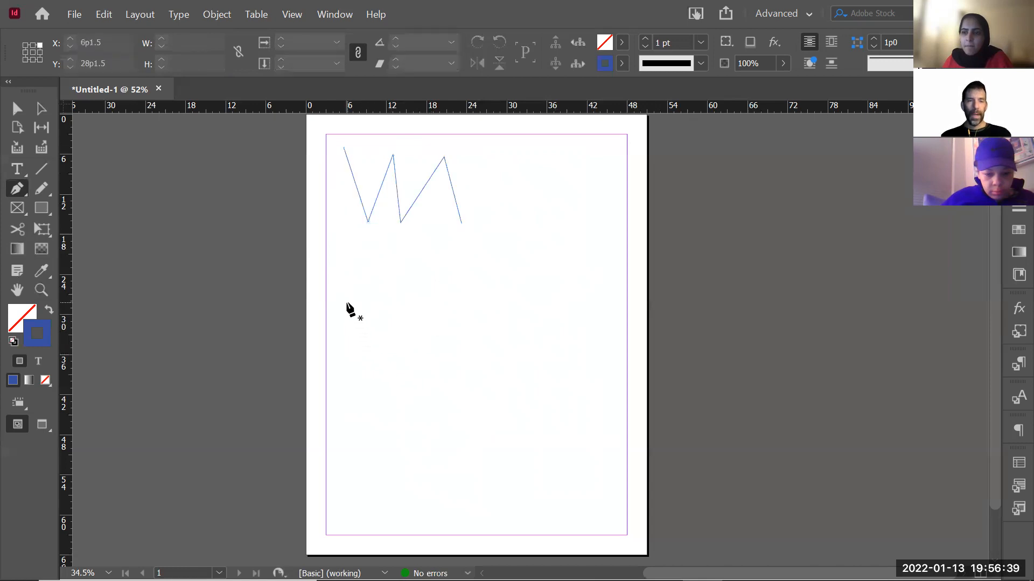
Start a wavy Pen path of smooth curved points across the middle of the page, about 27p6 by 15p4
left_click(347, 301)
left_click(379, 378)
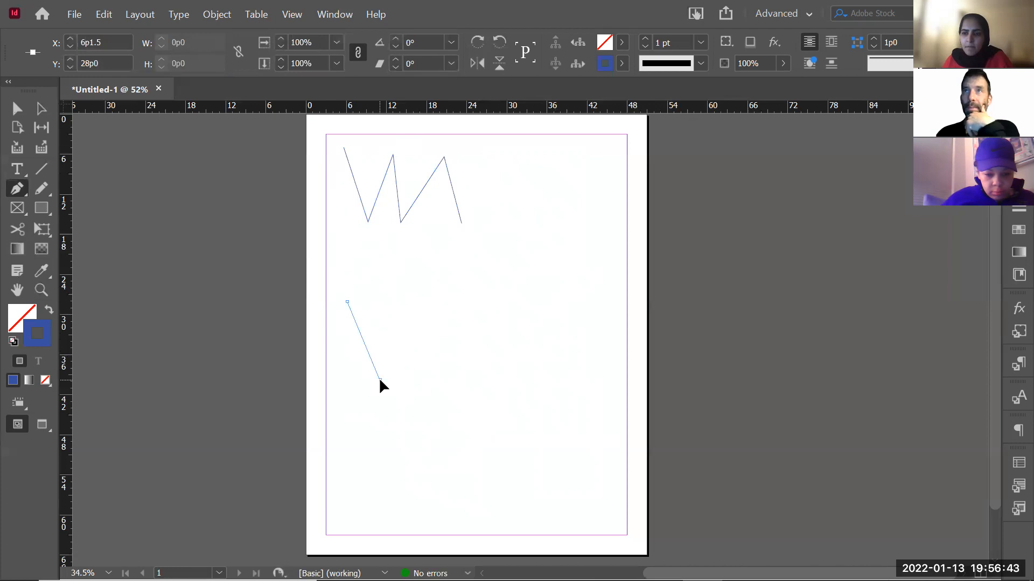
left_click_drag(379, 378, 462, 381)
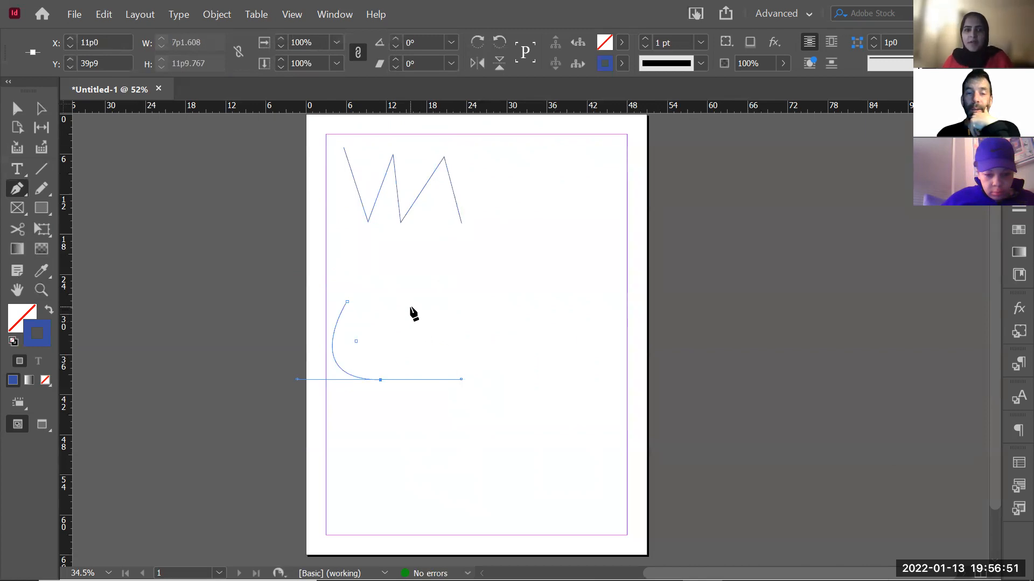
left_click_drag(411, 306, 461, 293)
left_click_drag(466, 329, 472, 407)
left_click_drag(501, 364, 495, 344)
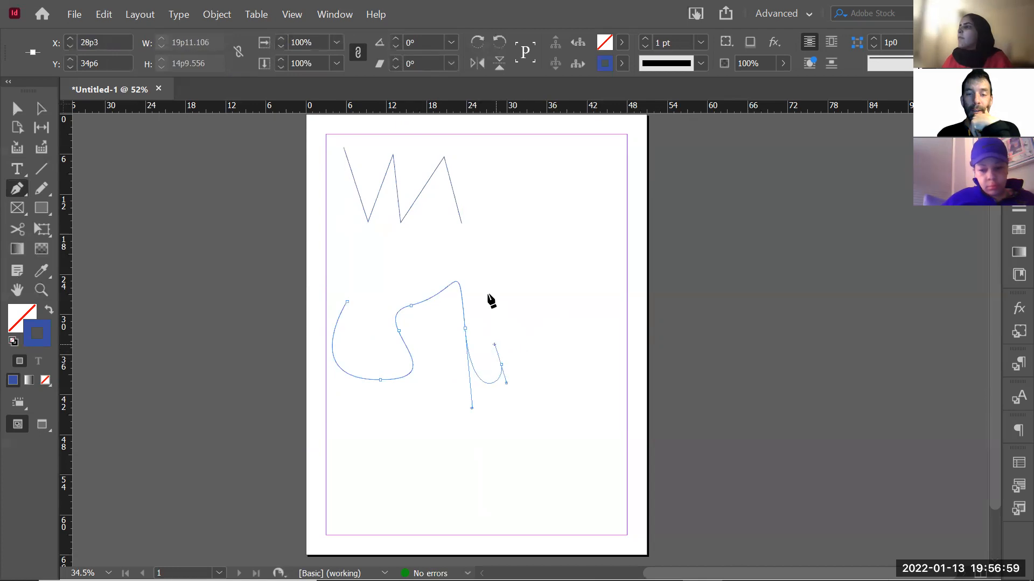
left_click_drag(515, 290, 556, 291)
left_click_drag(572, 339, 551, 369)
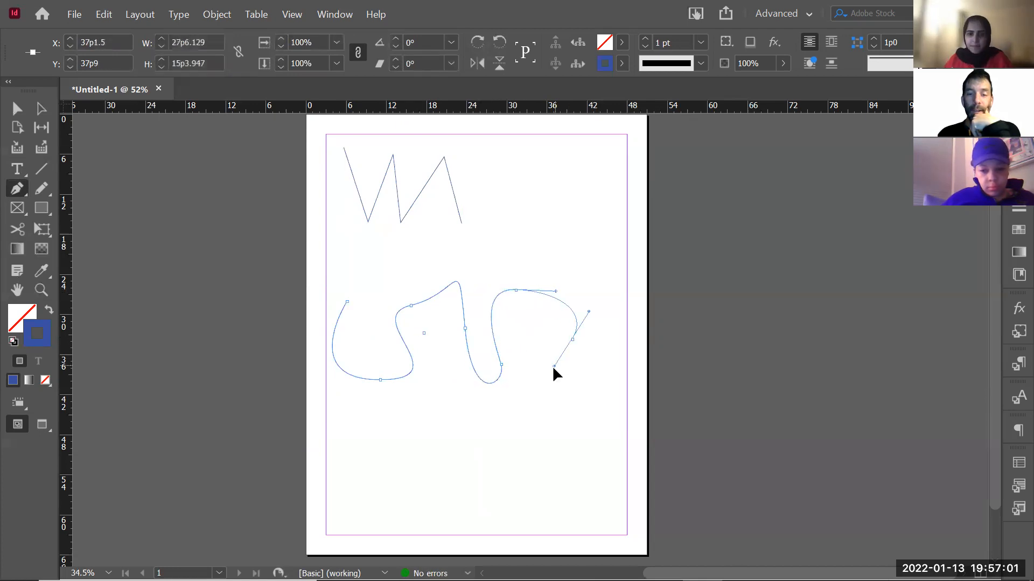
Continue the wavy path with curved points through the lower page, close it at its starting point with a large arc, and deselect it
left_click_drag(410, 456, 386, 411)
left_click_drag(355, 455, 343, 486)
left_click_drag(415, 503, 440, 490)
left_click_drag(514, 457, 523, 483)
left_click_drag(595, 427, 603, 280)
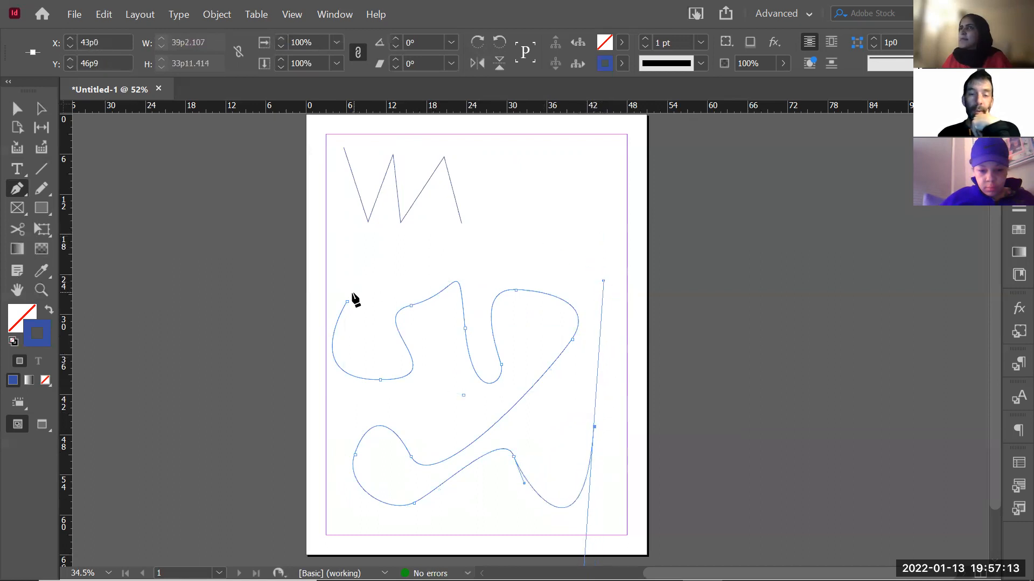
left_click_drag(347, 302, 489, 102)
left_click(597, 359)
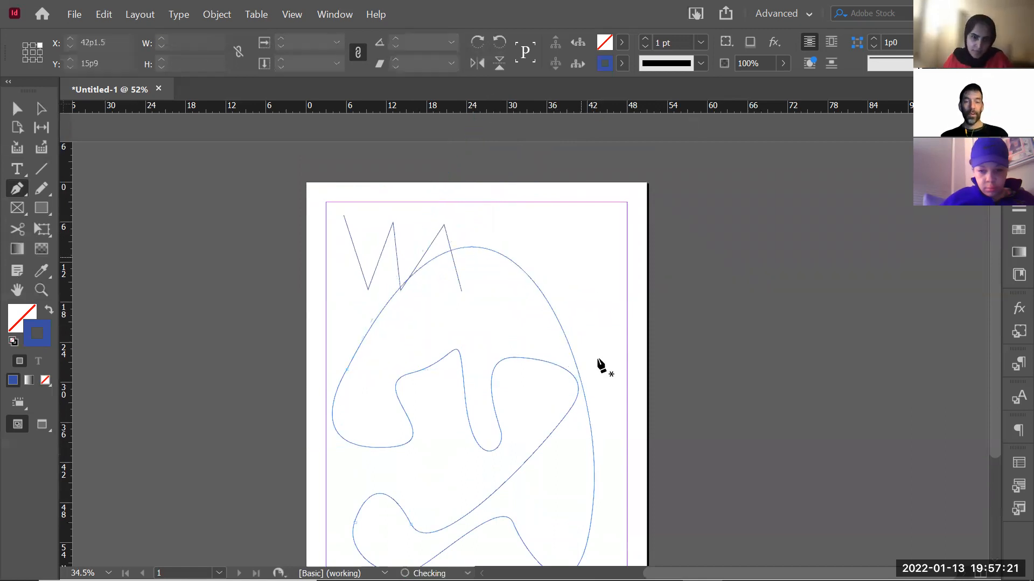
Reshape the closed curve's right side by pulling its anchor's upper handle outward, and move the neighbouring lower anchor to about X 34p4.5, Y 49p1.5
scroll(602, 486, "down", 3)
scroll(612, 490, "up", 2)
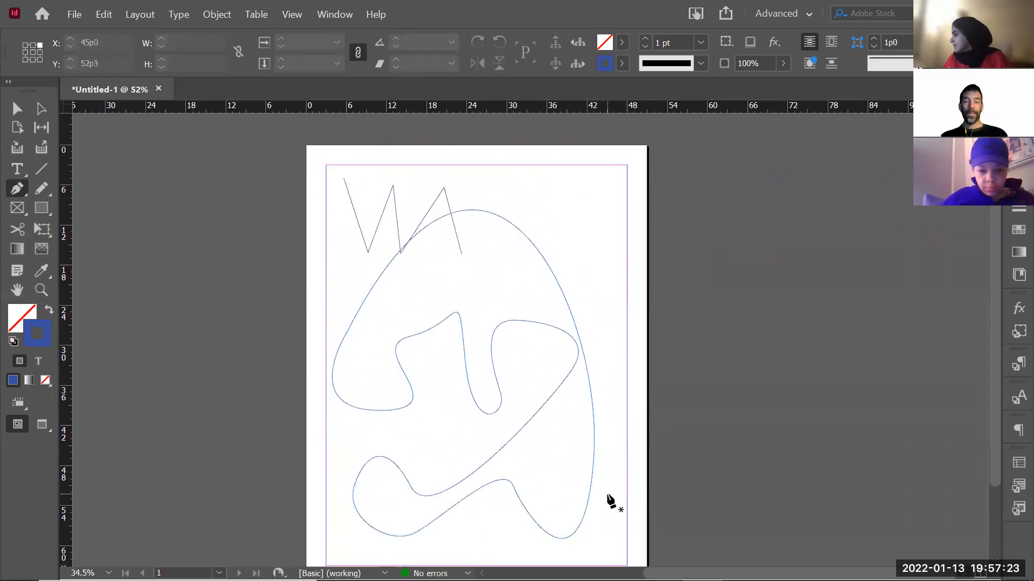
key("v")
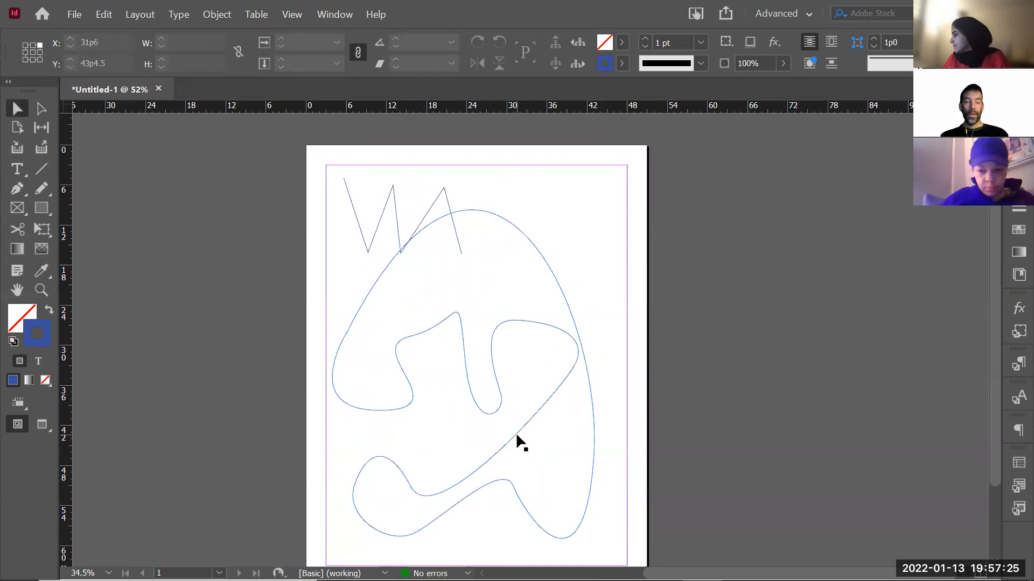
left_click(43, 110)
left_click_drag(576, 216, 522, 297)
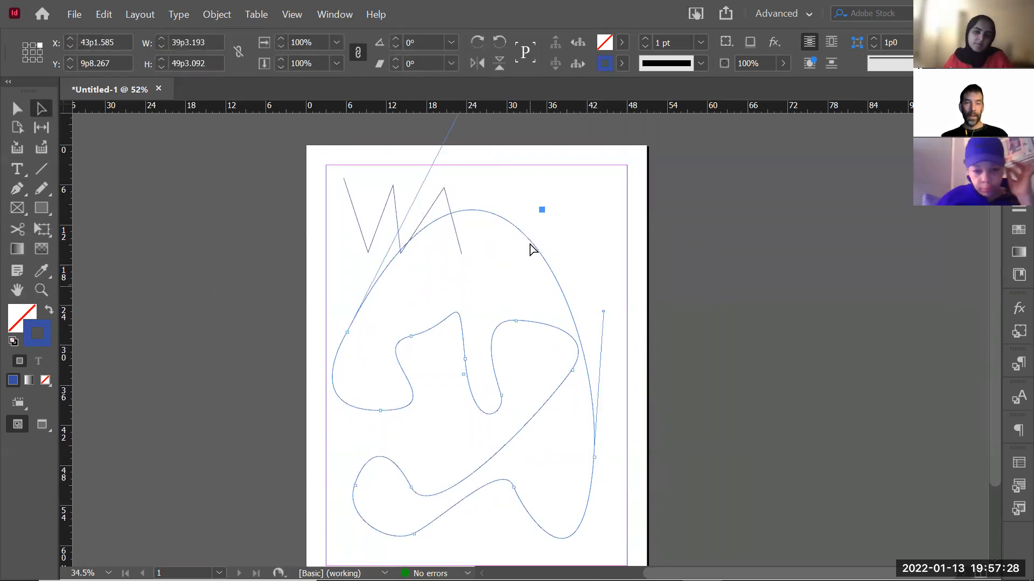
left_click(609, 351)
left_click(595, 459)
left_click_drag(603, 313, 648, 299)
left_click_drag(509, 490, 518, 457)
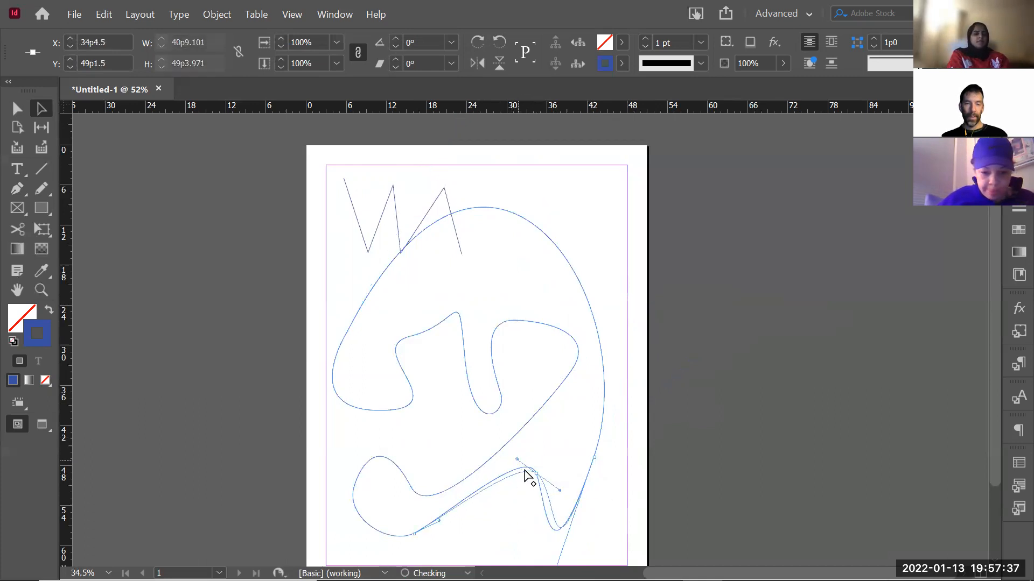
left_click(503, 547)
Select the zigzag and the closed curve together with the Selection tool, and deselect them
key("v")
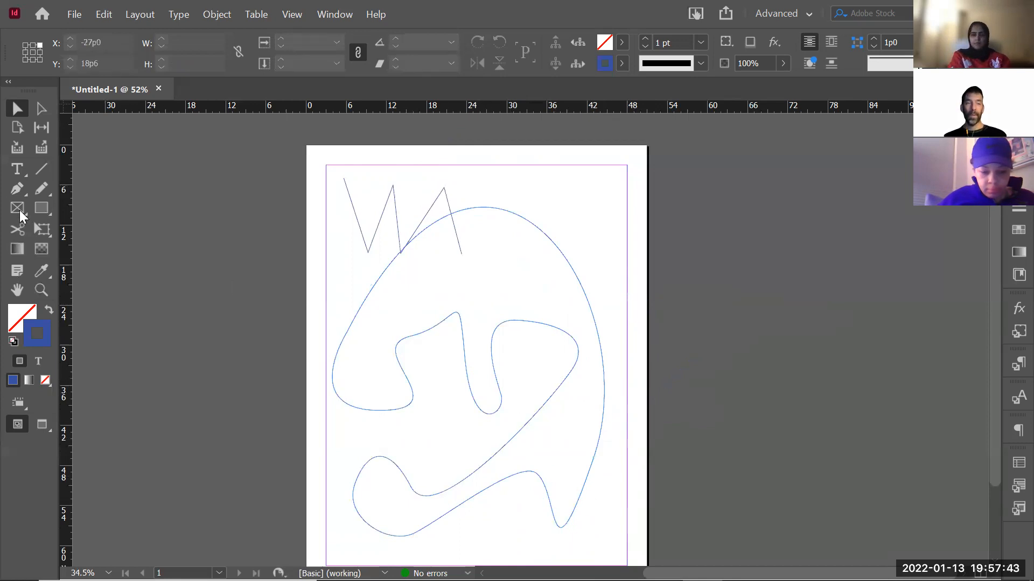
mouse_move(513, 174)
left_mouse_down()
mouse_move(414, 222)
mouse_move(363, 263)
left_mouse_up()
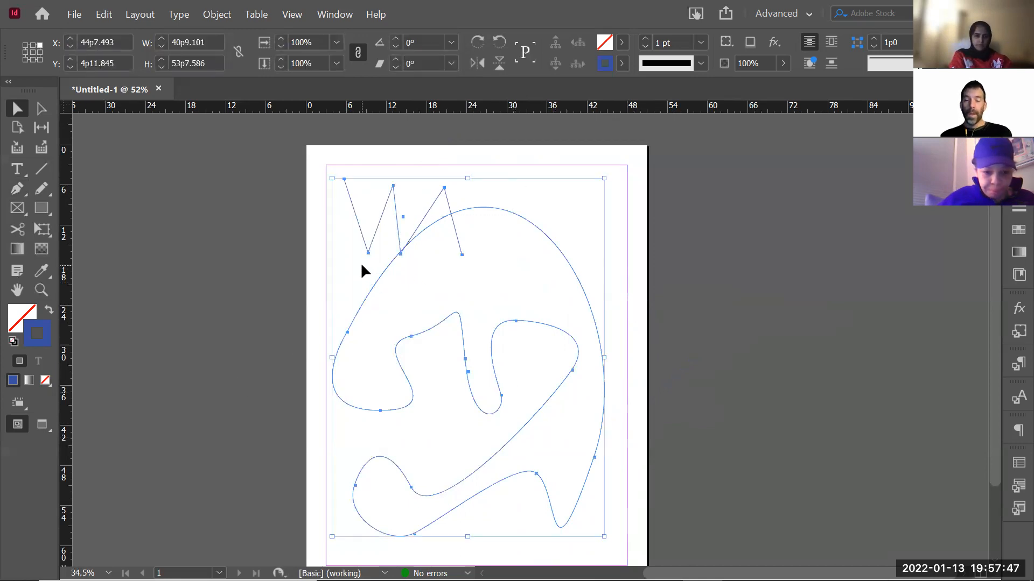
left_click(443, 282)
Draw a rectangle about 4p7.5 by 11p0 beside the zigzag and a hexagon about 20p3 by 19p0 mid-page, and deselect everything
left_click(42, 208)
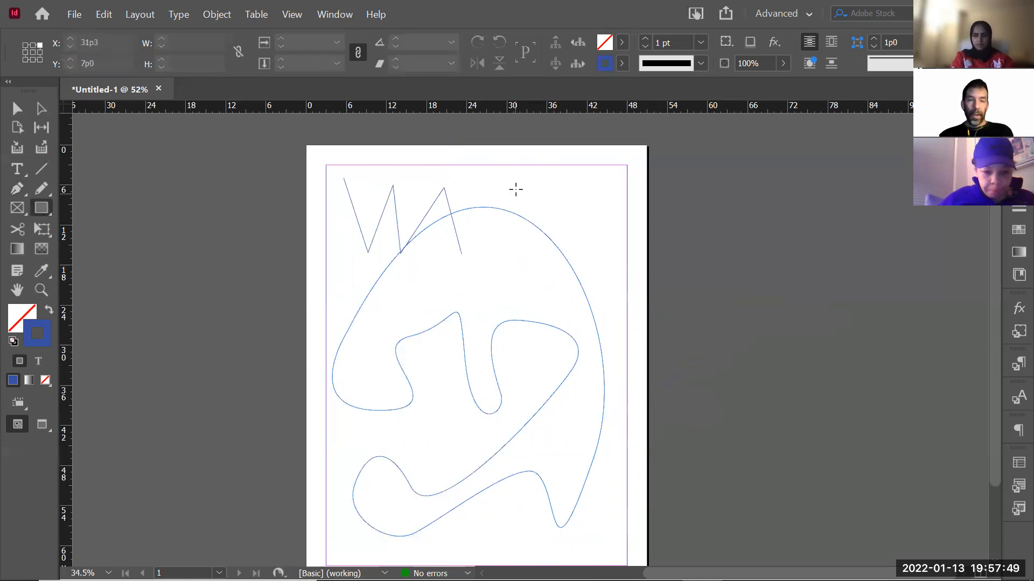
left_click_drag(515, 186, 547, 260)
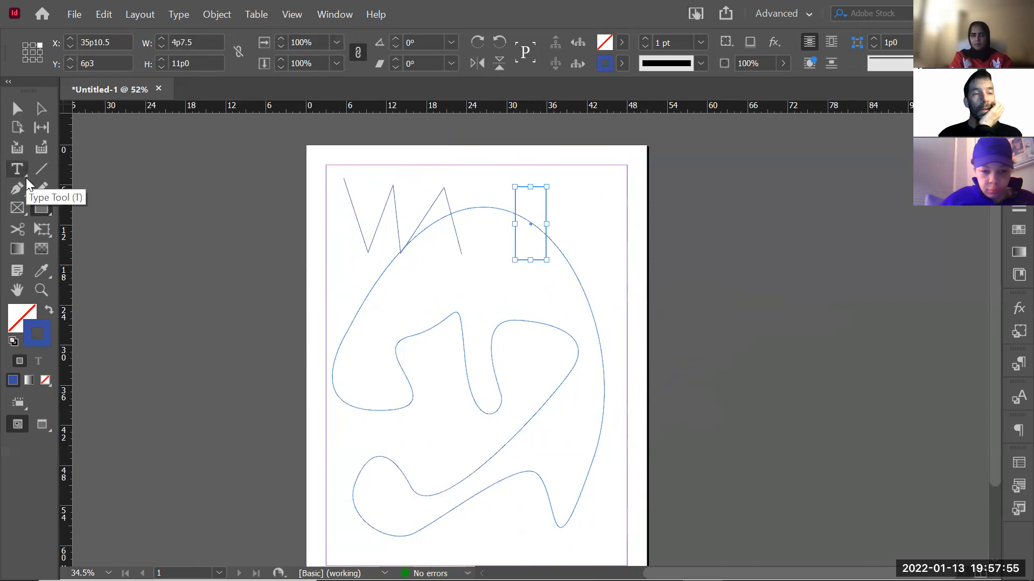
left_click(43, 216)
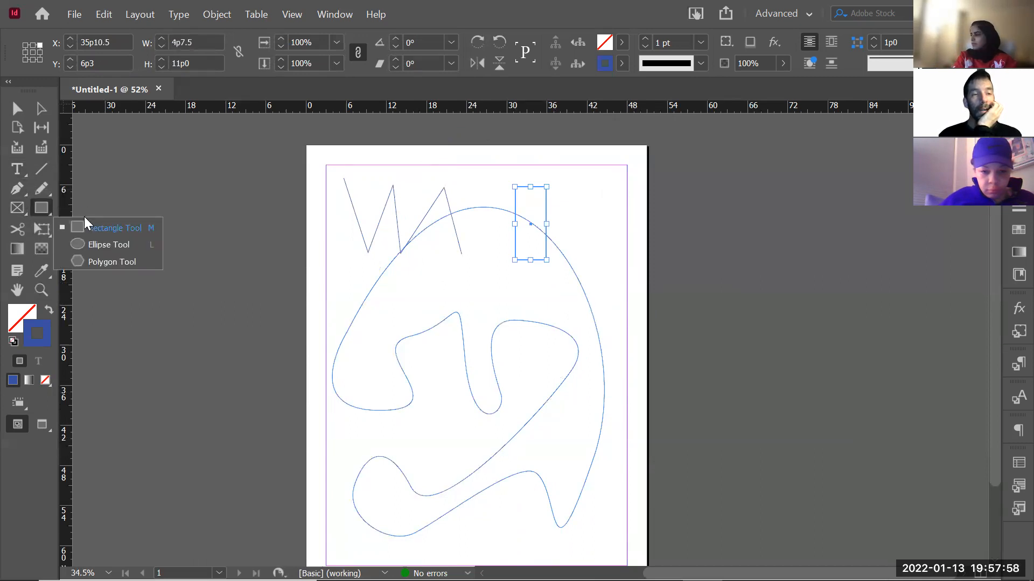
left_click(111, 262)
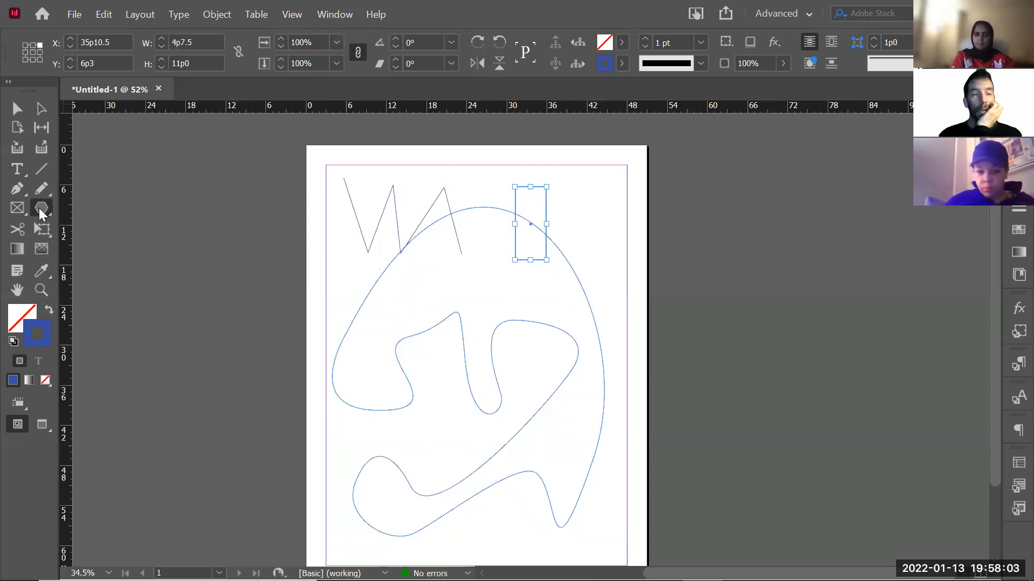
mouse_move(410, 300)
left_mouse_down()
mouse_move(517, 415)
mouse_move(547, 426)
left_mouse_up()
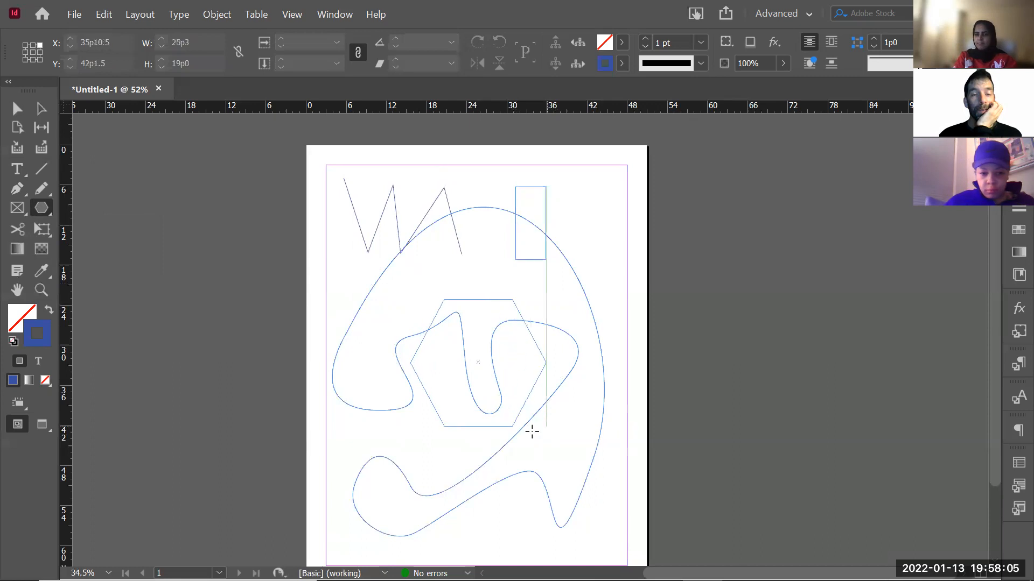
key("ctrl+shift+a")
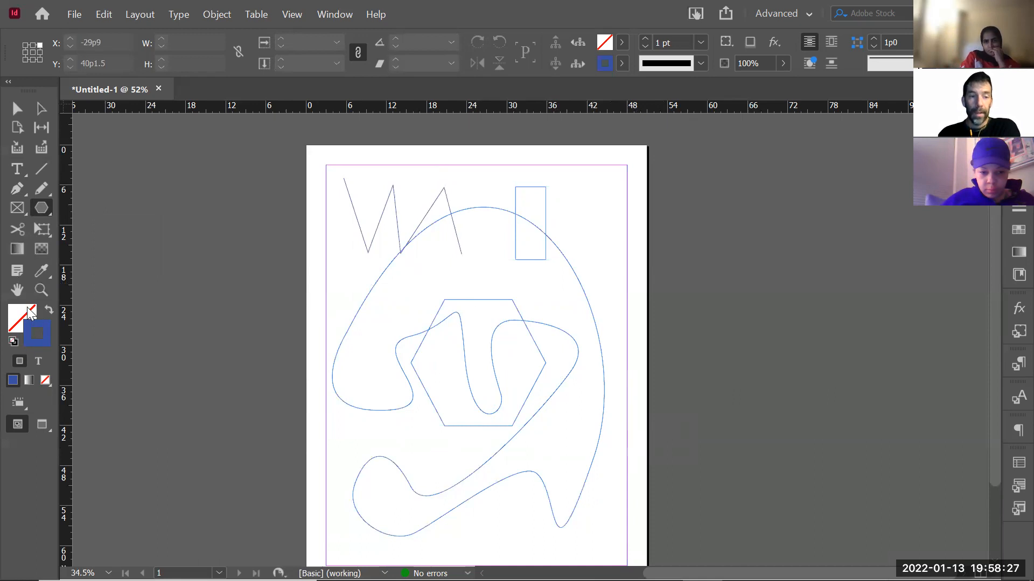
Switch the active colour attribute between fill and stroke, ending with fill active
left_click(12, 326)
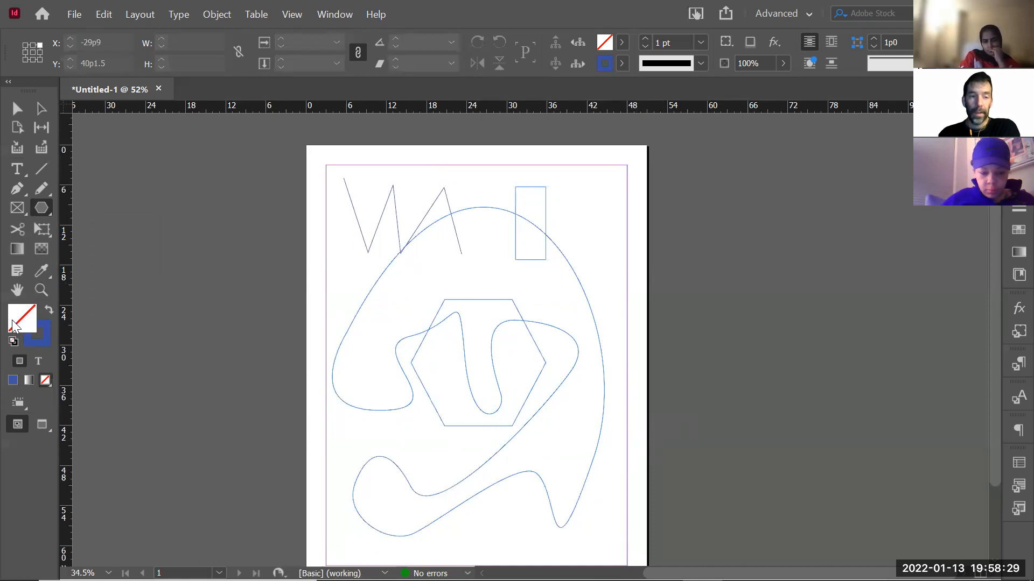
left_click(39, 337)
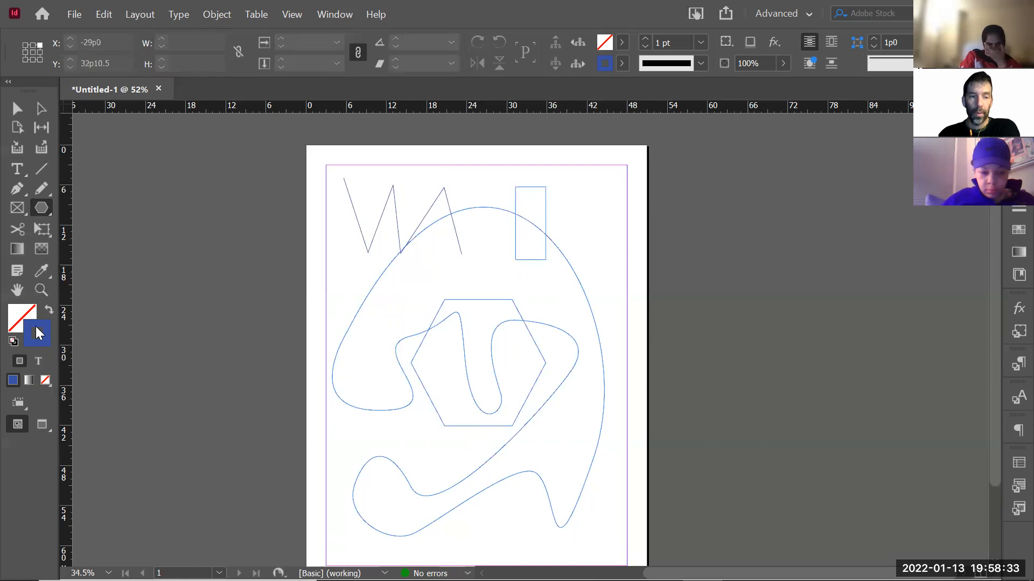
left_click(19, 318)
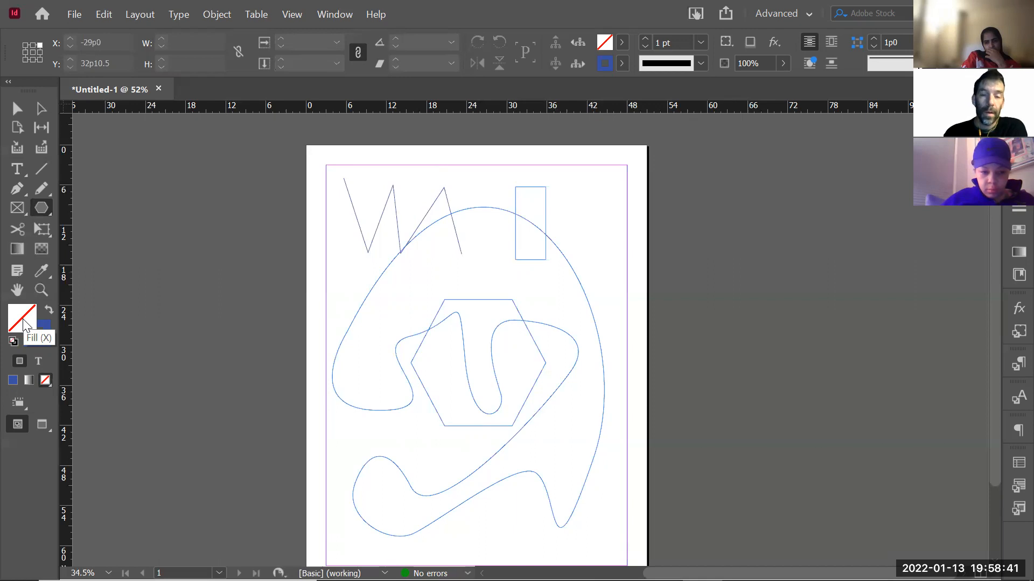
Set the default stroke colour to green with nothing selected
left_click(43, 343)
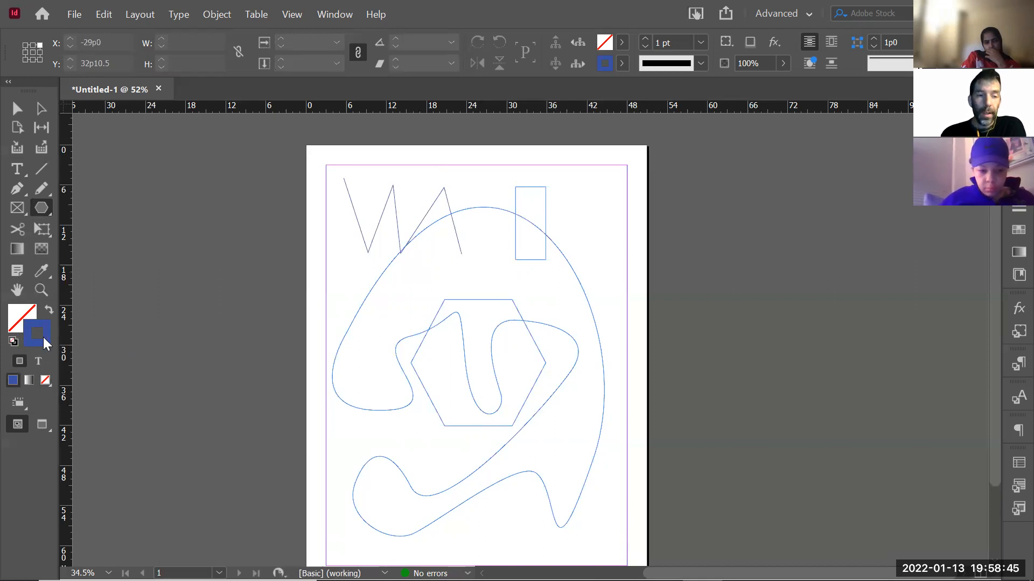
double_click(44, 337)
mouse_move(433, 346)
left_mouse_down()
mouse_move(330, 293)
mouse_move(309, 203)
left_mouse_up()
left_click(704, 185)
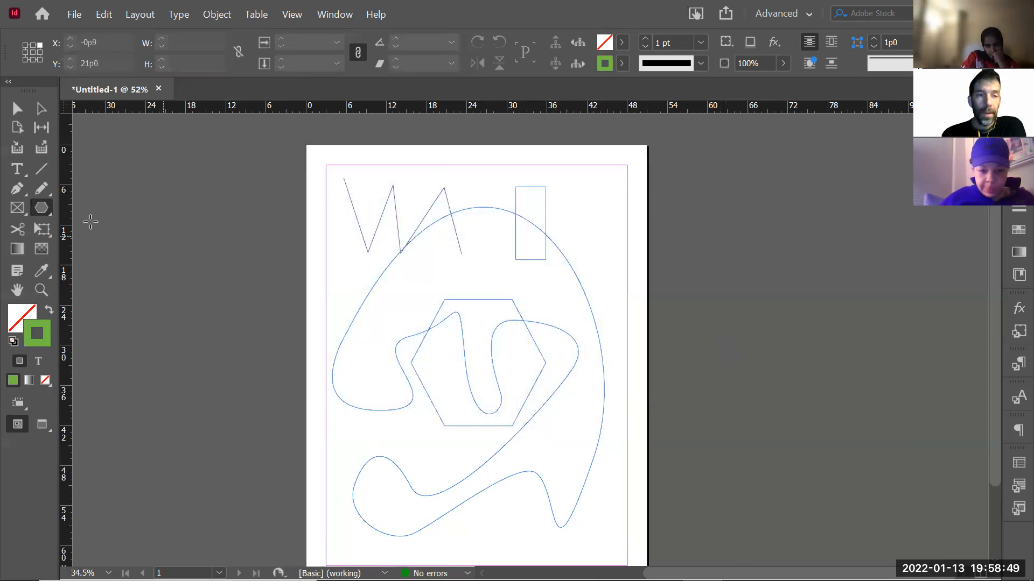
Draw a slanted straight line about 20p9.7 long below the zigzag with the Line tool, and deselect it
left_click(42, 169)
left_click_drag(478, 265, 343, 300)
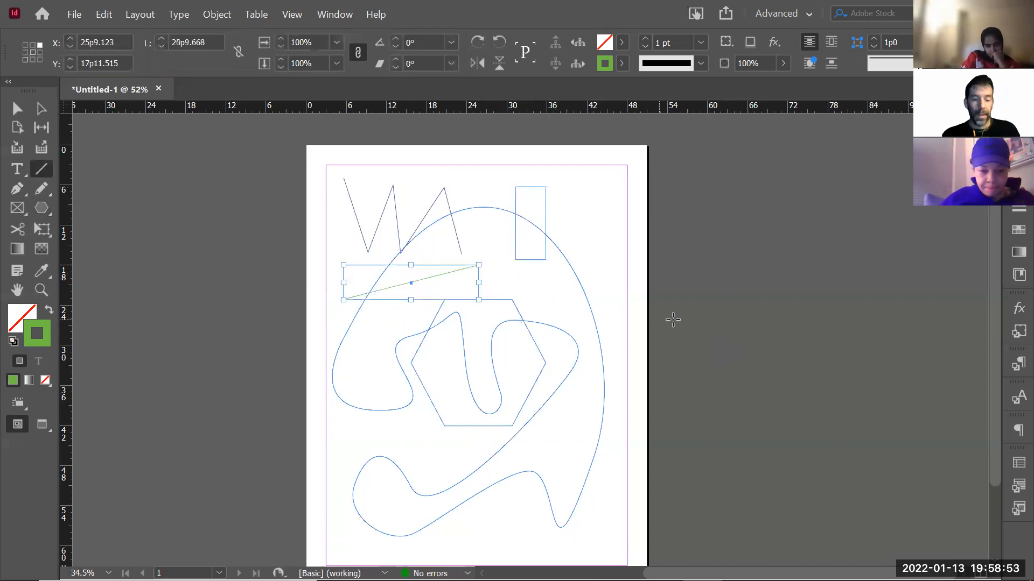
left_click(732, 362)
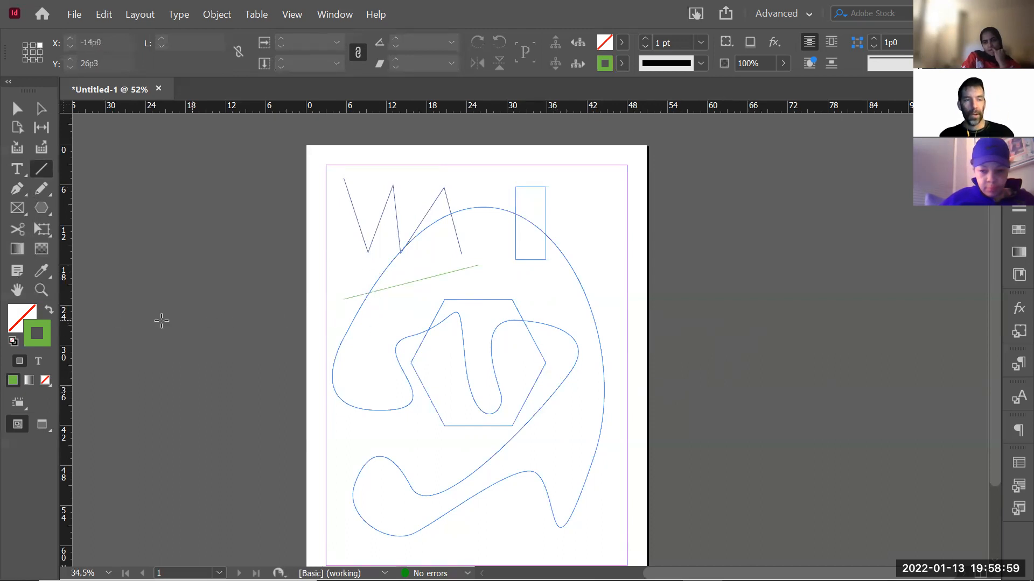
Set the default fill colour to light blue, 71ffff
left_click(24, 313)
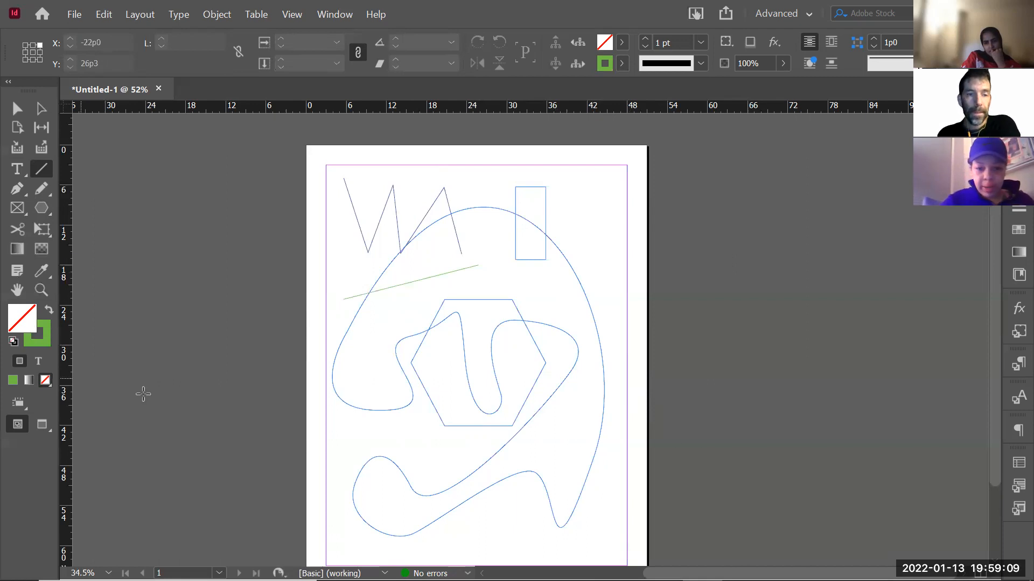
double_click(18, 320)
left_click_drag(462, 286, 531, 173)
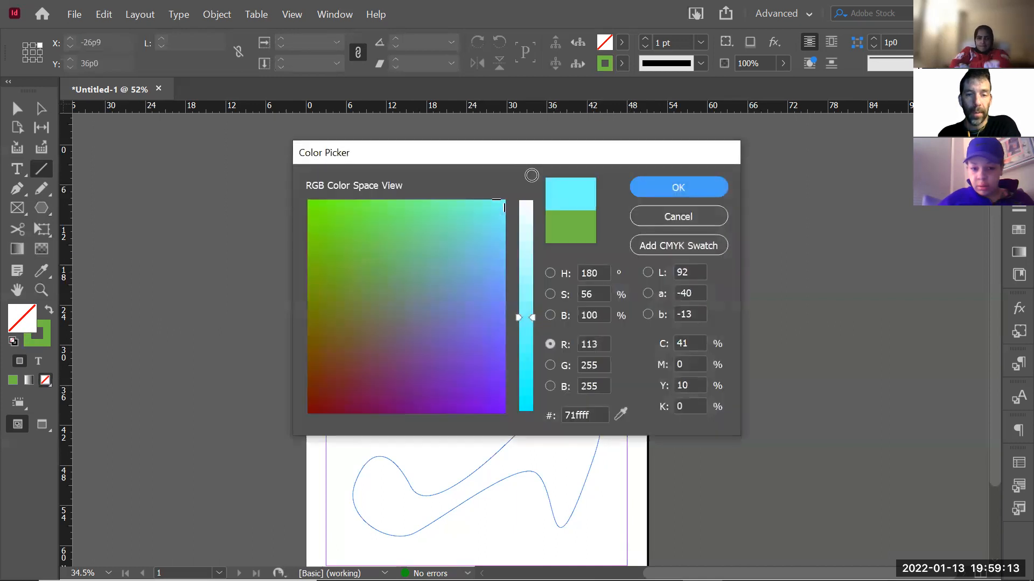
left_click(660, 189)
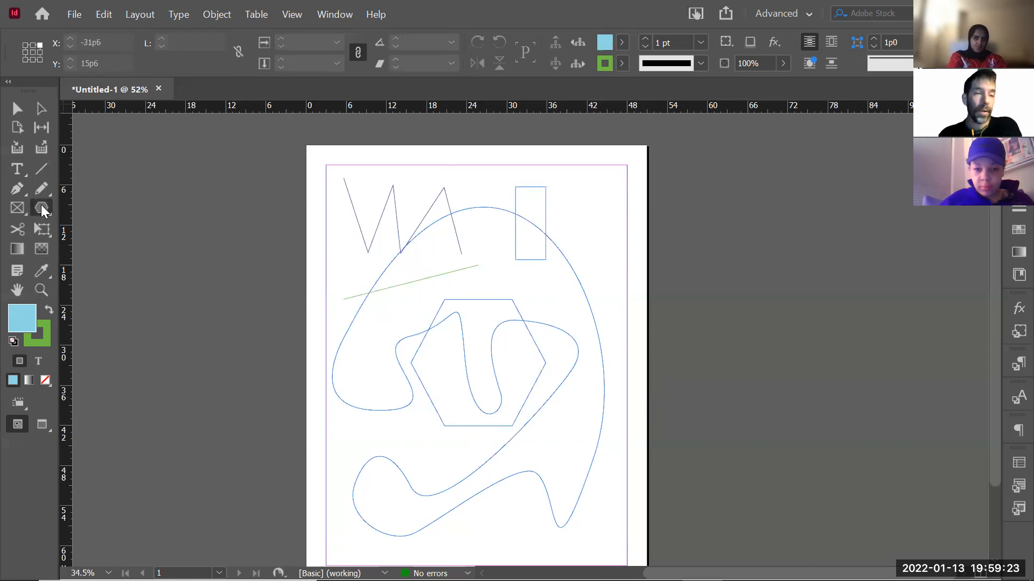
Draw an ellipse about 24p10 wide by 13p3 high below the hexagon with the Ellipse tool
left_click_drag(42, 208, 87, 257)
key("l")
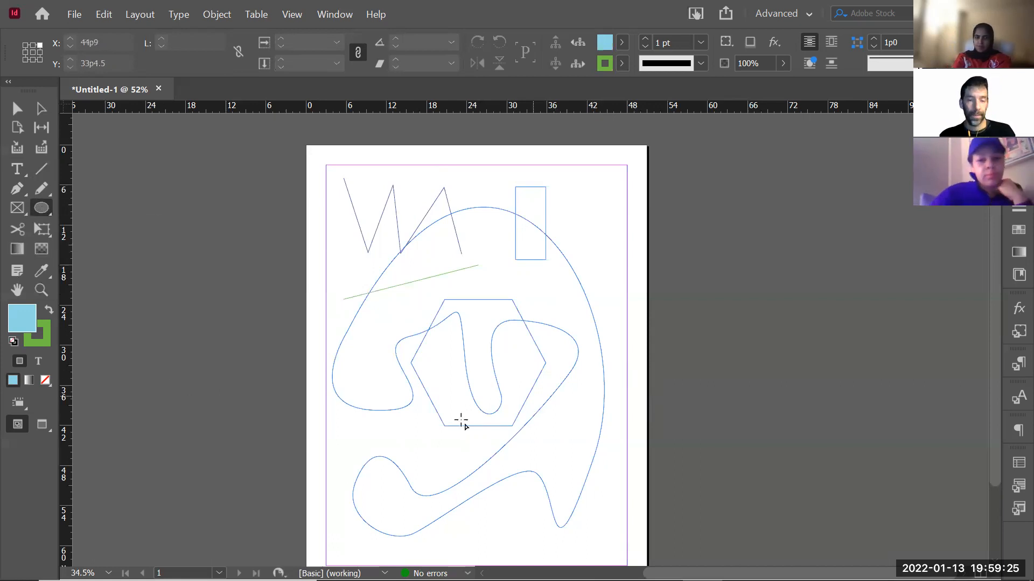
left_click_drag(410, 444, 577, 533)
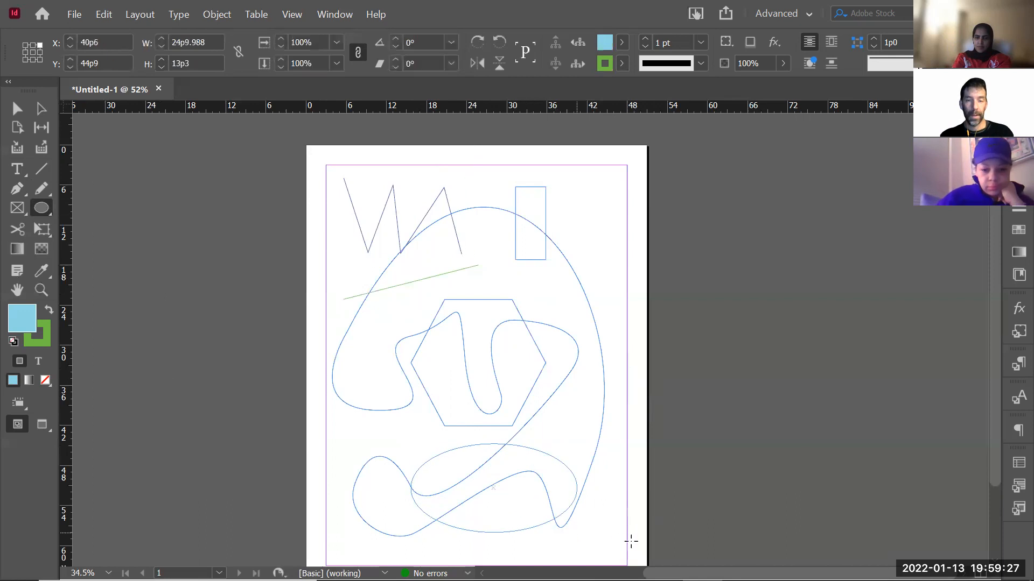
Examine the ellipse's fill and stroke along its upper edge up close, and return to the whole page
key("z")
left_click_drag(432, 437, 484, 475)
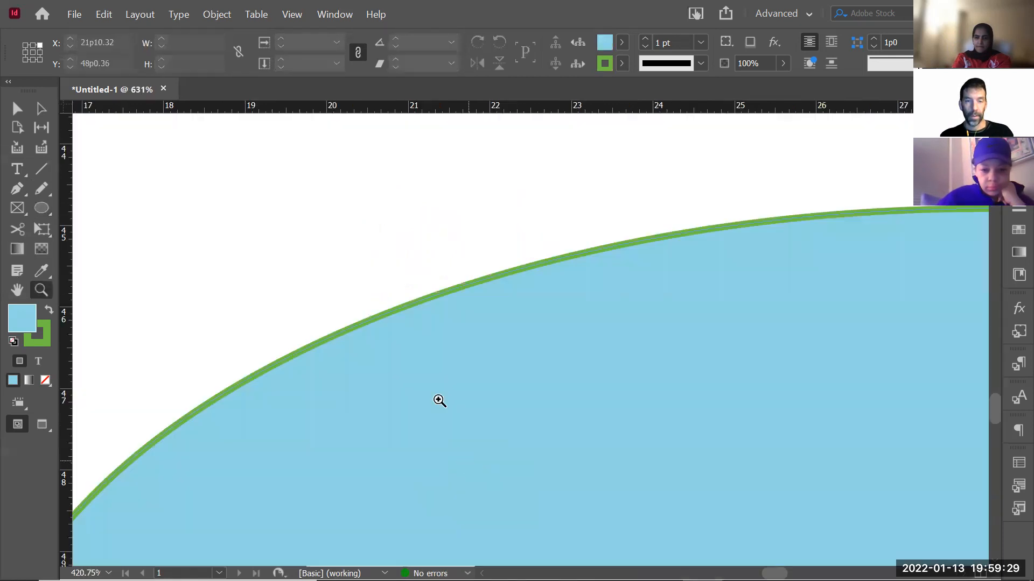
left_click(415, 362)
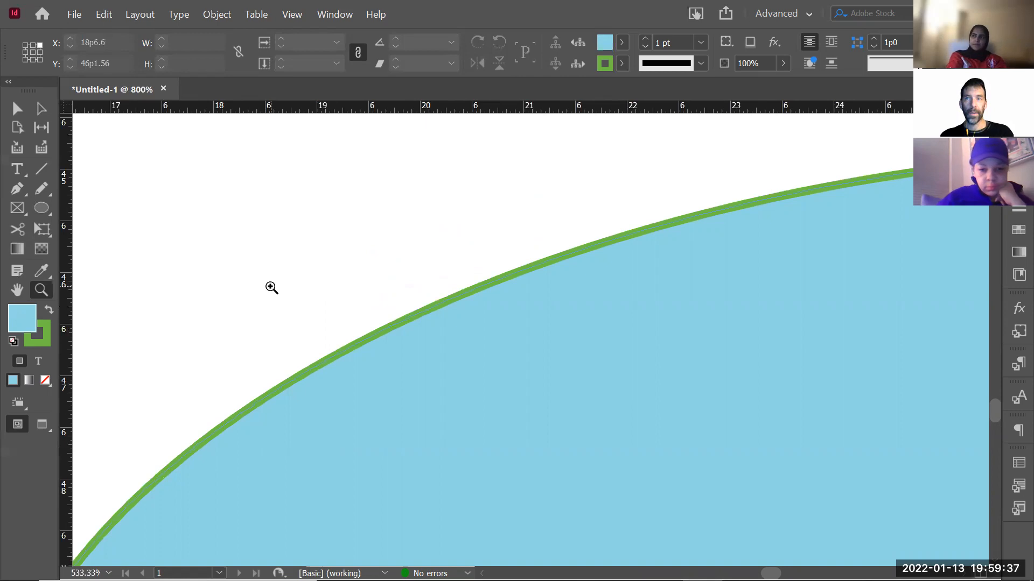
left_click(799, 362, "alt")
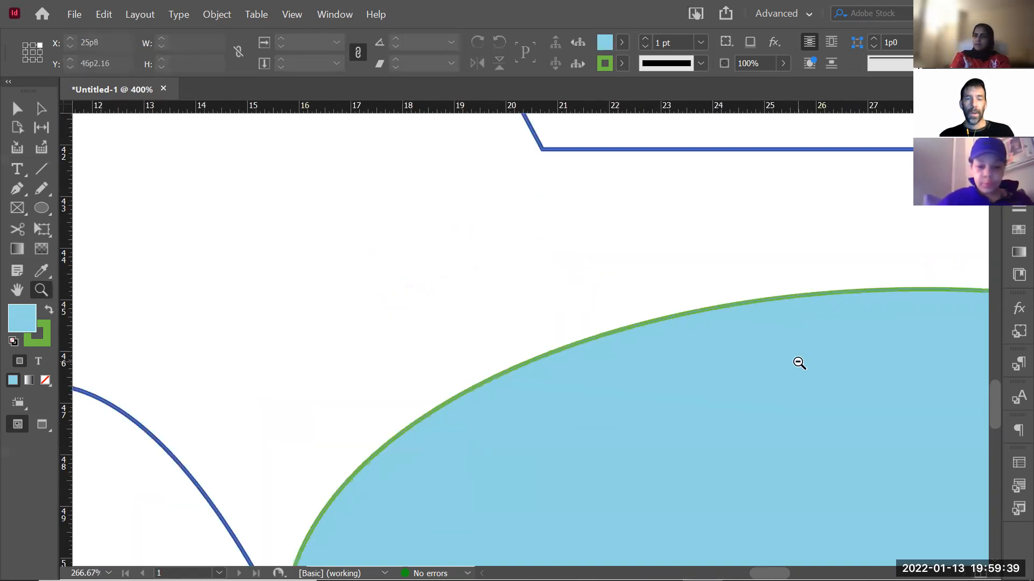
left_click(667, 325, "alt")
left_click(471, 275, "alt")
left_click(431, 304, "alt")
left_click(431, 305, "alt")
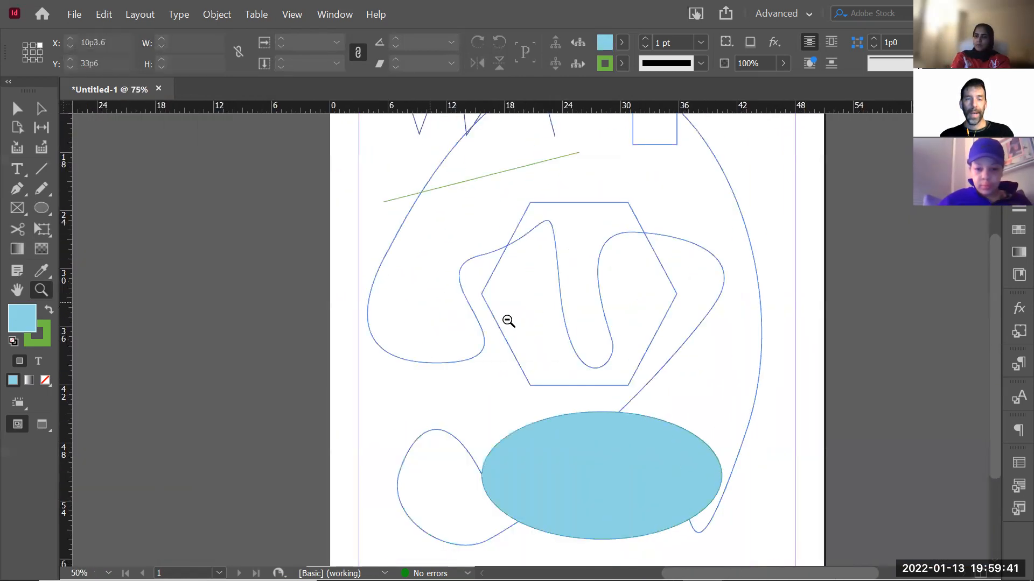
left_click(508, 322, "alt")
Move the narrow rectangle beside the zigzag to about X 42p9.75, Y 4p11.8 with the Selection tool
key("v")
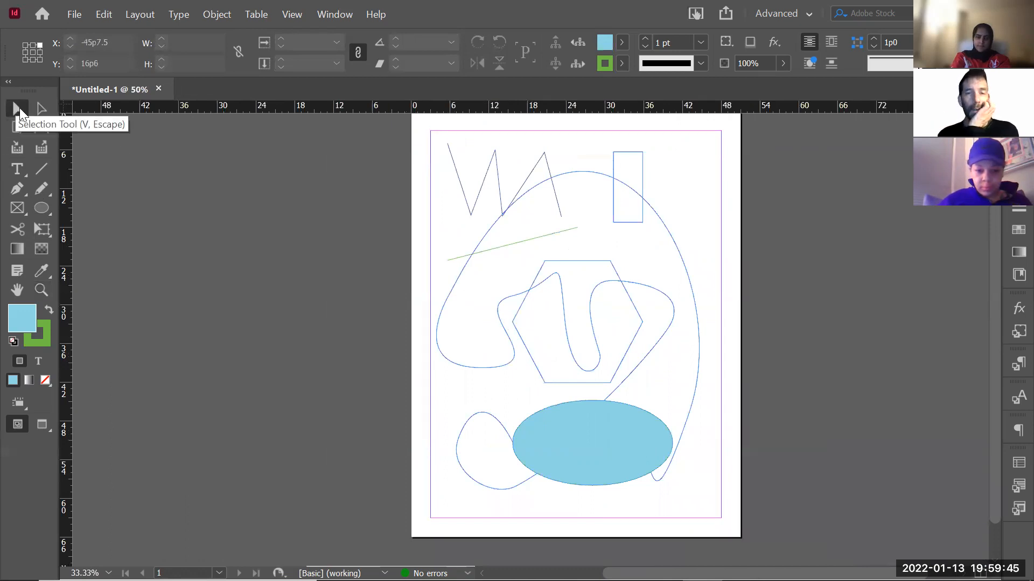
left_click_drag(632, 154, 664, 148)
left_click_drag(672, 196, 686, 208)
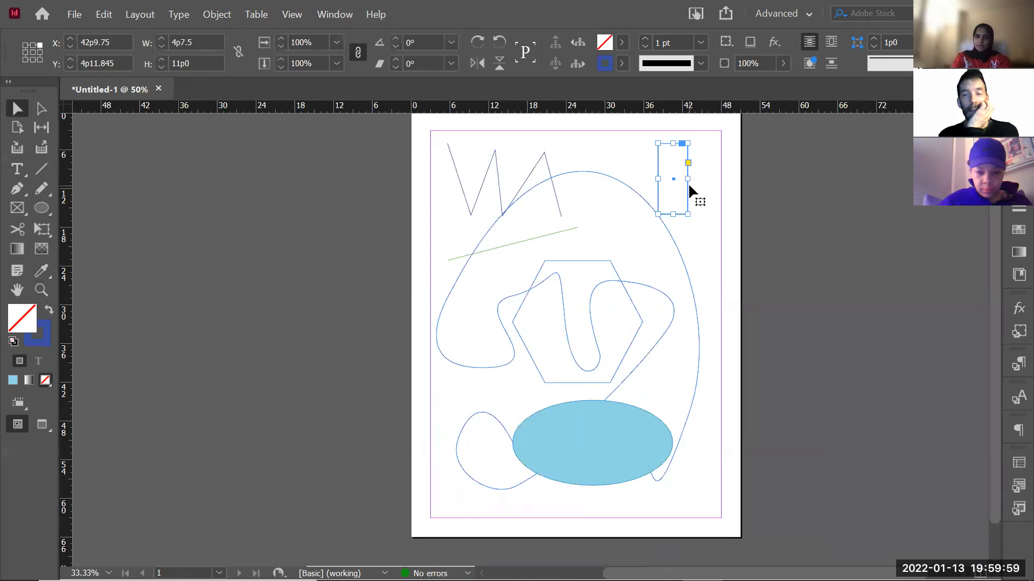
Fill the narrow rectangle with dark red, 8f0000, and deselect it
double_click(26, 320)
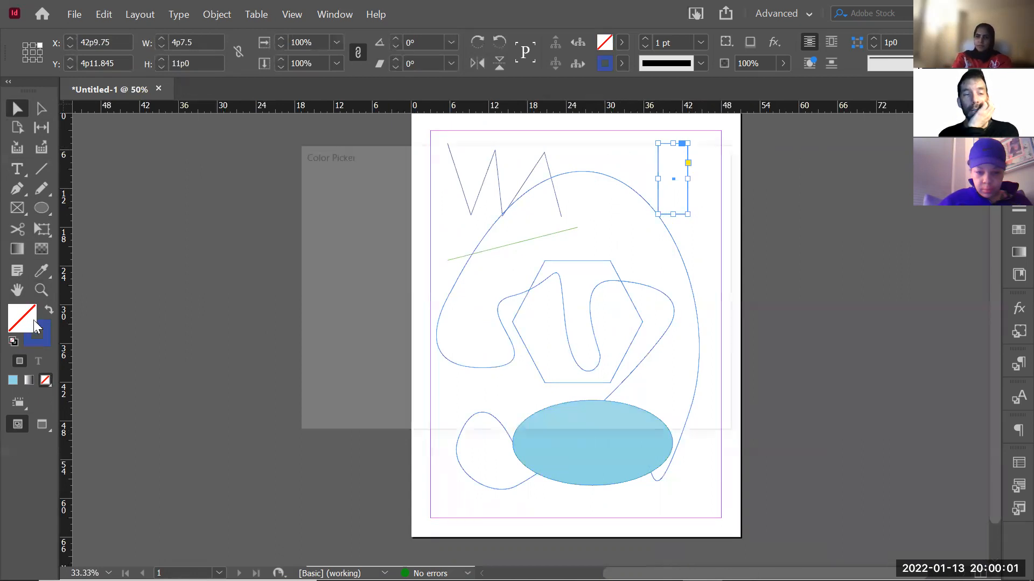
left_click_drag(411, 334, 295, 429)
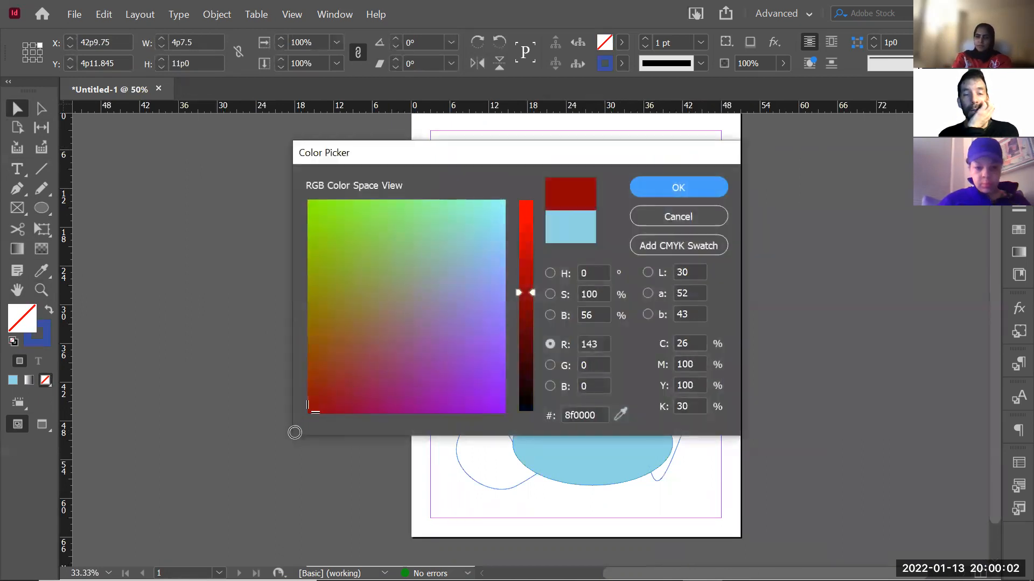
left_click(675, 191)
left_click(705, 215)
Set the narrow rectangle's stroke colour to light blue, 39ffff, working close up at its lower corner
key("z")
left_click_drag(675, 192, 700, 235)
left_click_drag(468, 252, 583, 386)
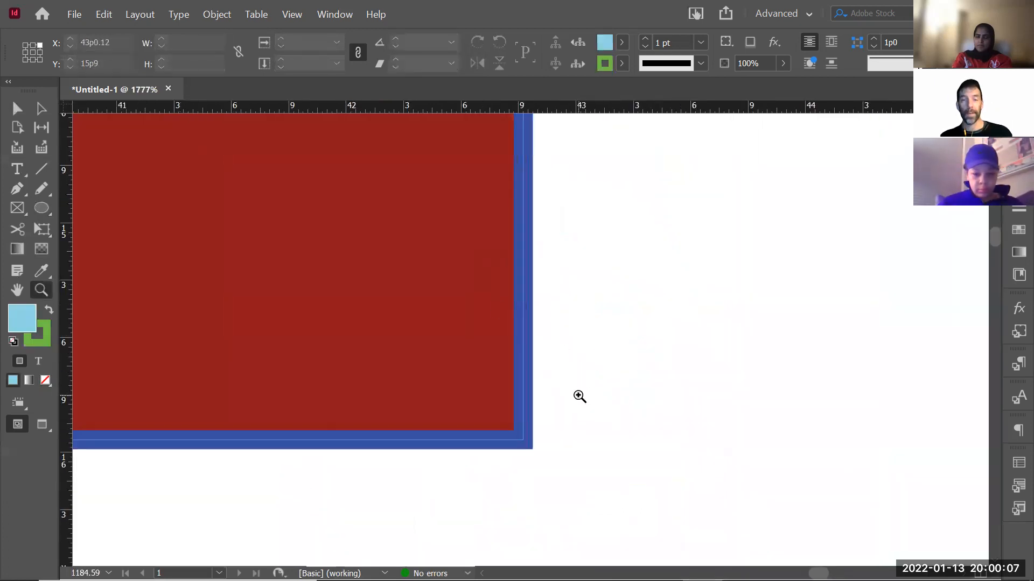
key("v")
left_click_drag(598, 304, 503, 363)
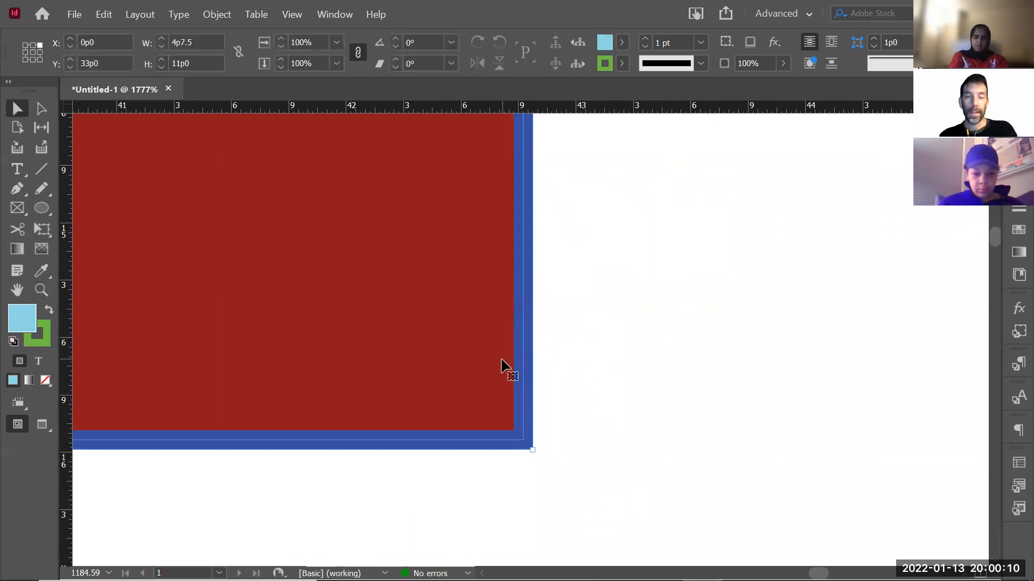
double_click(39, 339)
mouse_move(307, 321)
left_mouse_down()
mouse_move(418, 258)
mouse_move(309, 179)
mouse_move(557, 186)
left_mouse_up()
left_click(706, 189)
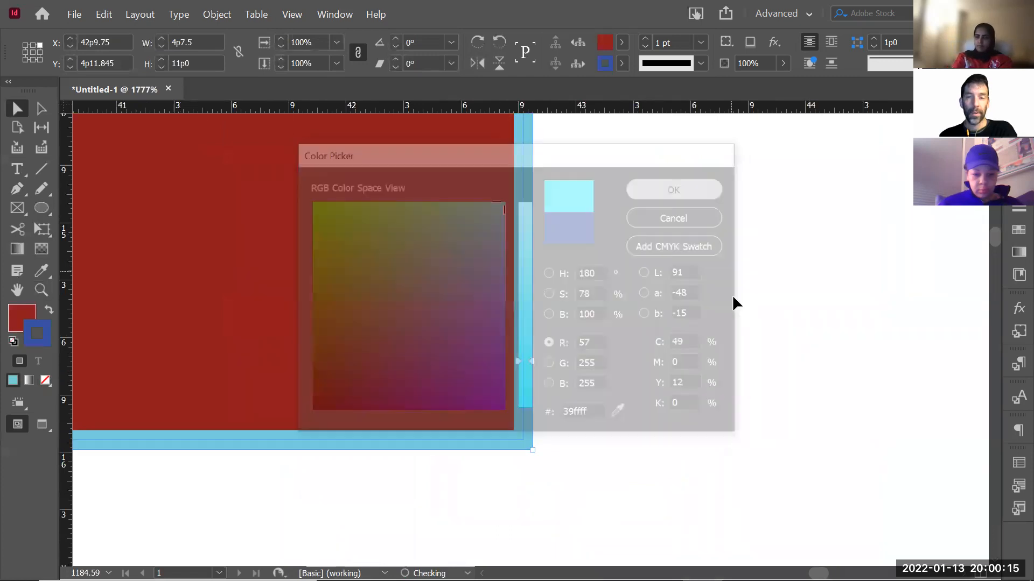
Change the rectangle's fill colour to bright green, 8eff00
double_click(22, 317)
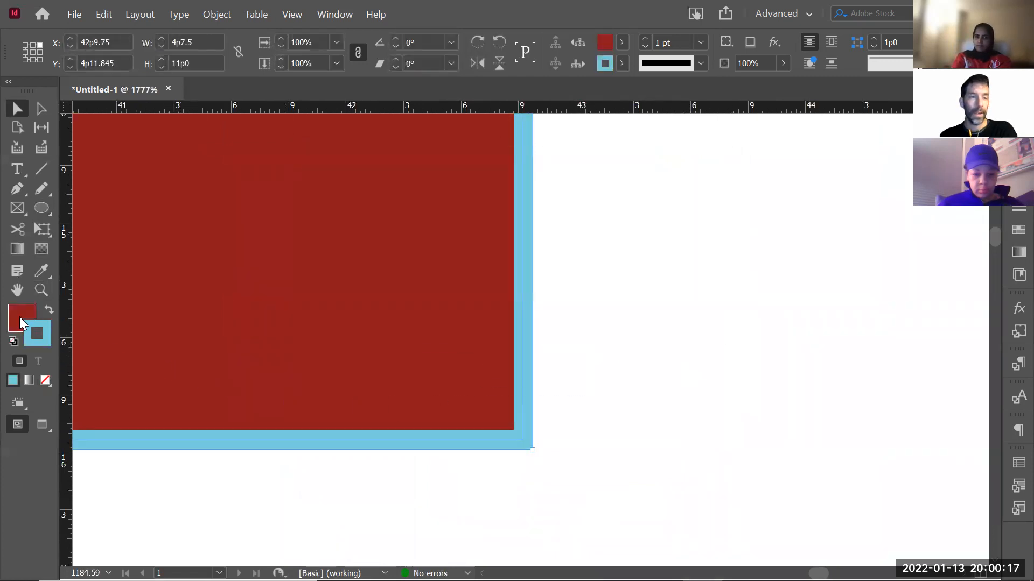
left_click_drag(341, 309, 297, 181)
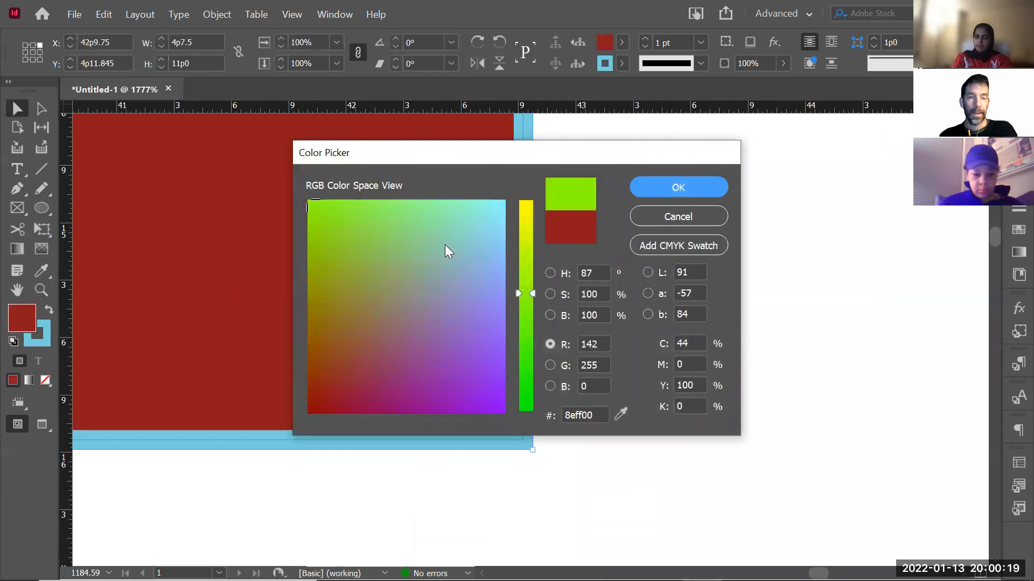
left_click(706, 188)
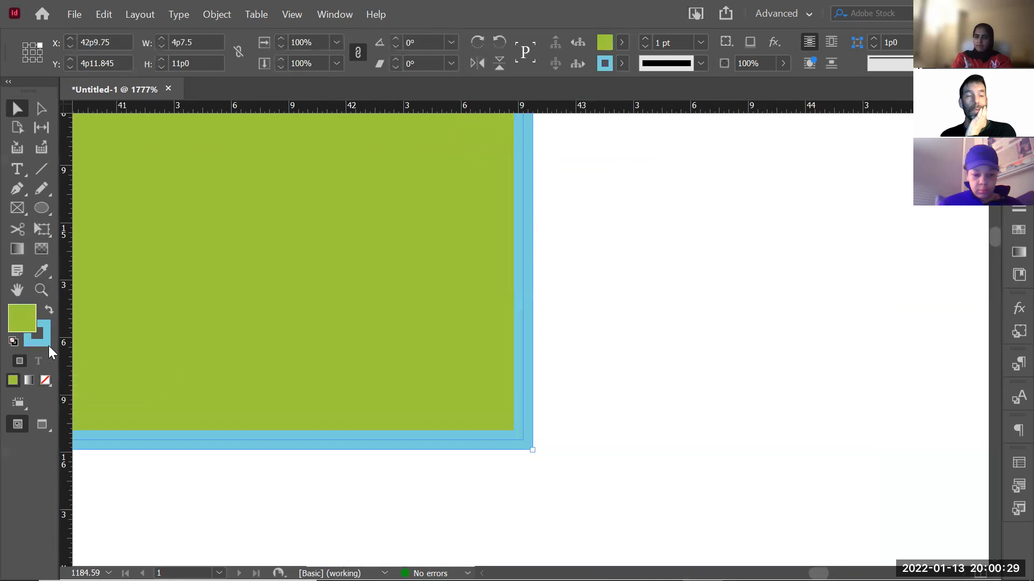
Remove the rectangle's fill, and give it a near-black fill, 0b010a
left_click(45, 380)
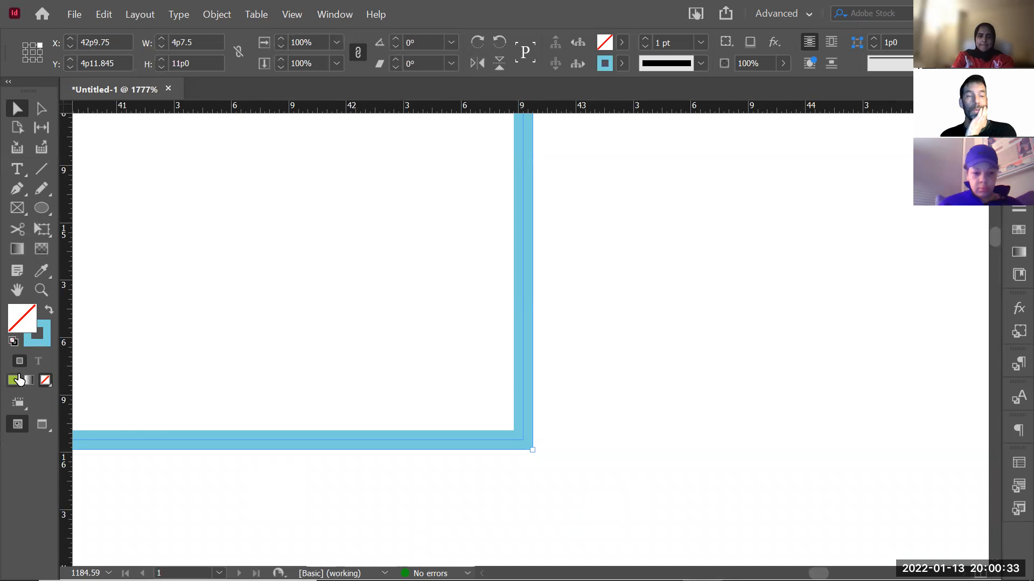
double_click(20, 319)
left_click_drag(436, 235, 508, 197)
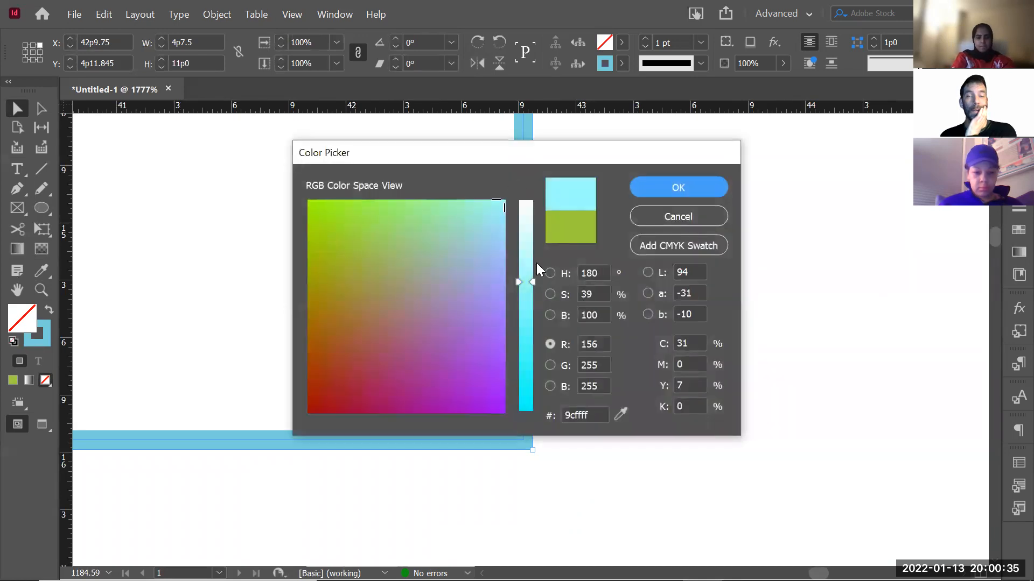
left_click_drag(532, 282, 529, 402)
left_click_drag(346, 404, 309, 413)
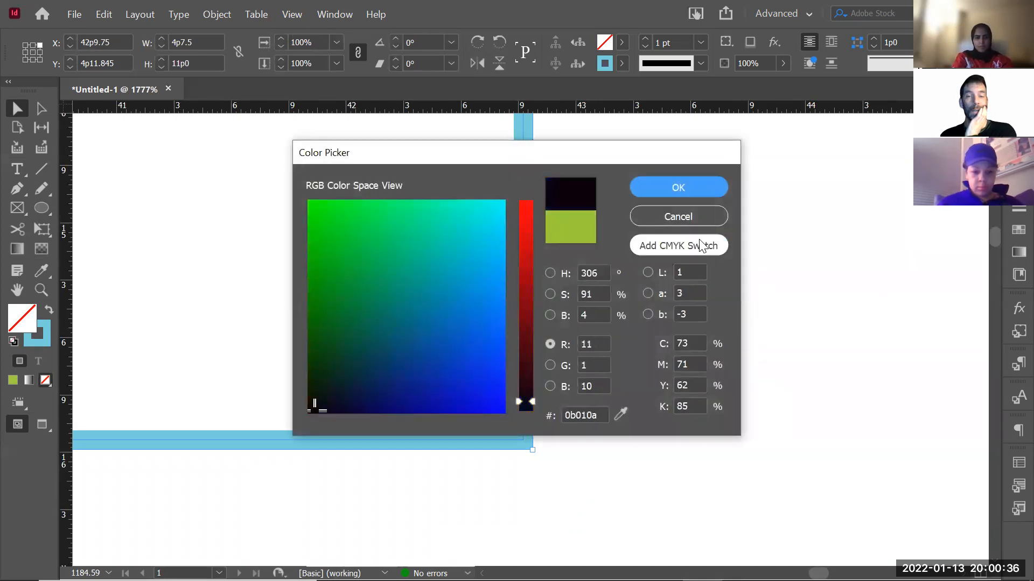
left_click(686, 186)
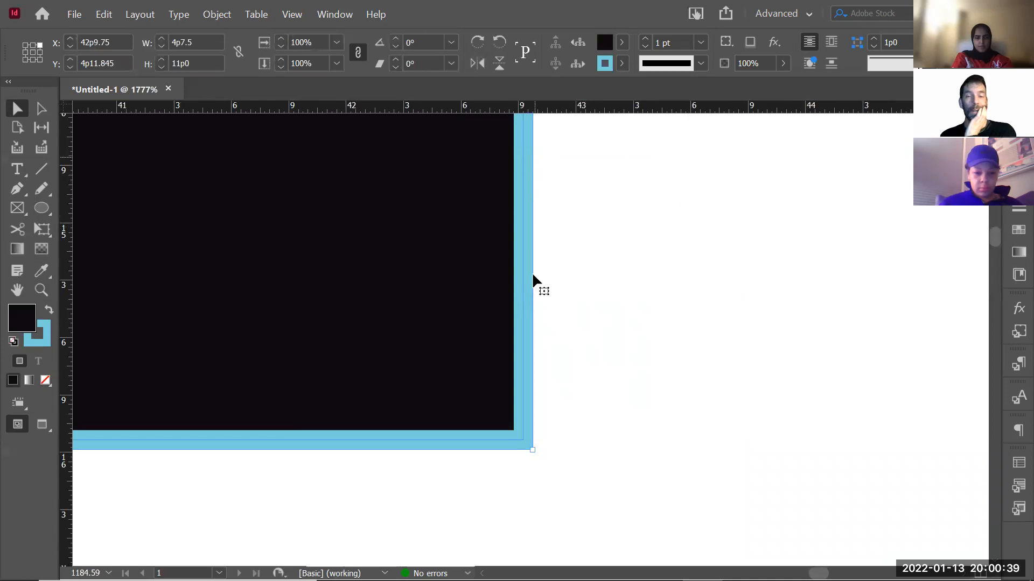
Make the rectangle's stroke the active attribute, set it to None, and deselect the rectangle
left_click(46, 342)
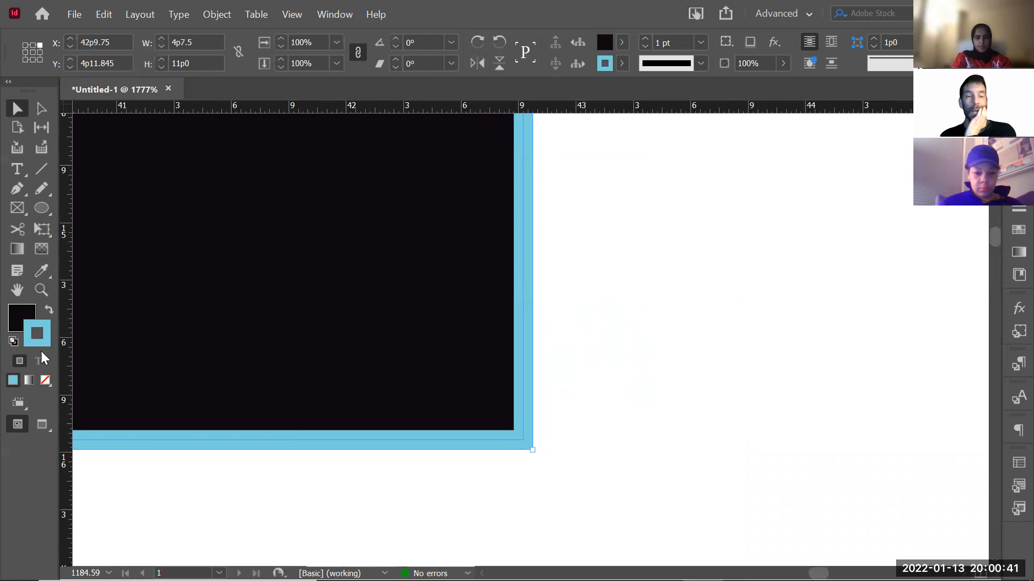
left_click(45, 383)
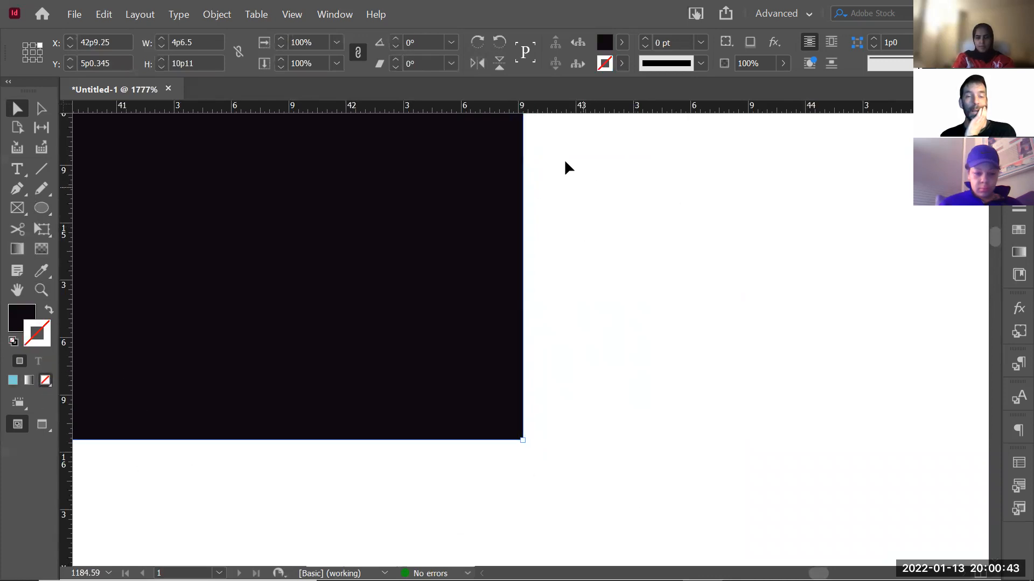
left_click(664, 460)
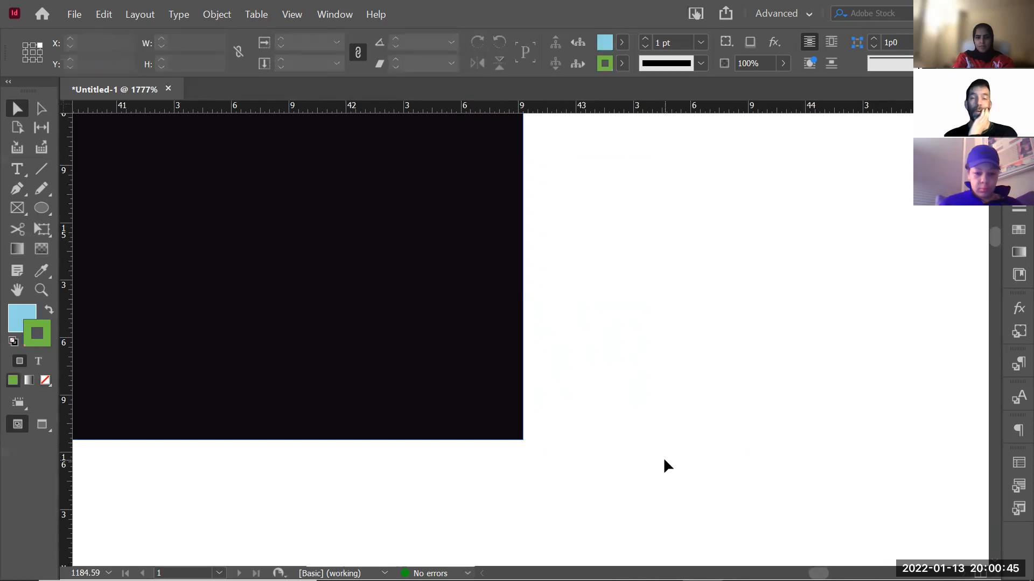
Delete the black rectangle near the page's upper corner
key("z")
left_click(642, 372, "alt")
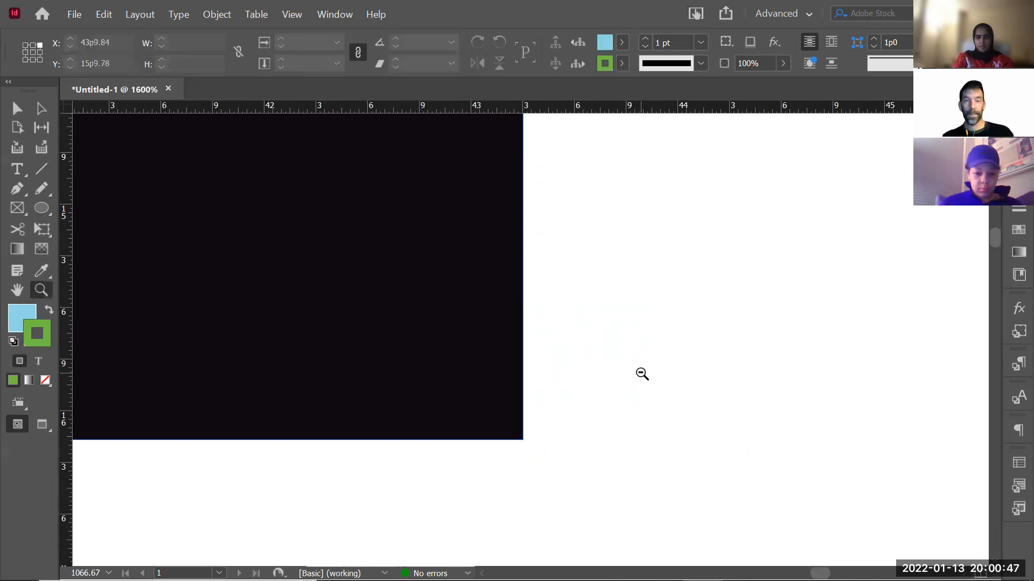
left_click(642, 373, "alt")
left_click(528, 255, "alt")
left_click(362, 242, "alt")
left_click(363, 243, "alt")
left_click(363, 246, "alt")
left_click(435, 291, "alt")
left_click(623, 321, "alt")
left_click(618, 329, "alt")
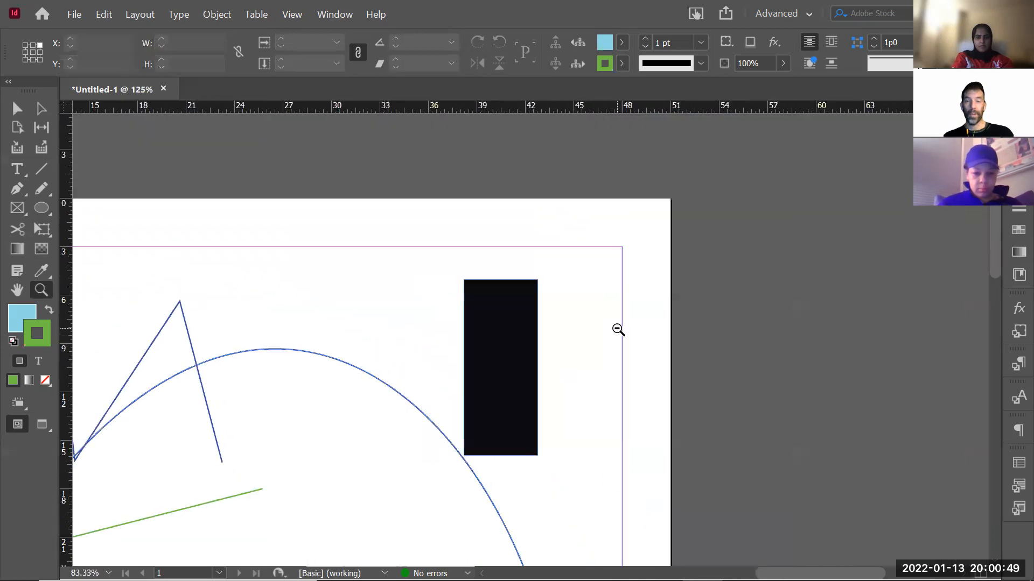
key("v")
left_click(502, 347)
key("Delete")
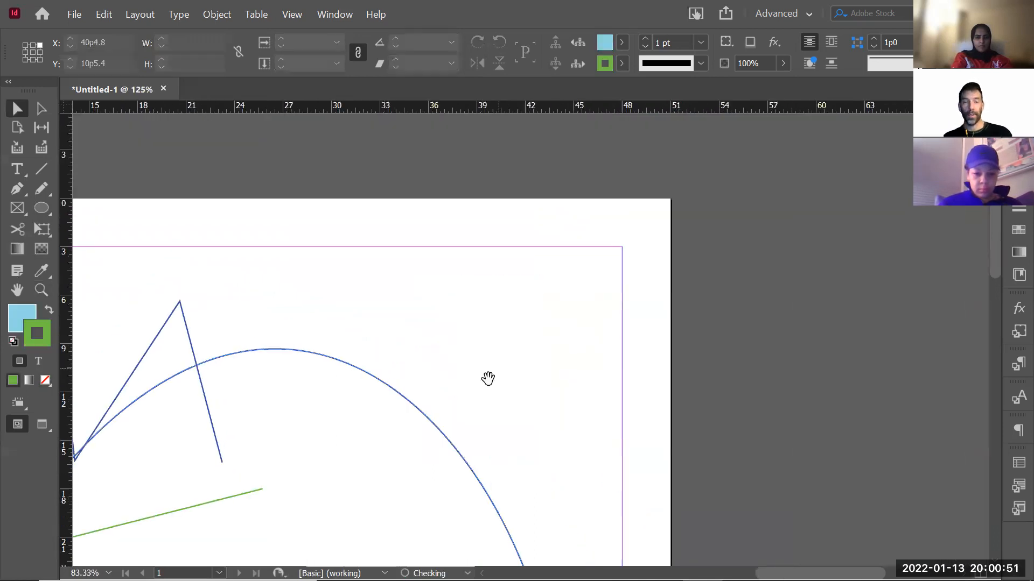
Delete the light blue ellipse near the bottom of the page
left_click_drag(487, 376, 769, 156)
left_click(730, 225)
key("z")
left_click(709, 265, "alt")
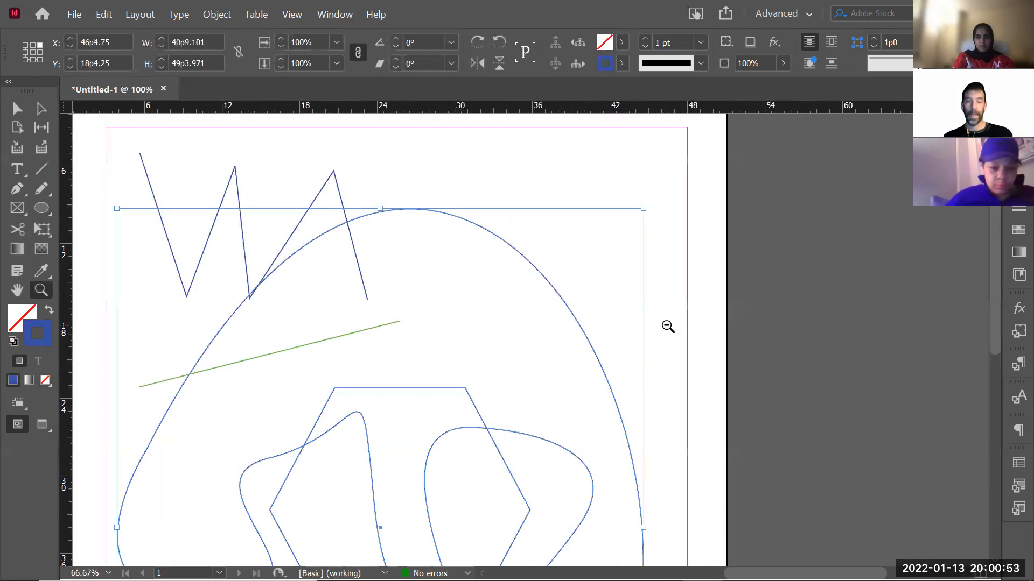
left_click(667, 325, "alt")
left_click(577, 362, "alt")
key("b")
key("v")
left_click(586, 441)
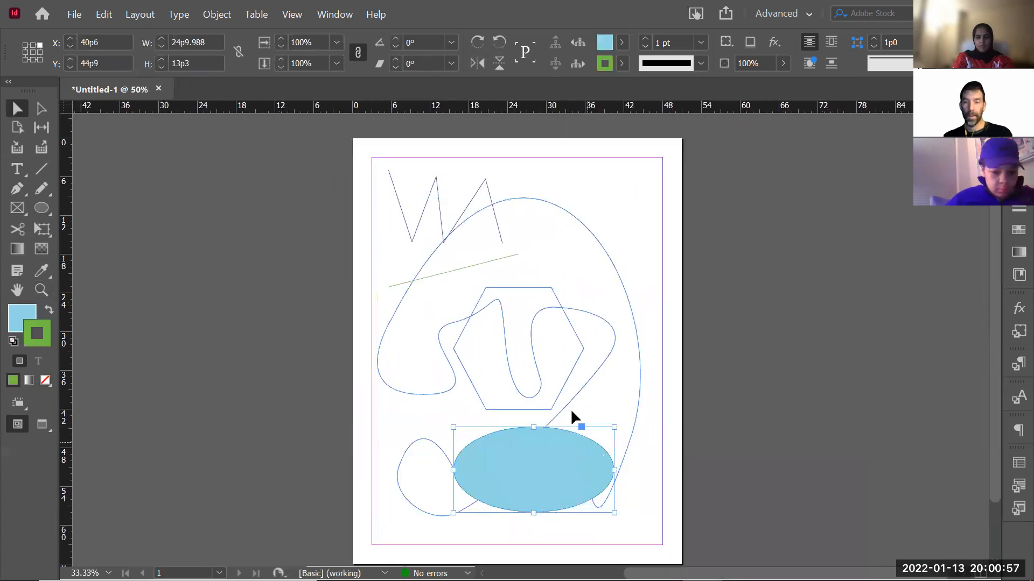
key("Delete")
Delete the zigzag path, the slanted green line and the hexagon, keeping only the large curved path
left_click(487, 189)
key("Delete")
key("Delete")
left_click(552, 289)
key("Delete")
Give the large curved path a light blue fill and deselect it
left_click(600, 245)
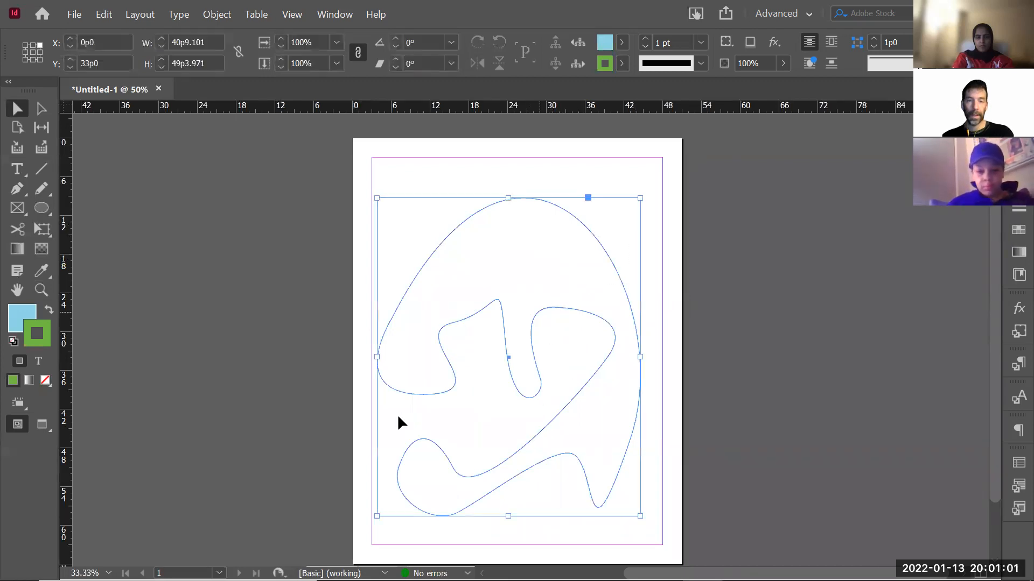
double_click(28, 312)
left_click_drag(434, 355, 520, 173)
left_click_drag(526, 364, 526, 410)
left_click(678, 187)
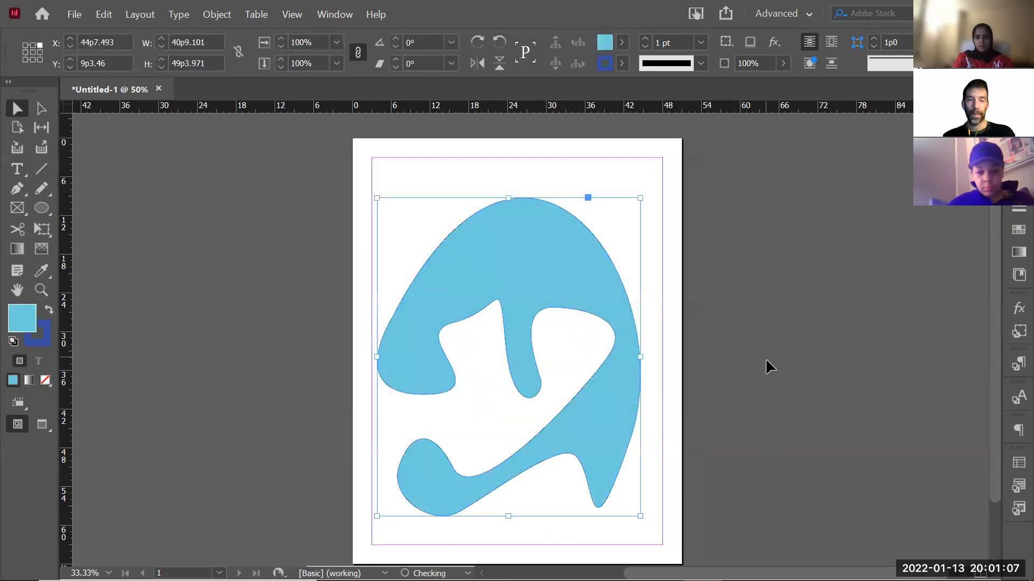
left_click(768, 364)
Set the curved path's stroke to None and deselect it
left_click(637, 322)
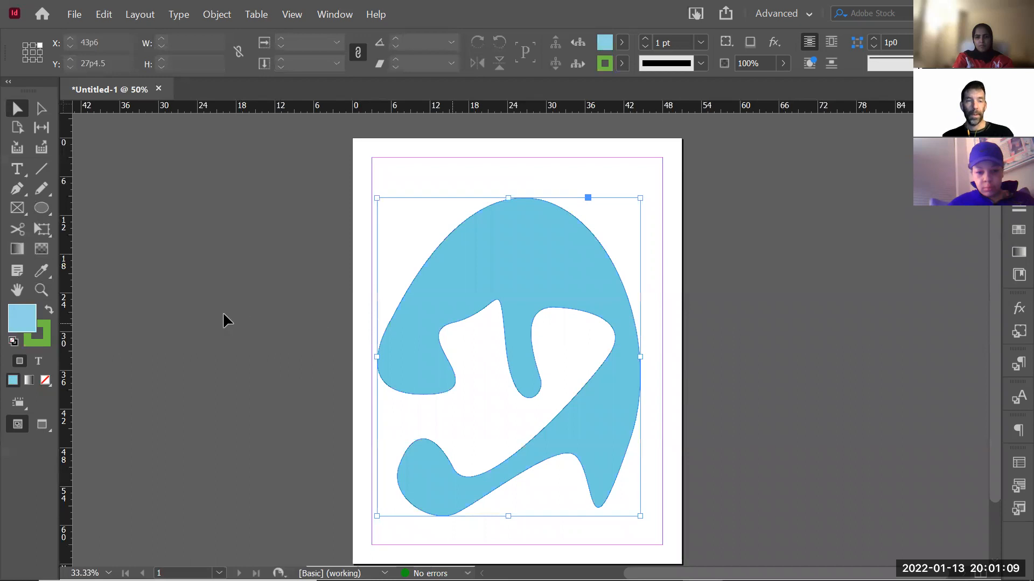
left_click(42, 334)
left_click(48, 380)
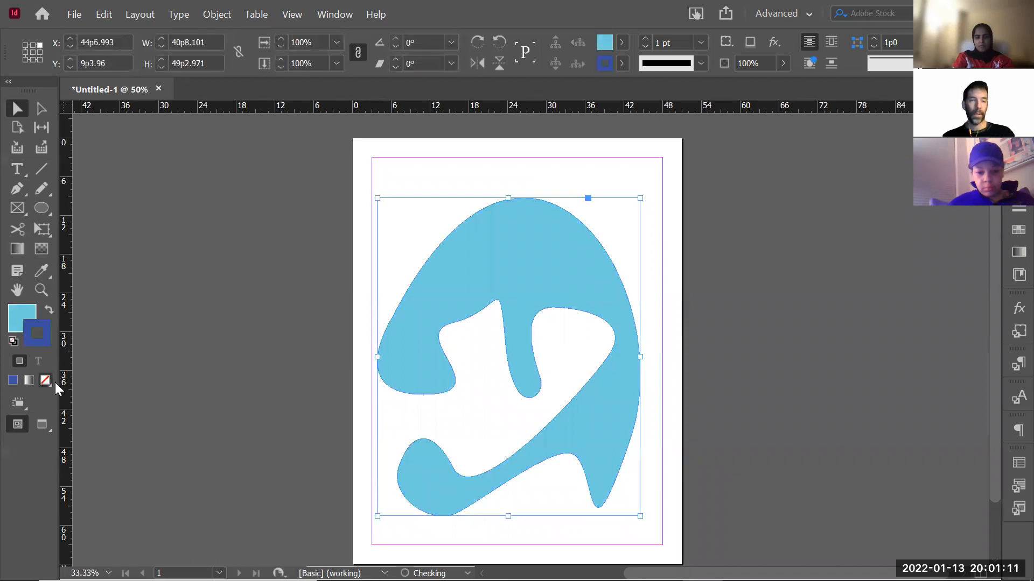
left_click(777, 364)
Examine the edges of the filled, strokeless path up close and return to the full page
key("z")
left_click_drag(613, 286, 656, 370)
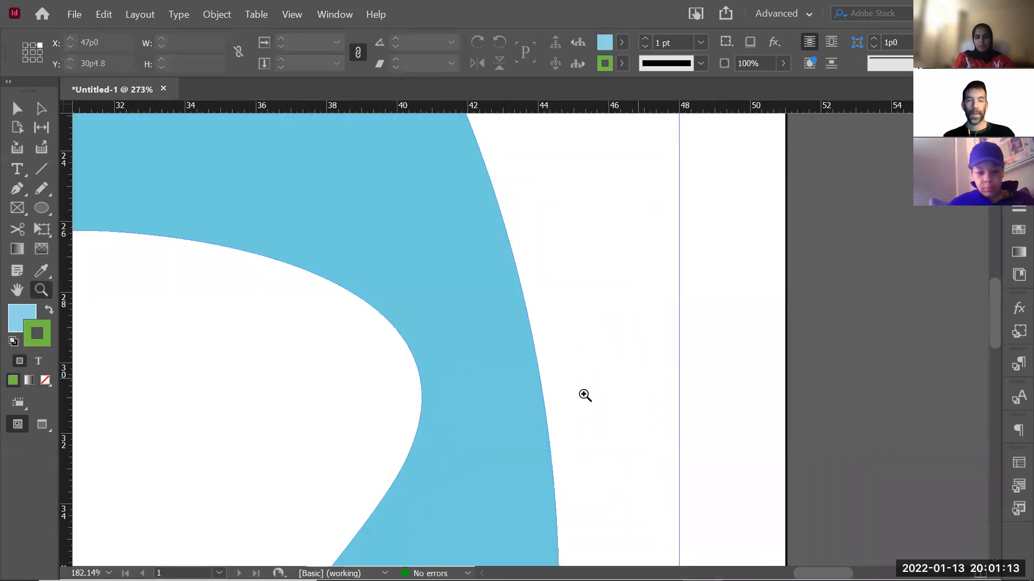
left_click(407, 380, "alt")
left_click(407, 422, "alt")
left_click(407, 421, "alt")
left_click(407, 422, "alt")
left_click(574, 266, "alt")
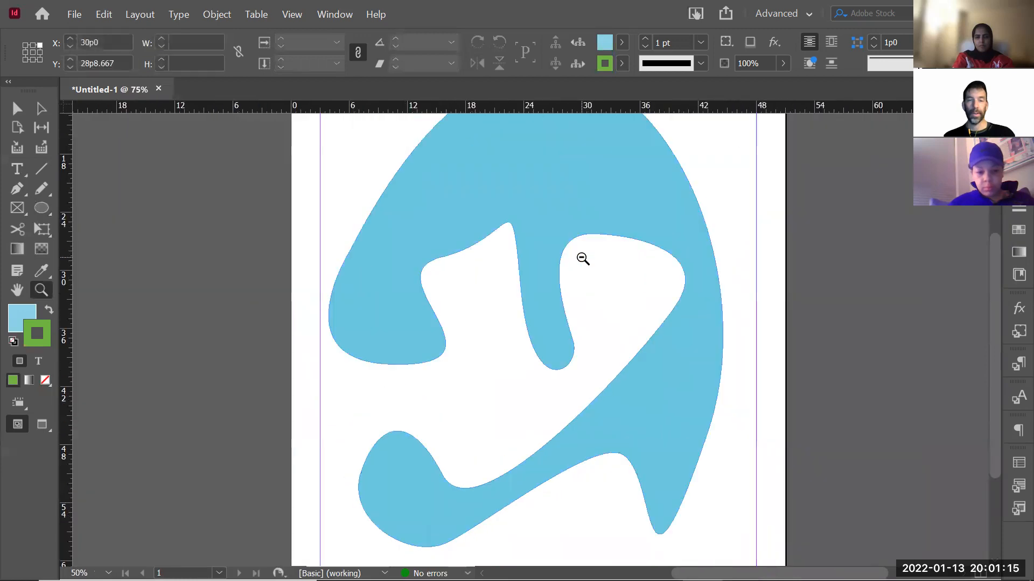
left_click(579, 262, "alt")
Remove the curved path's fill, give it a black stroke, and deselect it
key("v")
left_click(562, 303)
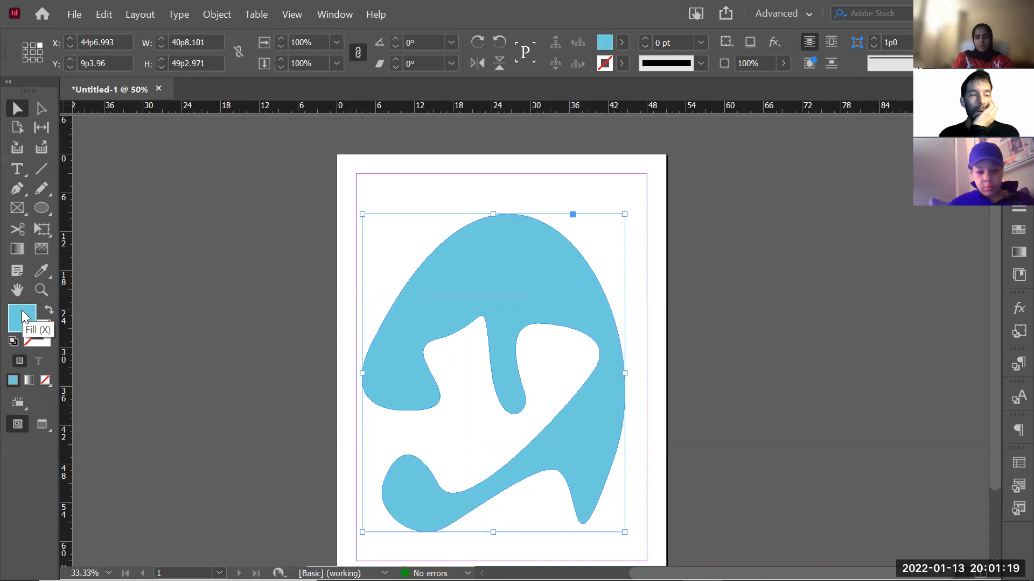
left_click(45, 380)
double_click(42, 343)
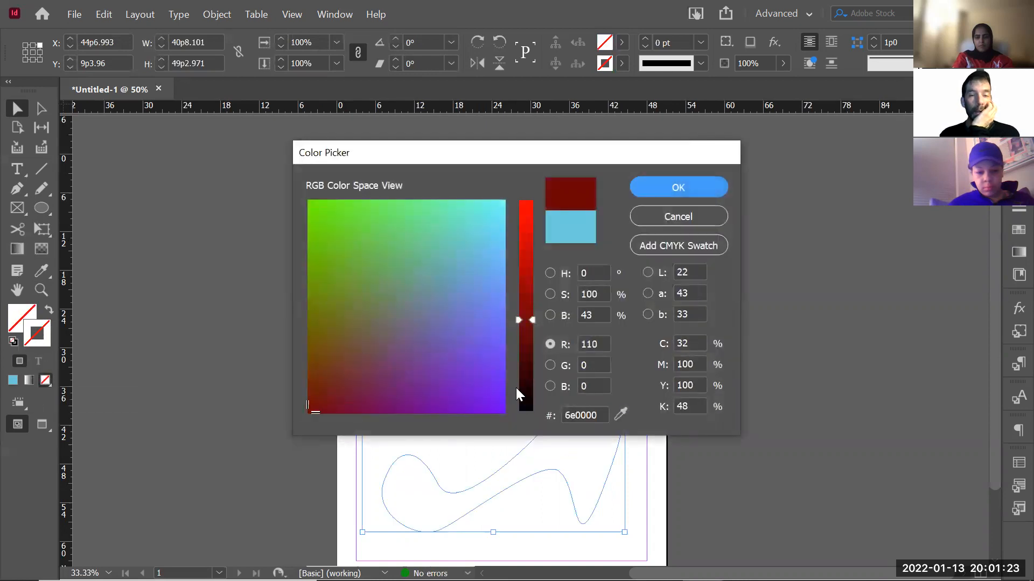
left_click_drag(516, 388, 517, 415)
left_click(679, 189)
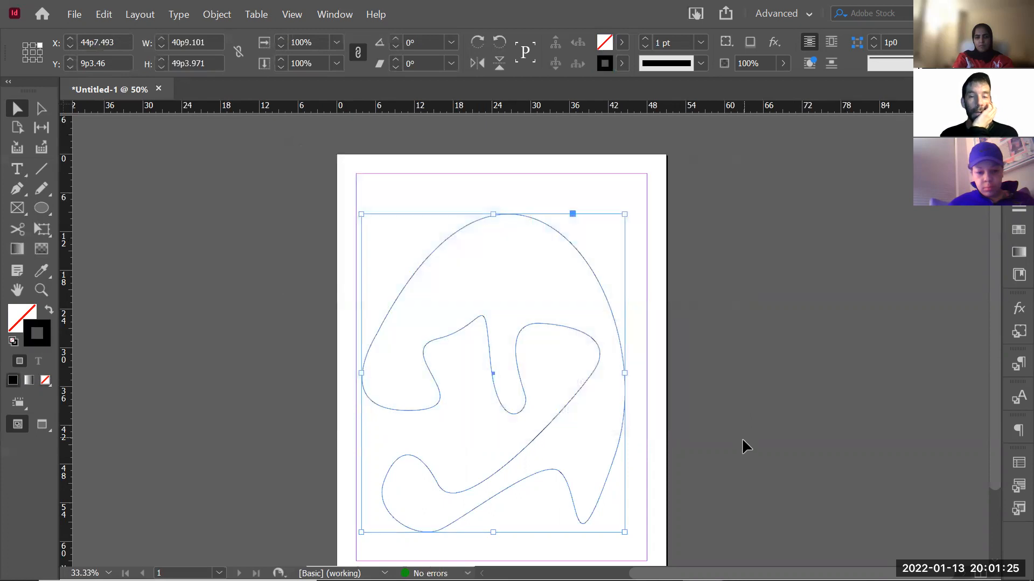
left_click(742, 441)
Examine the path's black outline up close and return to the full page
key("z")
left_click_drag(544, 306, 729, 399)
left_click_drag(271, 247, 601, 442)
left_click(291, 342, "alt")
left_click(291, 342, "alt")
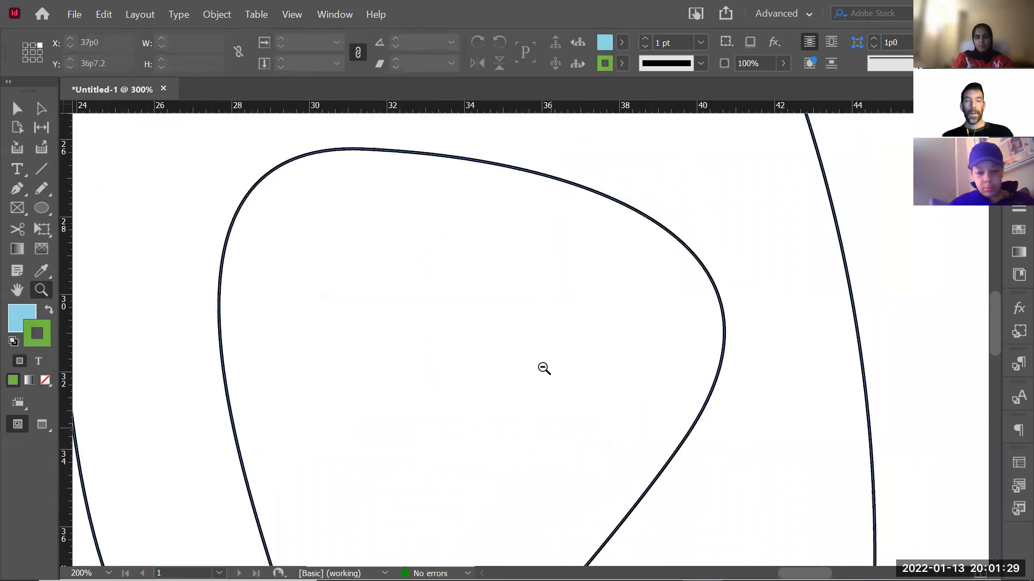
left_click(453, 334, "alt")
left_click(453, 335, "alt")
left_click(453, 334, "alt")
left_click(453, 334, "alt")
left_click(452, 334, "alt")
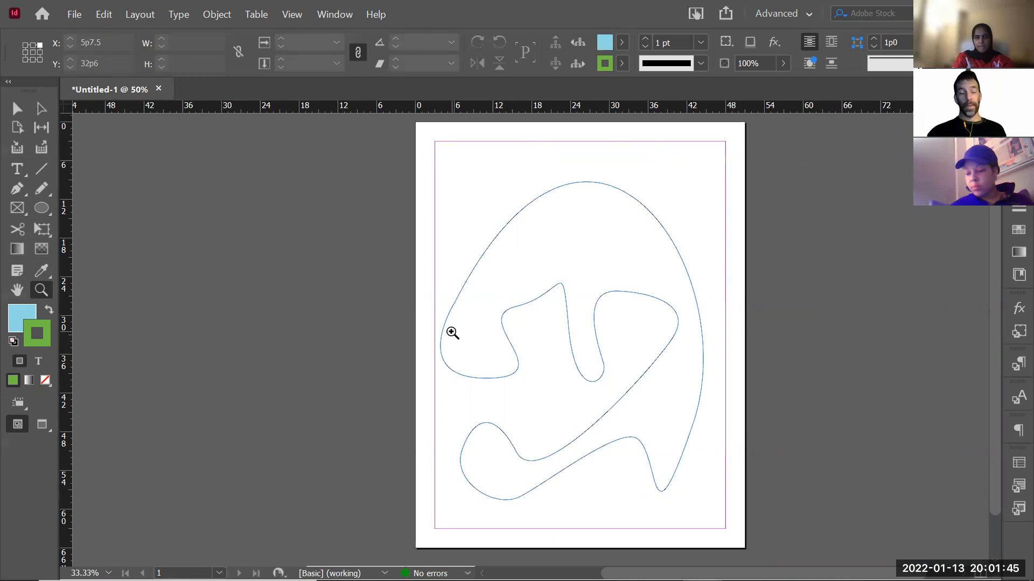
Select the curved path at a close view and open its detailed stroke settings
key("v")
key("z")
left_click_drag(679, 210, 554, 450)
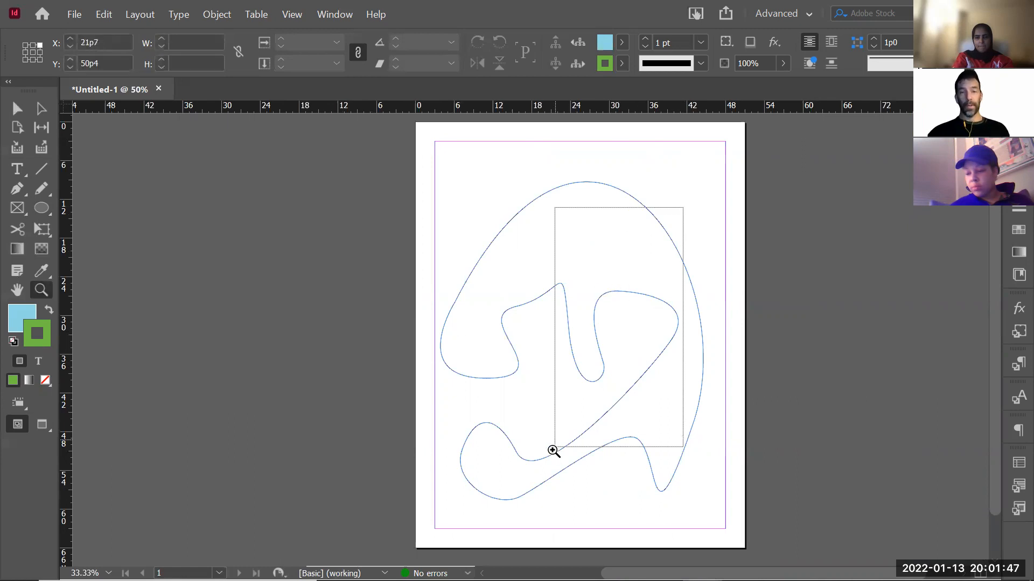
key("v")
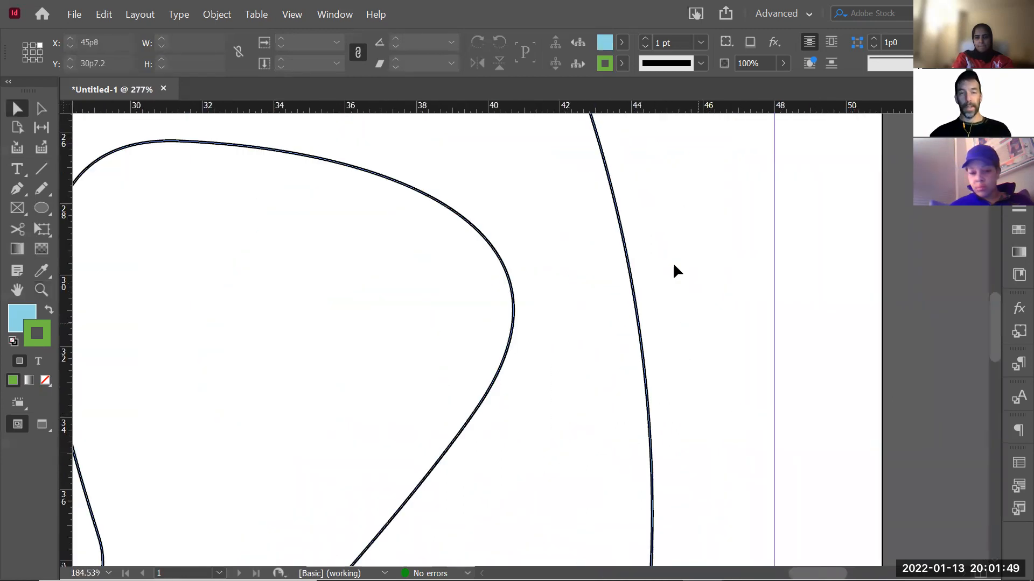
left_click(605, 341)
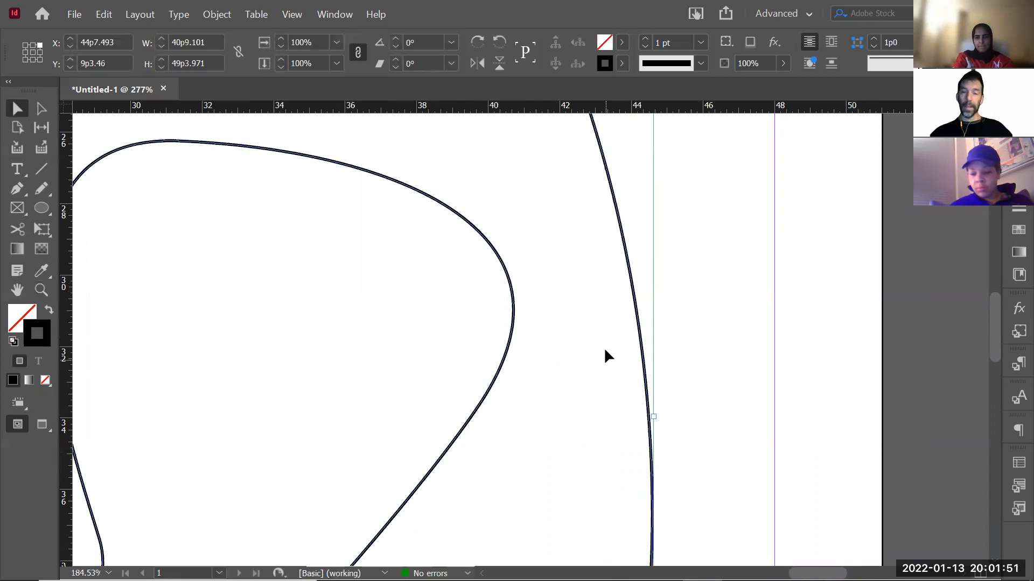
left_click(712, 312)
left_click_drag(661, 257, 634, 328)
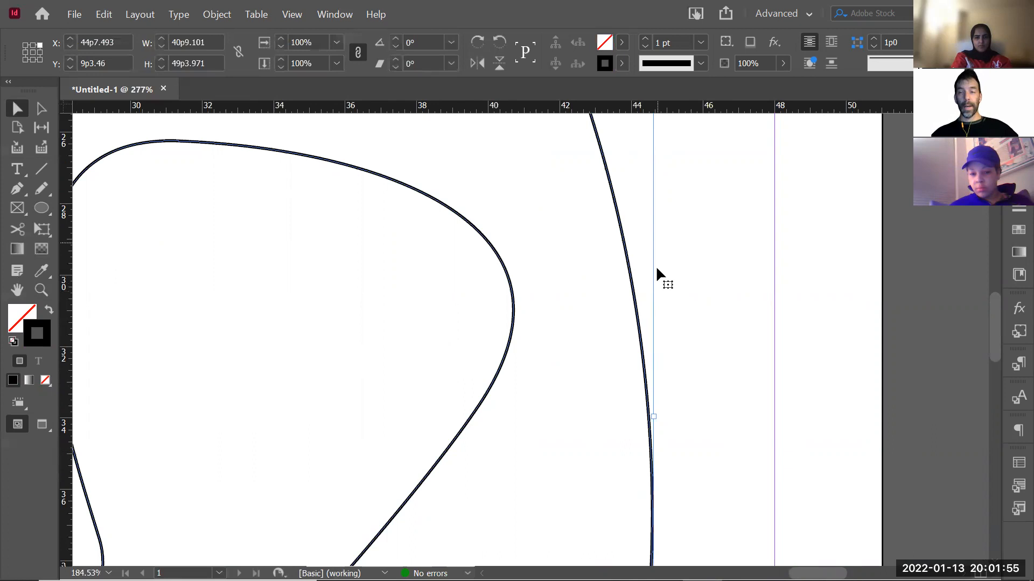
left_click(1011, 210)
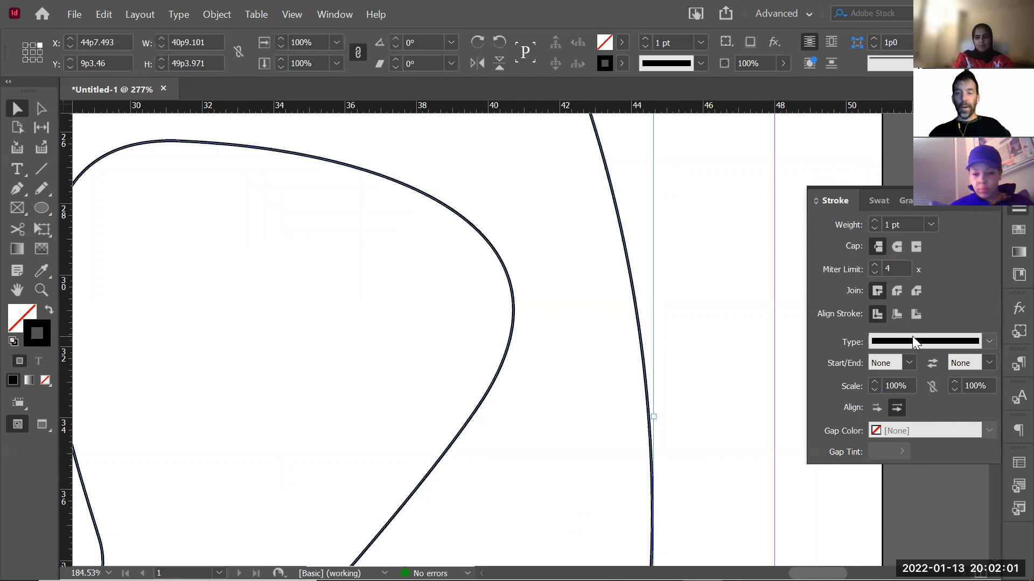
Try stroke weights of 7 pt, 0.25 pt, 60 pt and 3 pt on the curved path
left_click(928, 226)
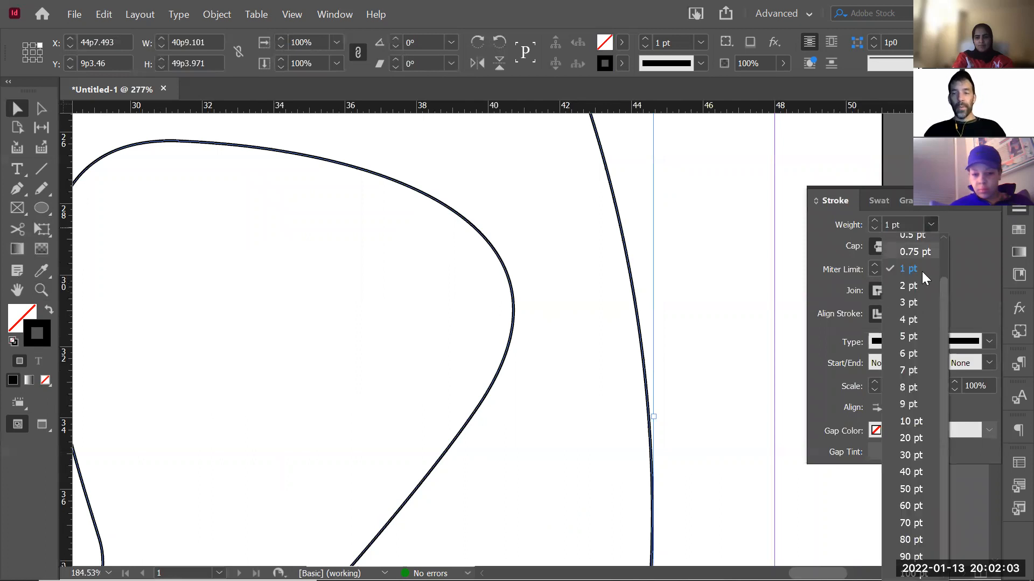
left_click(908, 372)
left_click(932, 225)
scroll(915, 255, "up", 2)
left_click(915, 256)
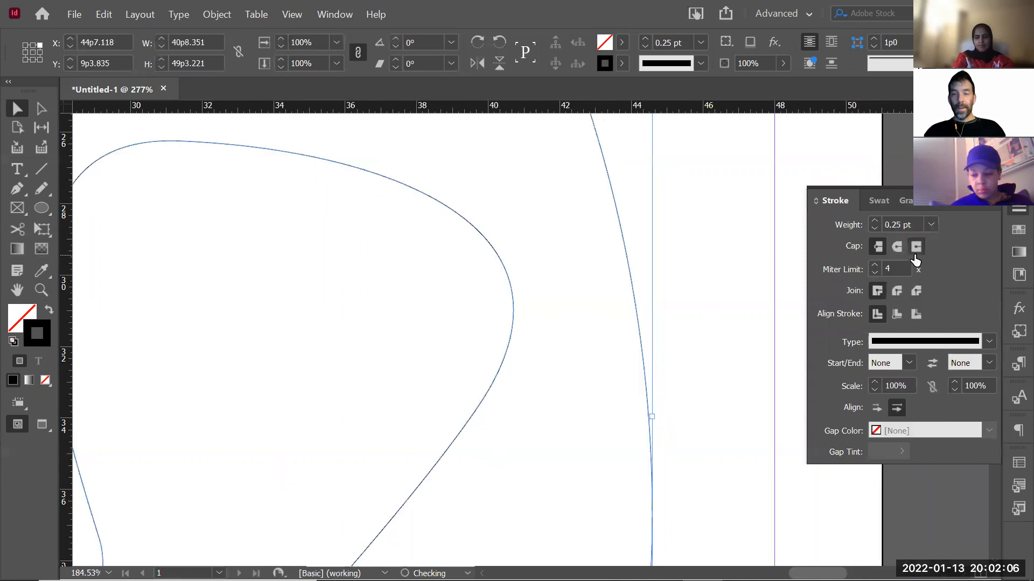
left_click(933, 223)
left_click(921, 534)
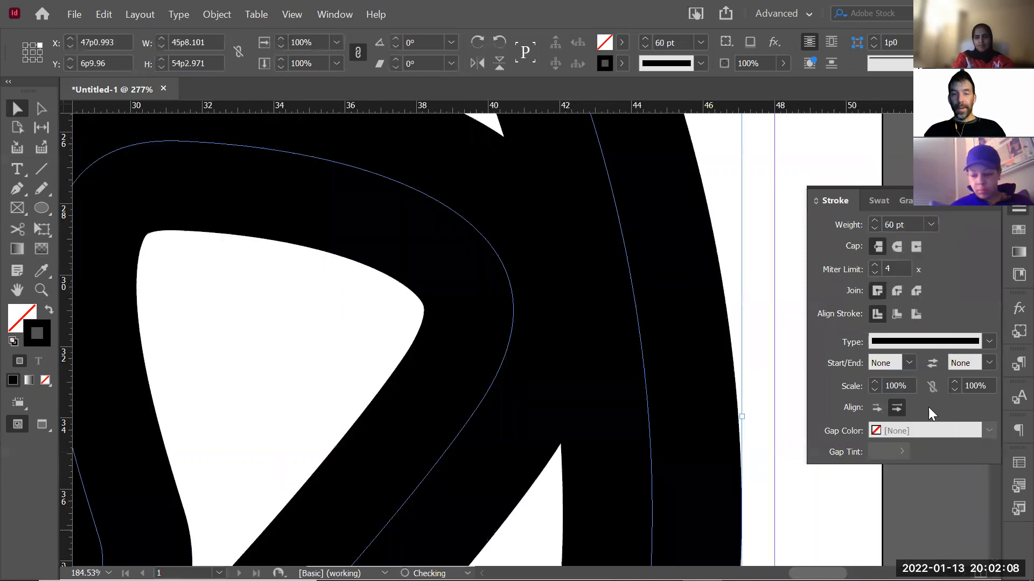
left_click(932, 227)
left_click(910, 301)
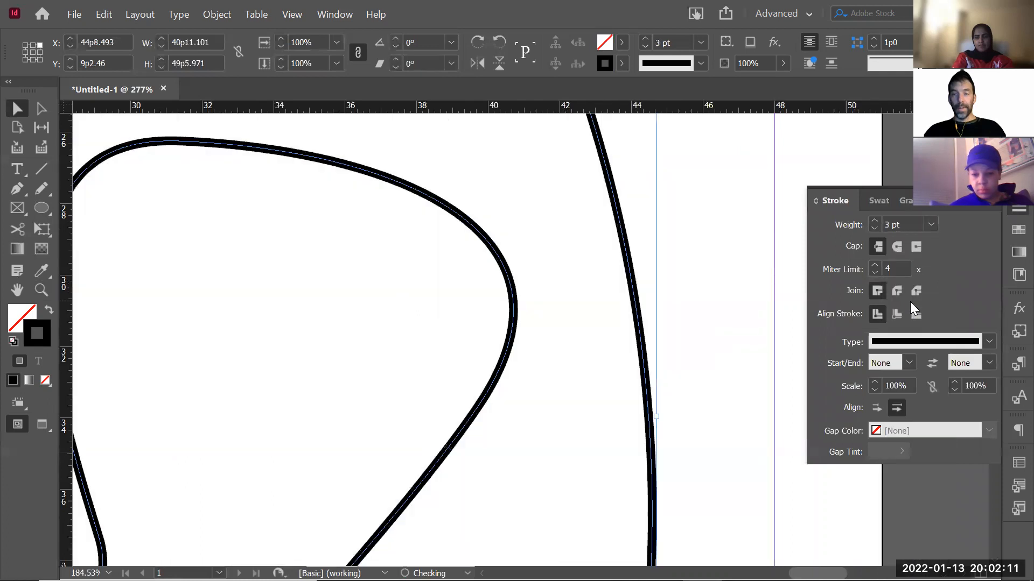
Set the curved path's stroke weight to 1.5 pt
double_click(888, 225)
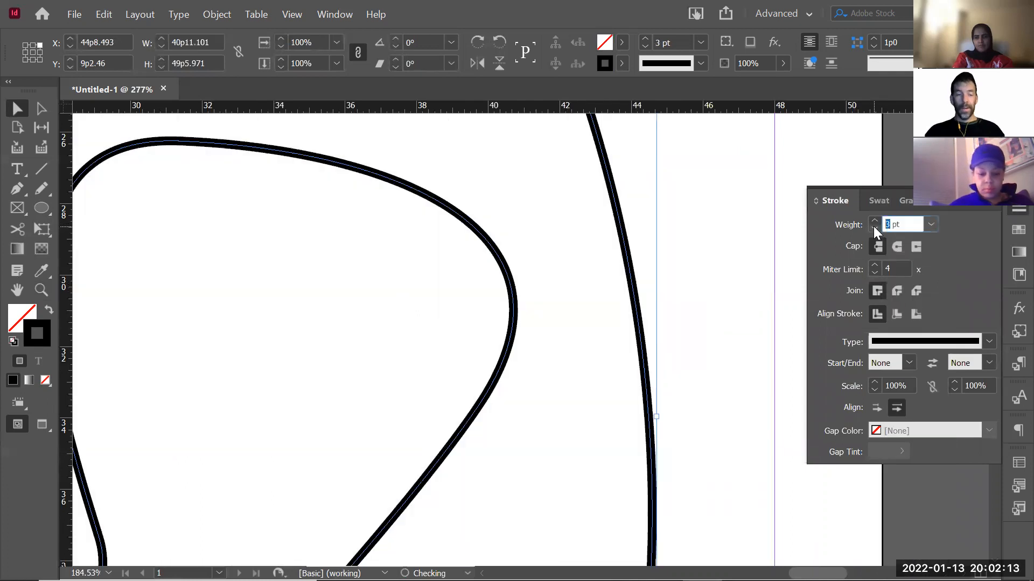
type("1.5")
key("Return")
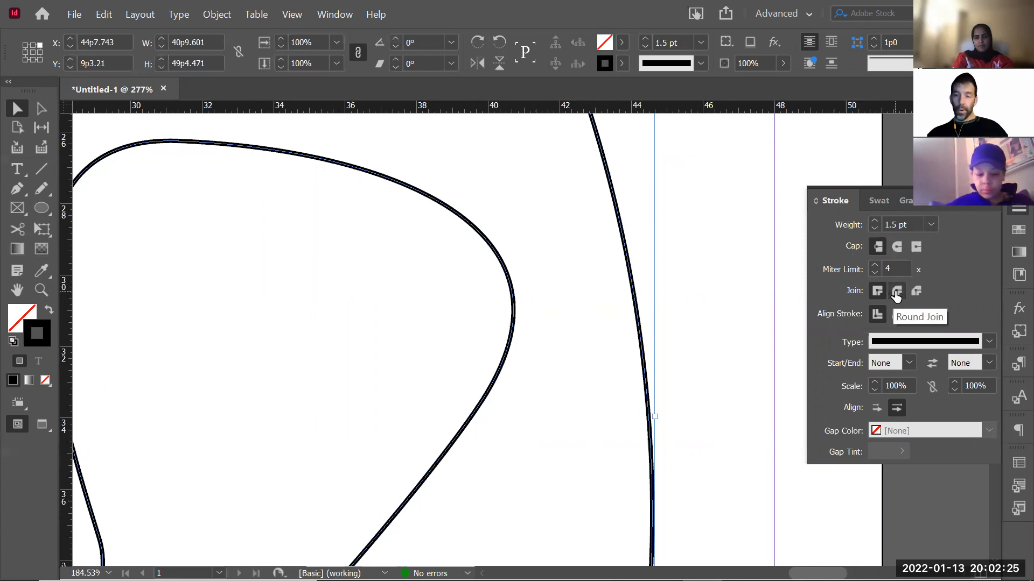
Apply a dashed stroke type to the curved path and deselect it
left_click(989, 341)
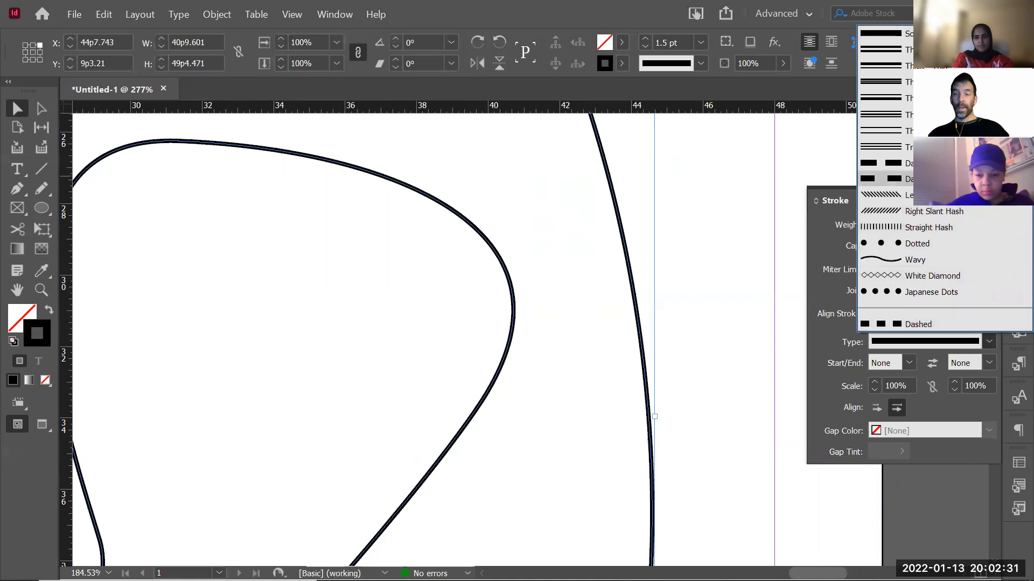
left_click(894, 179)
left_click(699, 312)
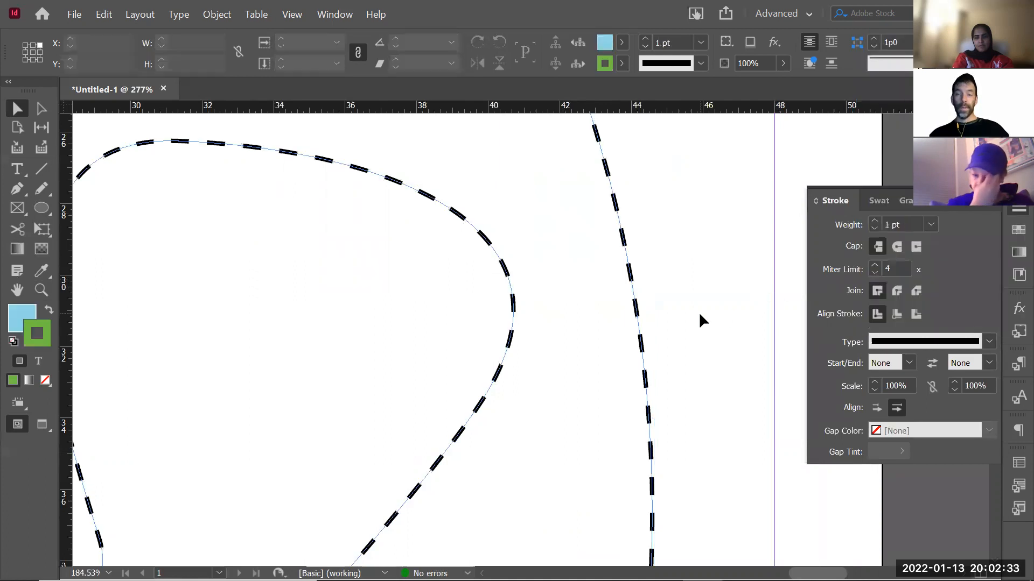
Set the curved path's stroke type to Dotted and deselect it
left_click(655, 373)
left_click(989, 341)
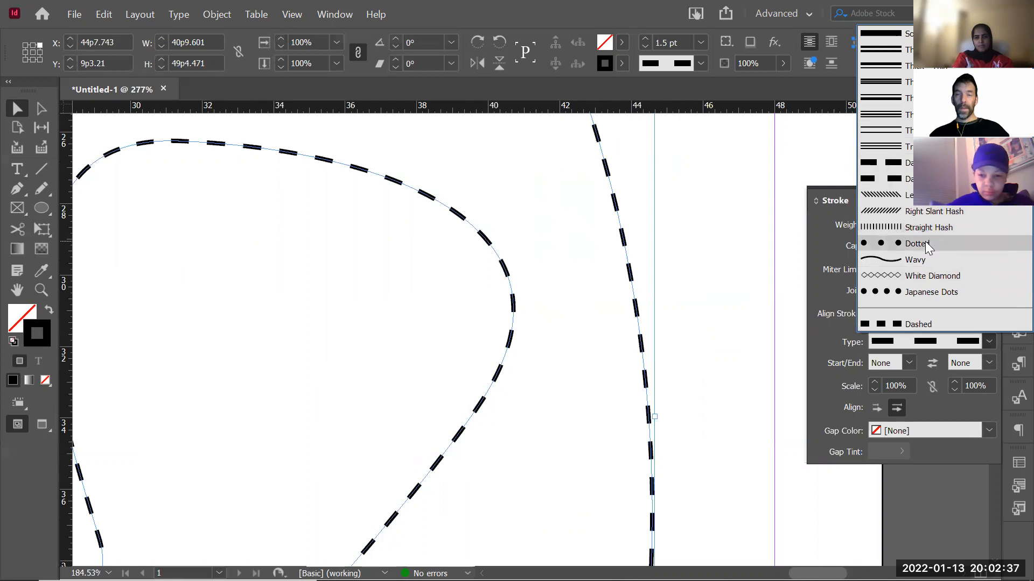
left_click(886, 244)
left_click(710, 325)
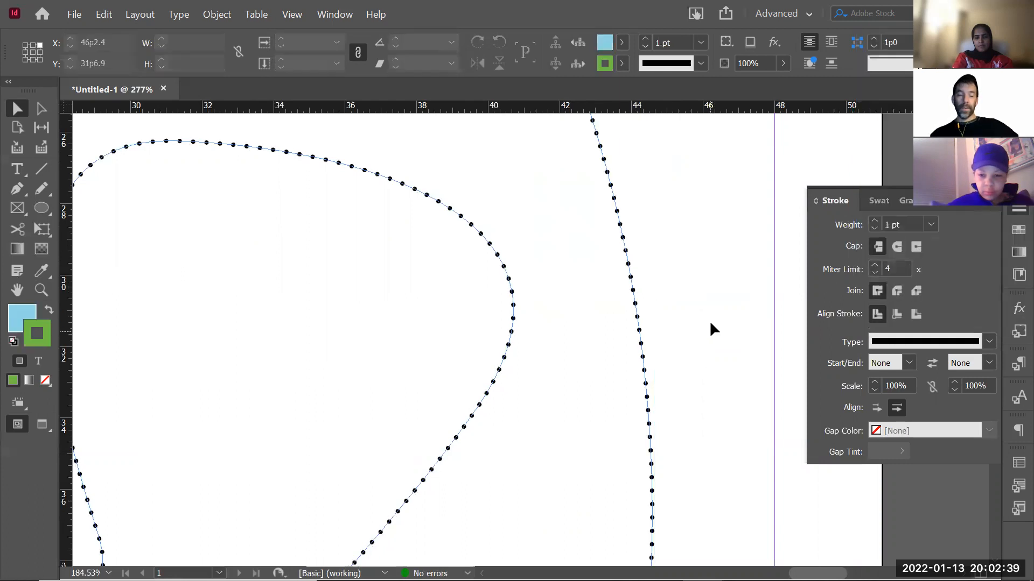
Examine the dotted stroke at different magnifications and check the path's stroke settings
key("z")
left_click(652, 291, "alt")
left_click(464, 290, "alt")
left_click(365, 381, "alt")
left_click(369, 404, "alt")
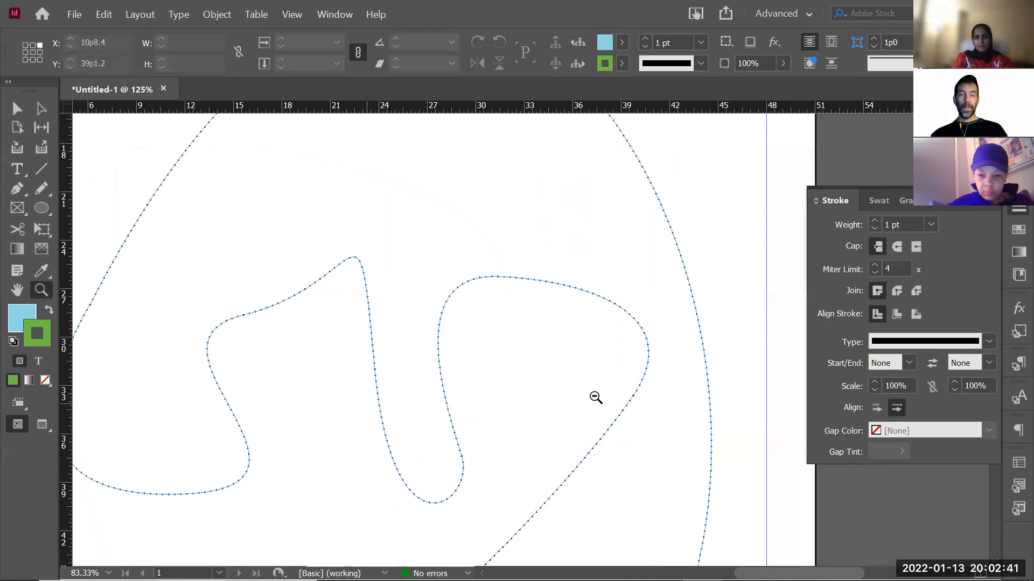
left_click_drag(700, 376, 599, 389)
left_click_drag(715, 371, 716, 371)
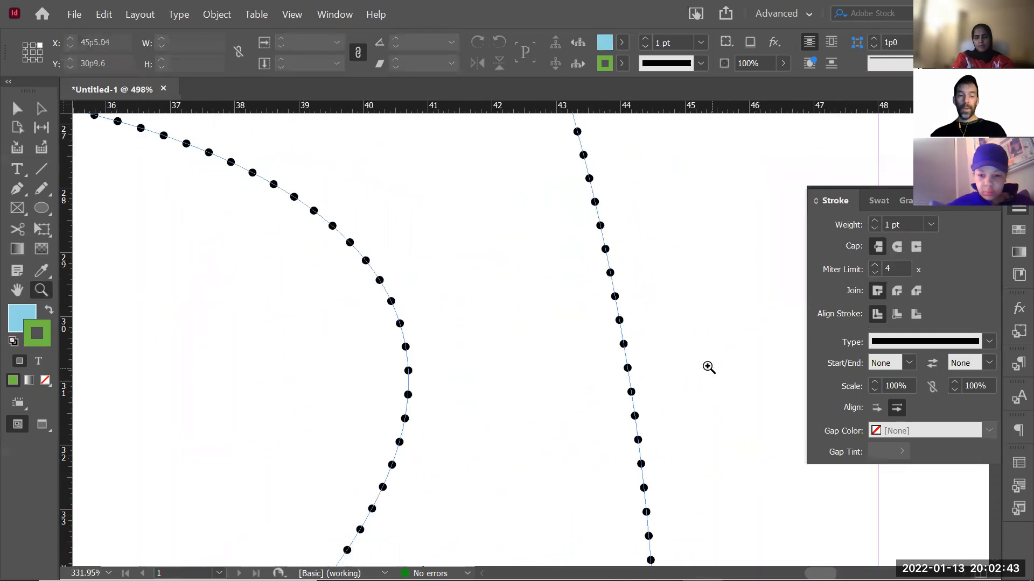
key("v")
left_click(625, 368)
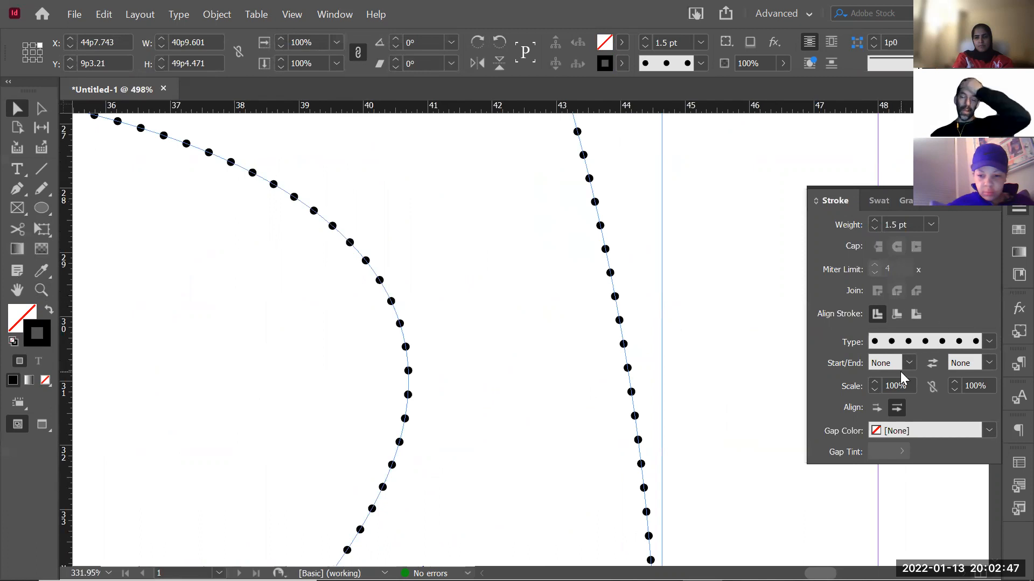
left_click(756, 357)
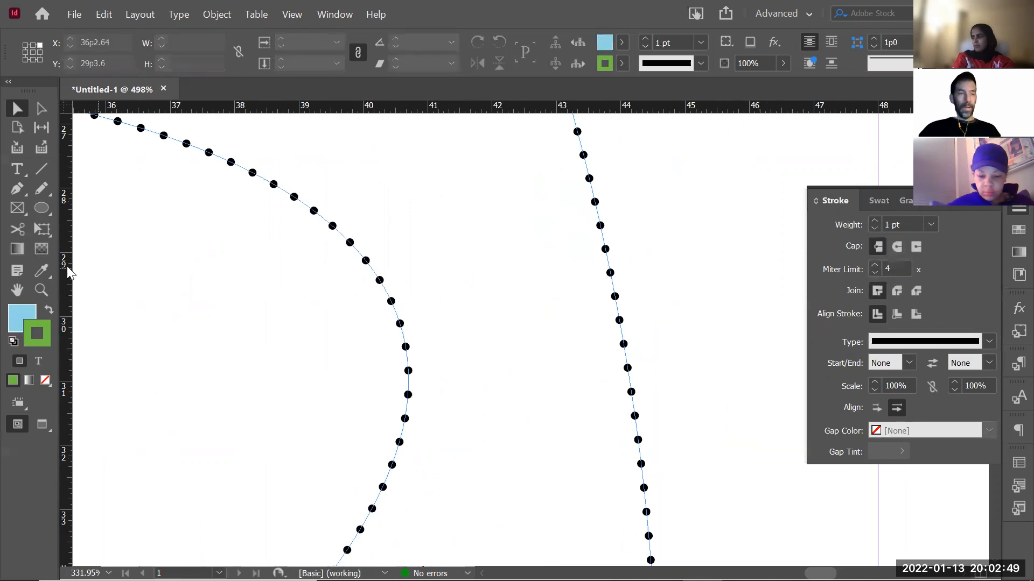
Draw a near-vertical straight line about 3p6 long with a green stroke, just outside the dotted path's right edge
left_click(40, 169)
left_click_drag(707, 183, 732, 404)
left_click(737, 465, "ctrl")
key("v")
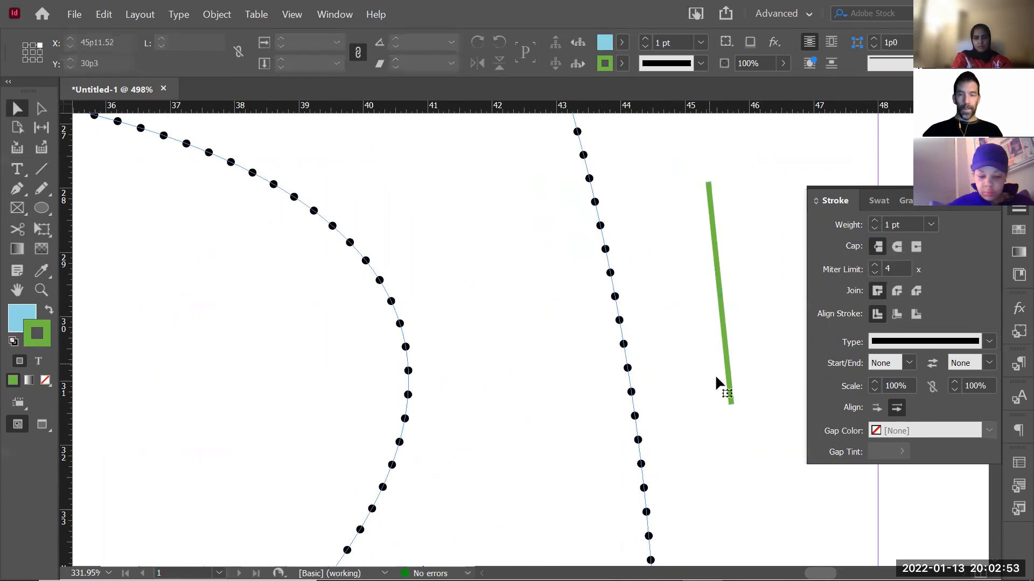
Set the green straight line's stroke weight to 5 pt, trying 2 pt and 0.5 pt first
left_click(727, 372)
left_click(930, 226)
left_click(929, 250)
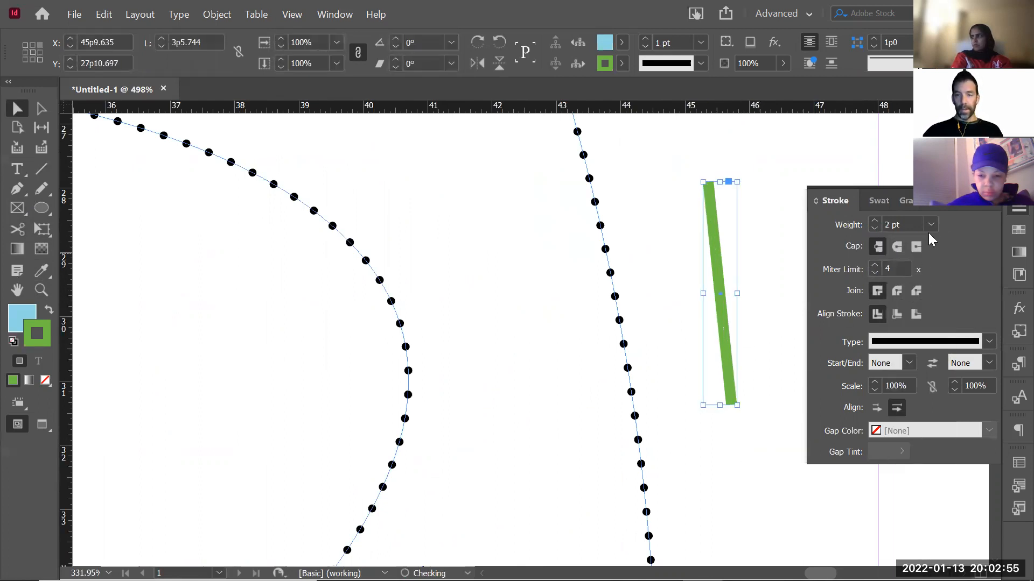
left_click(931, 225)
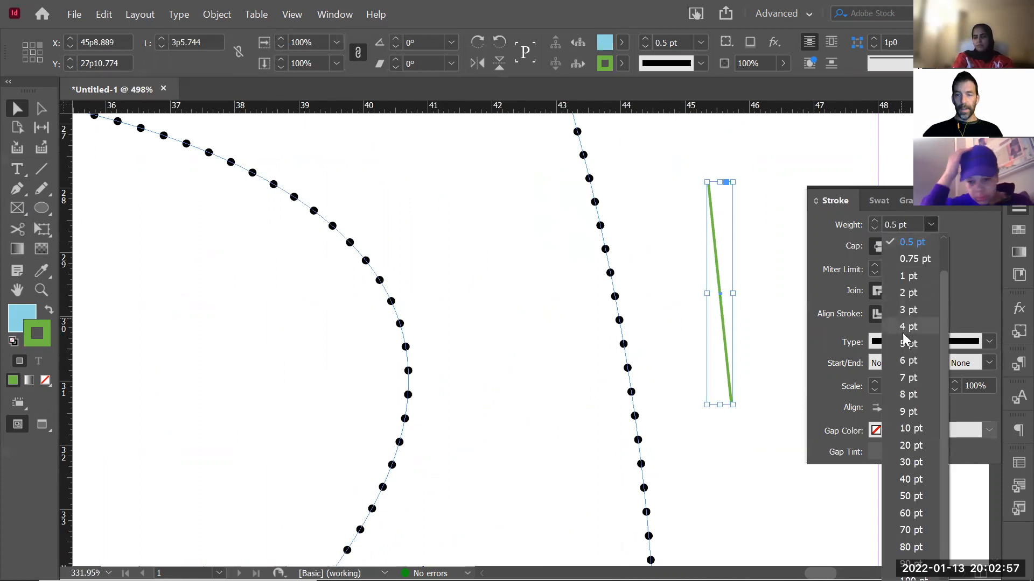
left_click(903, 334)
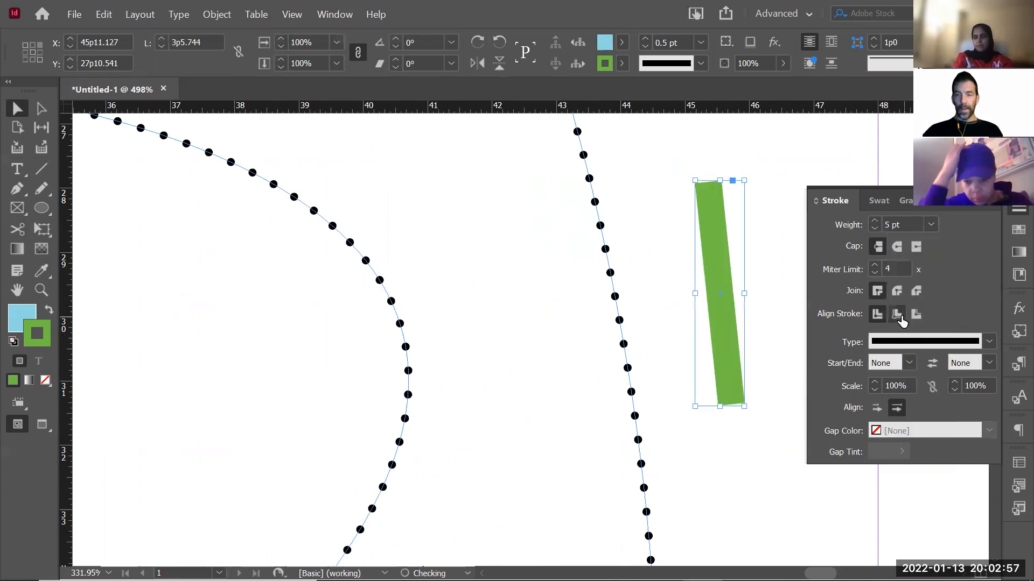
Compare the butt and round caps on the thick green line, leave it on Round Cap and deselect it
left_click(898, 247)
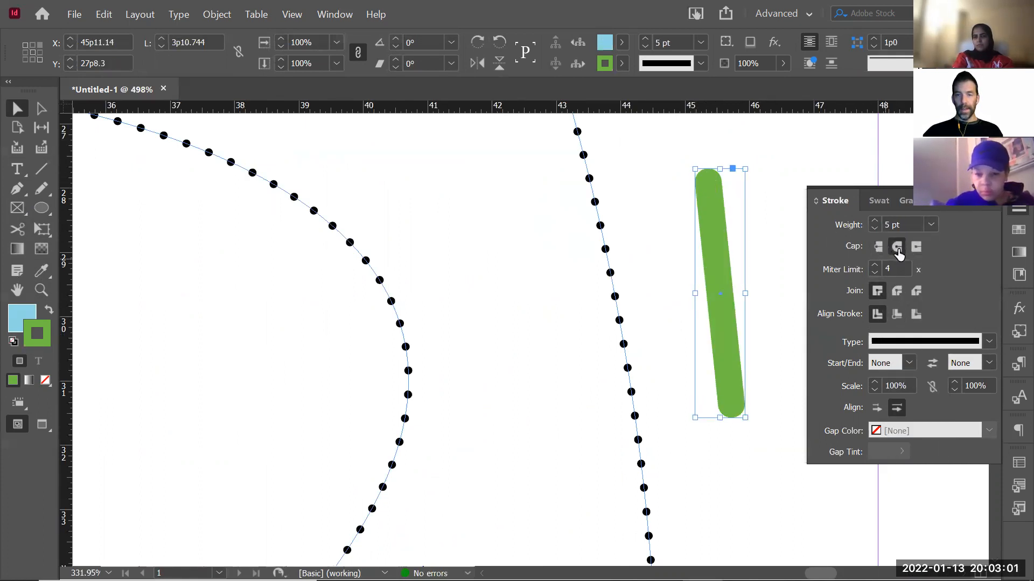
left_click(878, 246)
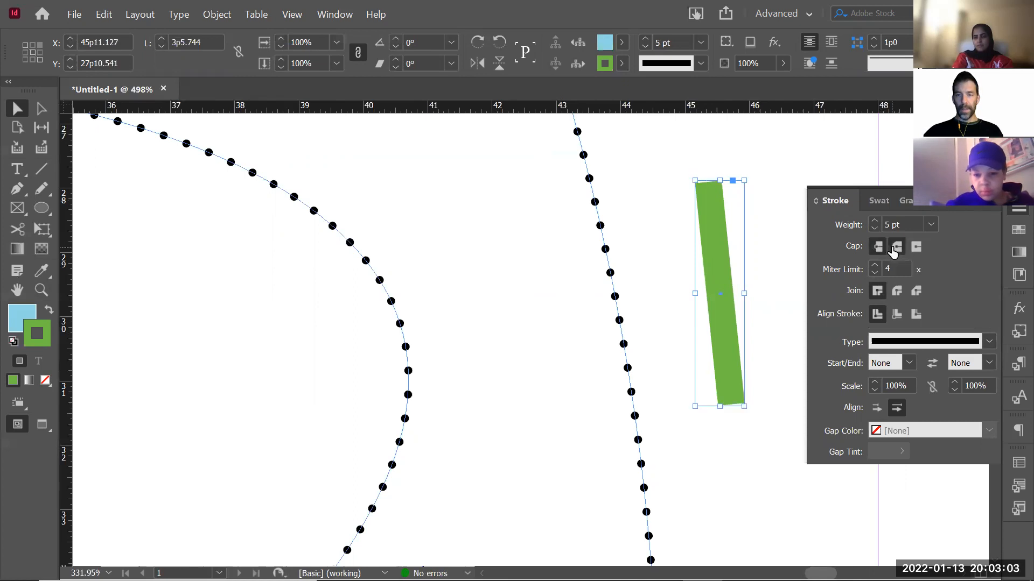
left_click(896, 246)
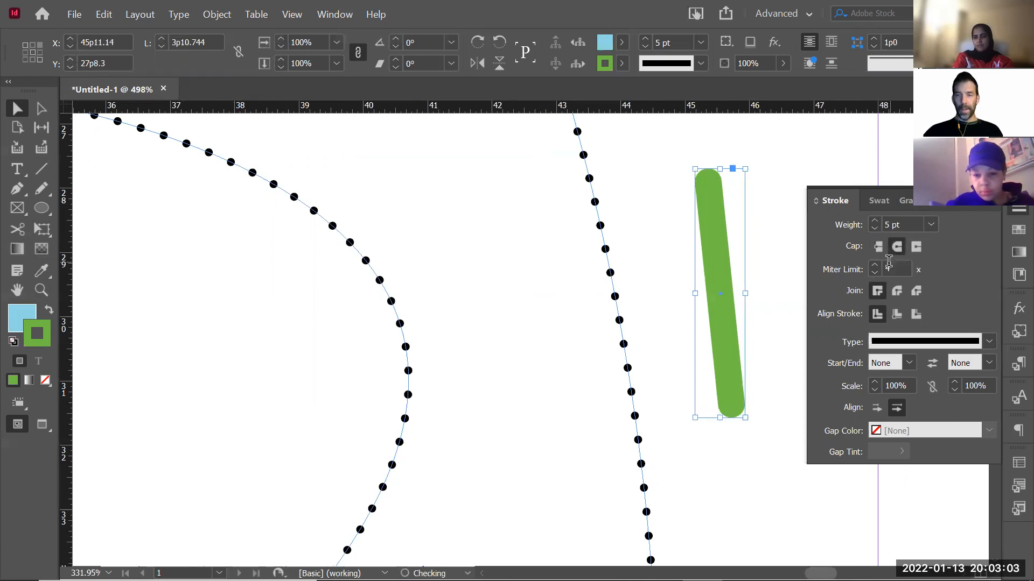
left_click(706, 425)
Draw a green V-shaped path about 2p5 wide and 3p7 high with the Pen tool inside the dotted path and remove its fill
key("p")
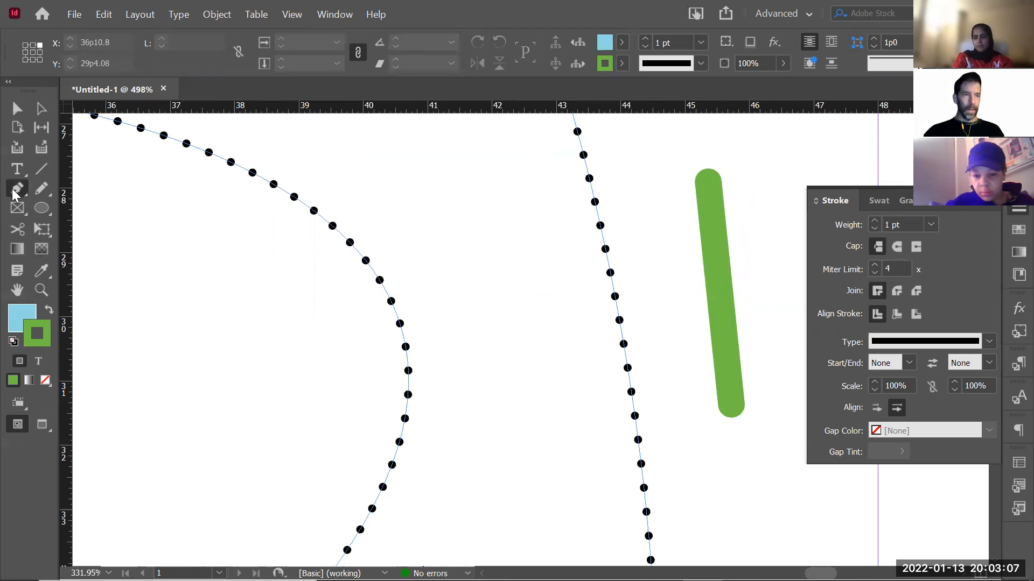
left_click(437, 203)
left_click(462, 429)
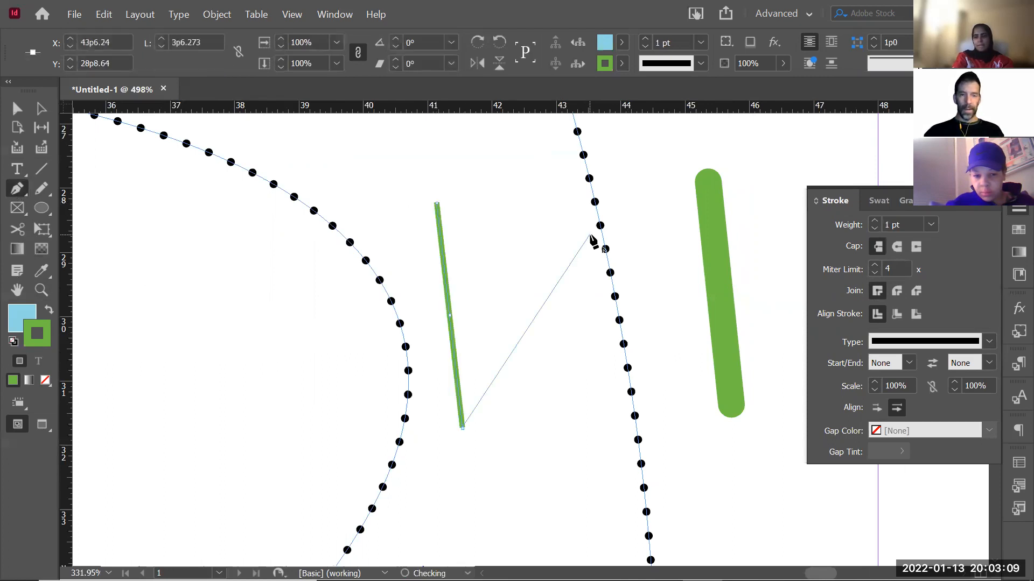
left_click(589, 235)
key("v")
left_click(17, 314)
left_click(46, 381)
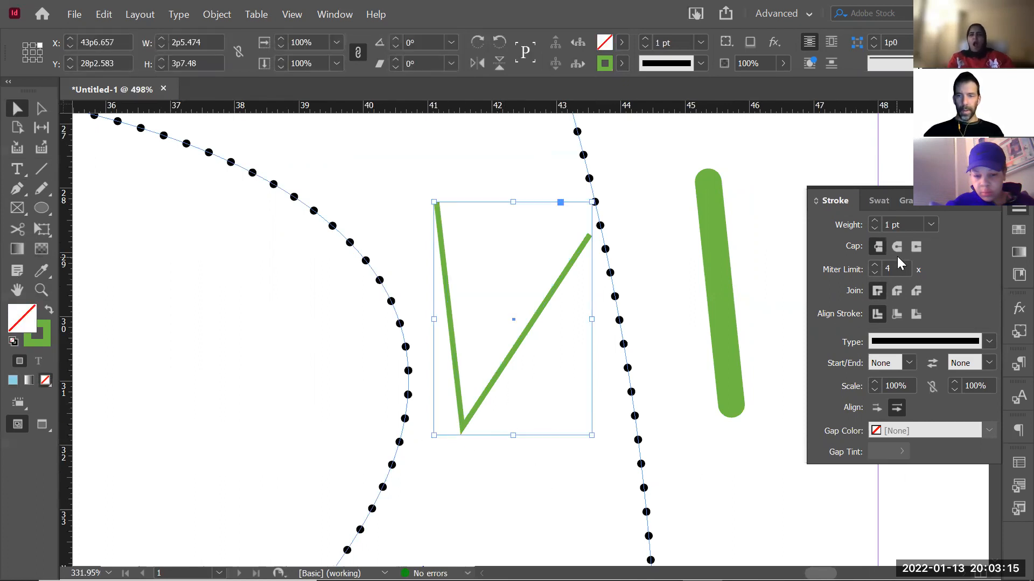
Compare the miter, bevel and round joins close up at the V path's lower corner, finishing with Round Join
left_click(897, 290)
key("z")
left_click_drag(452, 399, 489, 443)
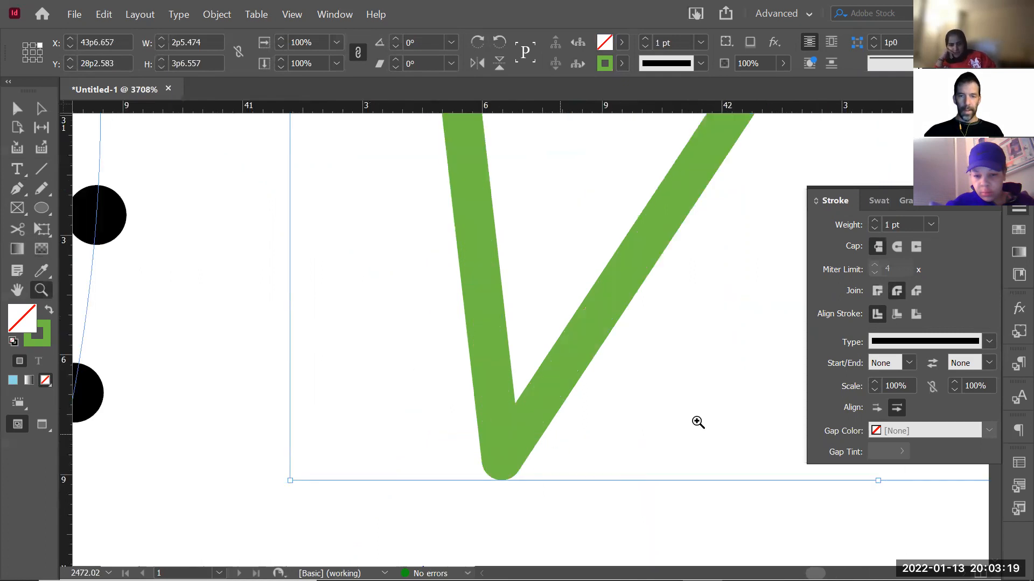
left_click(877, 291)
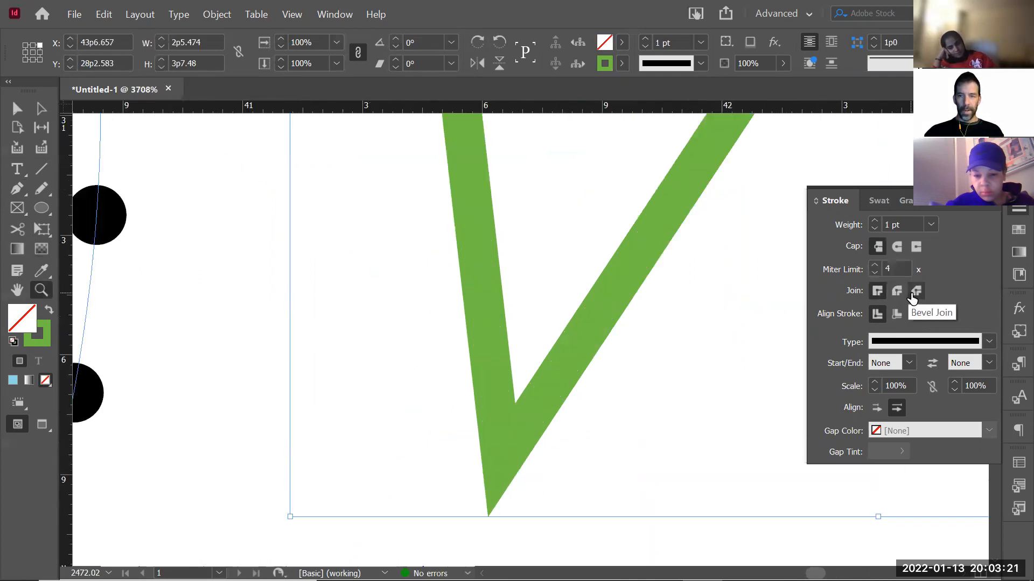
left_click(914, 293)
left_click(895, 298)
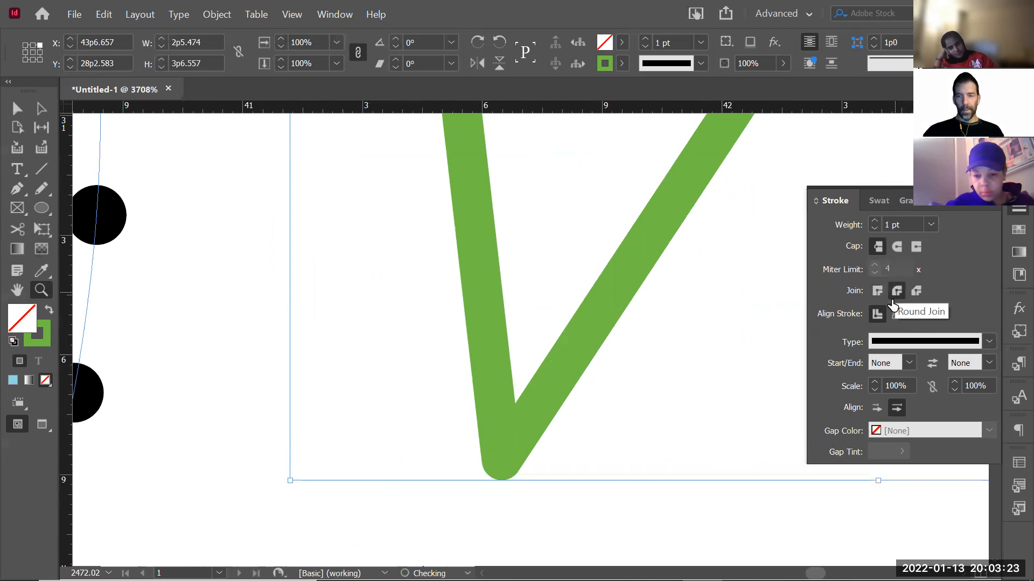
Give the V path a Square start arrowhead and a Curved end arrowhead, and deselect it
left_click(653, 369, "alt")
left_click(570, 298, "alt")
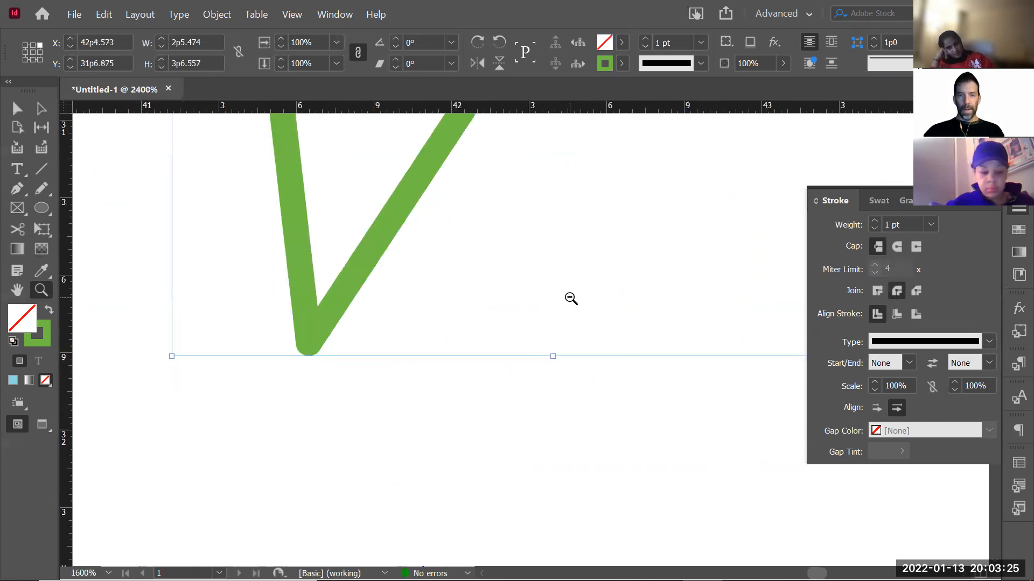
left_click(565, 279, "alt")
left_click(565, 280, "alt")
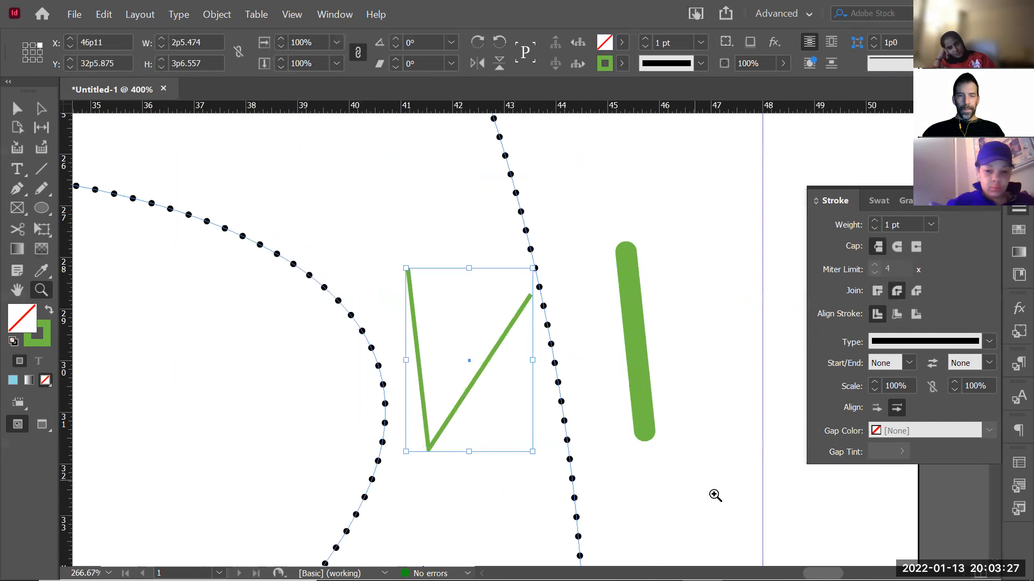
scroll(525, 397, "up", 2)
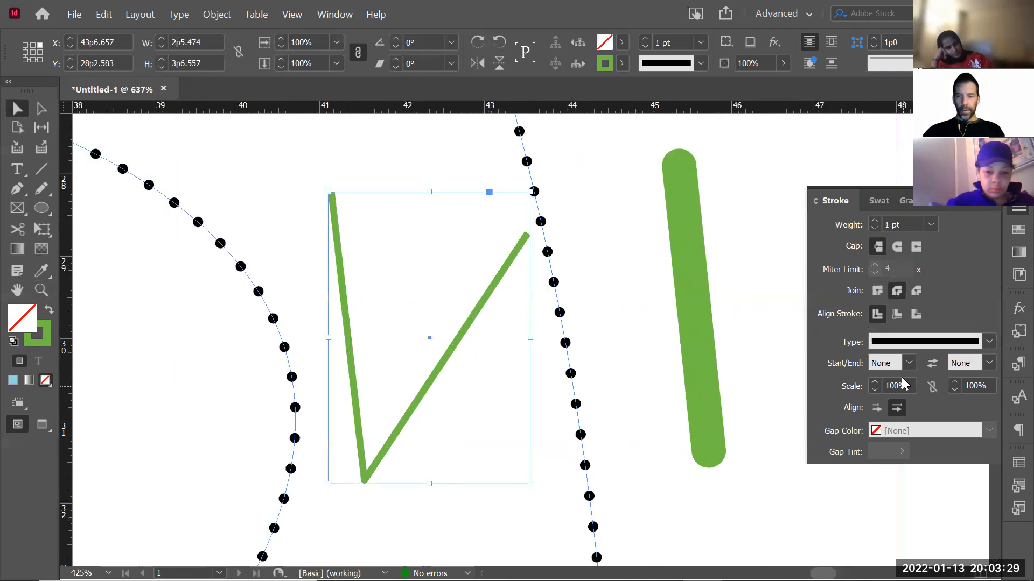
left_click(908, 364)
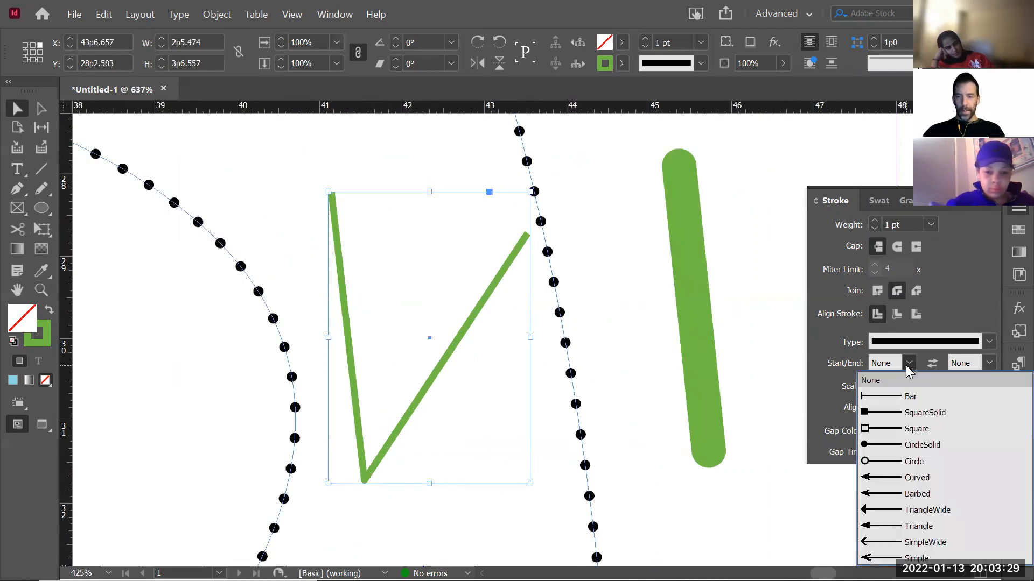
left_click(917, 430)
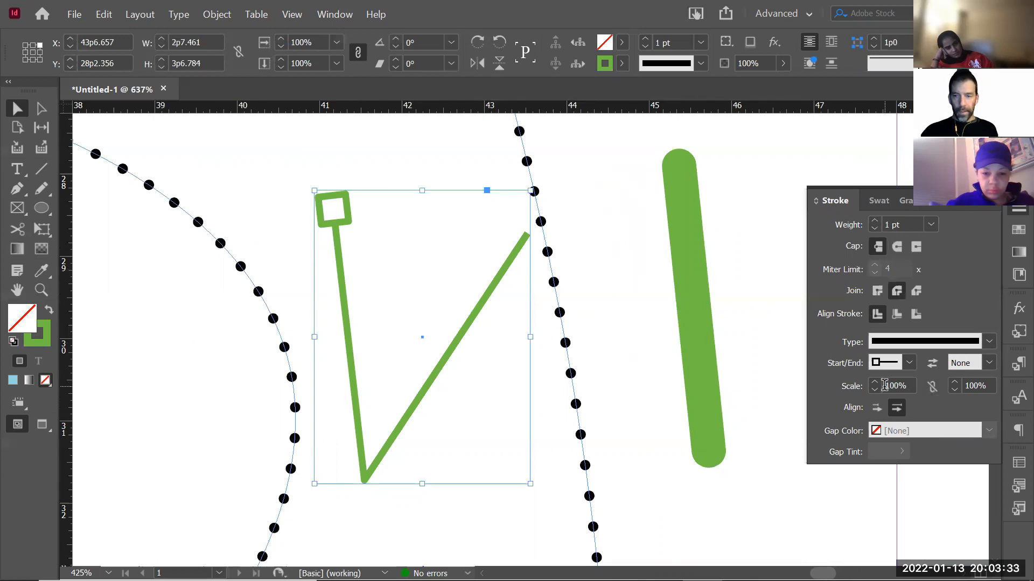
left_click(986, 364)
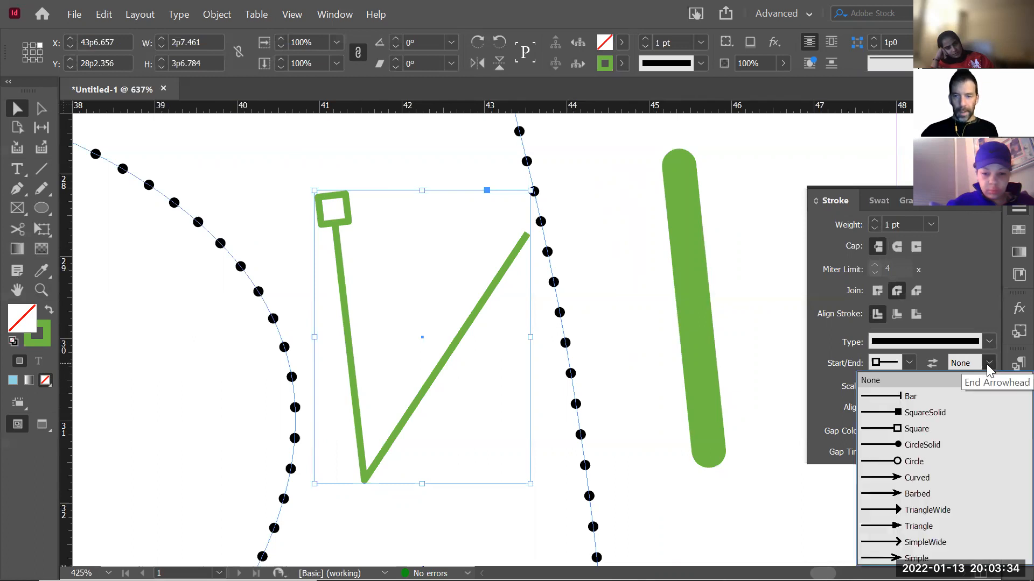
left_click(923, 476)
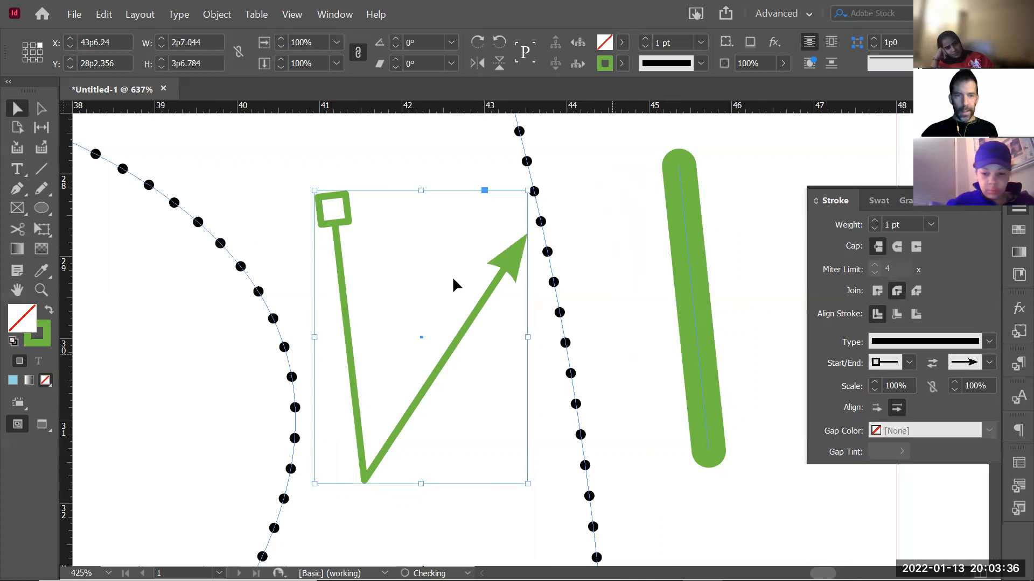
left_click(632, 382)
Draw an open leader path with the Pen tool above the V path, rising diagonally then running horizontally, about 15p2 wide and 2p5 high
key("z")
left_click(555, 315, "alt")
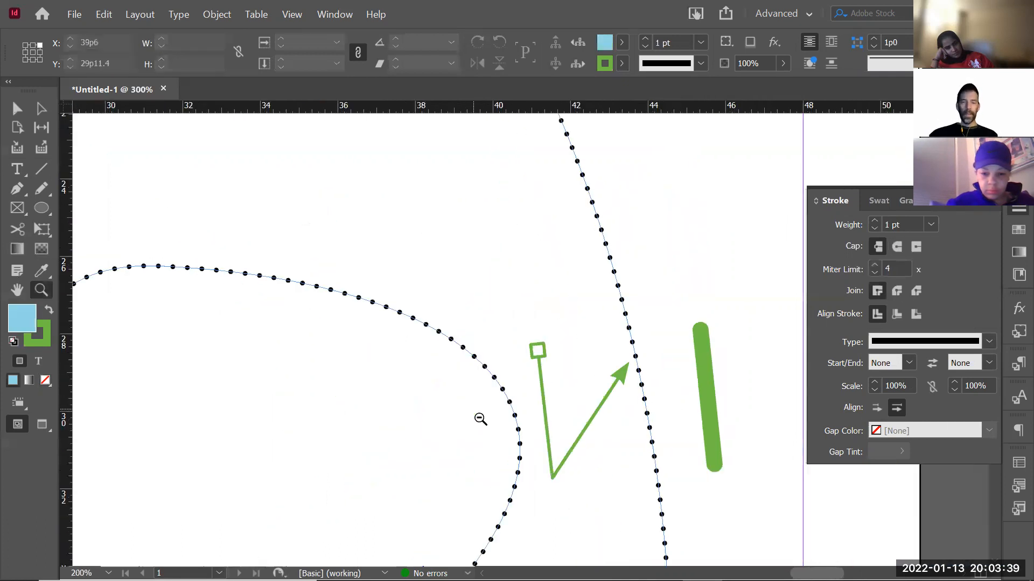
left_click(480, 420, "alt")
left_click(480, 420, "alt")
left_click(20, 186)
left_click_drag(244, 218, 251, 213)
key("ctrl+z")
left_click(251, 226)
left_click(316, 182)
left_click(545, 182)
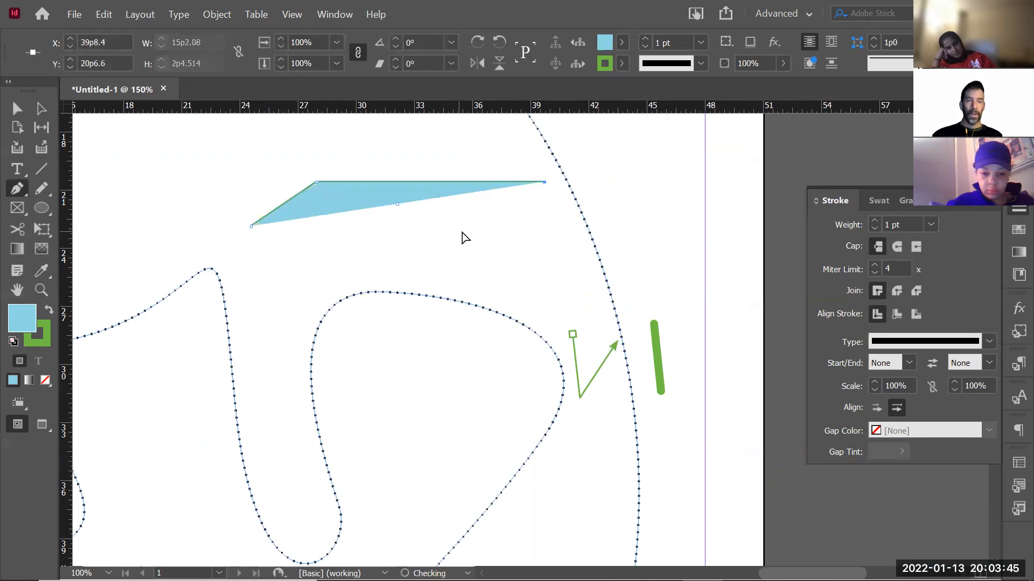
left_click(433, 248, "ctrl")
Remove the blue fill from the bent leader path and deselect it
key("v")
left_click(262, 221)
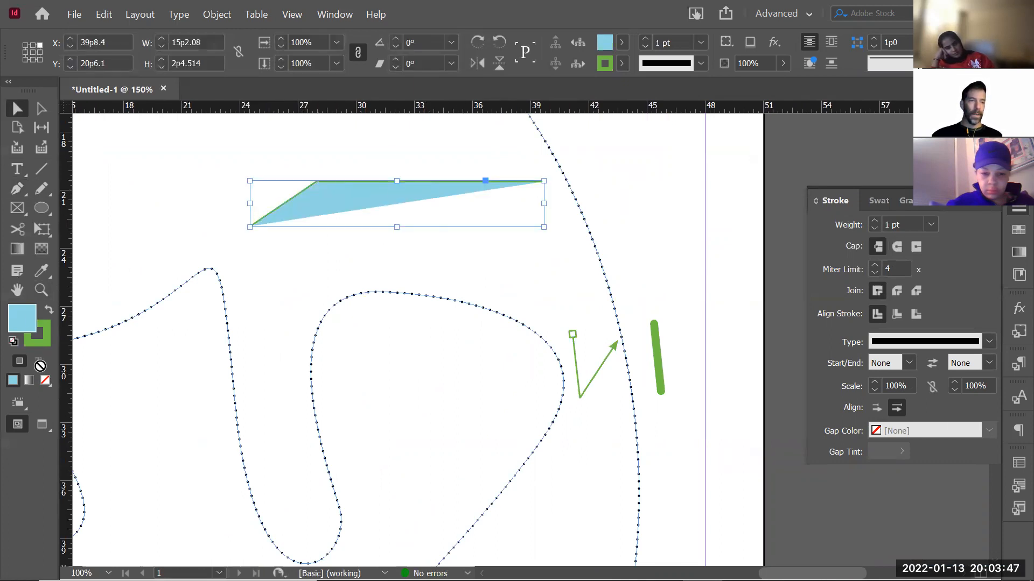
left_click(45, 380)
left_click(268, 237)
Examine the leader path's line and its horizontal segment's end at different magnifications, with the stroke settings collapsed out of the way
key("z")
left_click_drag(452, 252, 622, 289)
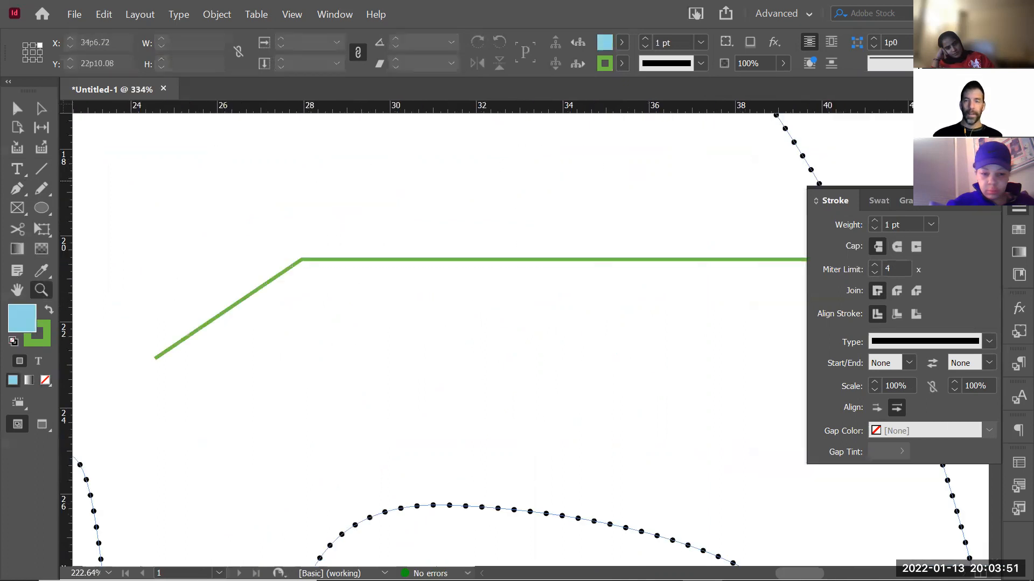
left_click(974, 203)
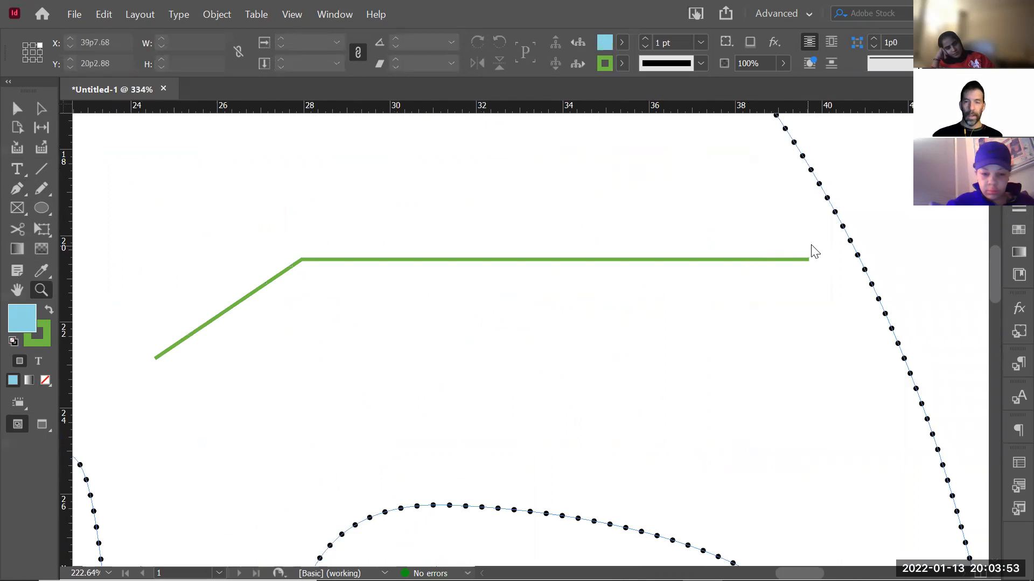
left_click_drag(786, 219, 748, 286)
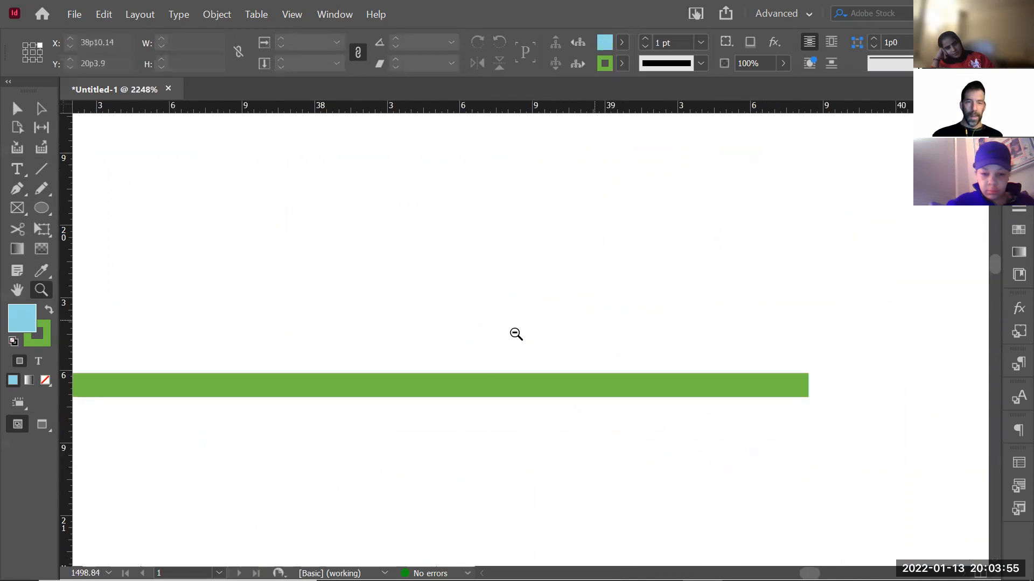
left_click(480, 375, "alt")
left_click(420, 433, "alt")
left_click(408, 353, "alt")
left_click(405, 328, "alt")
left_click(401, 306, "alt")
left_click(411, 325, "alt")
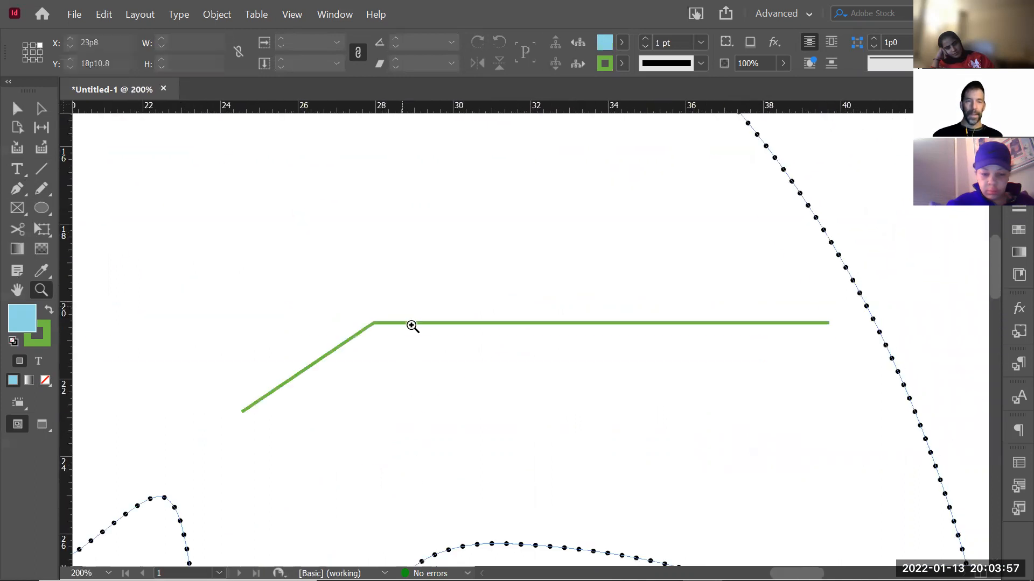
left_click(425, 324, "alt")
Set the leader path's start arrowhead to Barbed after trying Circle
key("v")
left_click_drag(665, 290, 697, 360)
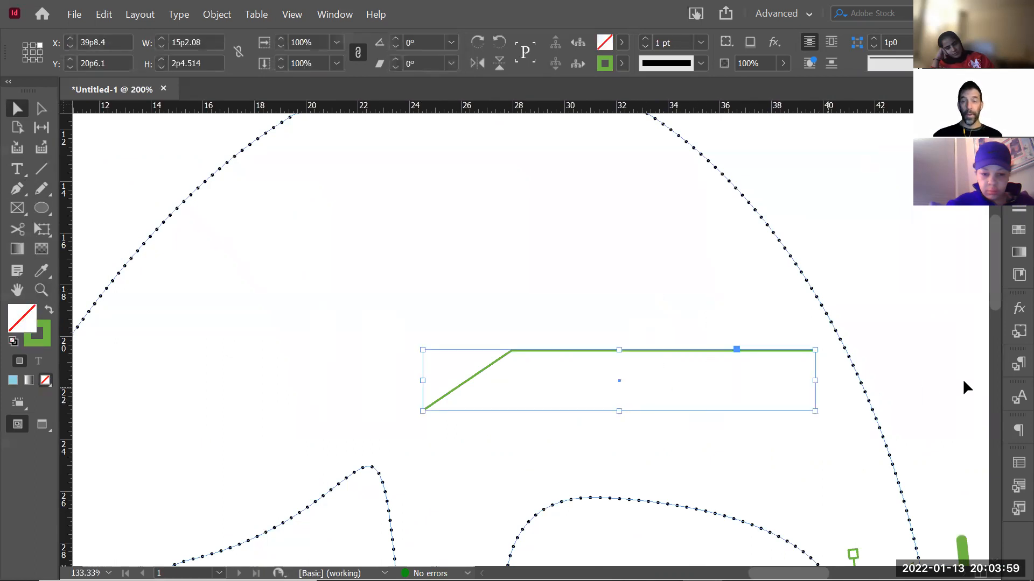
left_click(1012, 211)
left_click(909, 363)
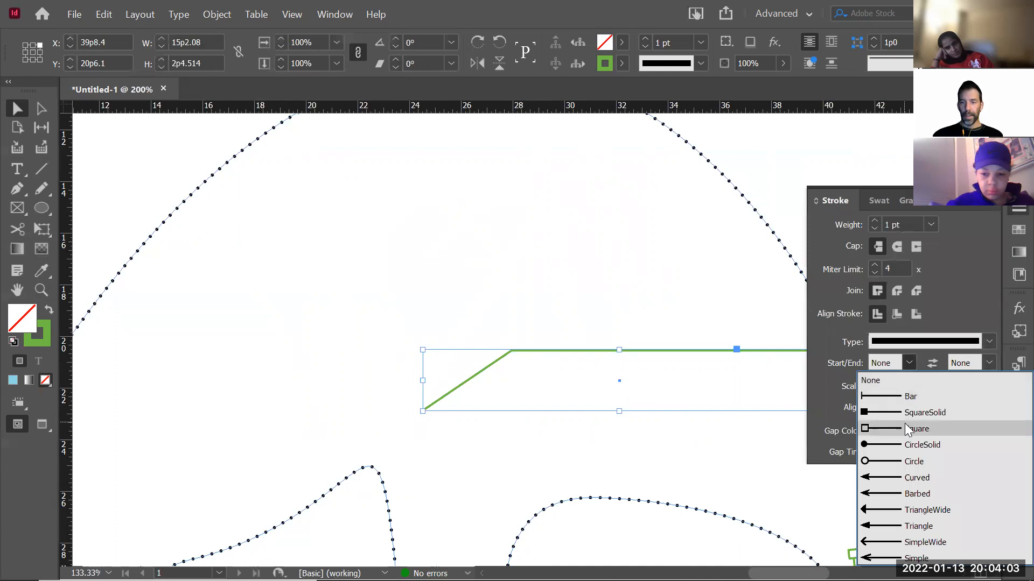
left_click(916, 461)
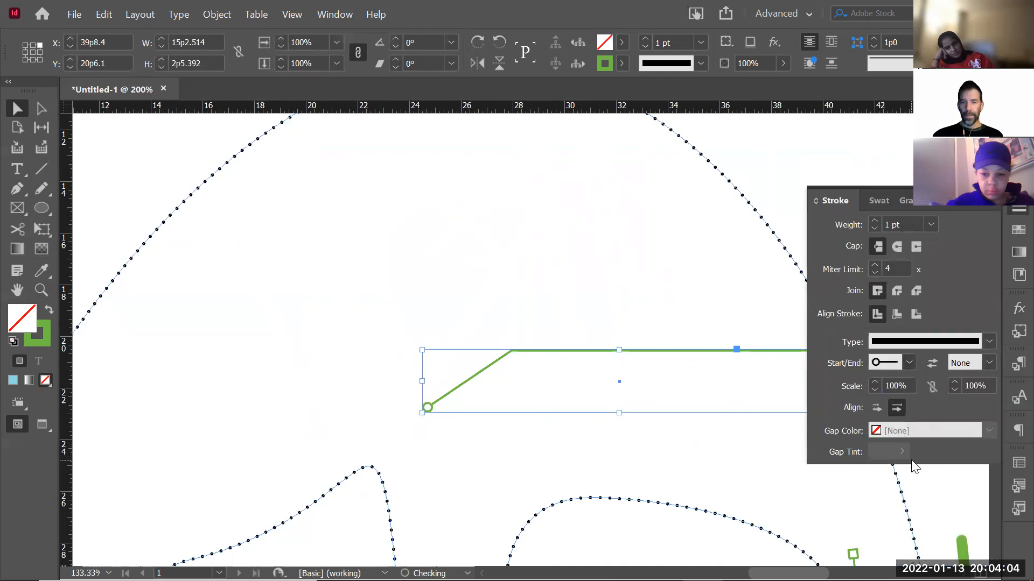
left_click(909, 362)
left_click(916, 494)
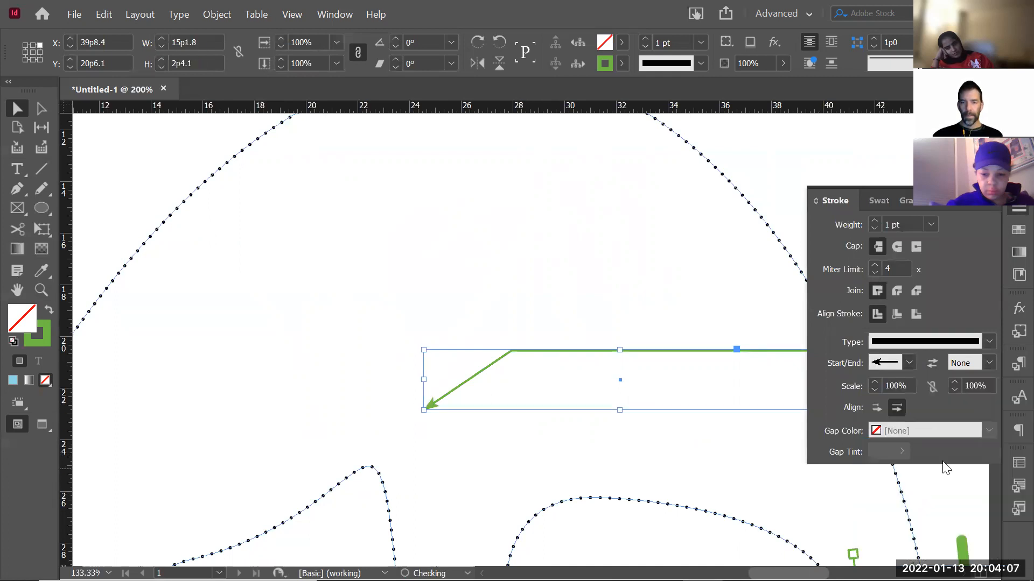
Set the leader path's end arrowhead to Circle and deselect the path
left_click(985, 360)
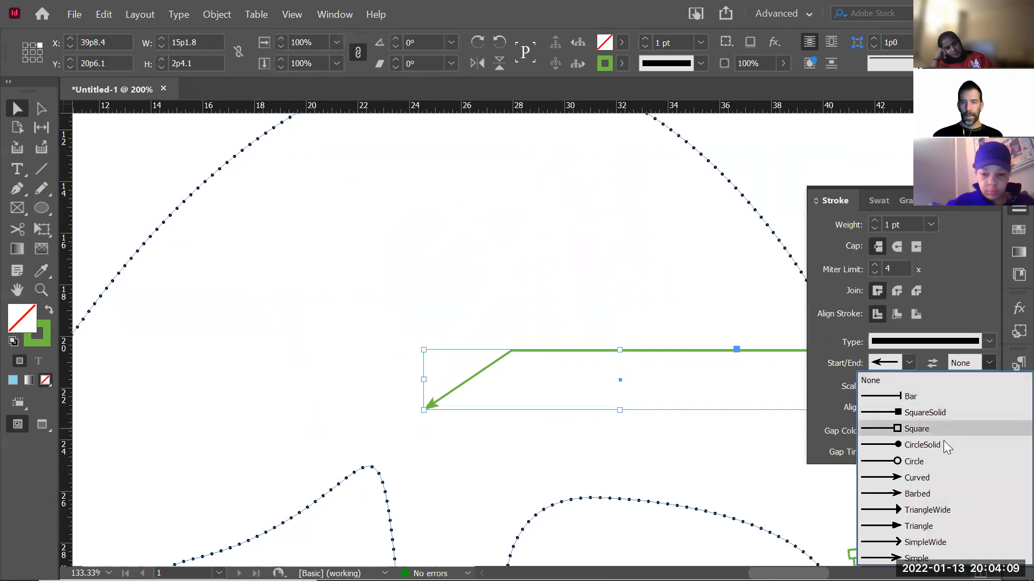
left_click(940, 461)
left_click(681, 295)
Create a text frame about 4p7 wide and 2p6 high reading "Floor" and place it over the leader line's circle end
left_click_drag(683, 295, 514, 233)
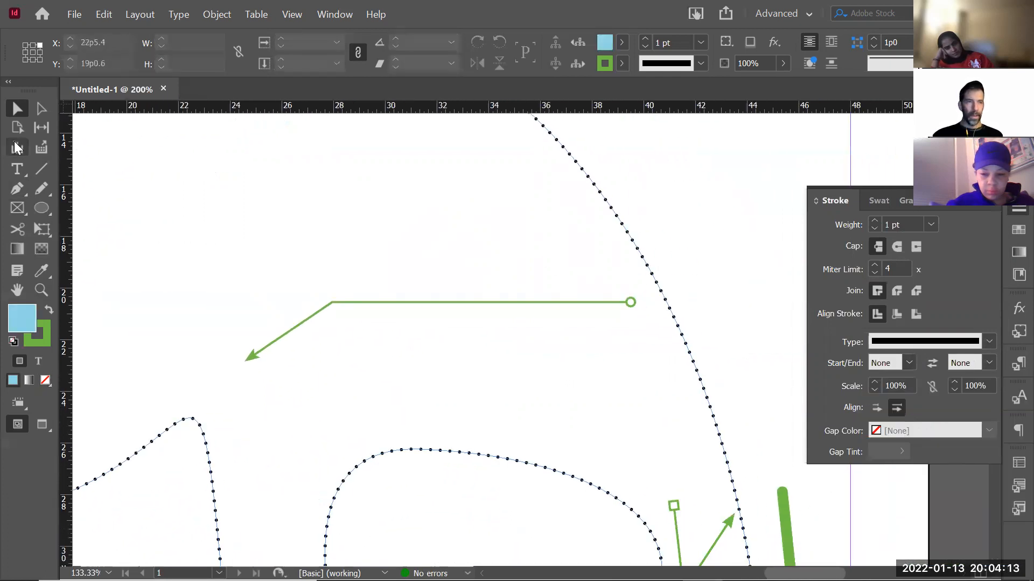
left_click(17, 170)
left_click_drag(658, 254, 776, 318)
type("Floor")
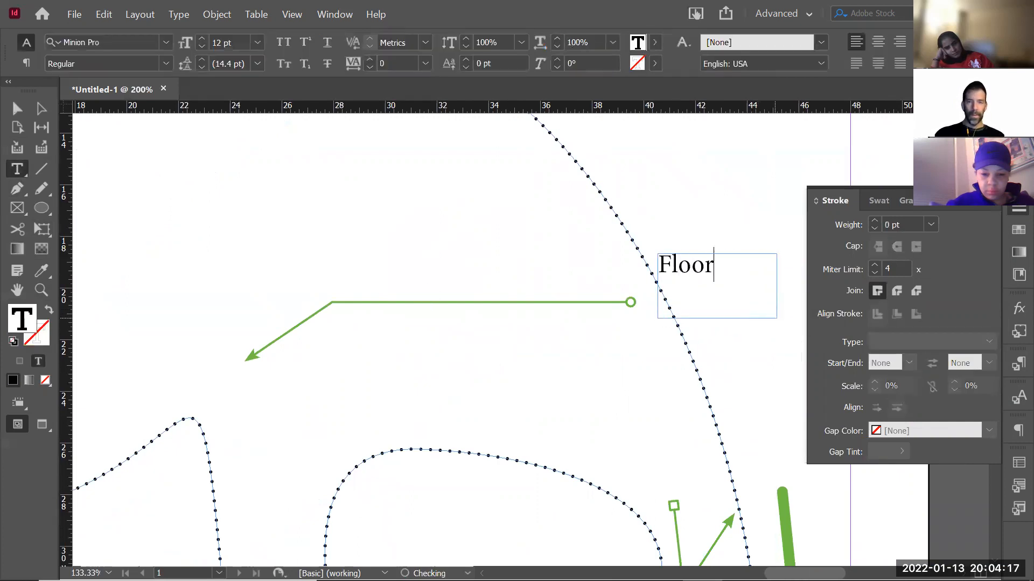
key("Escape")
left_click_drag(689, 277, 527, 287)
Set the colour of the word "Floor" to green #23ff00 and leave text editing with the word intact
double_click(596, 295)
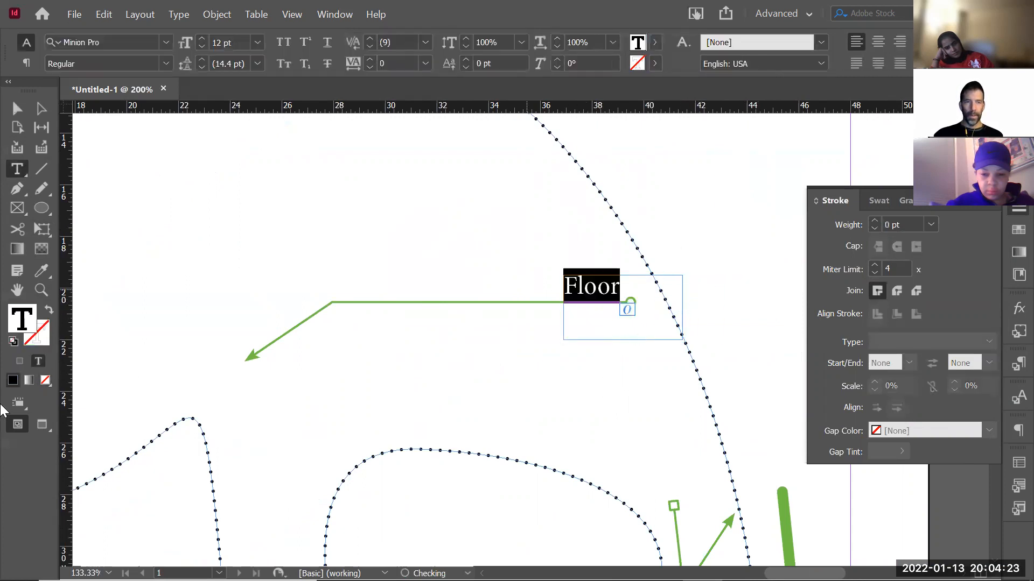
double_click(24, 323)
left_click_drag(379, 290, 265, 177)
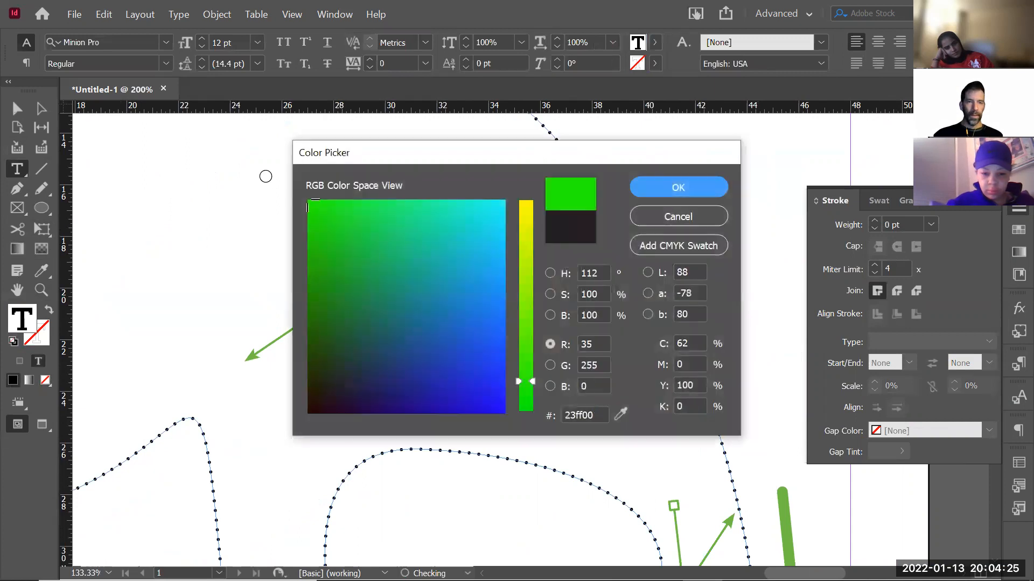
left_click(652, 189)
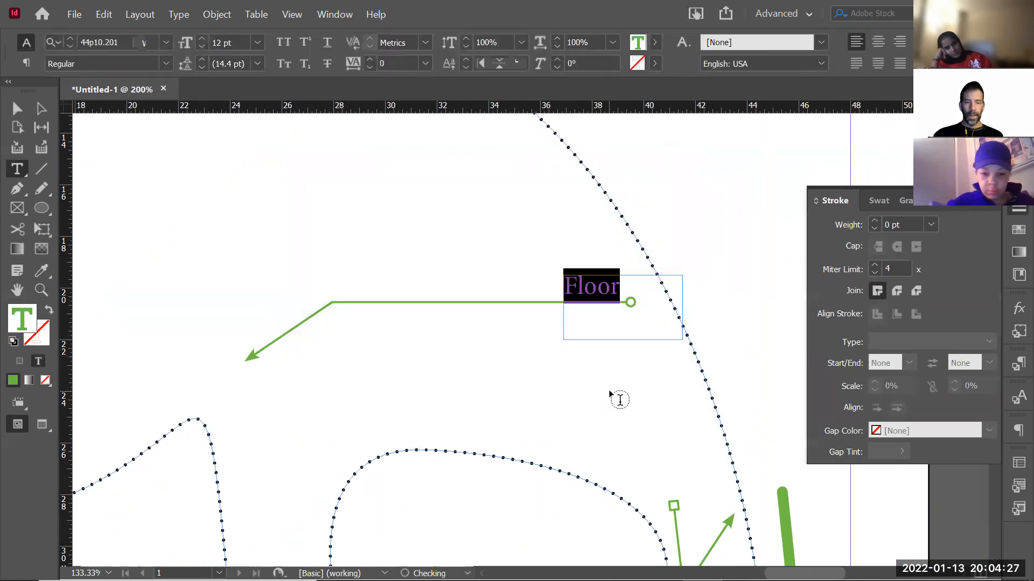
type("v")
key("ctrl+z")
key("Escape")
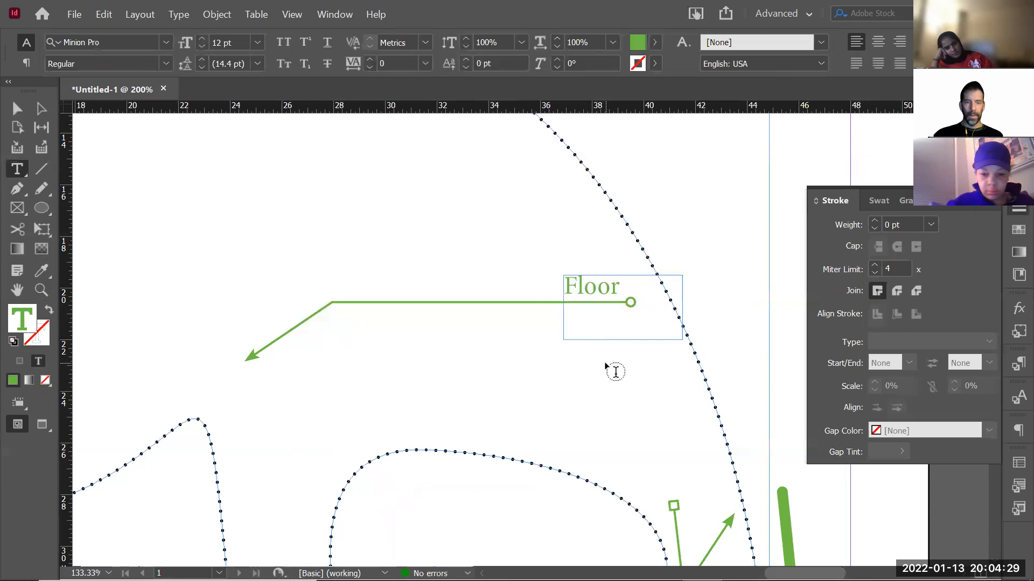
Select the whole word "Floor" in its text frame for formatting
double_click(585, 276)
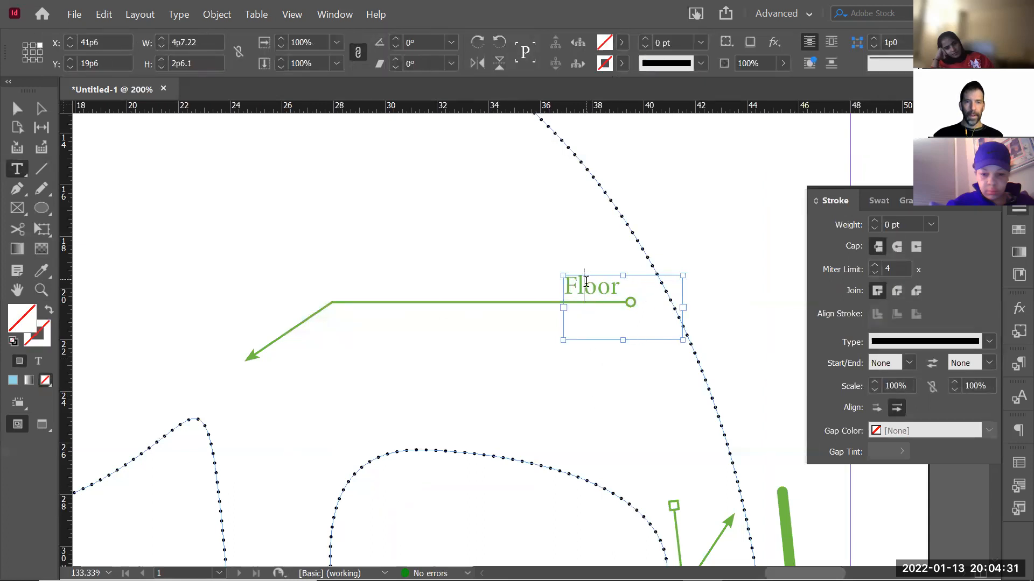
left_click_drag(619, 284, 533, 286)
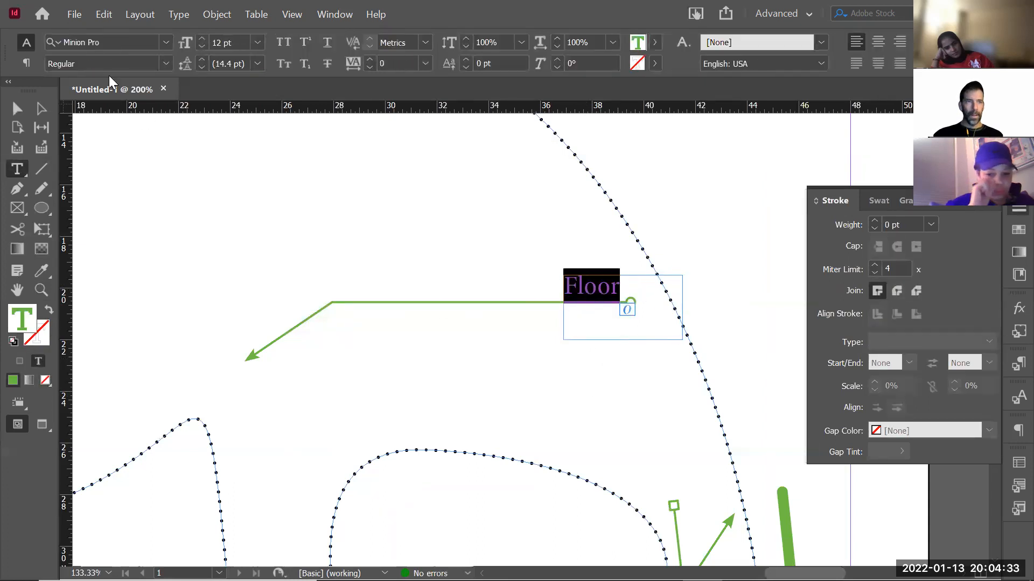
Set the font of the selected word Floor to Futura Lt BT
left_click(167, 44)
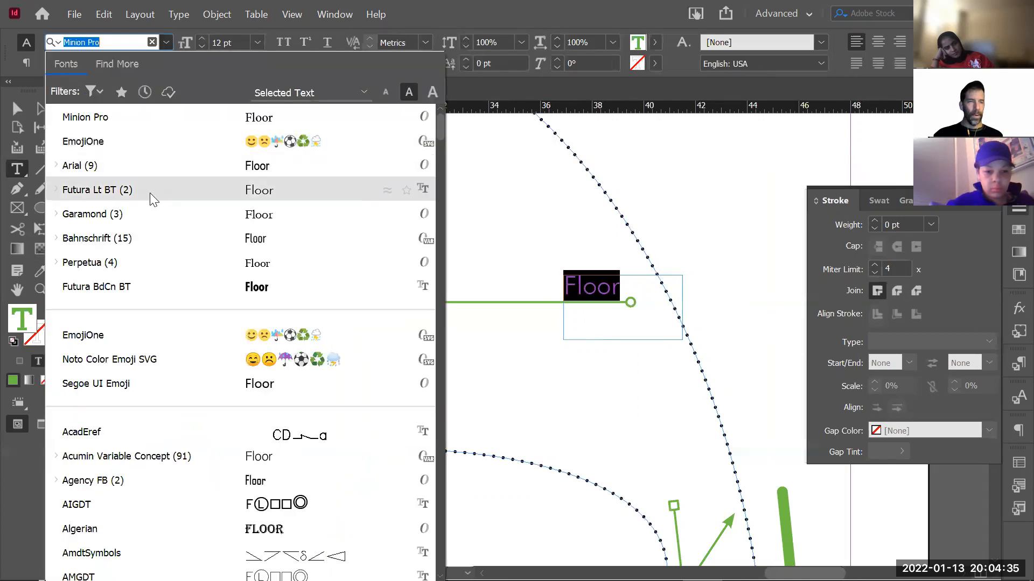
left_click(101, 190)
left_click(417, 371, "ctrl")
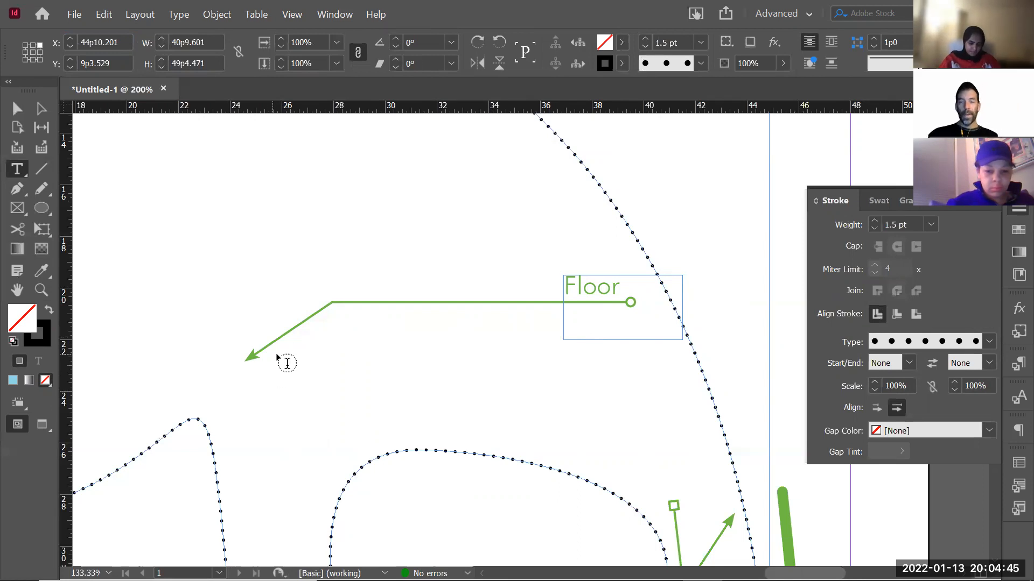
Delete all artwork on the page, including the dotted curved outline, the green lines and the Floor text frame
key("z")
left_click(485, 380, "alt")
left_click(484, 380, "alt")
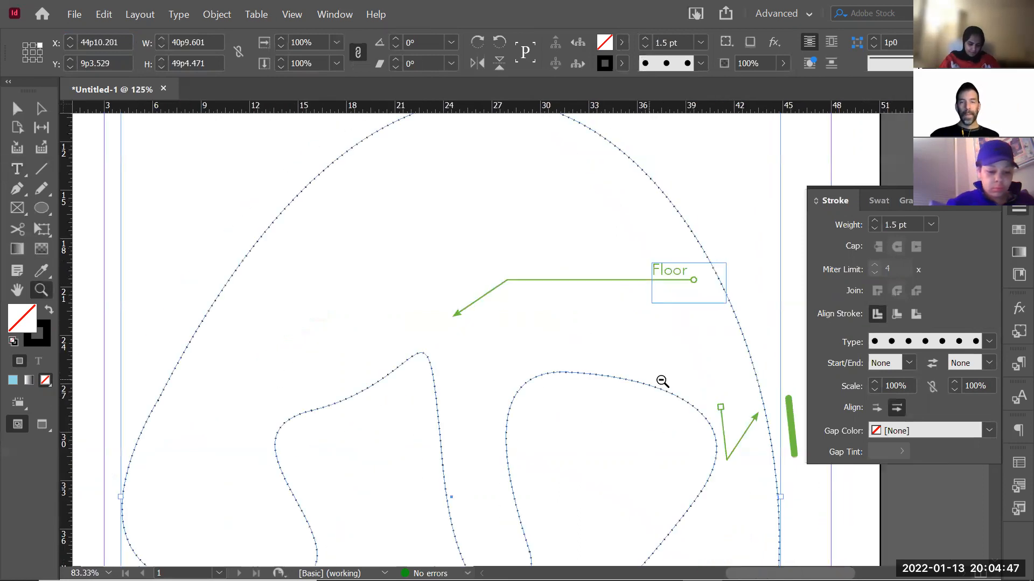
left_click(663, 381, "alt")
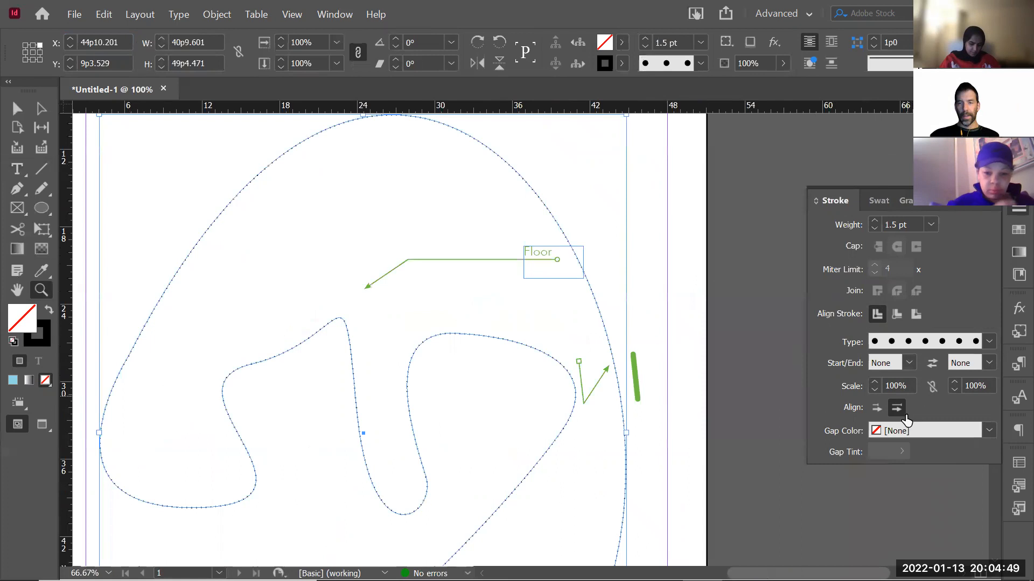
left_click(441, 364, "alt")
left_click_drag(500, 351, 431, 289)
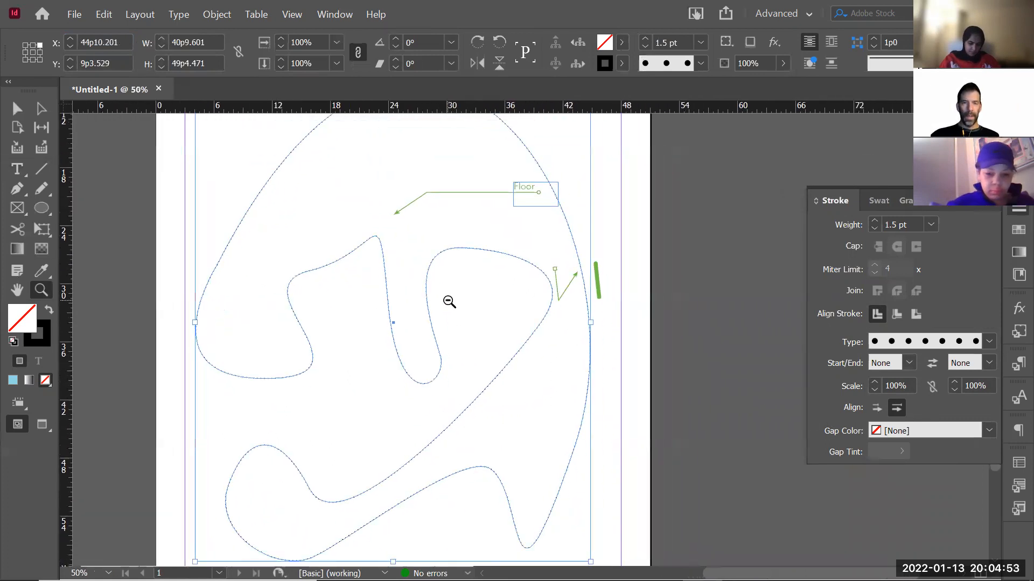
left_click(450, 302, "alt")
left_click_drag(331, 126, 705, 552)
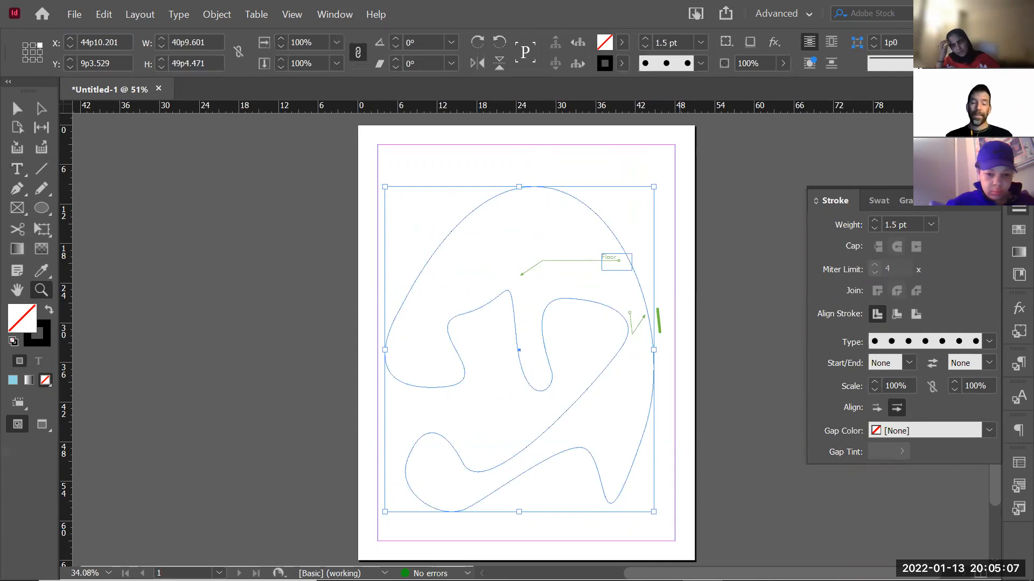
key("v")
left_click_drag(666, 167, 454, 477)
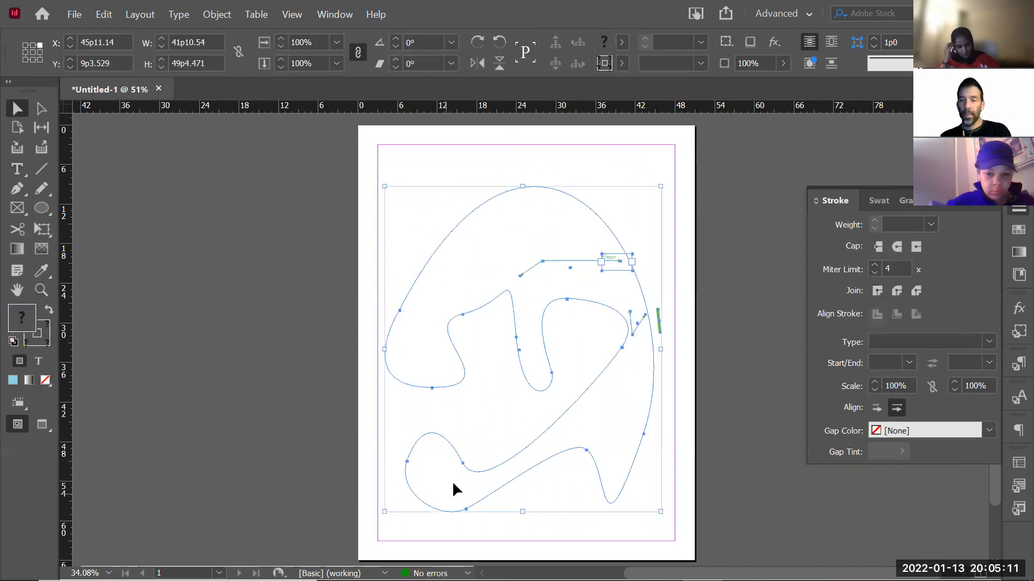
left_click(973, 209)
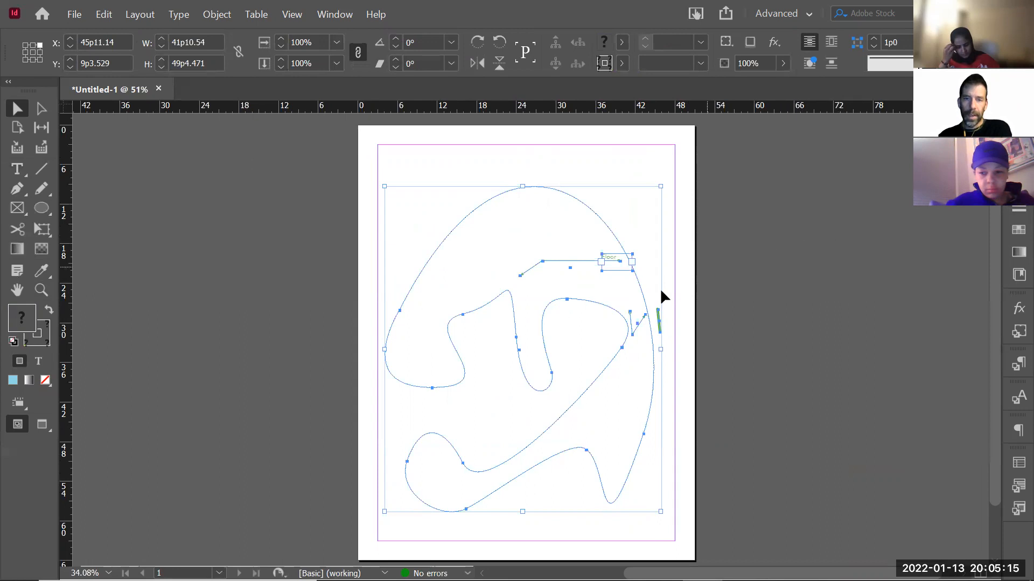
key("Delete")
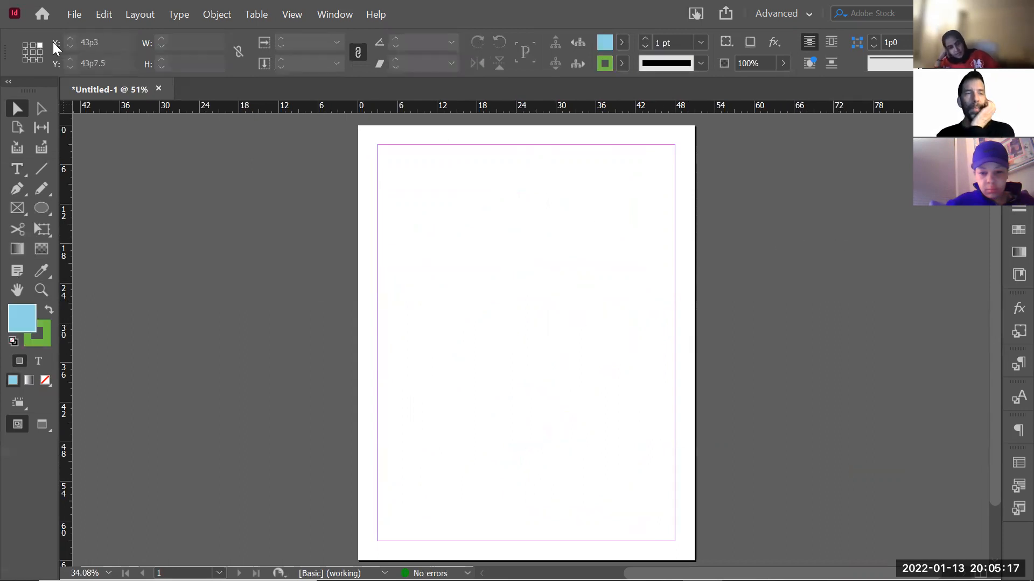
Choose the lettertest1 image from the Synethesia Pamphlet Greek Version_Folder and load it for placing
left_click(74, 15)
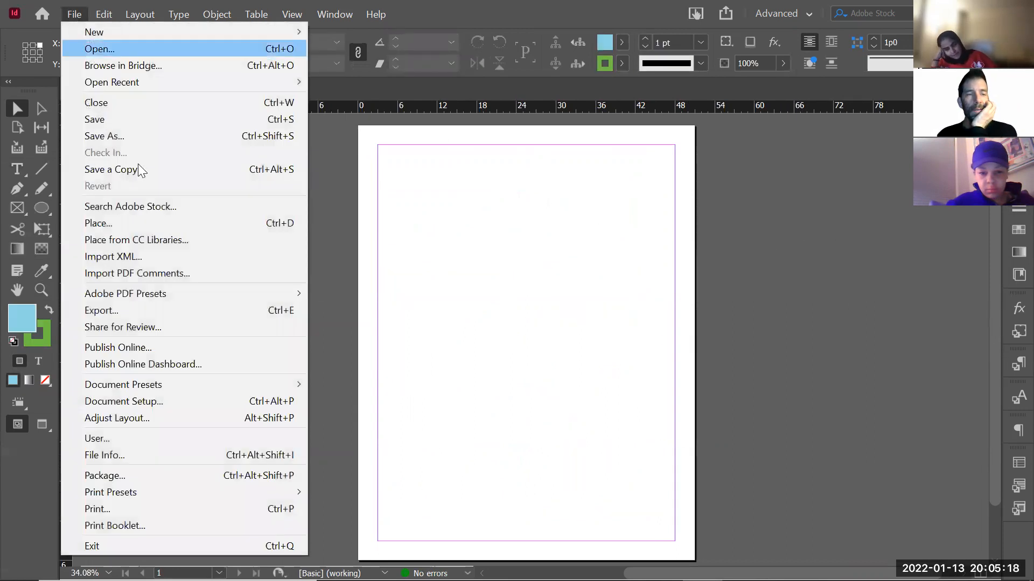
left_click(123, 224)
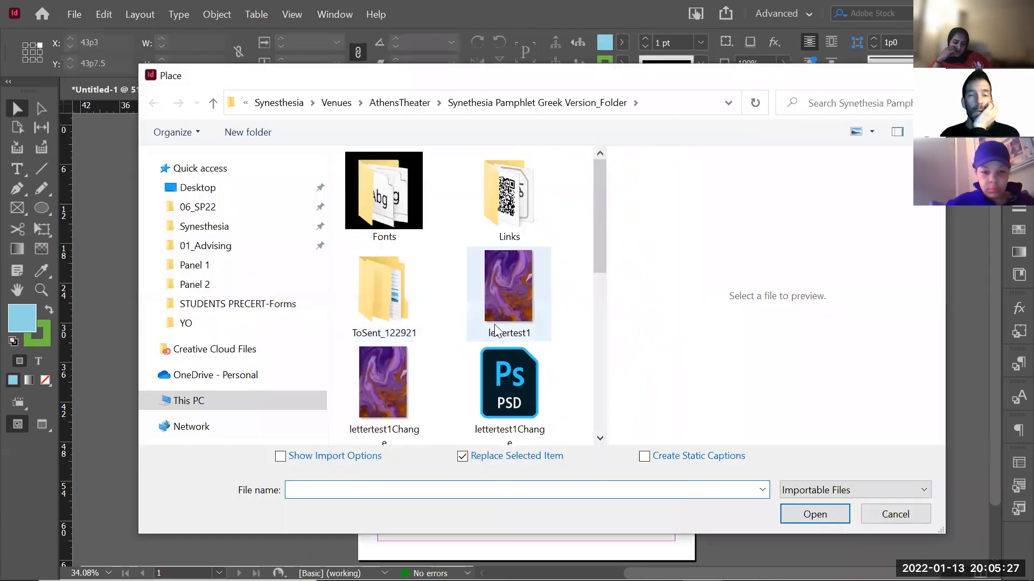
left_click(506, 300)
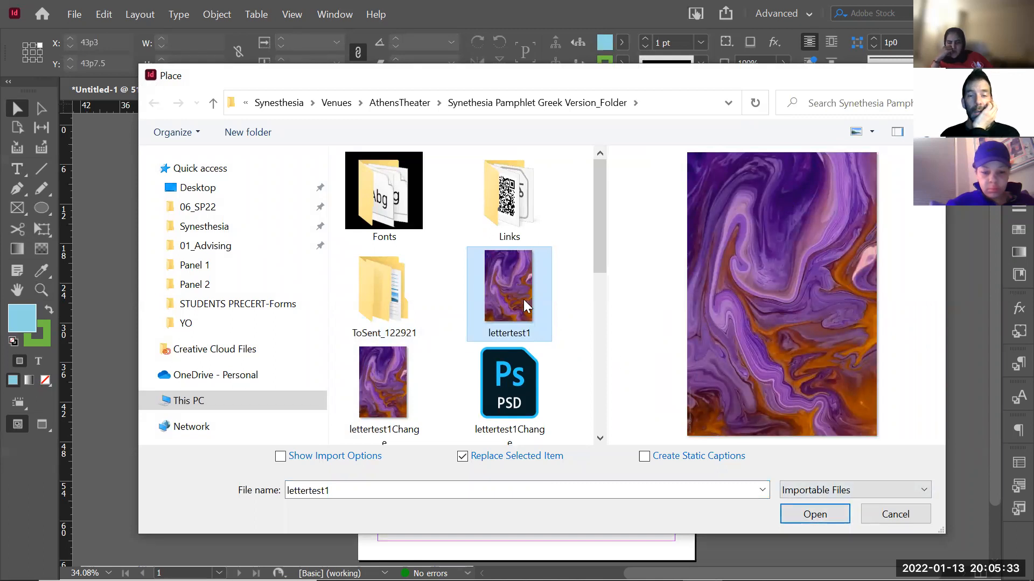
left_click(812, 515)
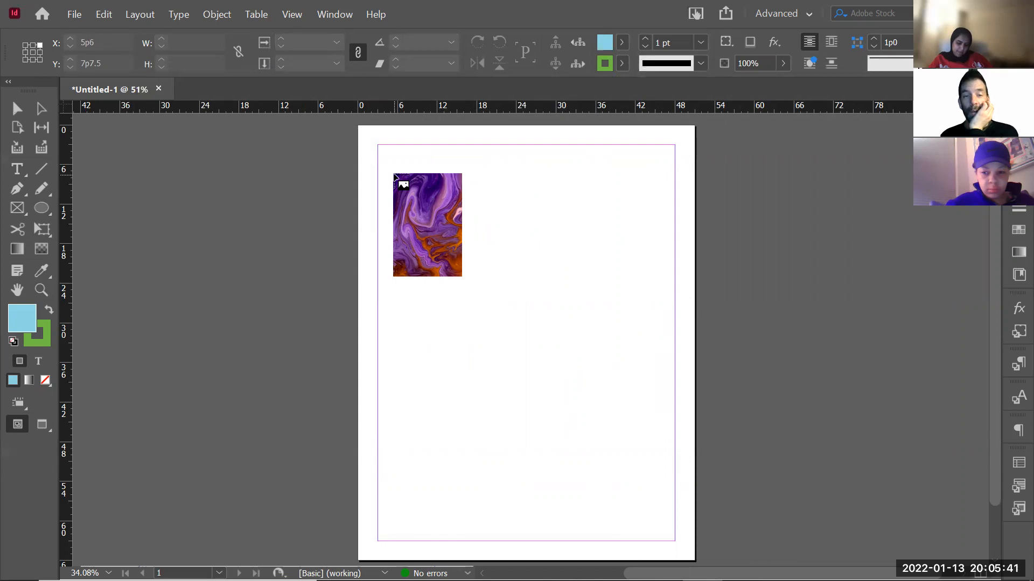
Try placing the loaded image at full size and moving it over the page, and undo both changes
left_click(393, 174)
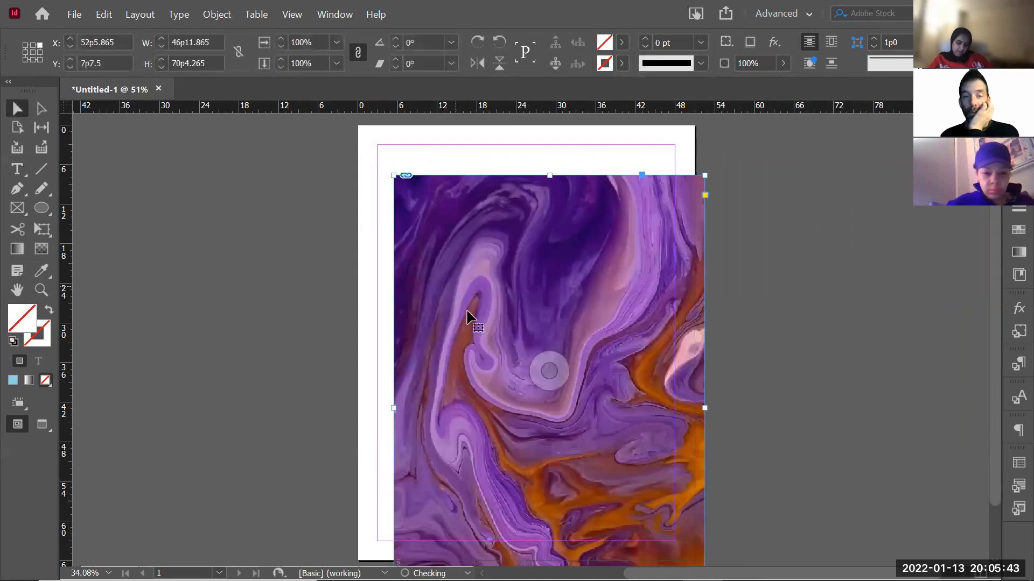
left_click_drag(474, 321, 450, 274)
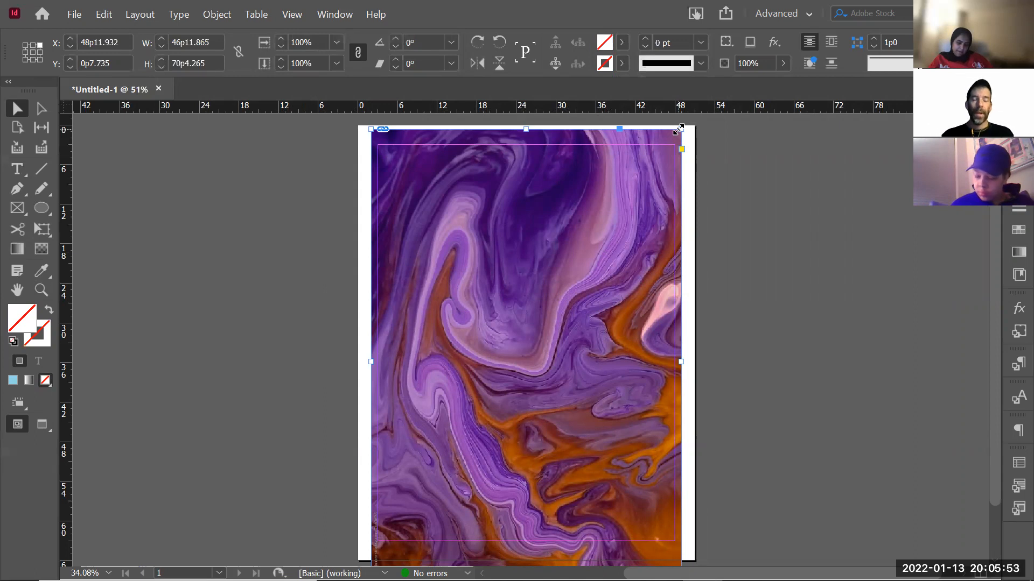
key("ctrl+z")
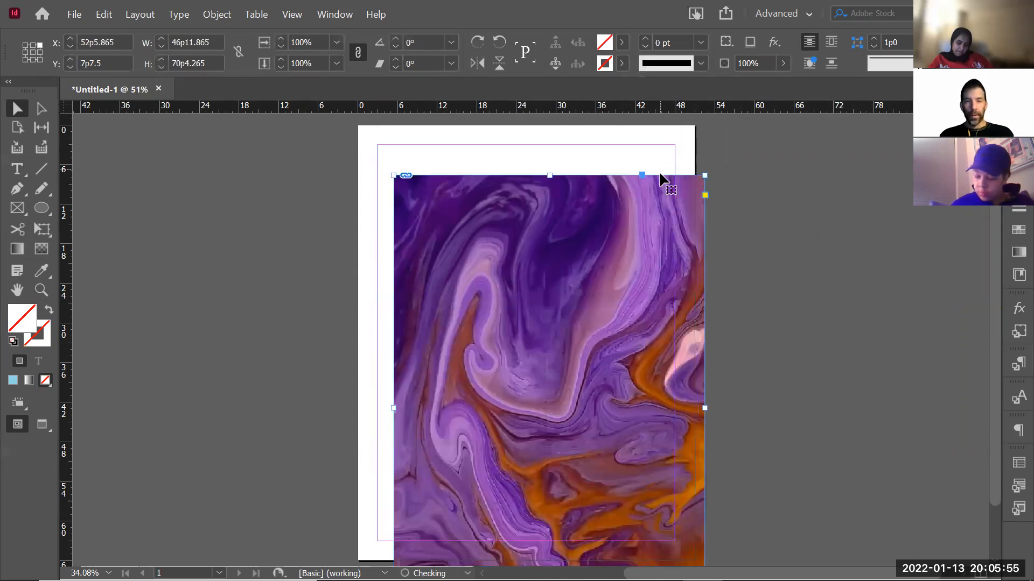
key("ctrl+z")
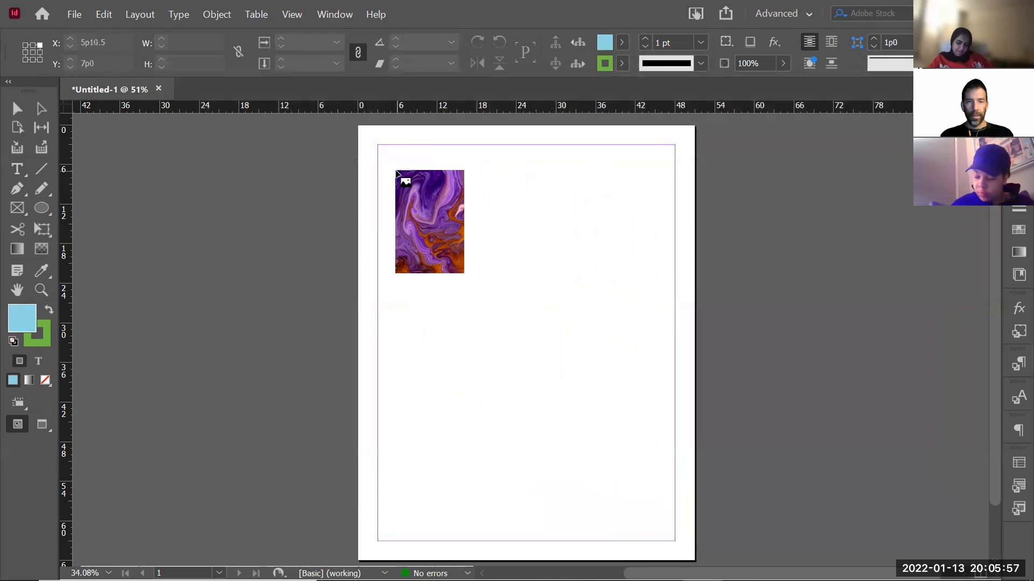
Place the loaded image in a frame about 25p3 wide and 40p7.5 high near the upper-left page margin
left_click_drag(396, 172, 530, 335)
Try scaling the placed image down and reshaping its frame, and undo these size changes
left_click_drag(566, 369, 465, 301)
left_click(492, 366)
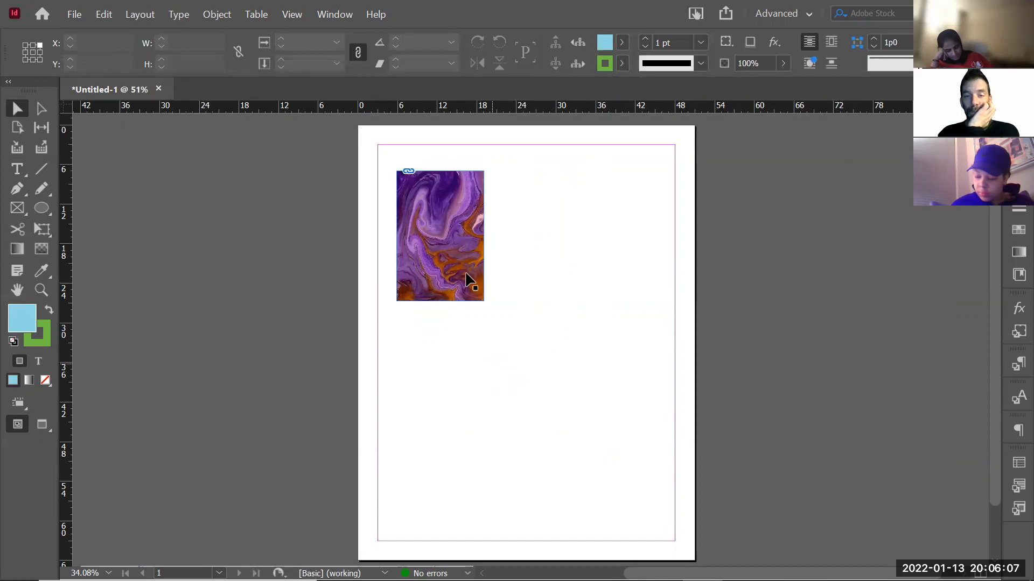
left_click(468, 292)
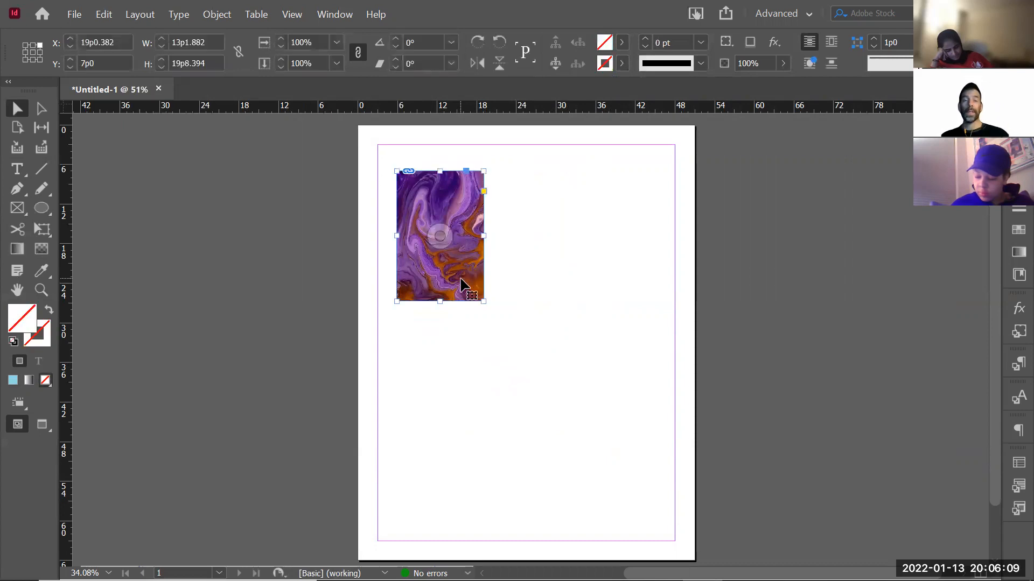
left_click_drag(484, 302, 538, 247)
key("ctrl+z")
key("ctrl+z")
key("ctrl+z")
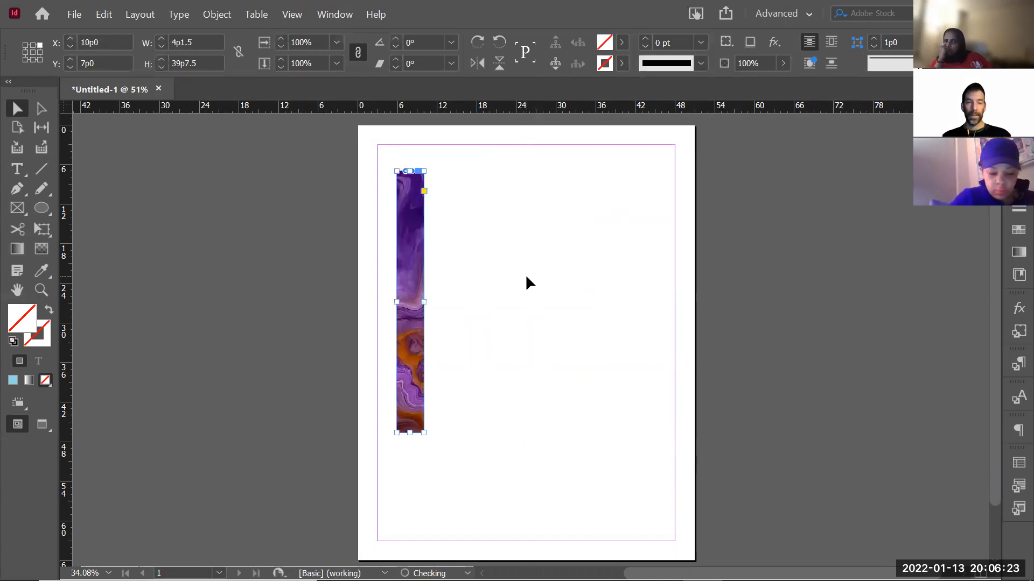
key("ctrl+z")
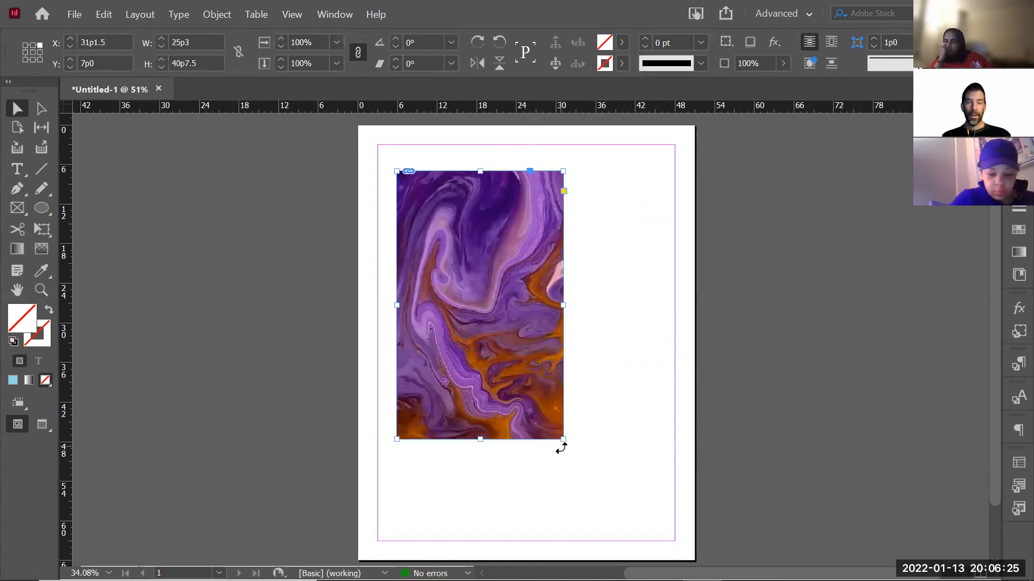
Scale the image together with its frame down to about 14p7 wide and 23p6 high
left_click_drag(561, 440, 493, 326)
left_click(496, 361)
left_click(461, 280)
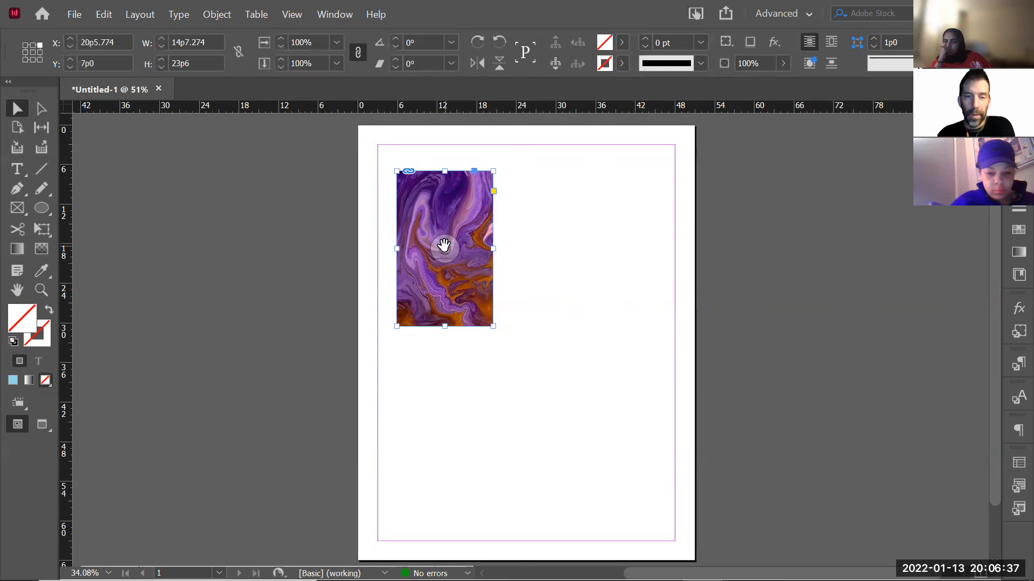
Shift the image content inside its frame down and left, to about X+ 11p6.8 and Y+ 5p1.5
left_click(445, 248)
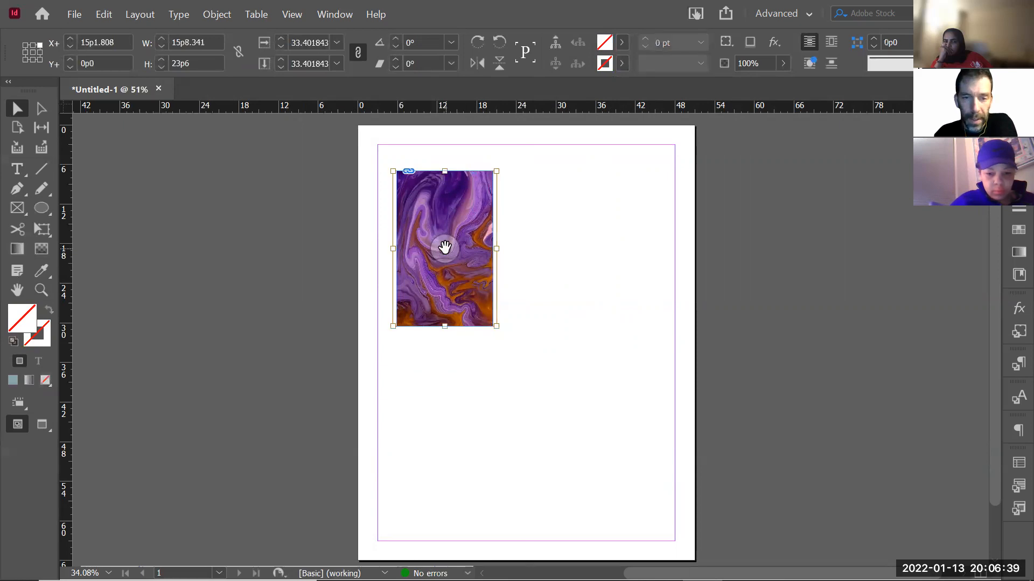
left_click_drag(445, 247, 434, 272)
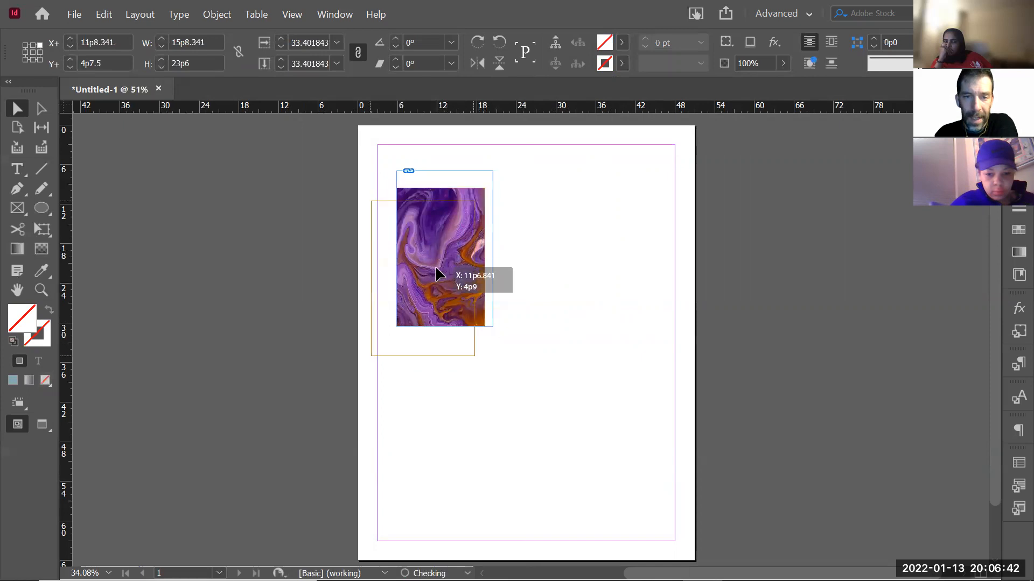
left_click(555, 275)
left_click(490, 186)
mouse_move(492, 170)
left_mouse_down()
mouse_move(479, 183)
mouse_move(492, 176)
left_mouse_up()
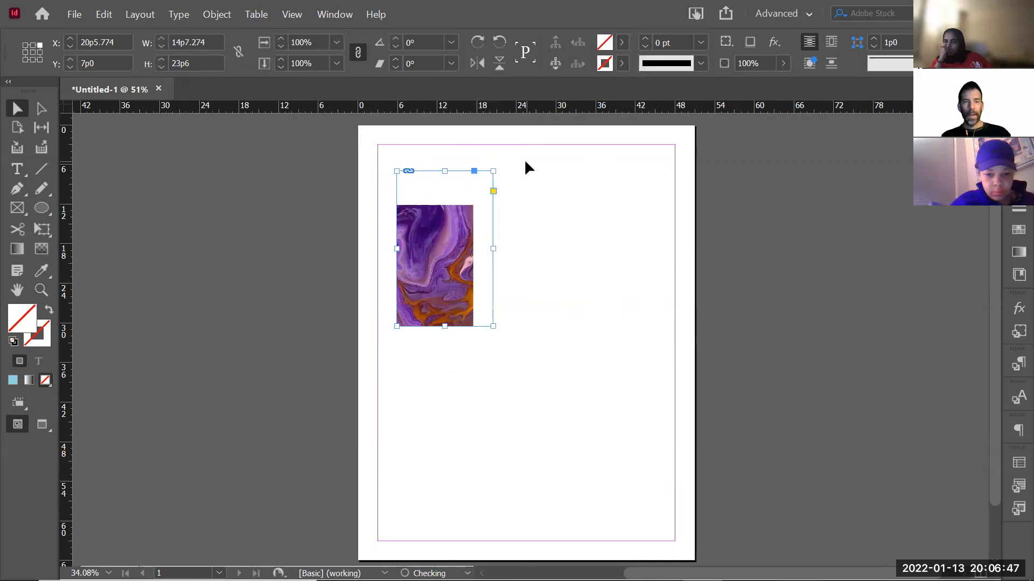
Move the image content within its frame to X+ 14p7.274 and Y+ 0p0 so it fills the frame
left_click(447, 249)
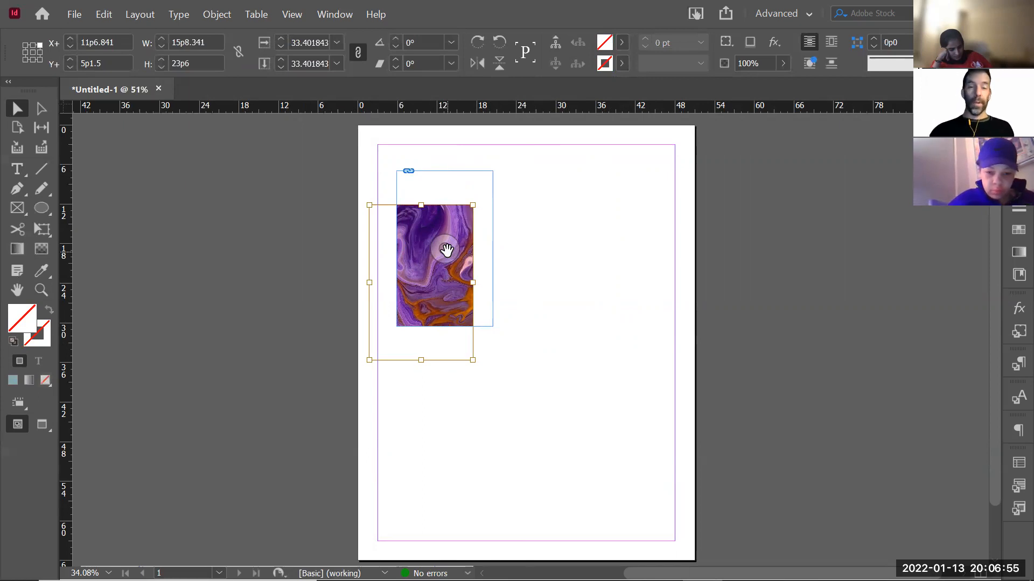
left_click_drag(447, 250, 465, 219)
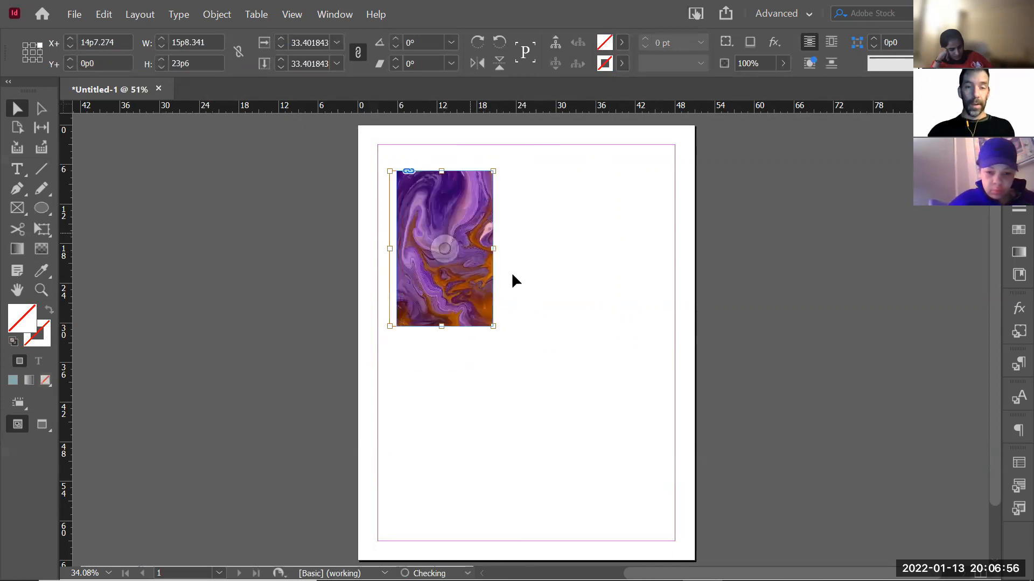
left_click(554, 292)
left_click(472, 324)
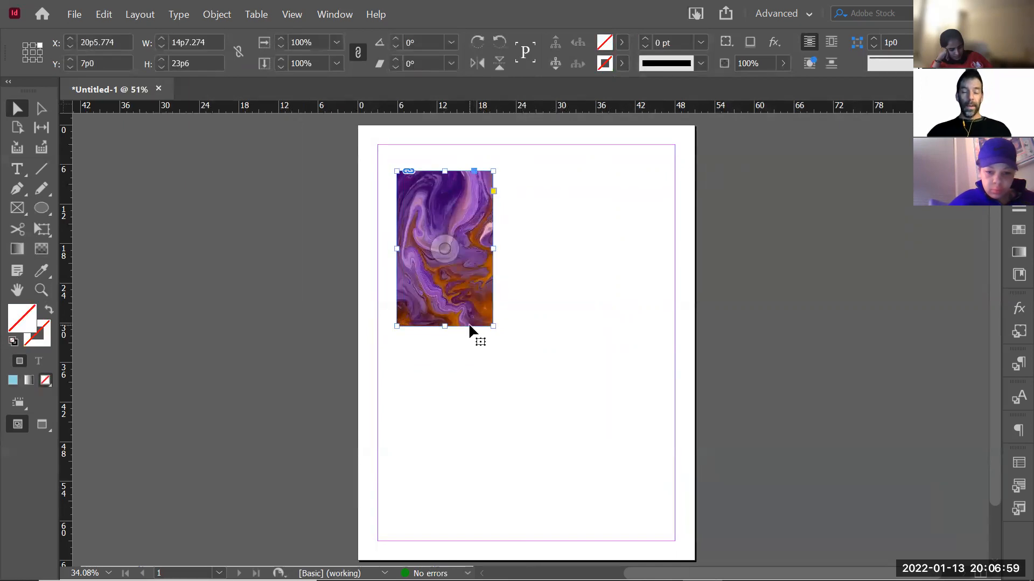
Try squashing the image content inside its frame to a height of 18p0, and undo it
double_click(471, 314)
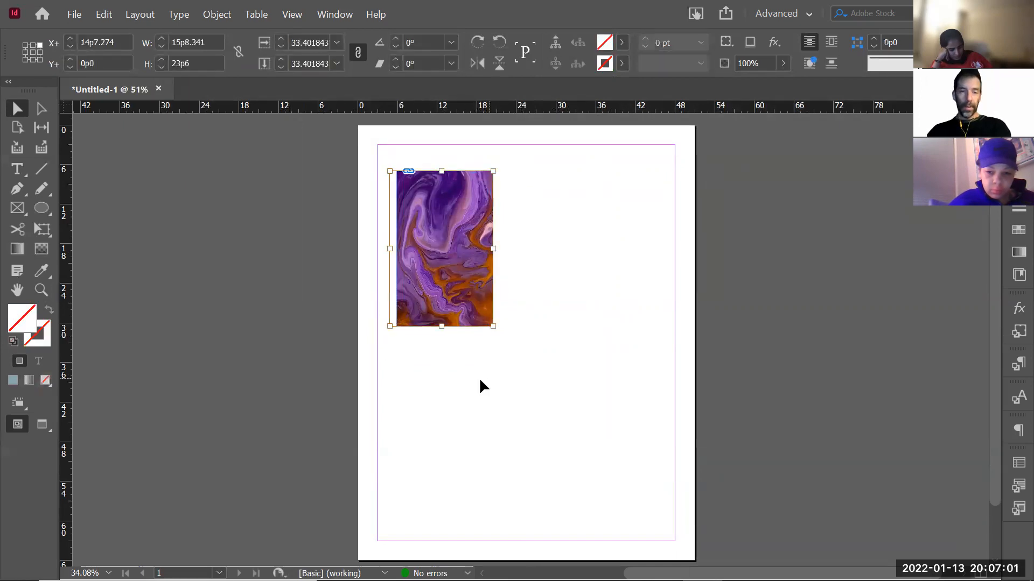
left_click_drag(442, 324, 442, 290)
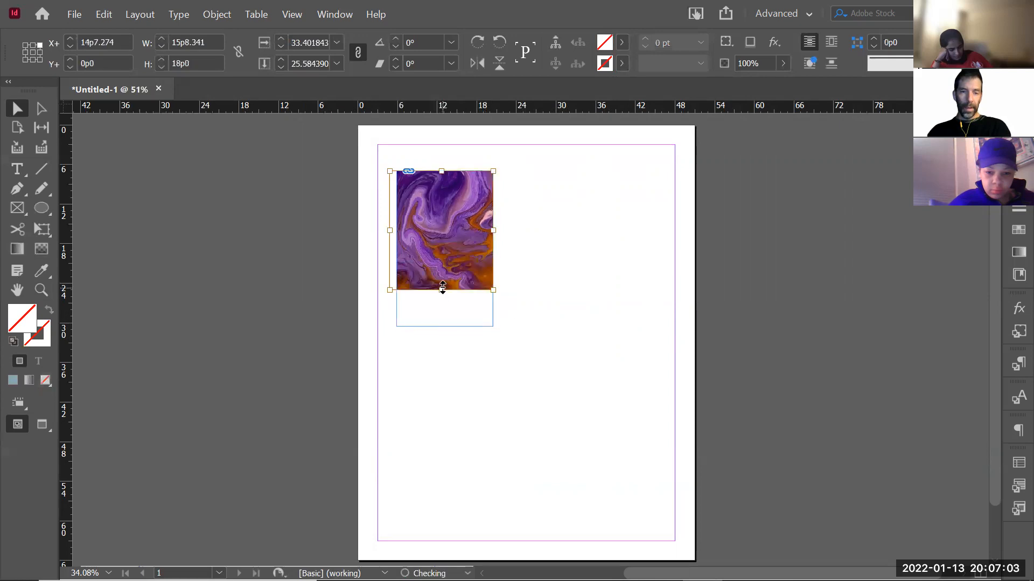
key("ctrl+z")
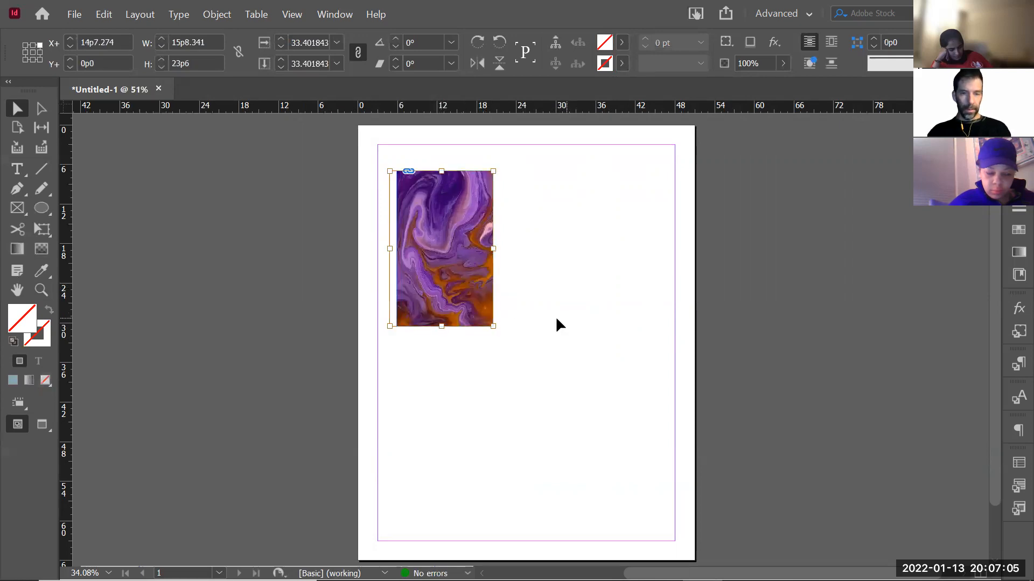
Enlarge the image together with its frame to about 17p10 wide and 28p9 high
left_click(556, 315)
left_click(455, 326)
left_click_drag(445, 326, 462, 364)
key("ctrl+z")
left_click(546, 373)
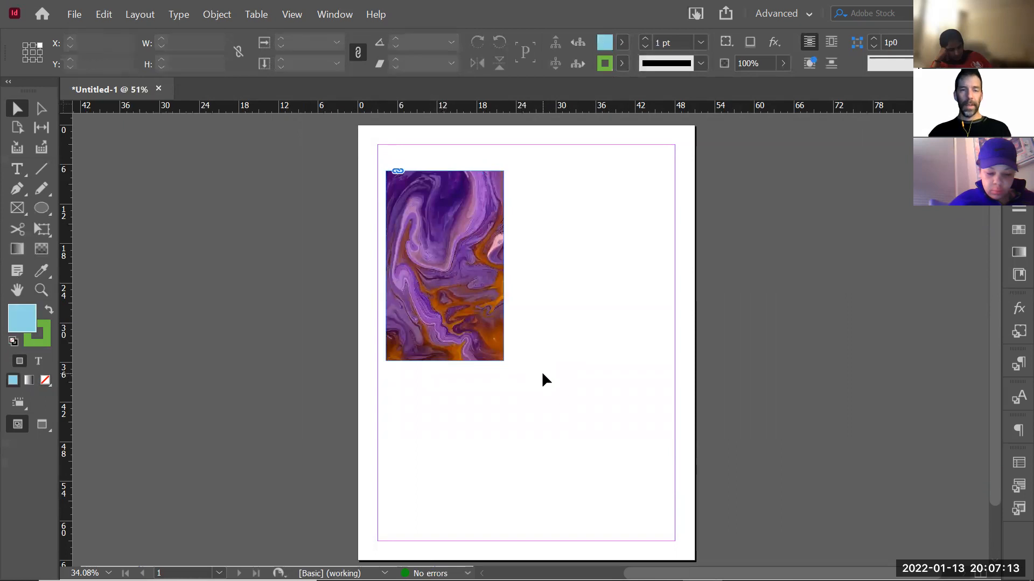
Move the image down to about mid-page, just inside the left page margin
left_click_drag(421, 311, 471, 371)
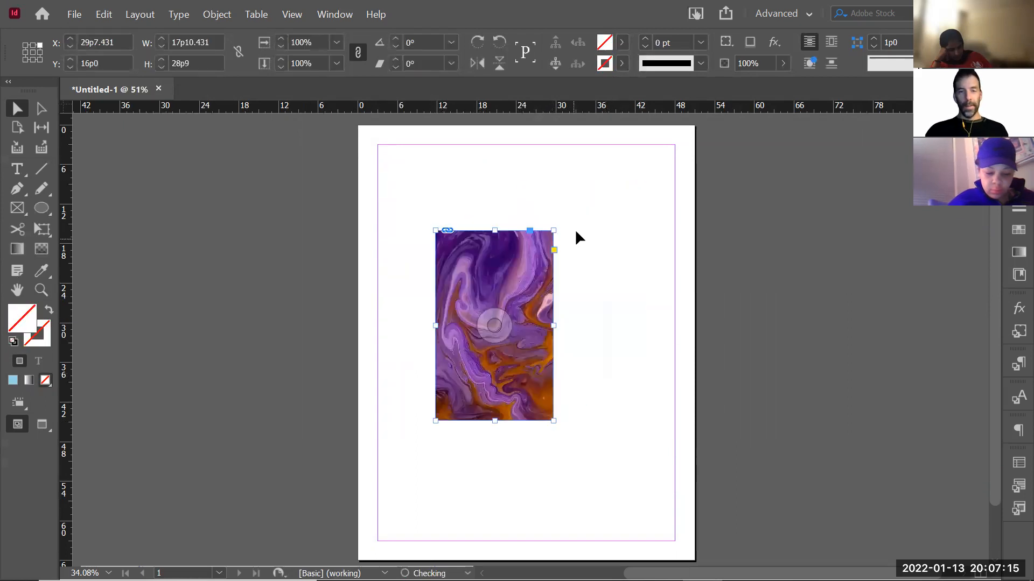
left_click_drag(554, 224, 590, 213)
left_click_drag(487, 265, 488, 355)
left_click(514, 247)
left_click(301, 194)
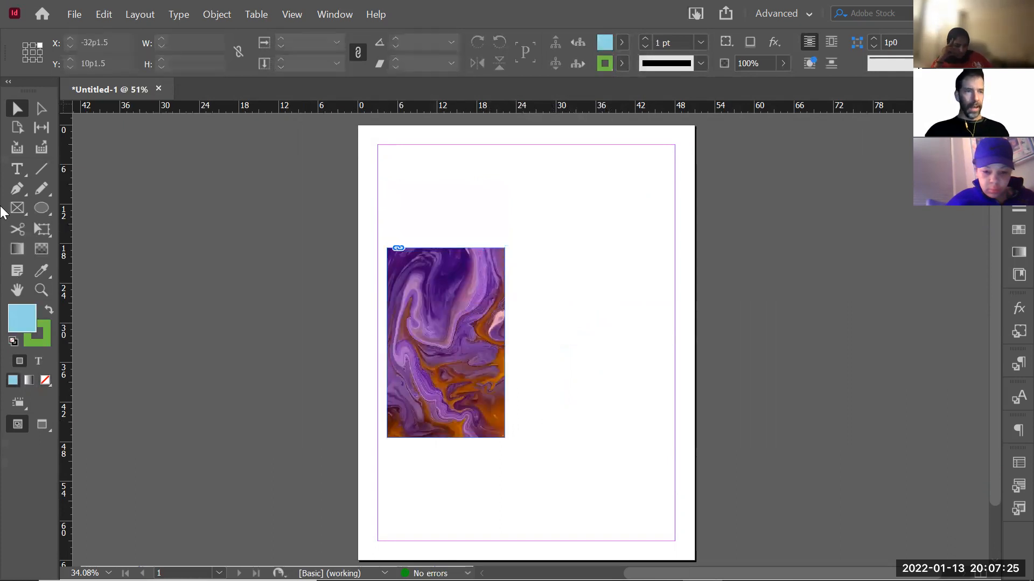
Create a text frame that fills the page margins and enter some random placeholder letters in it
left_click(17, 169)
left_click_drag(380, 146, 674, 541)
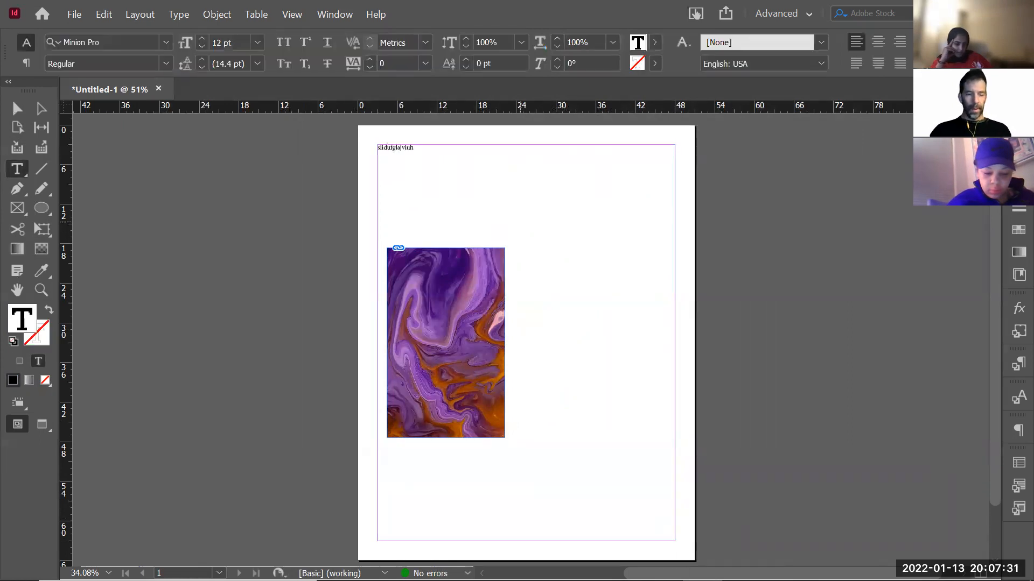
Copy the placeholder word and paste it repeatedly along the first line of the text frame until there are five copies
key("ctrl+a")
left_click(508, 158)
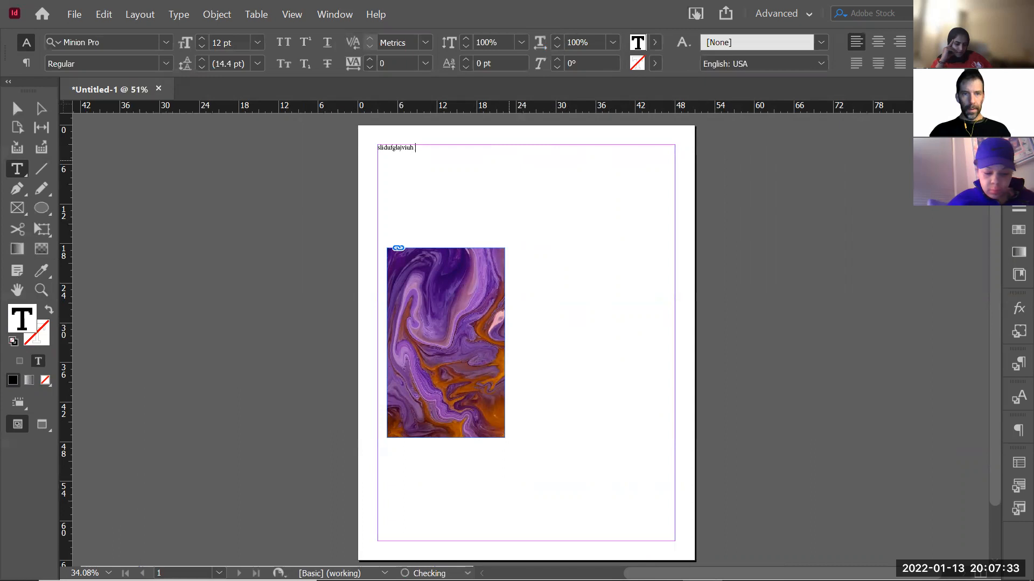
left_click_drag(404, 152, 331, 143)
key("ctrl+c")
left_click(469, 158)
key("ctrl+v")
key("ctrl+v")
key("ctrl+v")
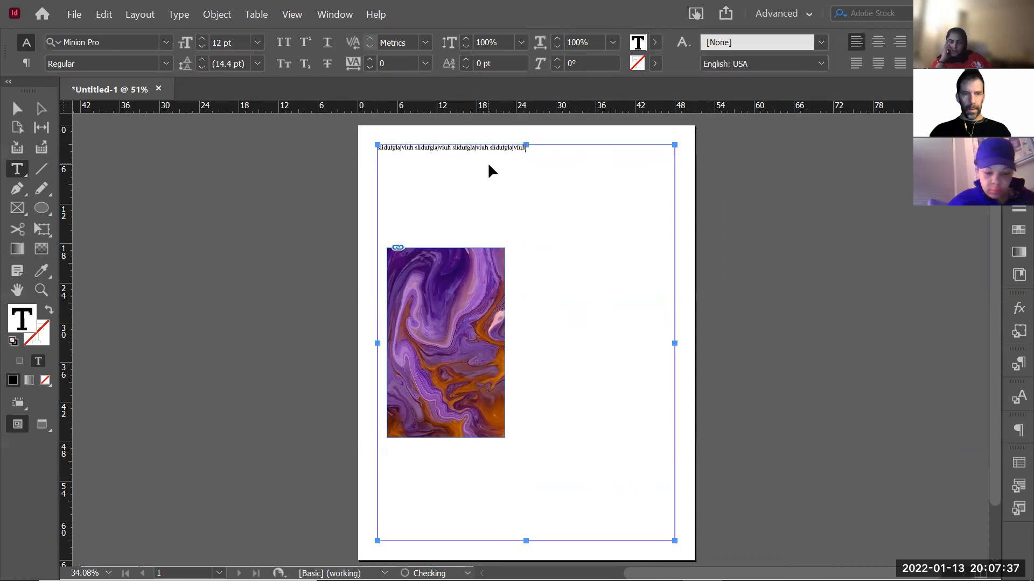
key("ctrl+v")
Copy the line of placeholder words and paste it repeatedly to build a five-line block of text
left_click_drag(579, 148, 357, 152)
left_click(626, 150)
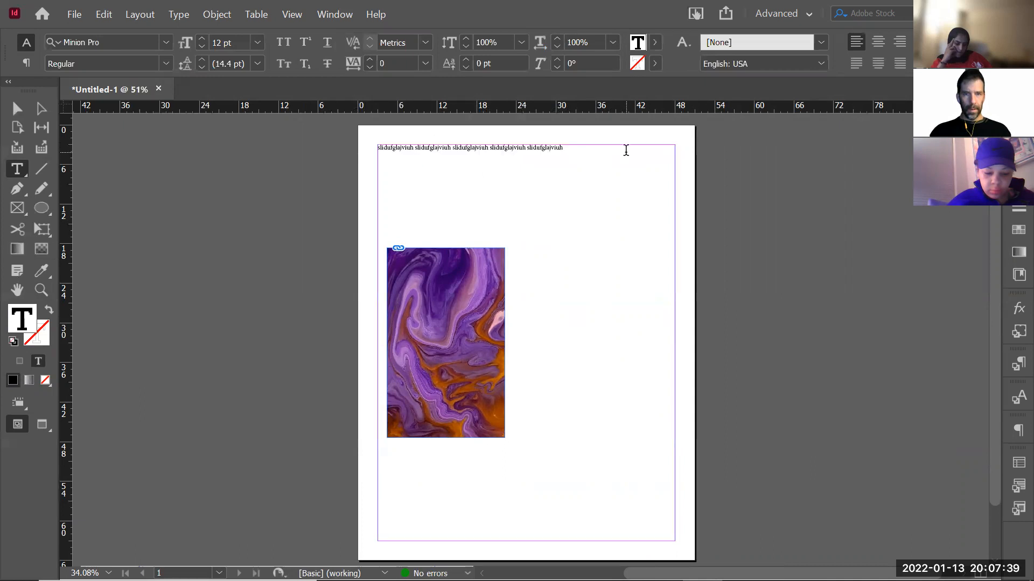
key("ctrl+v")
key("ctrl+v")
key("ctrl+v")
key("ctrl+v")
key("ctrl+v")
key("ctrl+v")
key("ctrl+v")
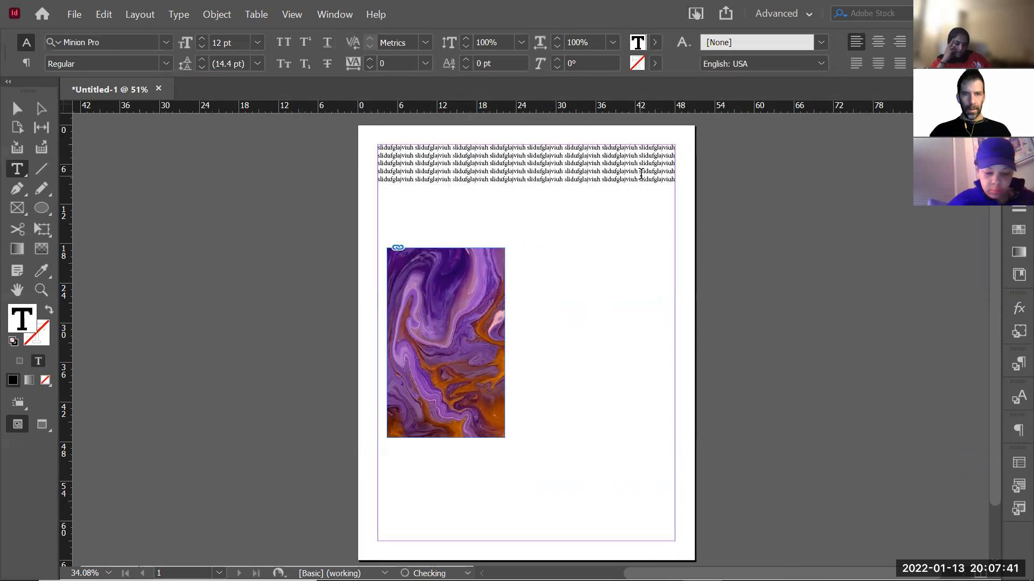
Copy the block of placeholder lines and paste it repeatedly until the text runs over and past the image, dismissing Quick Apply
left_click_drag(597, 187, 444, 146)
left_click(461, 193)
left_click(673, 180)
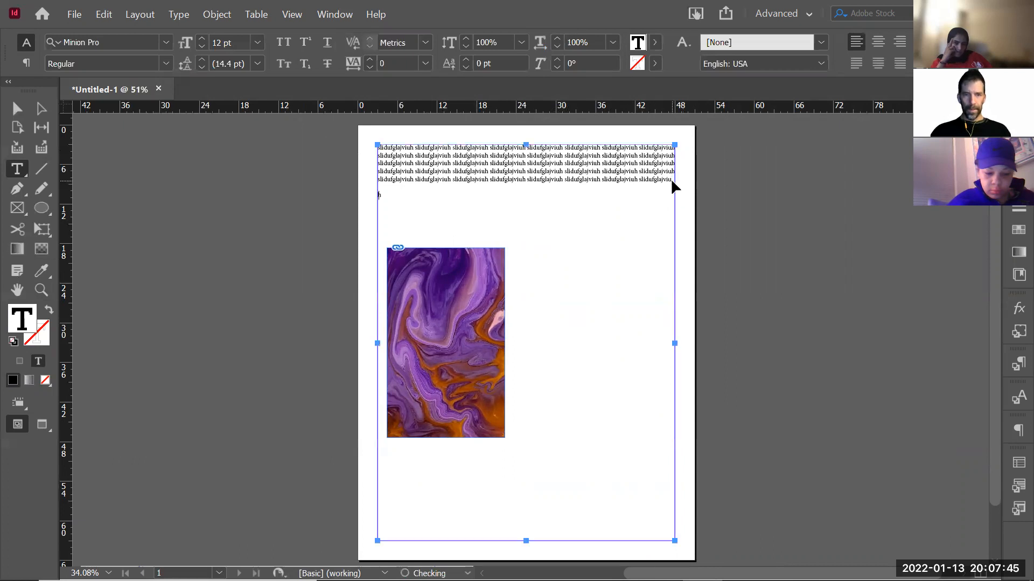
key("ctrl+v")
key("ctrl+v")
key("ctrl+Return")
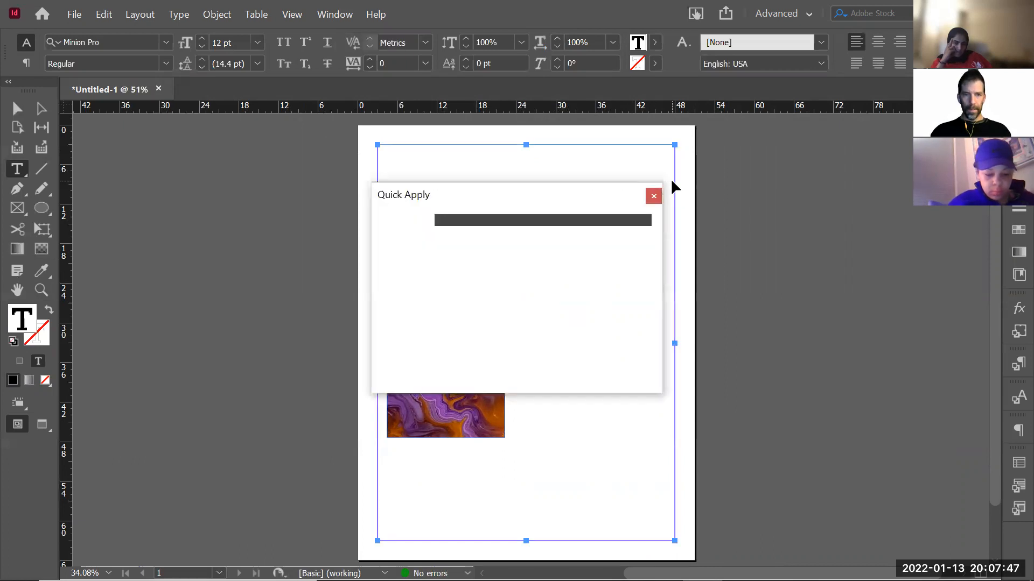
key("ctrl+v")
left_click(653, 196)
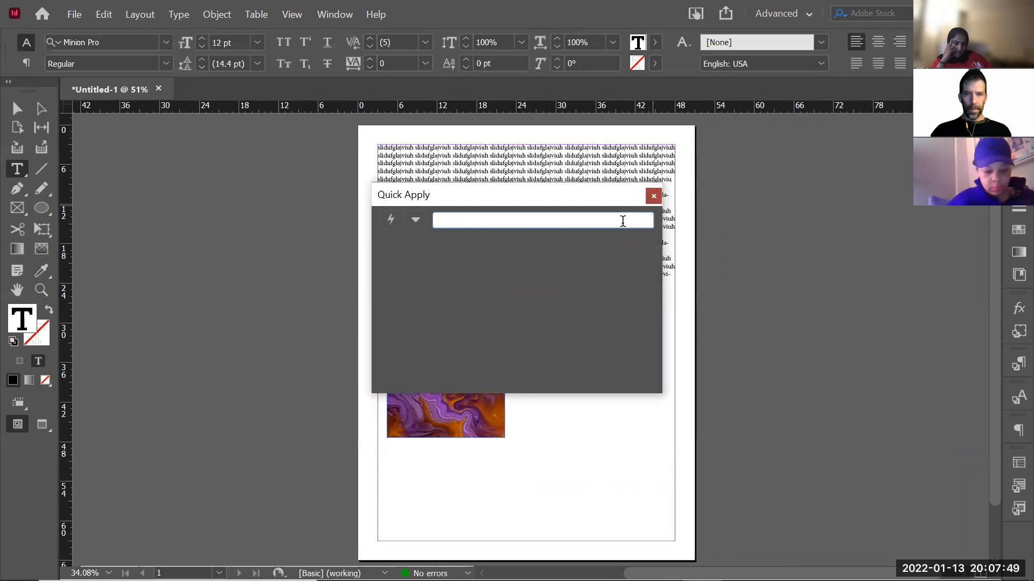
key("ctrl+v")
key("ctrl+v")
key("ctrl+v")
key("ctrl+v")
left_click(838, 373, "ctrl")
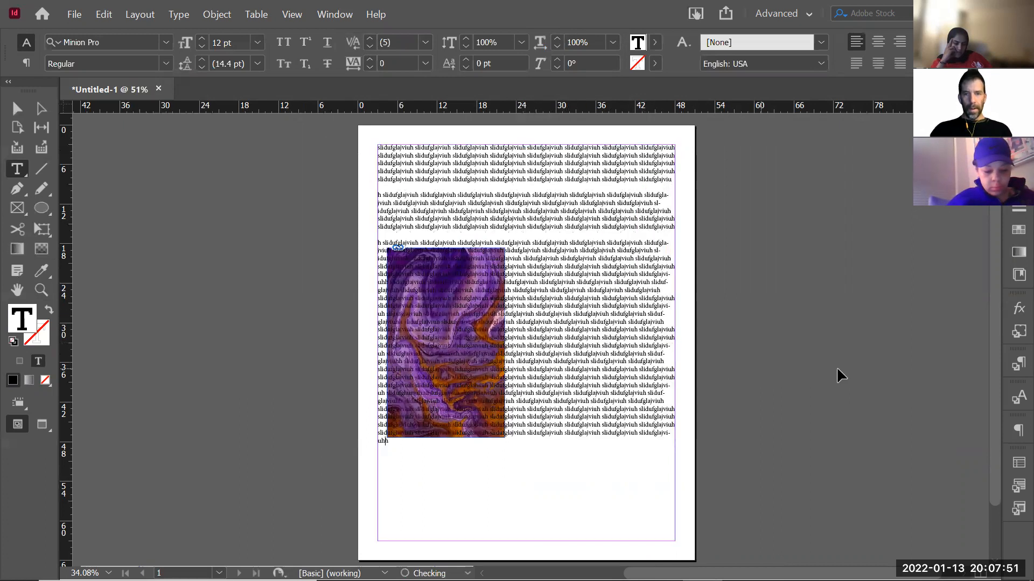
Reduce the text frame to about 36p3 wide and 55p7.5 high, and move it to the right and slightly up
key("Escape")
left_click_drag(675, 343, 618, 344)
left_click_drag(496, 145, 496, 174)
left_click_drag(555, 283, 588, 272)
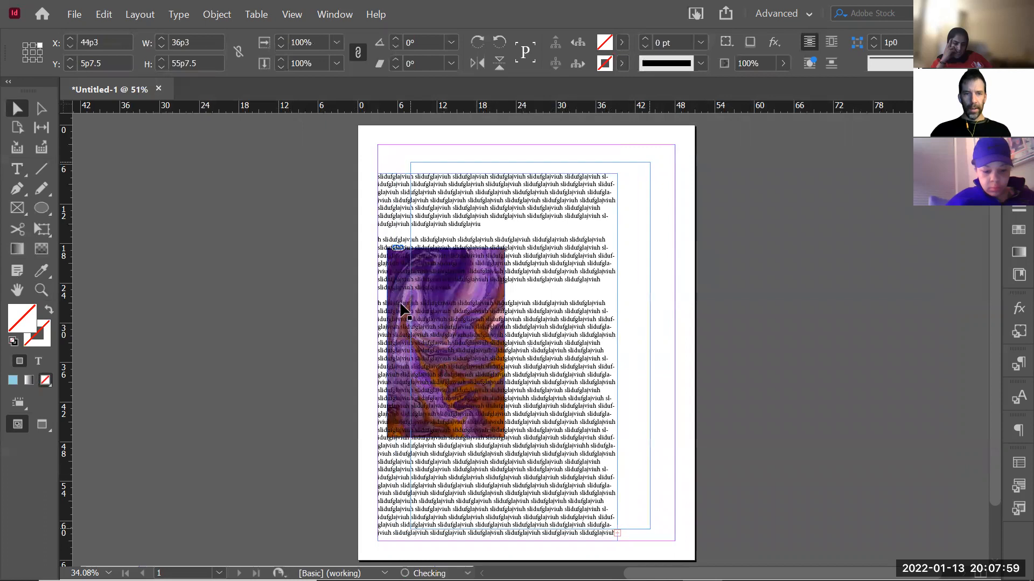
Wrap the text around the image's bounding box and reposition the image against the left page margin, slightly higher than before
left_click(395, 321)
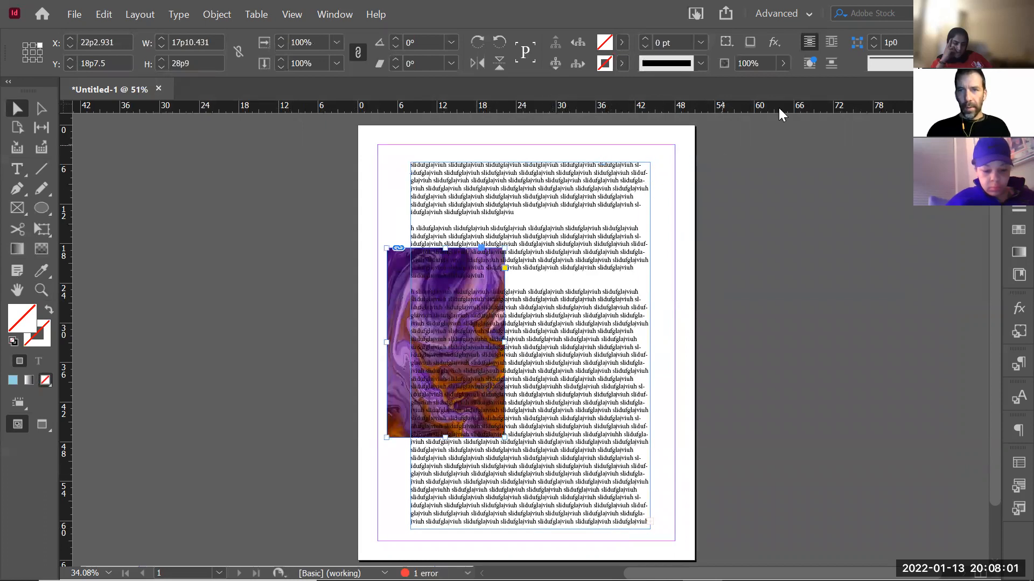
left_click(830, 52)
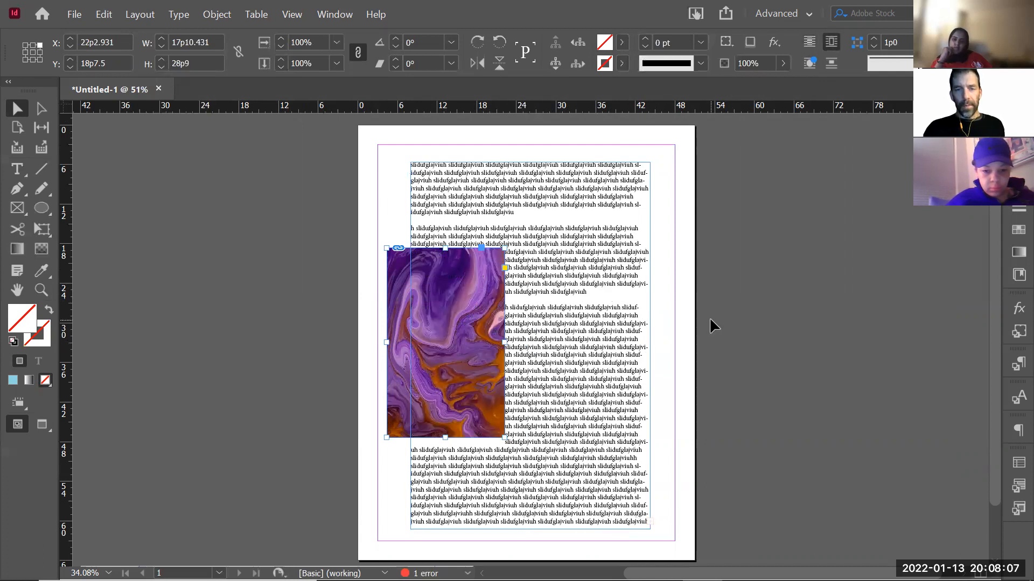
left_click_drag(402, 327, 496, 303)
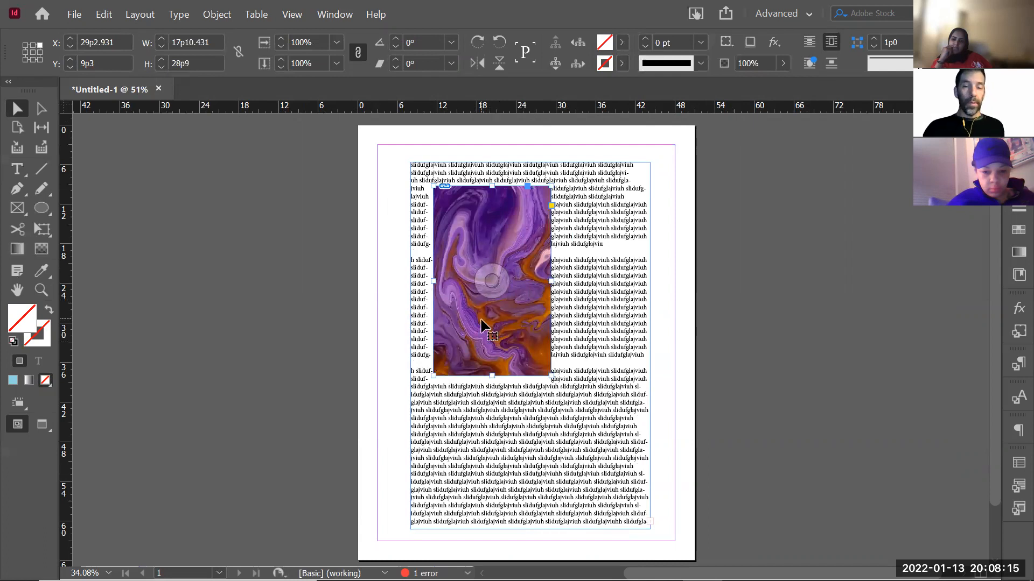
left_click_drag(463, 322, 414, 358)
Shrink the text frame to about 17p1.5 by 26p10.5 at the page's left edge, threading its overflow into a 17p10.5 by 28p9 frame at the right margin
left_click_drag(548, 211, 494, 203)
left_click_drag(598, 522, 471, 331)
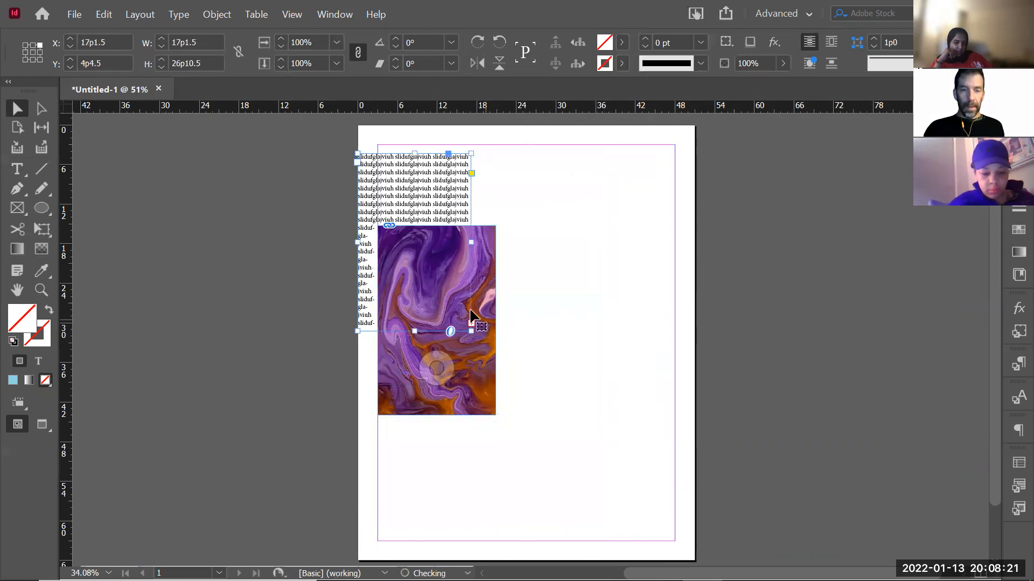
left_click(471, 323)
mouse_move(556, 261)
left_mouse_down()
mouse_move(656, 455)
mouse_move(675, 451)
left_mouse_up()
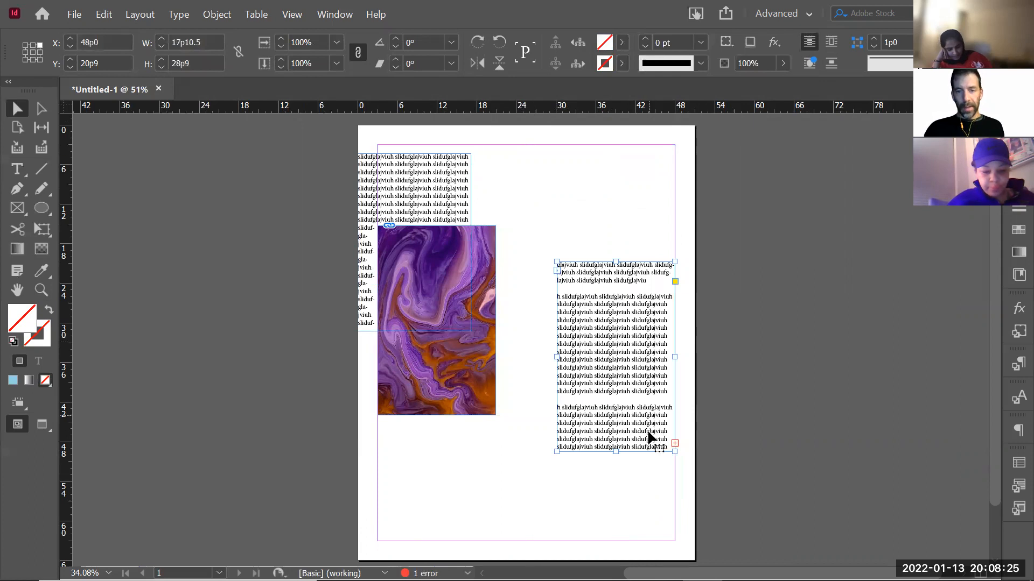
left_click(616, 462)
left_click(602, 428)
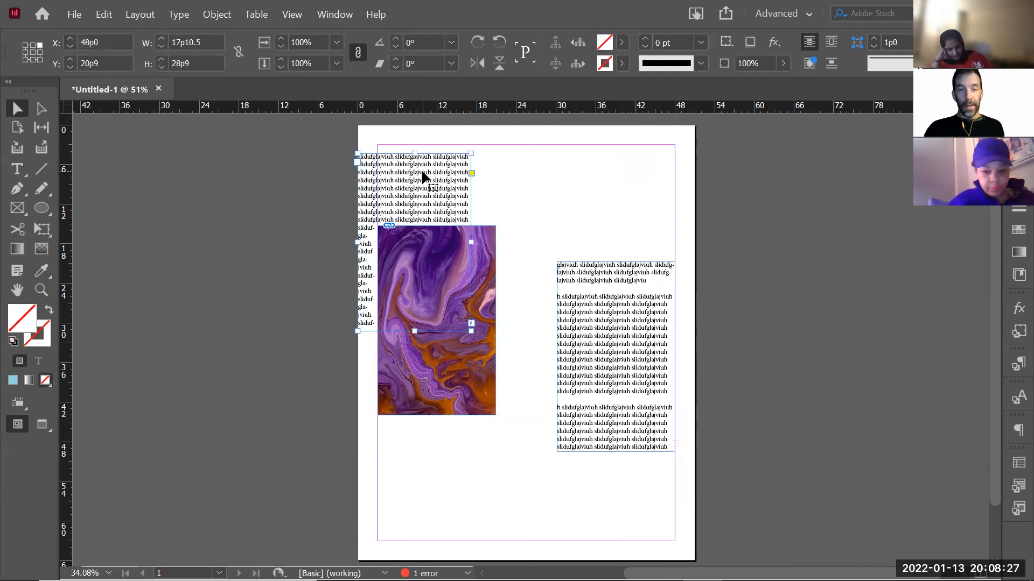
left_click_drag(677, 442, 674, 445)
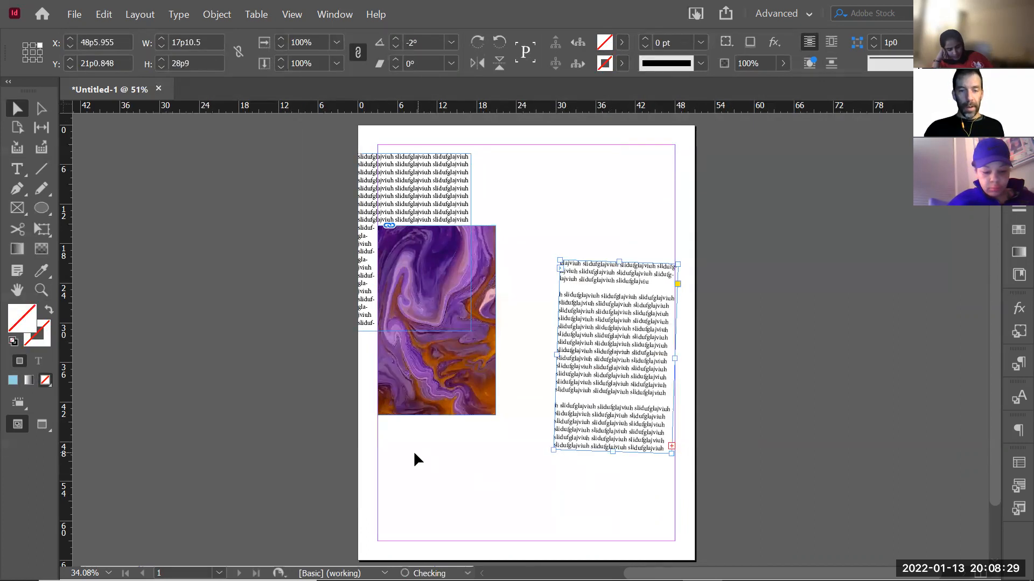
key("ctrl+z")
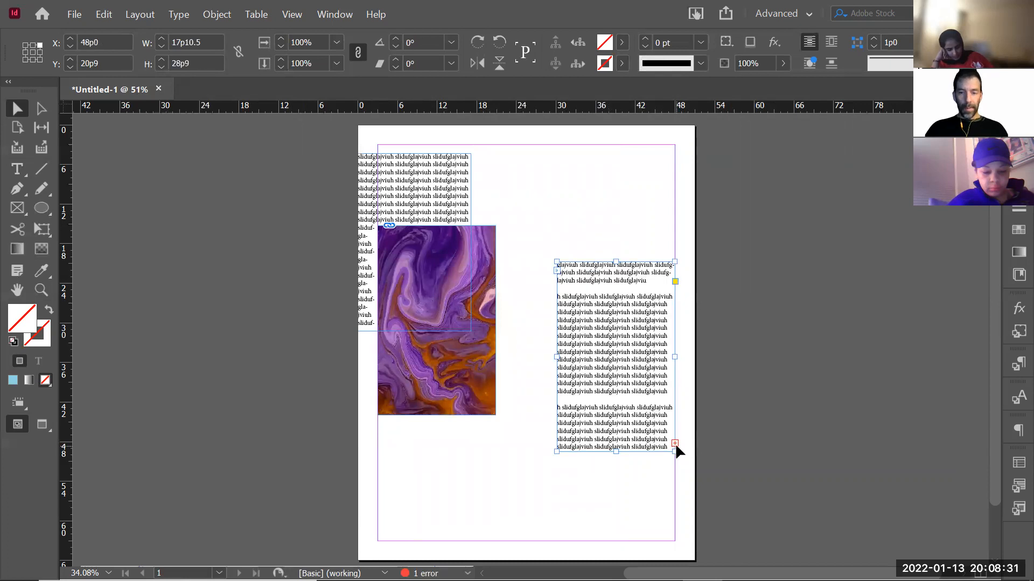
Thread the overset text of the second frame into a third text frame below the image, ending at the bottom margin
left_click(675, 443)
left_click_drag(411, 439, 522, 540)
left_click(609, 508)
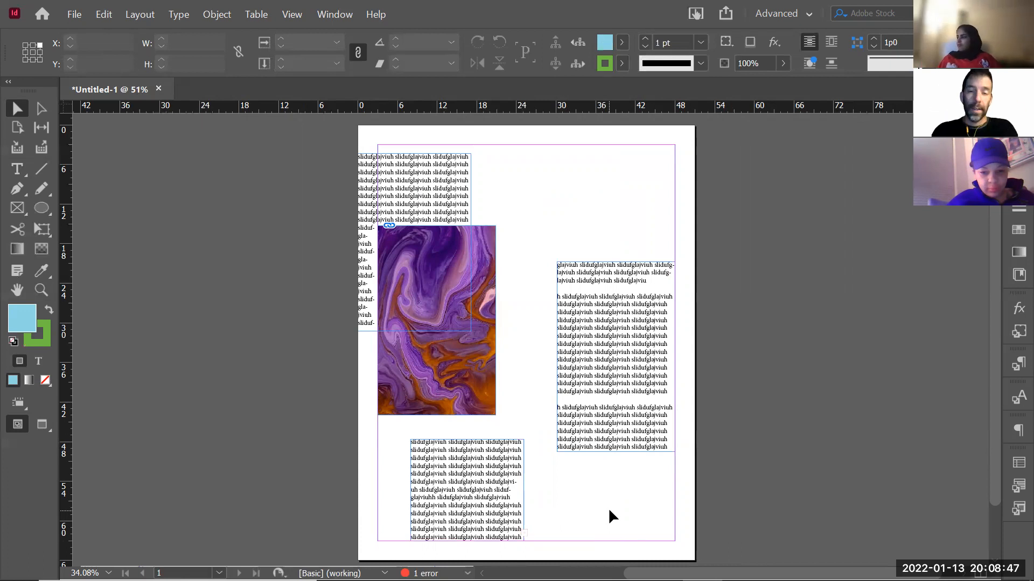
Shift the image content about 4p0 upward inside its frame, undoing the larger sideways move
left_click_drag(432, 380, 560, 387)
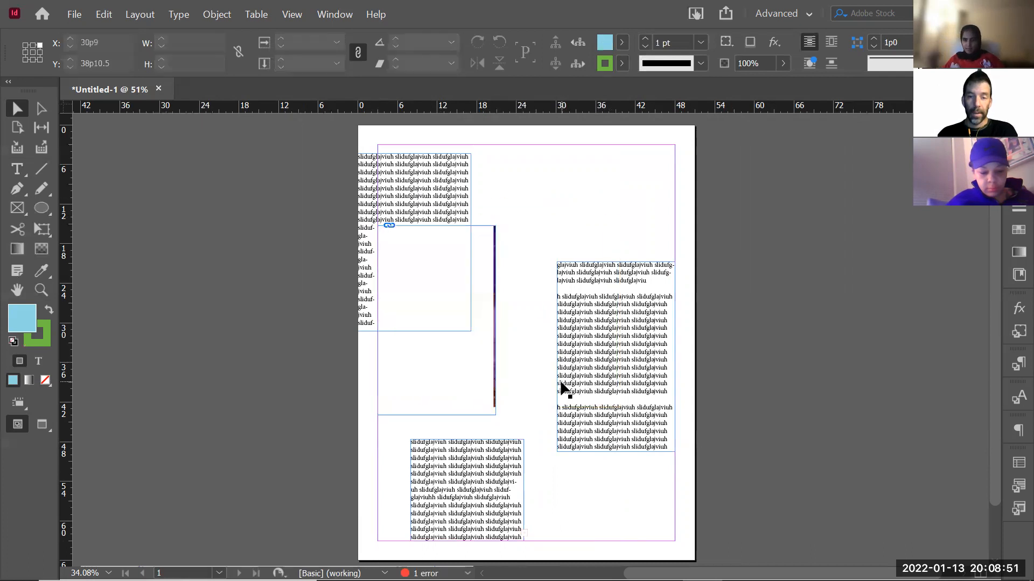
key("ctrl+z")
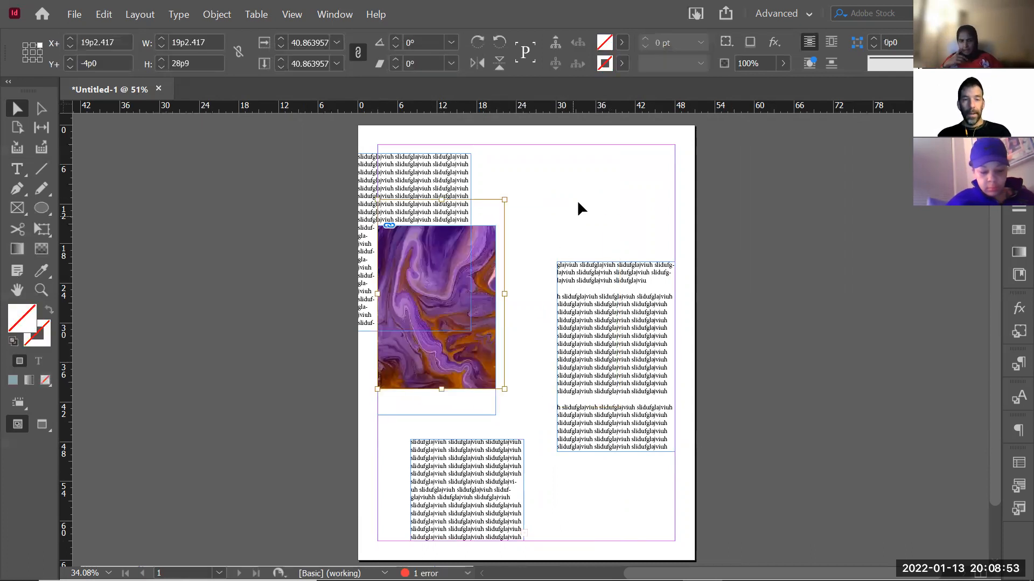
left_click(577, 199)
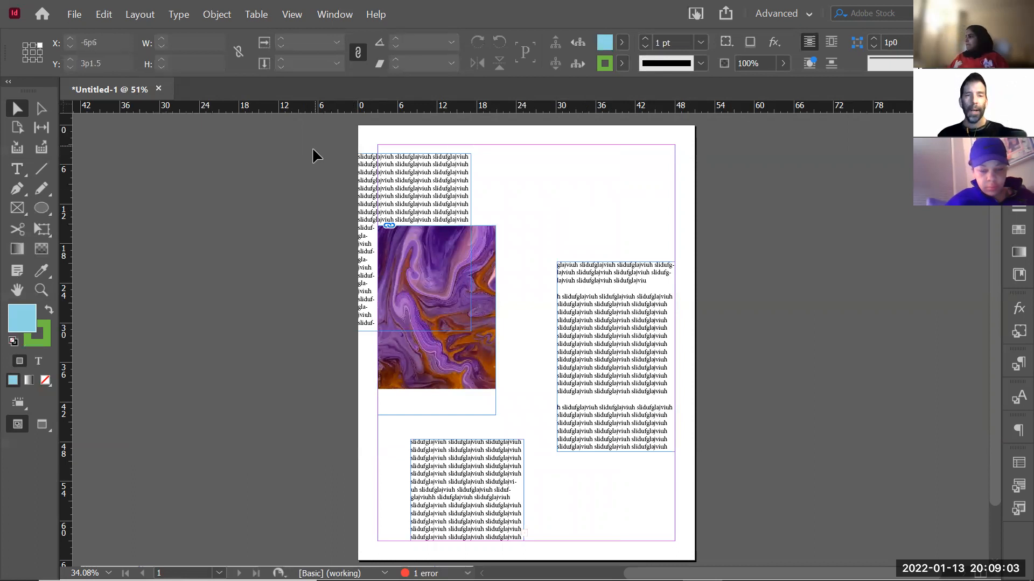
Place the Synethesia Pamphlet Title file in a frame about 26p1.5 wide and 4p10 high in the page's upper right area
left_click(74, 15)
left_click(105, 222)
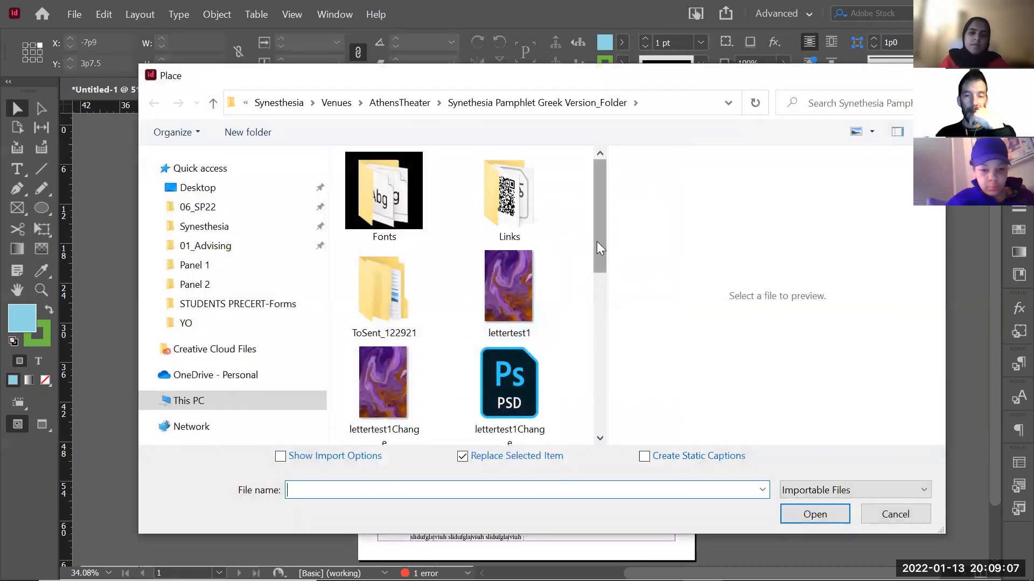
left_click_drag(596, 242, 598, 357)
left_click(398, 299)
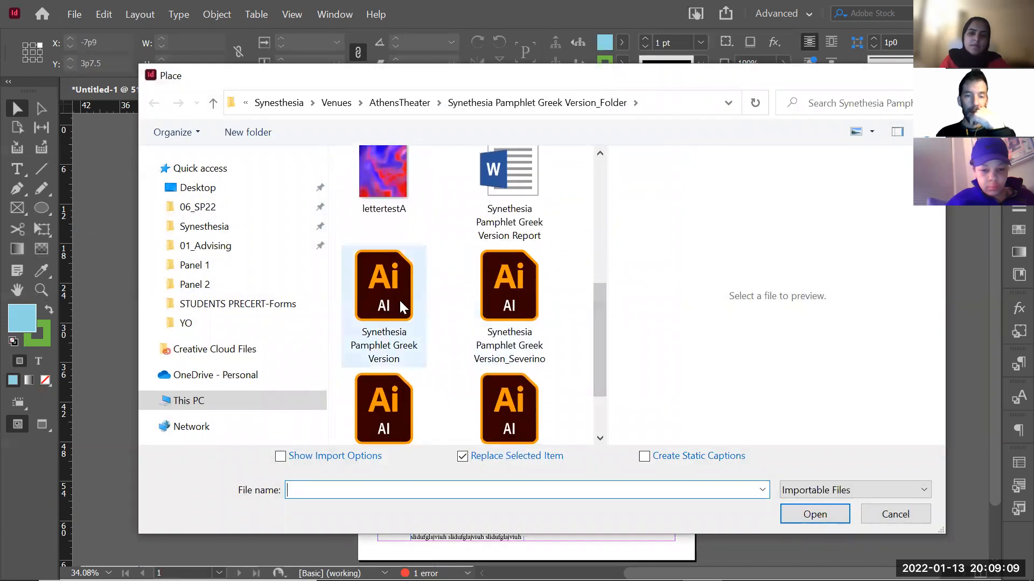
left_click(381, 413)
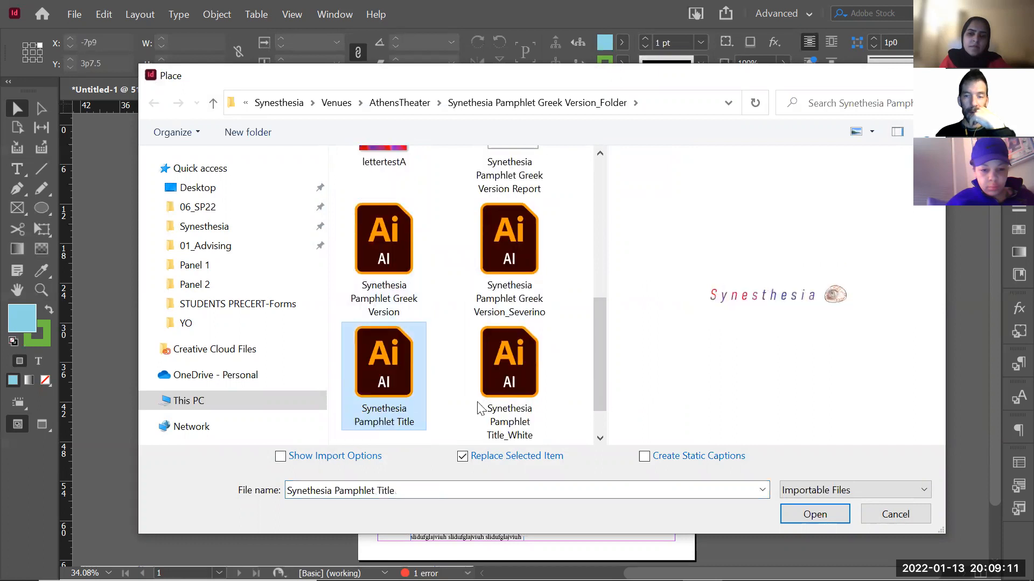
left_click_drag(600, 331, 600, 372)
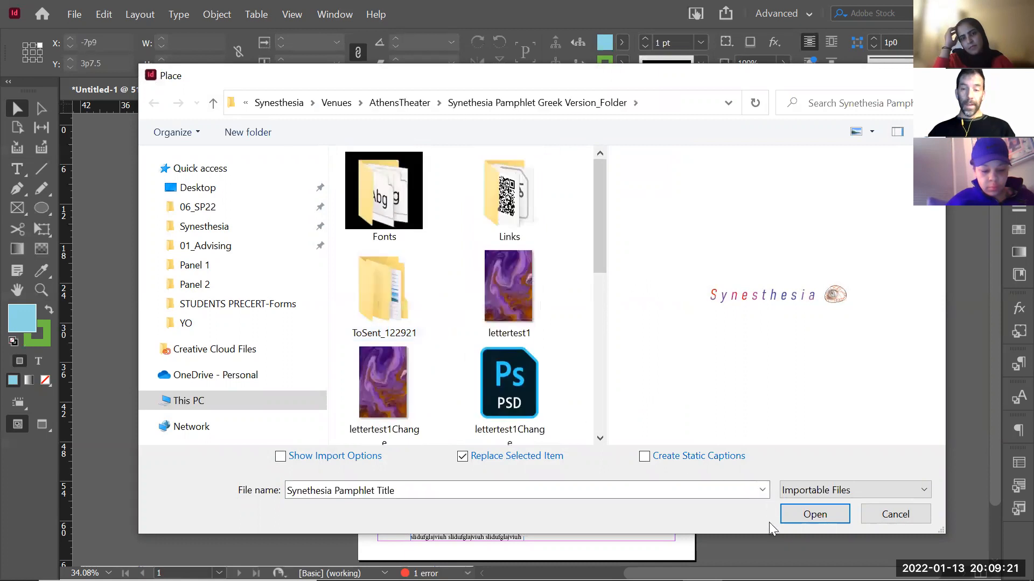
left_click(866, 566)
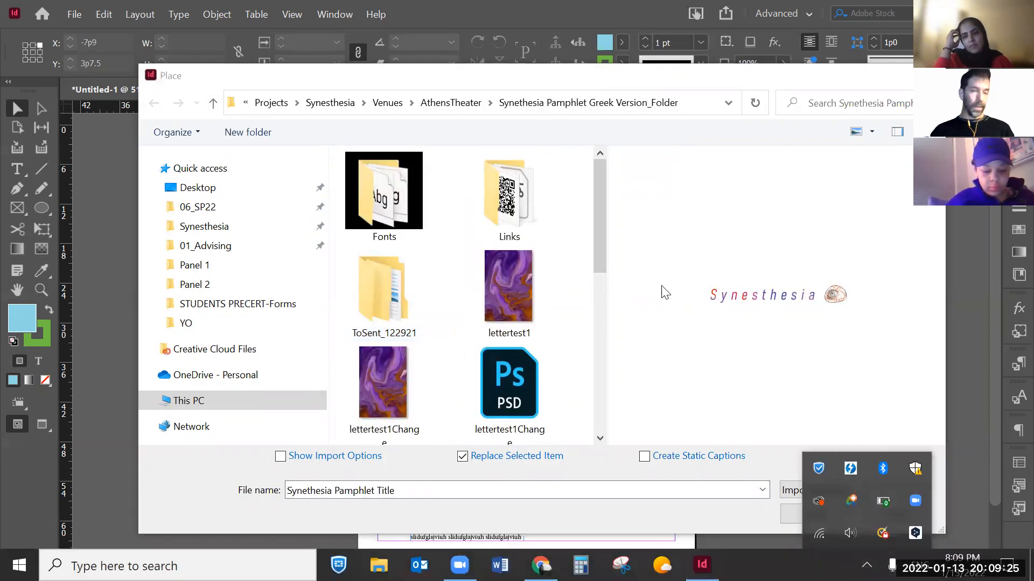
left_click(602, 79)
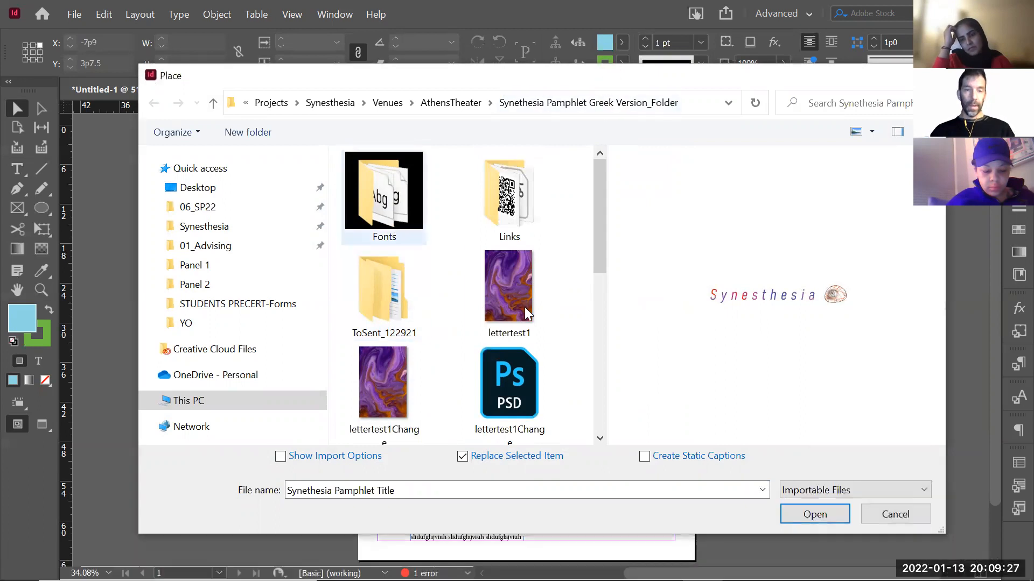
scroll(597, 315, "down", 5)
left_click(811, 515)
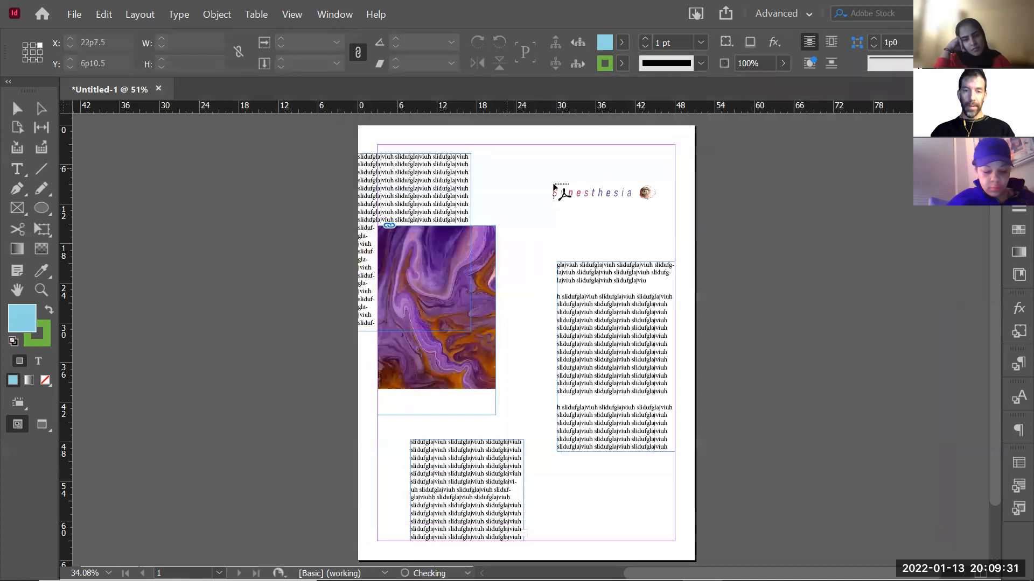
left_click_drag(494, 165, 669, 198)
Examine the edges of the placed title's first letters at high magnification, and view the whole title at 200%
key("z")
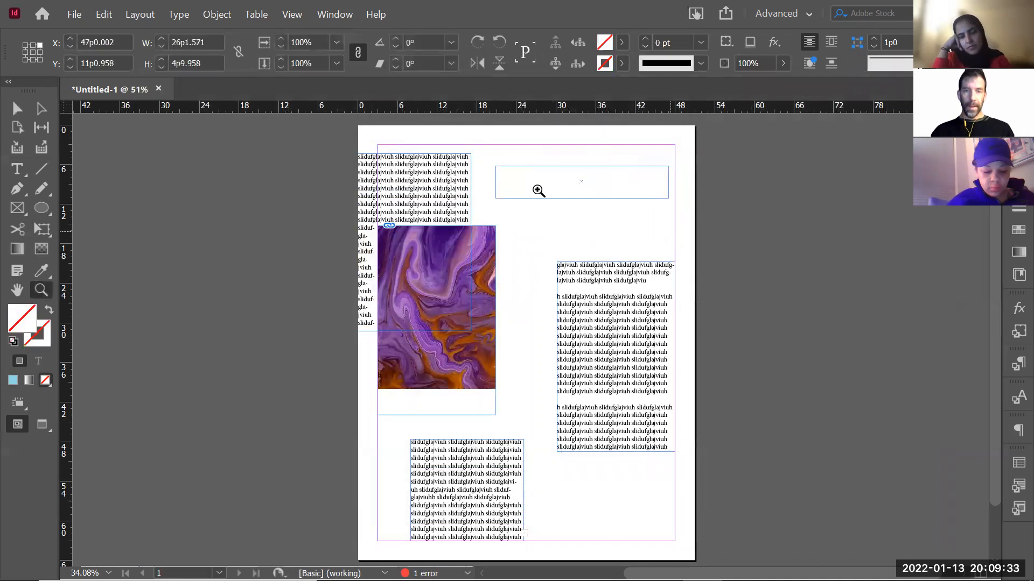
left_click_drag(488, 160, 561, 208)
left_click_drag(200, 183, 558, 438)
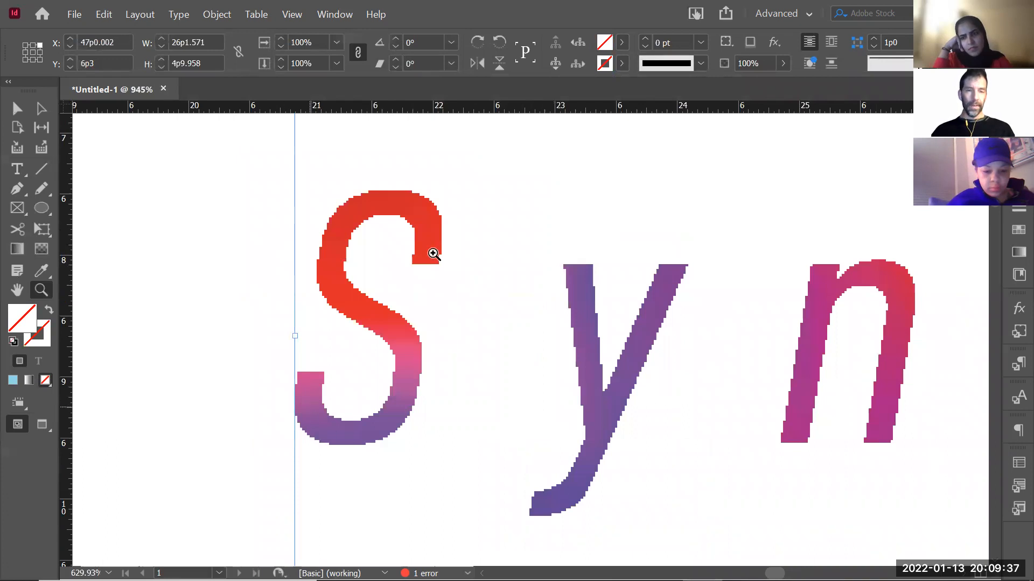
left_click_drag(245, 180, 496, 504)
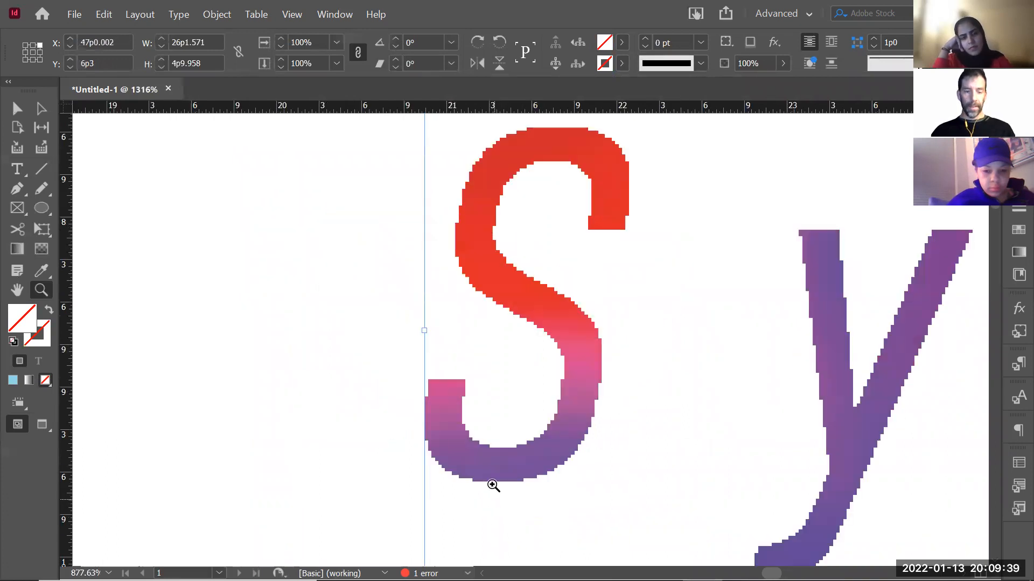
left_click(367, 332, "alt")
left_click(524, 315, "alt")
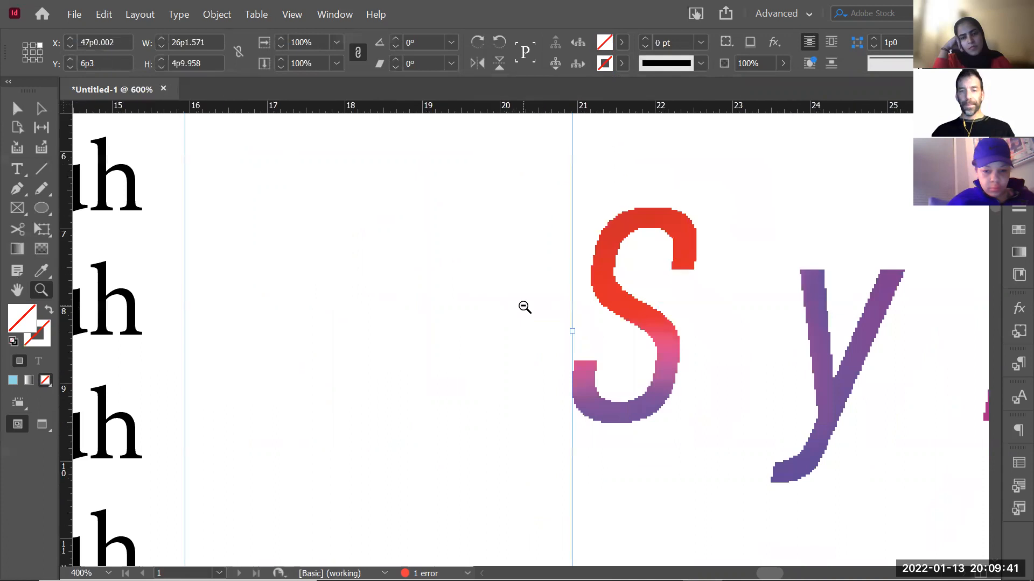
left_click(524, 315, "alt")
key("v")
left_click(524, 309)
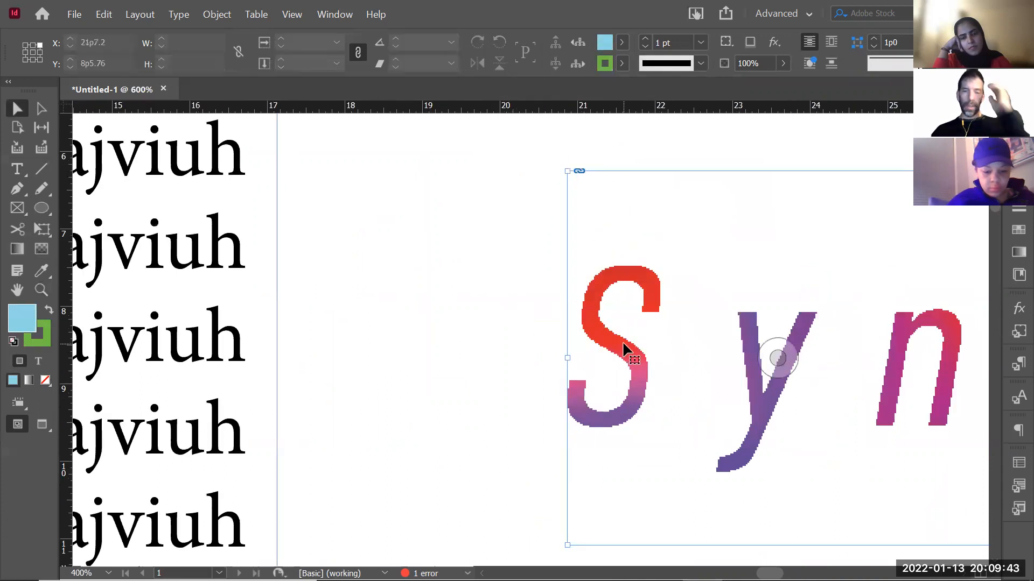
left_click(626, 349)
key("z")
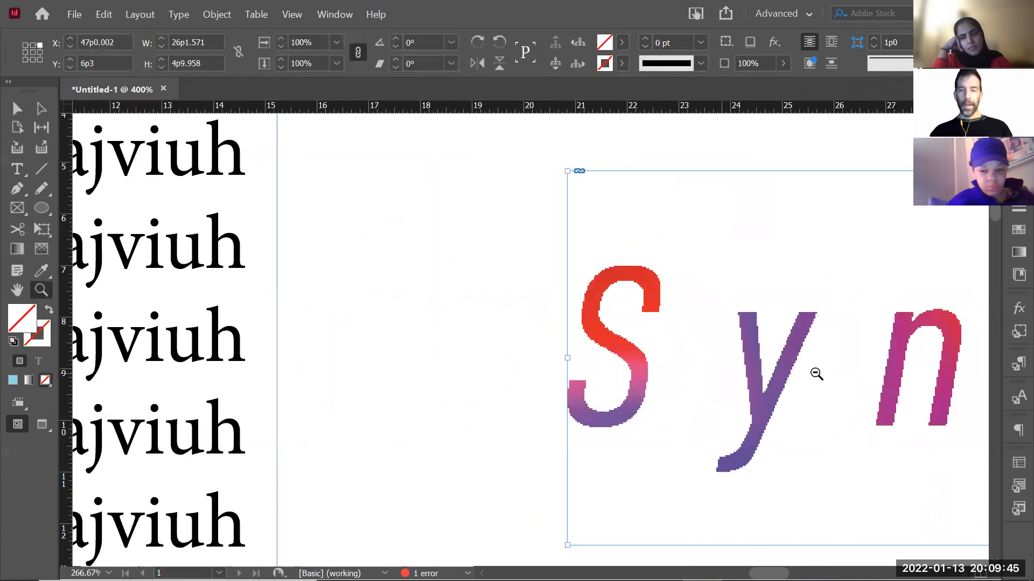
left_click(780, 376, "alt")
left_click(797, 377, "alt")
left_click(796, 379, "alt")
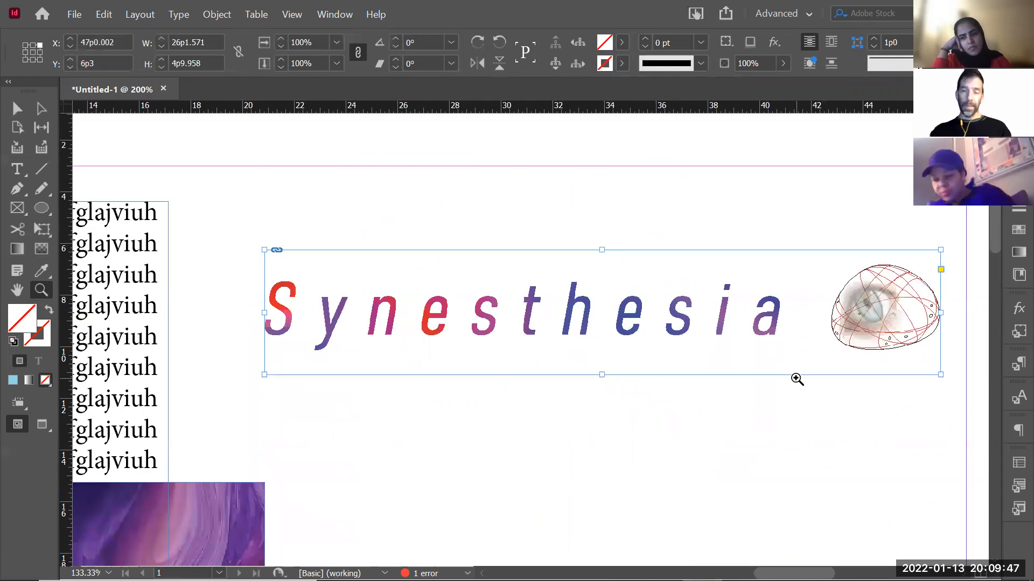
Set the placed Synesthesia title's display performance to High Quality Display
left_click_drag(434, 231, 637, 429)
key("v")
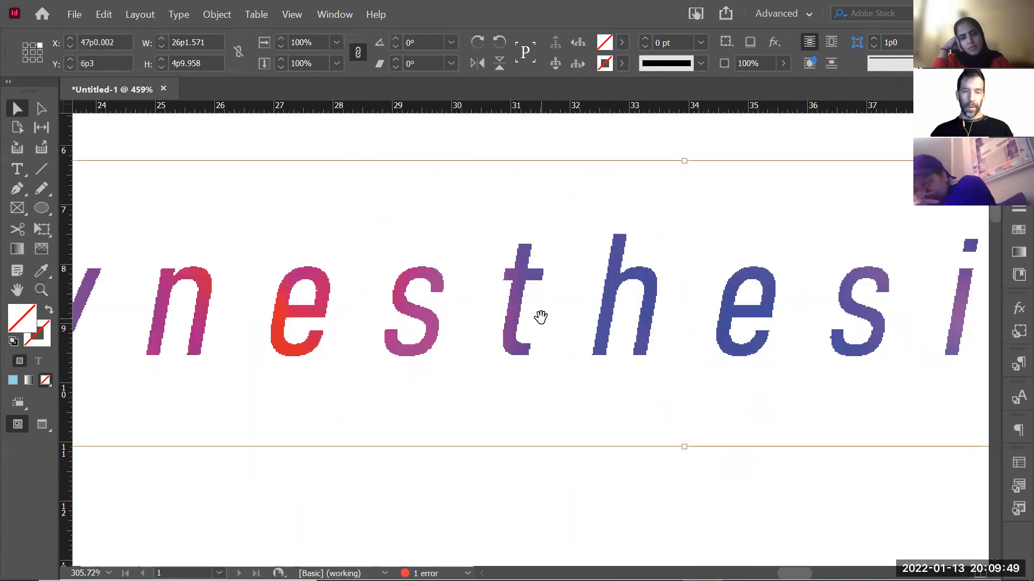
right_click(541, 318)
left_click(477, 487)
right_click(505, 370)
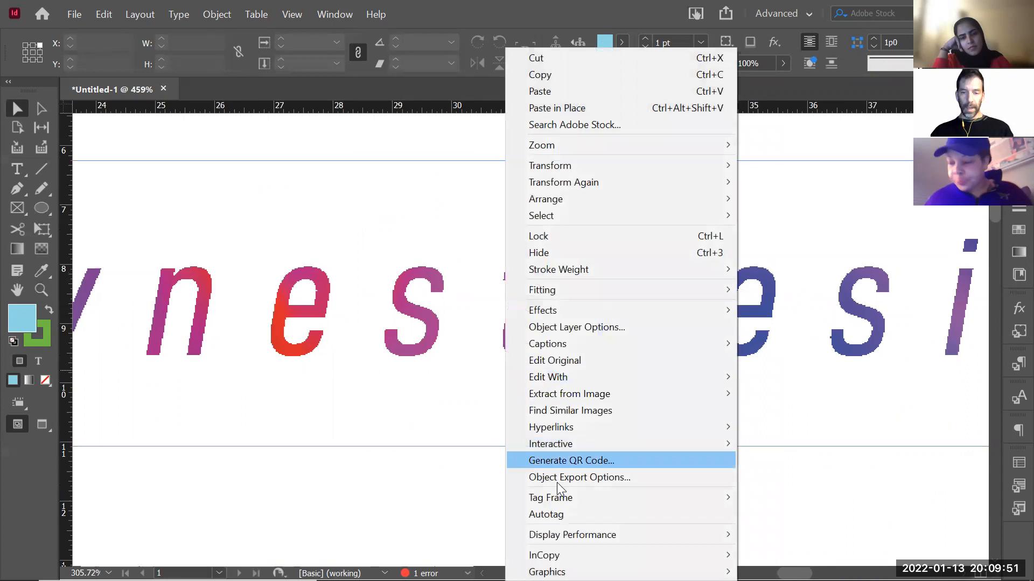
mouse_move(559, 531)
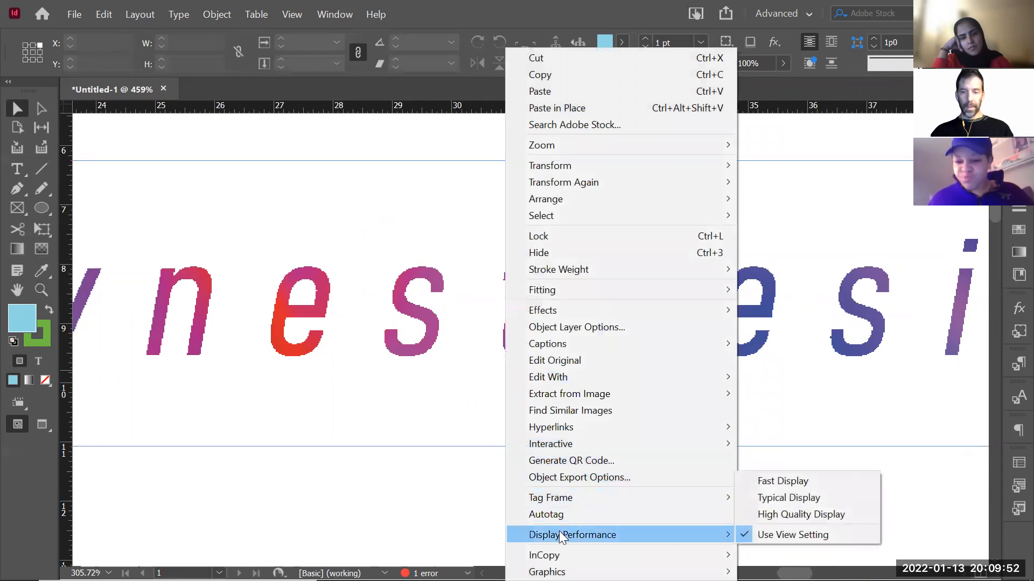
left_click(788, 516)
Examine the edges of the title's letters at high magnification, and view the title within the page at 100%
left_click(399, 322)
key("z")
left_click(443, 381)
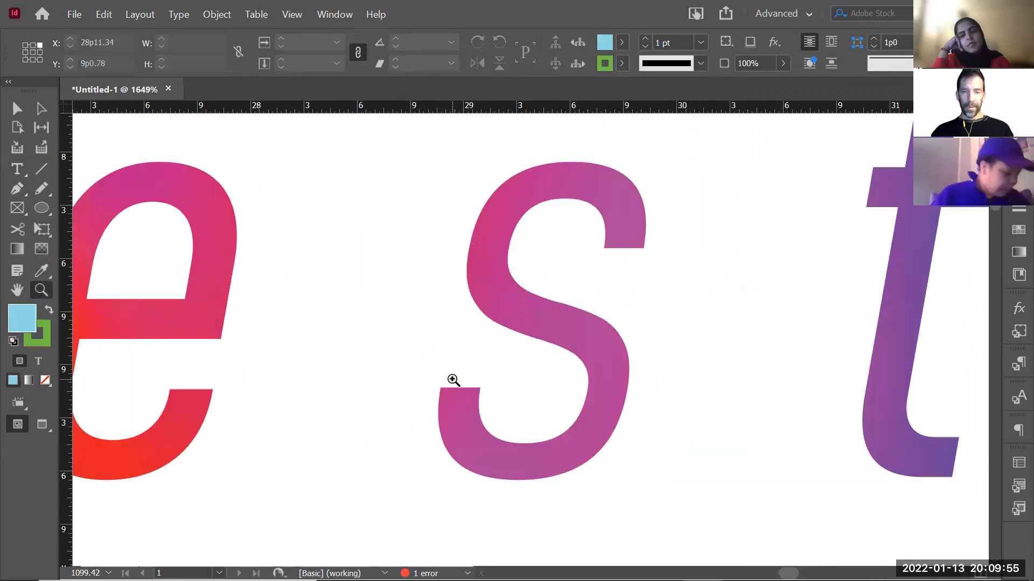
left_click_drag(217, 309, 711, 300)
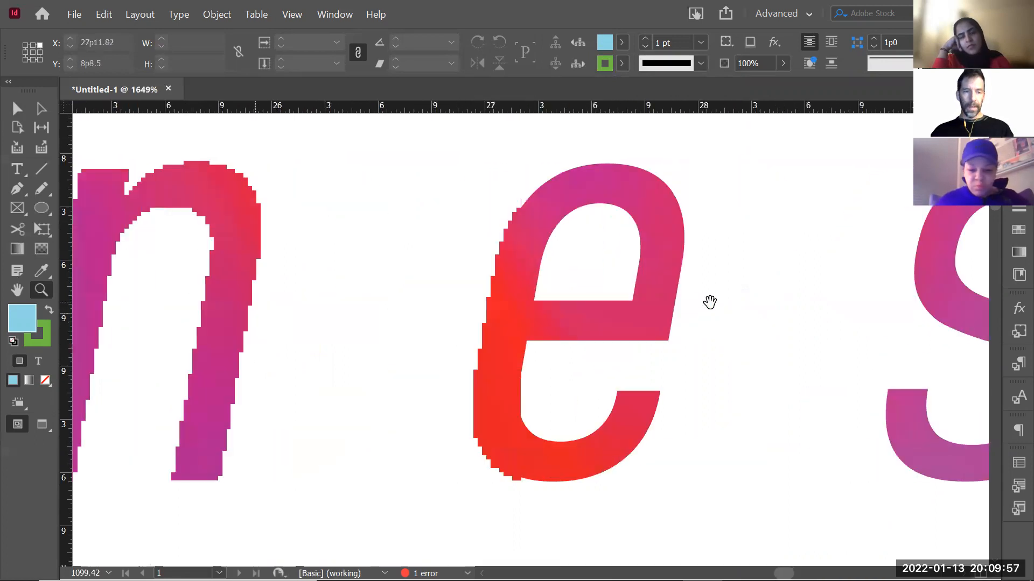
left_click(427, 292)
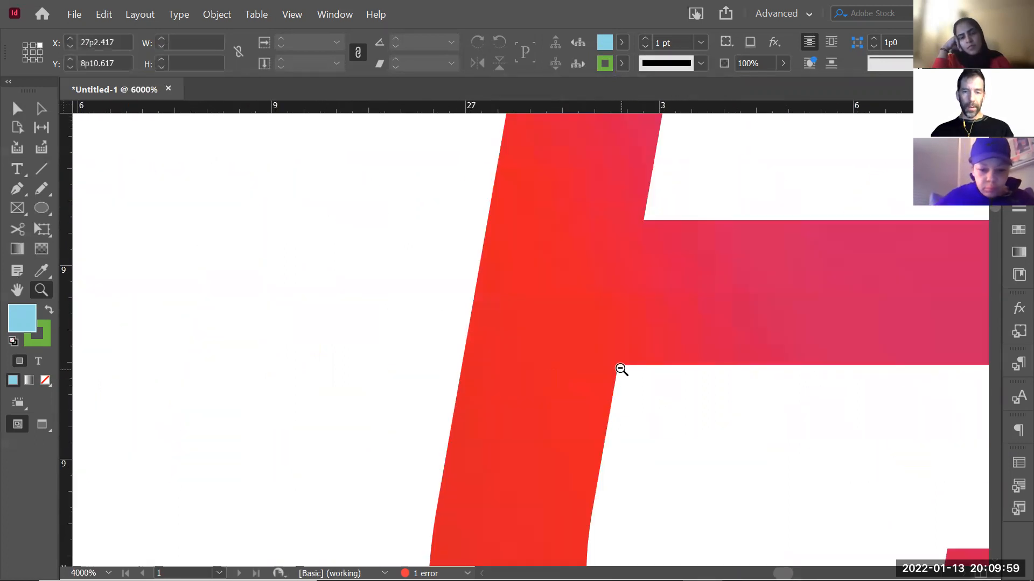
left_click(618, 370, "alt")
left_click(613, 364, "alt")
left_click(635, 313, "alt")
left_click(636, 313, "alt")
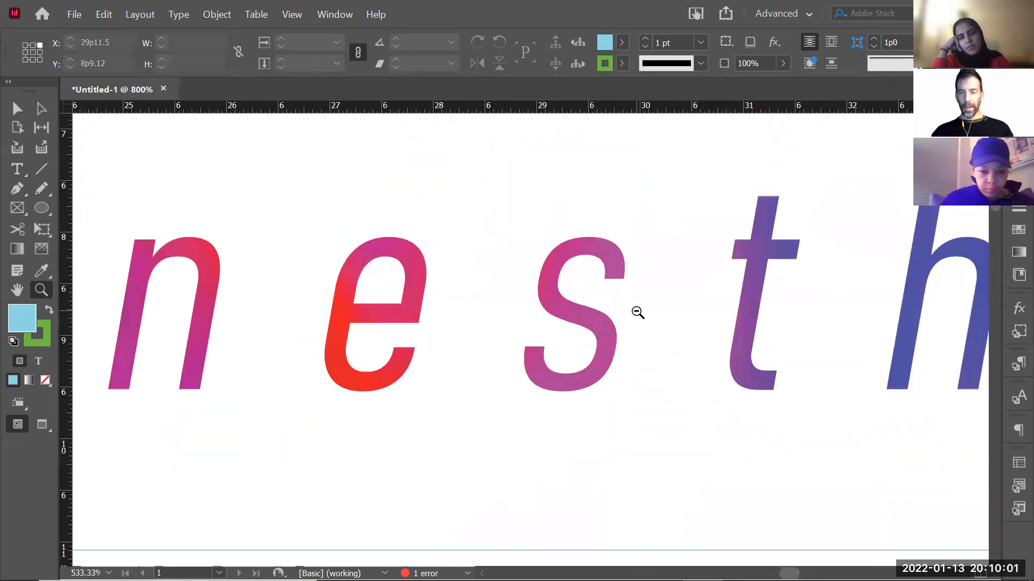
left_click(636, 312, "alt")
left_click(636, 312, "alt")
left_click(636, 311, "alt")
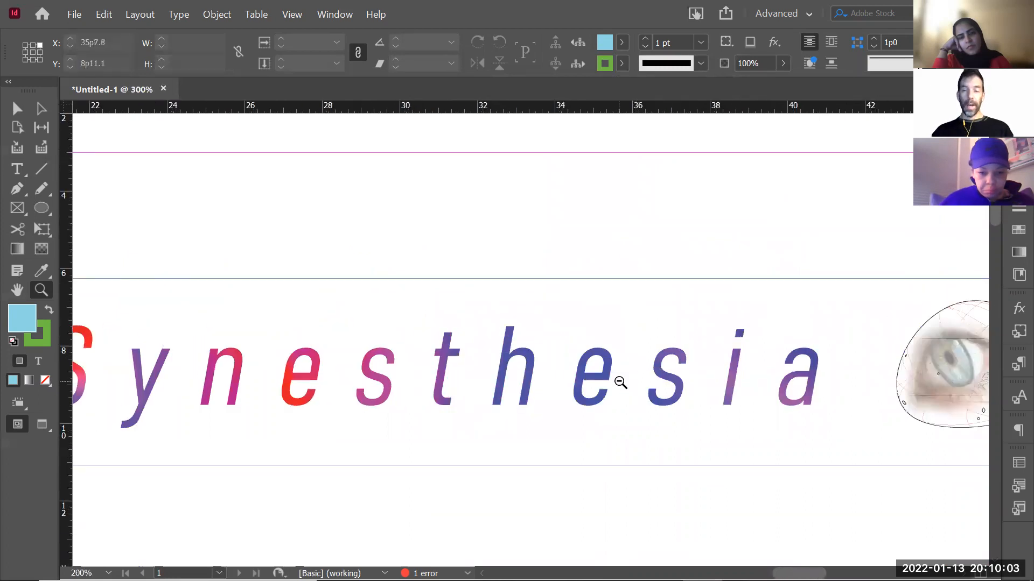
left_click(570, 412, "alt")
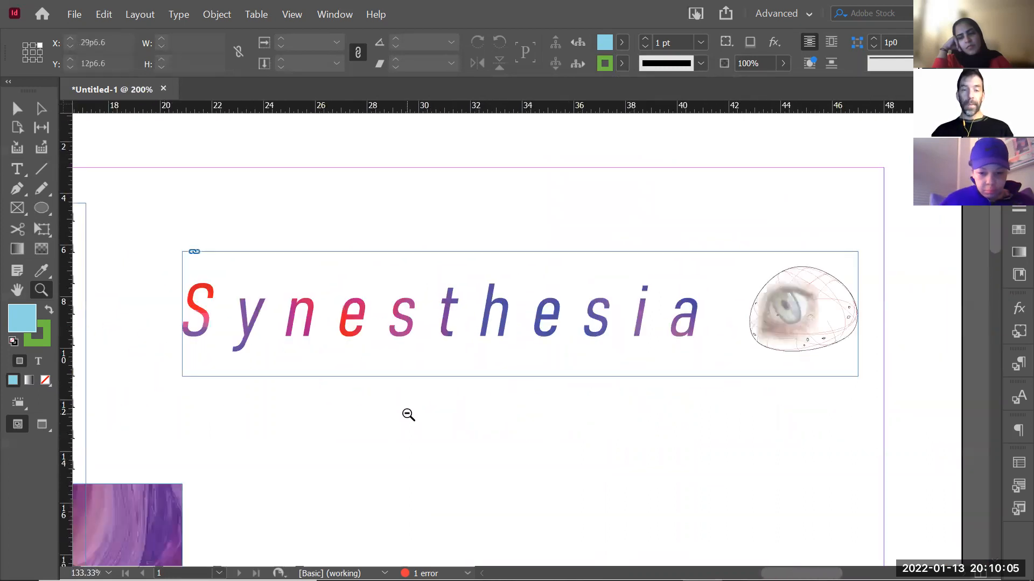
left_click(407, 414, "alt")
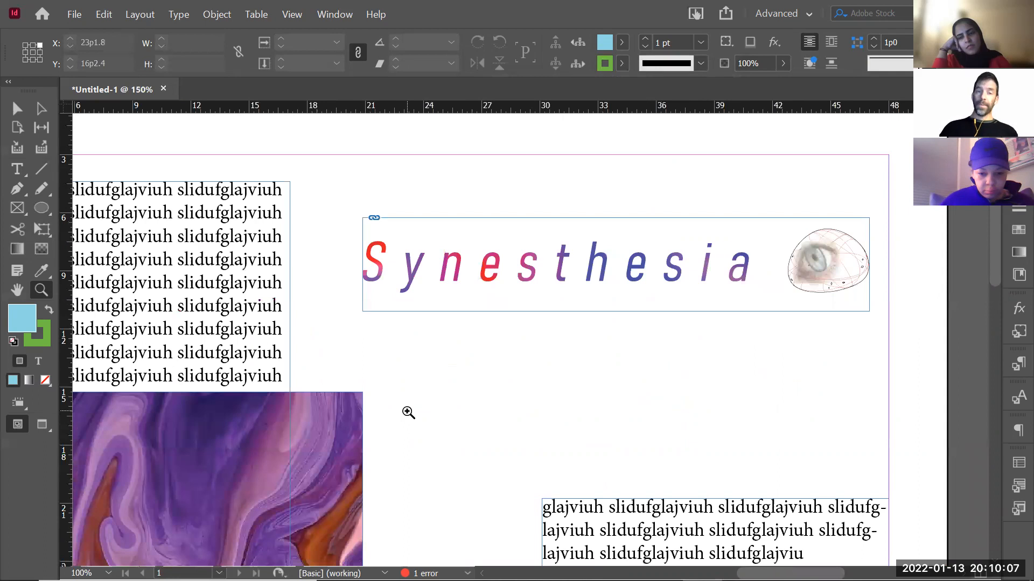
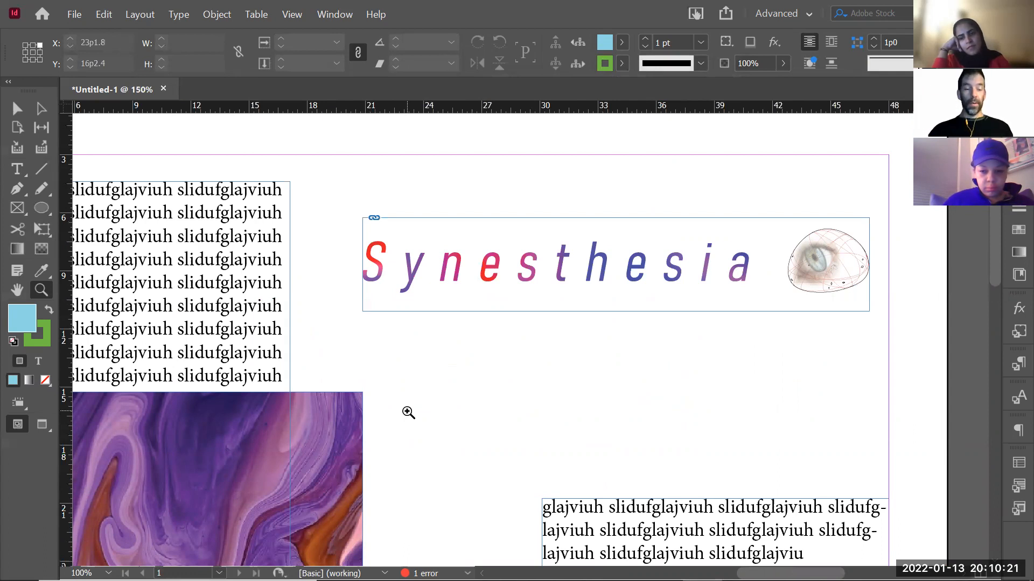
left_click(470, 420, "alt")
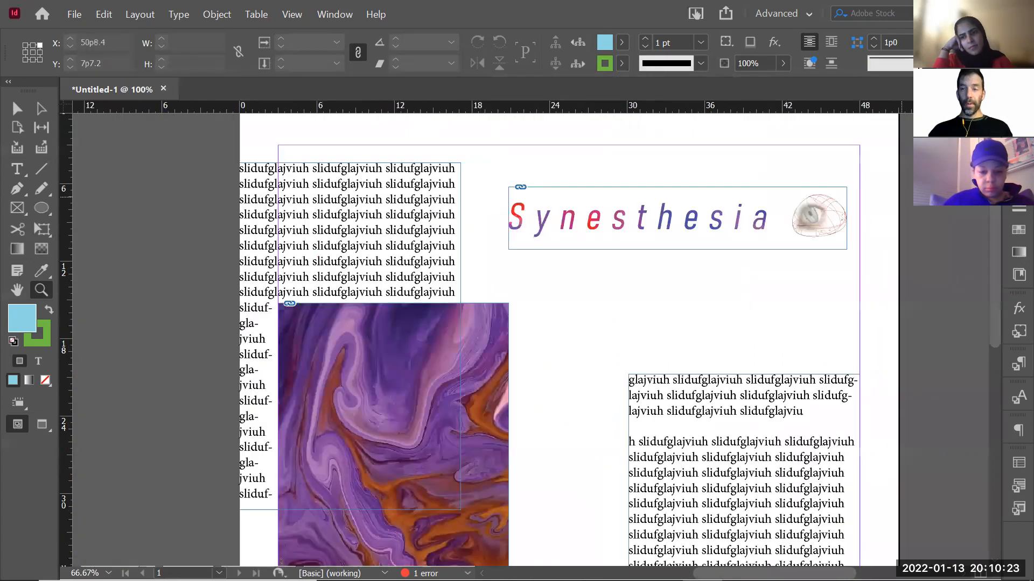
Create a new layer named images
left_click(1019, 101)
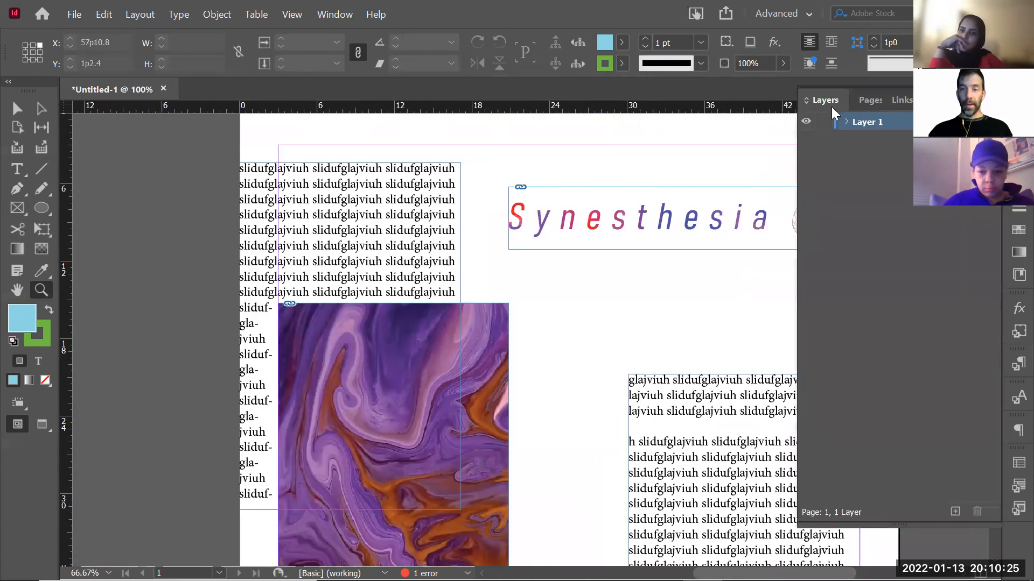
left_click(992, 100)
left_click(856, 104)
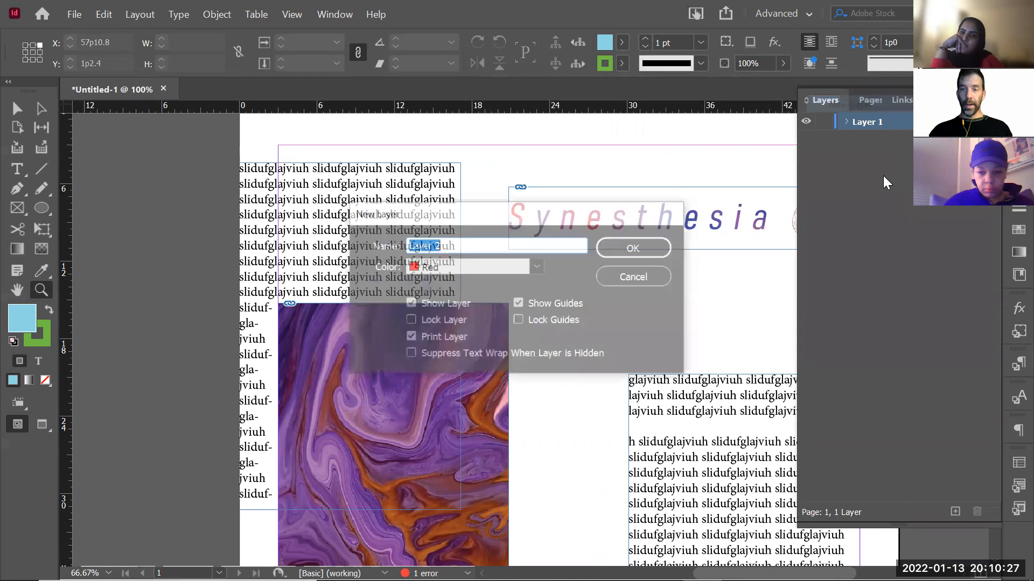
type("images")
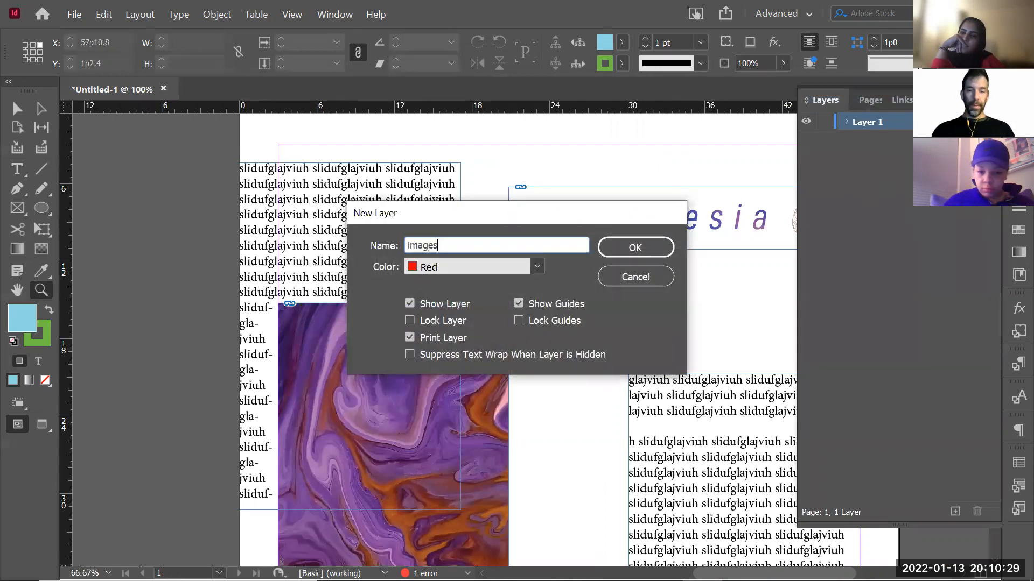
key("Return")
Move the purple marbled image onto the images layer and check the assignment by toggling that layer's visibility
key("v")
left_click(495, 397)
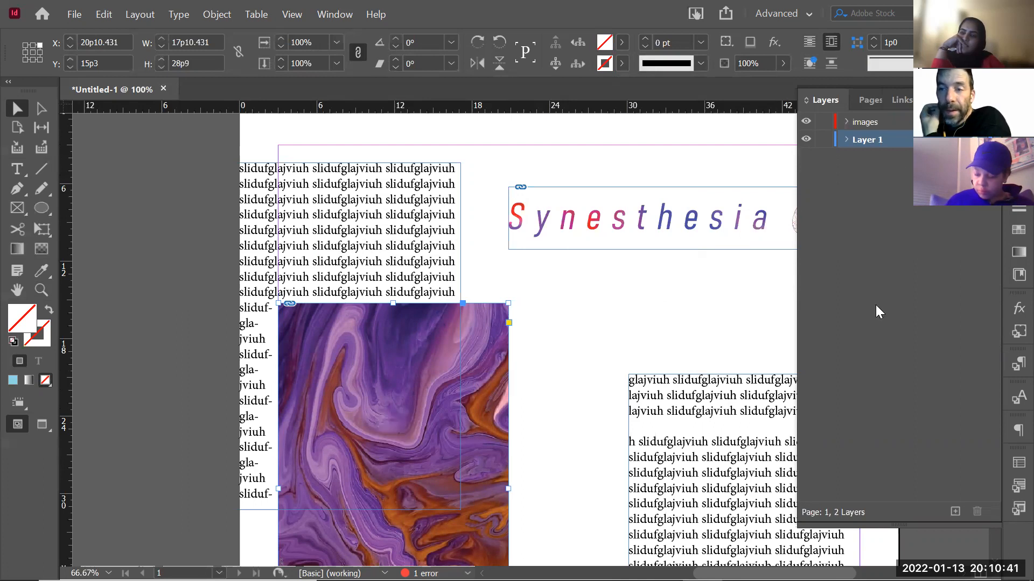
left_click(705, 258)
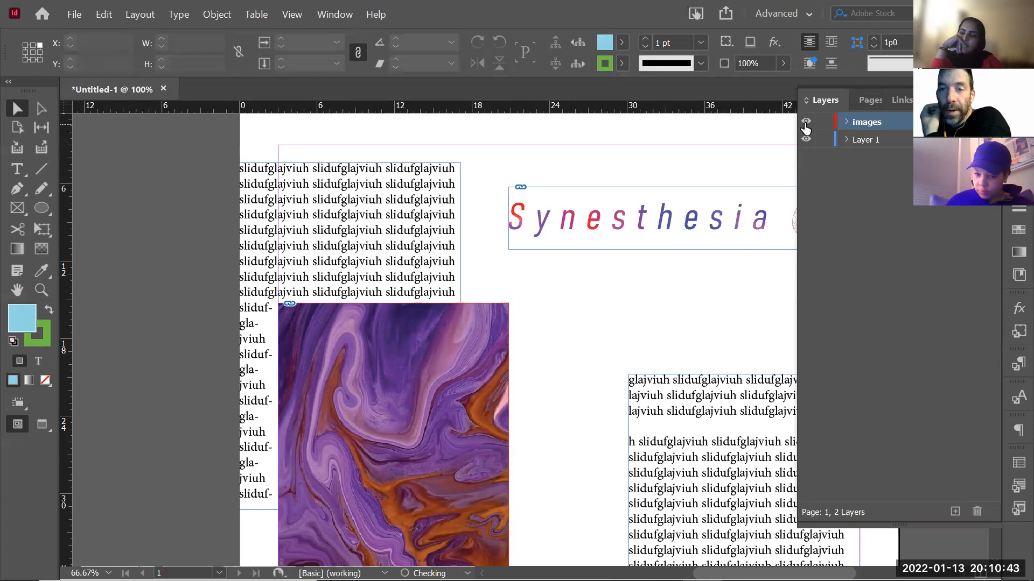
left_click(805, 125)
left_click(806, 125)
left_click(805, 125)
left_click(806, 125)
left_click(806, 125)
left_click(805, 125)
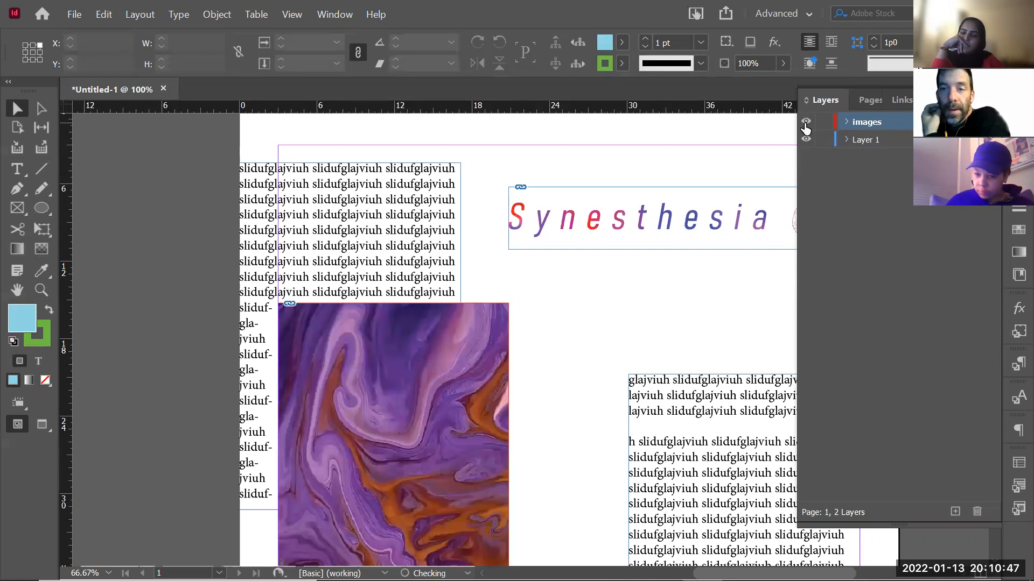
Create a new layer named Text
left_click(994, 99)
left_click(840, 104)
type("Tex")
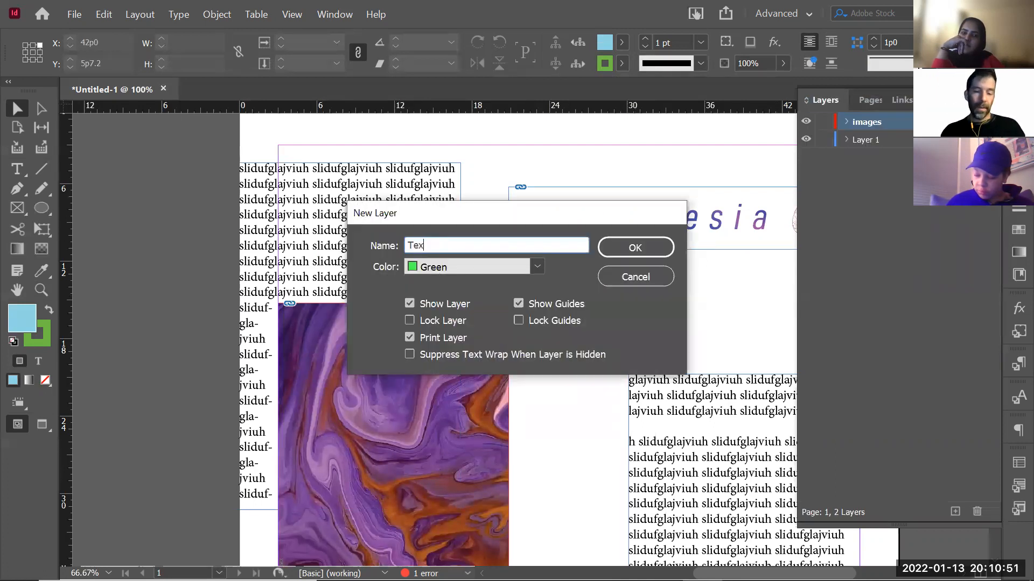
type("t")
key("Return")
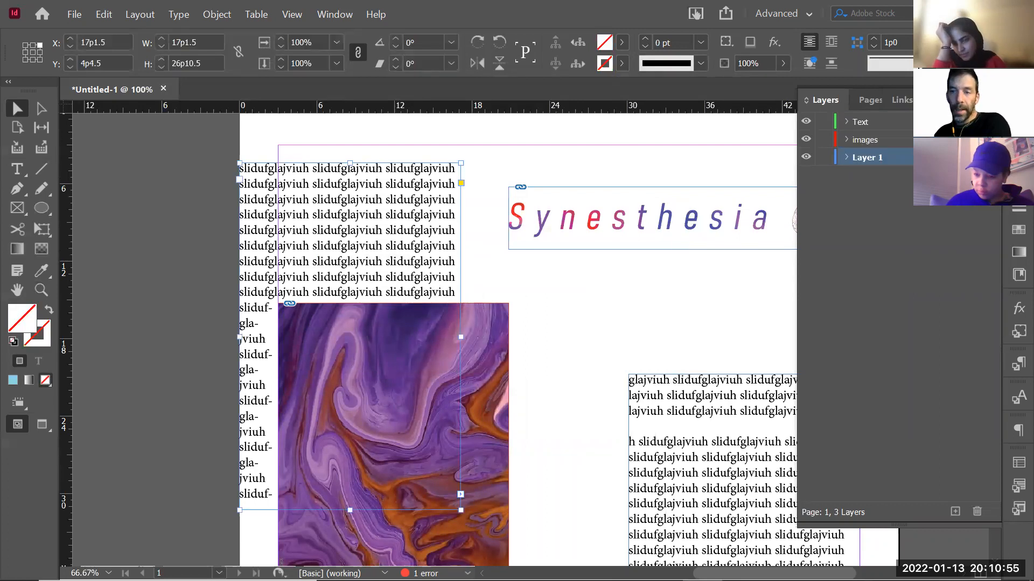
Move the first text frame onto the Text layer and check it by hiding and showing that layer
left_click(862, 121)
left_click(806, 122)
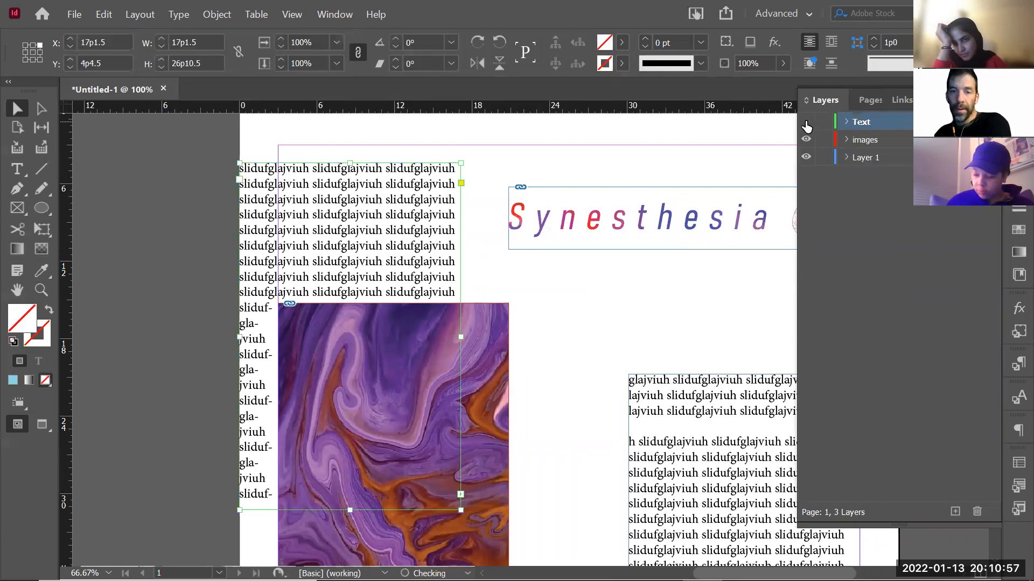
left_click(806, 123)
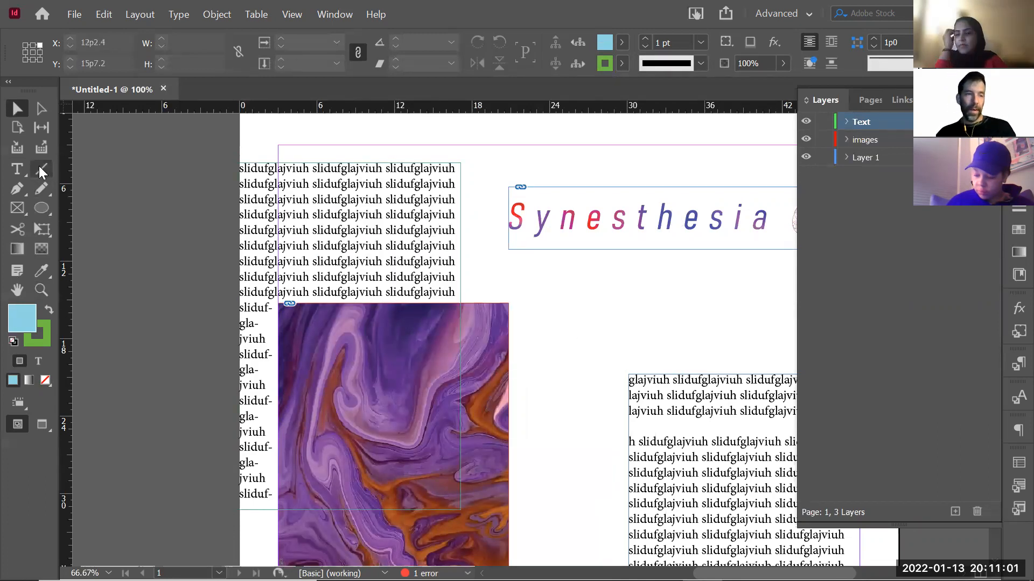
Draw an ellipse about 6p6 wide and 6p7 high on the Text layer, in the empty space below the title
left_click(40, 209)
left_click_drag(550, 280, 634, 365)
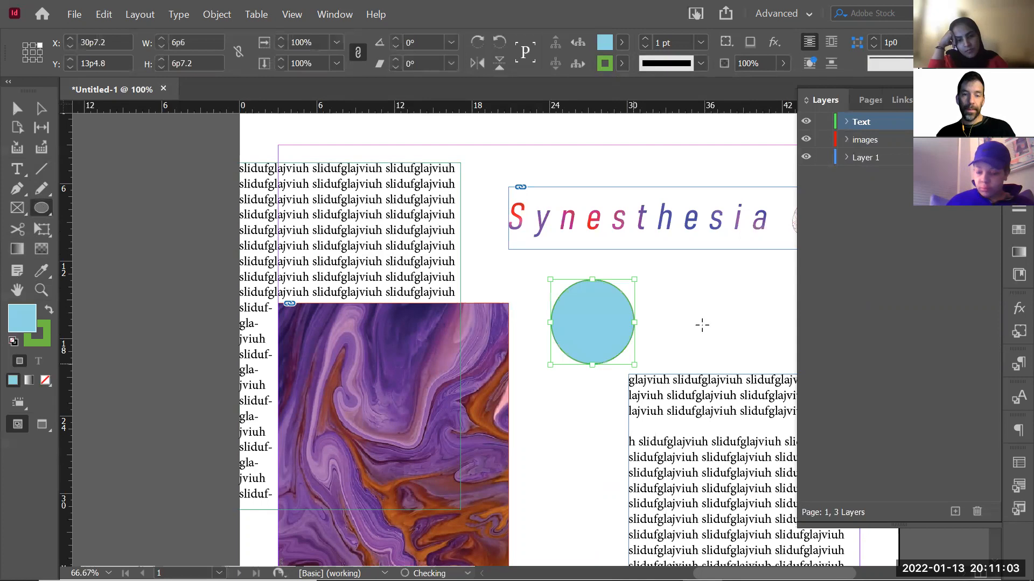
Create a new layer named Geometry
left_click(991, 100)
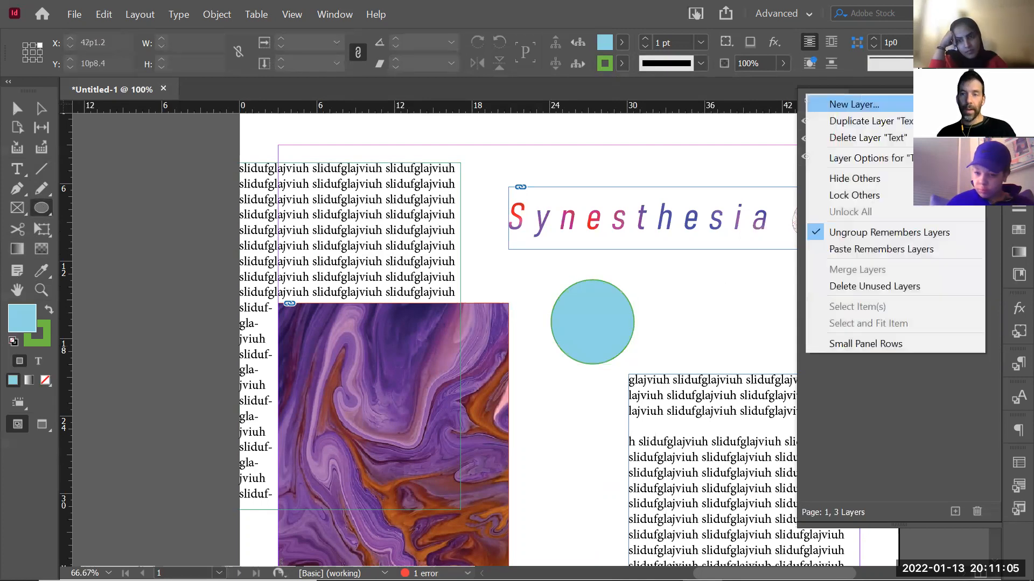
left_click(883, 103)
type("Geom")
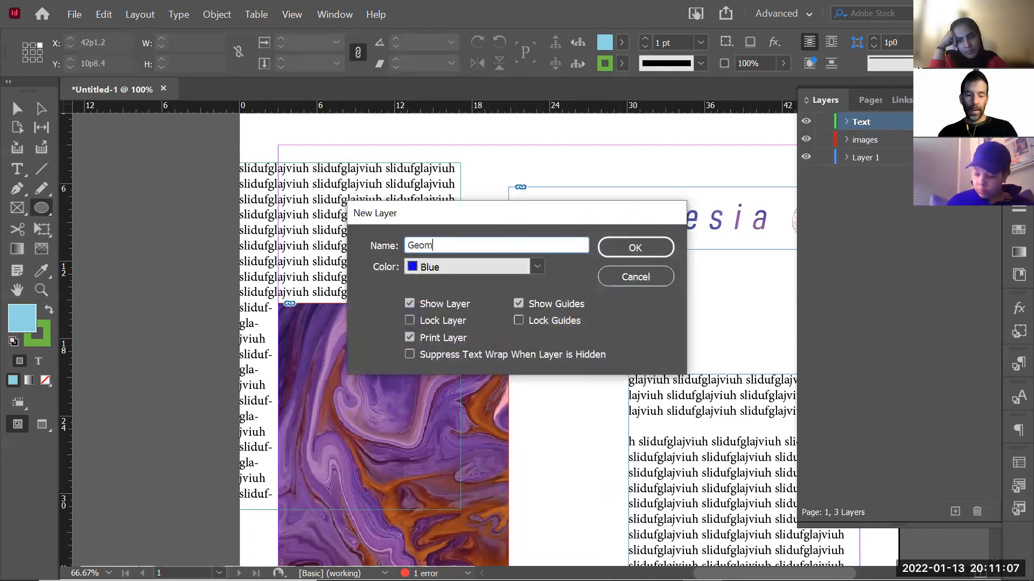
type("etry")
key("Return")
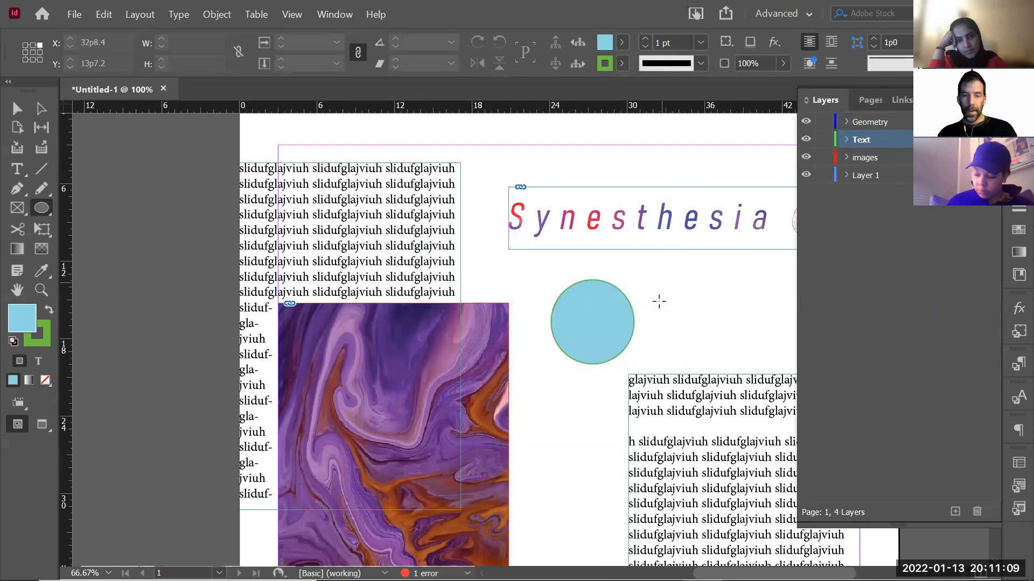
Move the blue circle onto the Geometry layer and check it by hiding and showing that layer
left_click_drag(665, 348, 606, 311)
key("ctrl+z")
key("v")
left_click(617, 308)
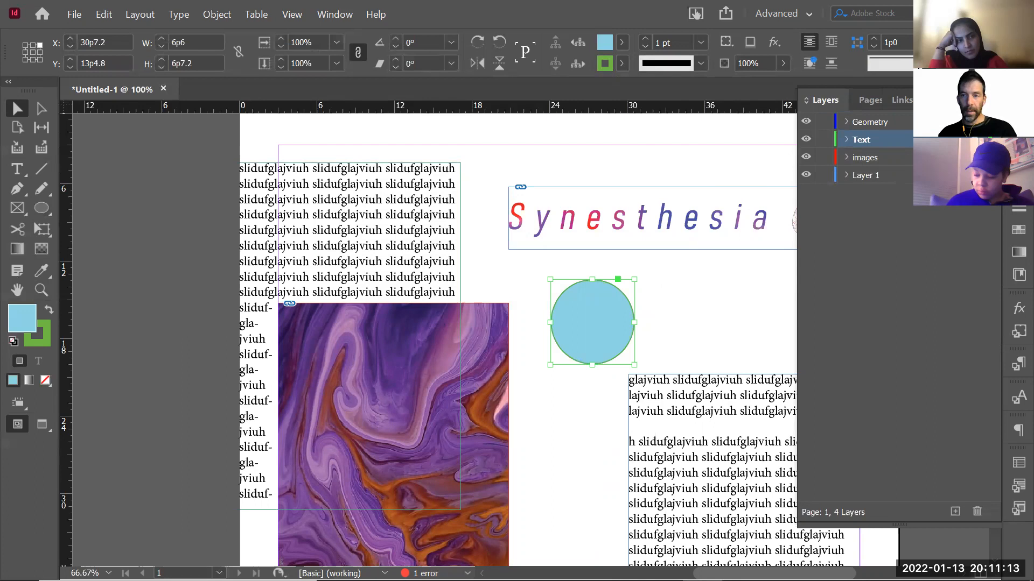
left_click_drag(992, 139, 992, 122)
left_click(806, 122)
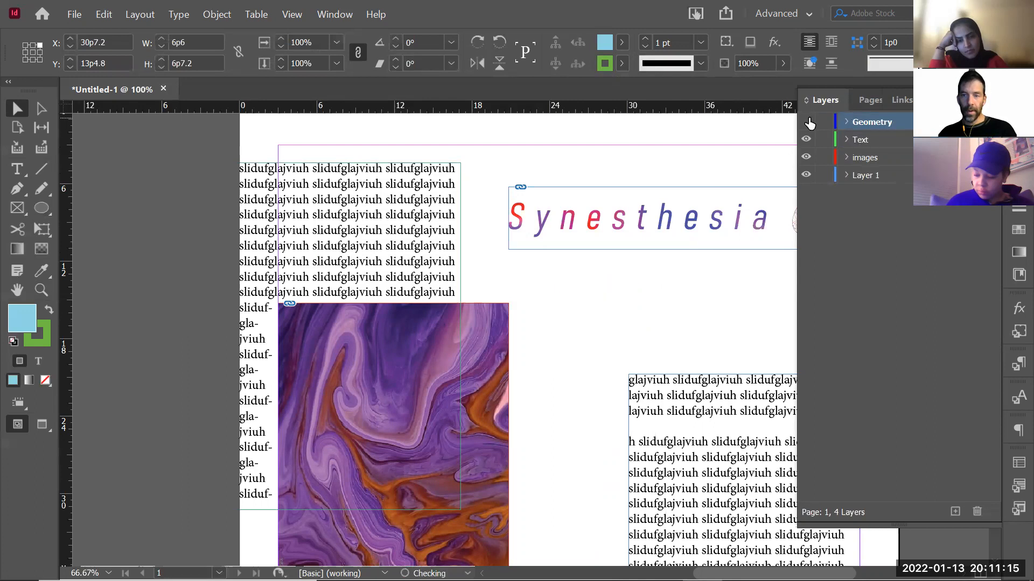
left_click(806, 122)
Lock the Geometry layer and test selecting the objects around the blue circle
left_click(824, 123)
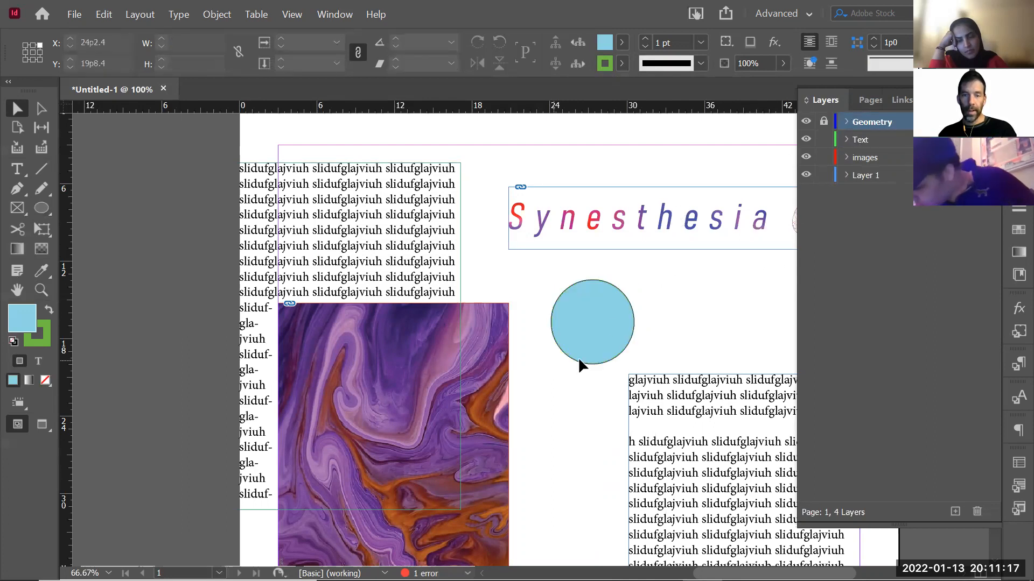
left_click(464, 400)
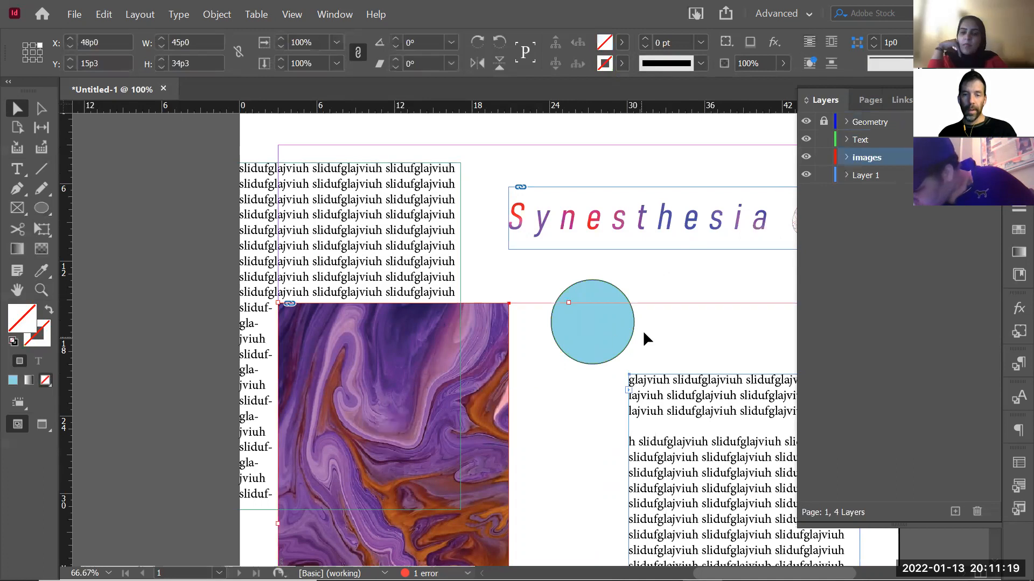
left_click(658, 287)
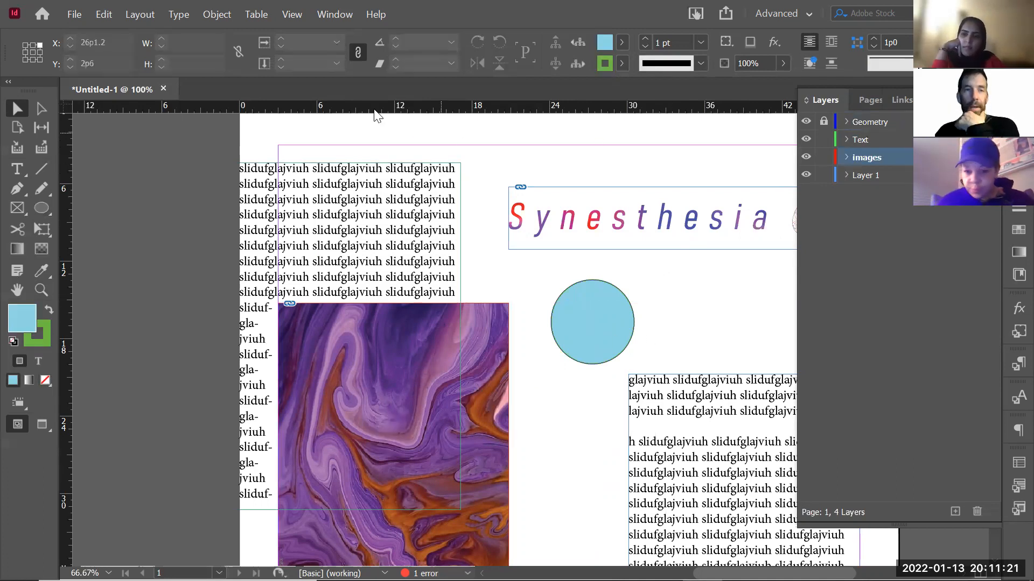
left_click(217, 15)
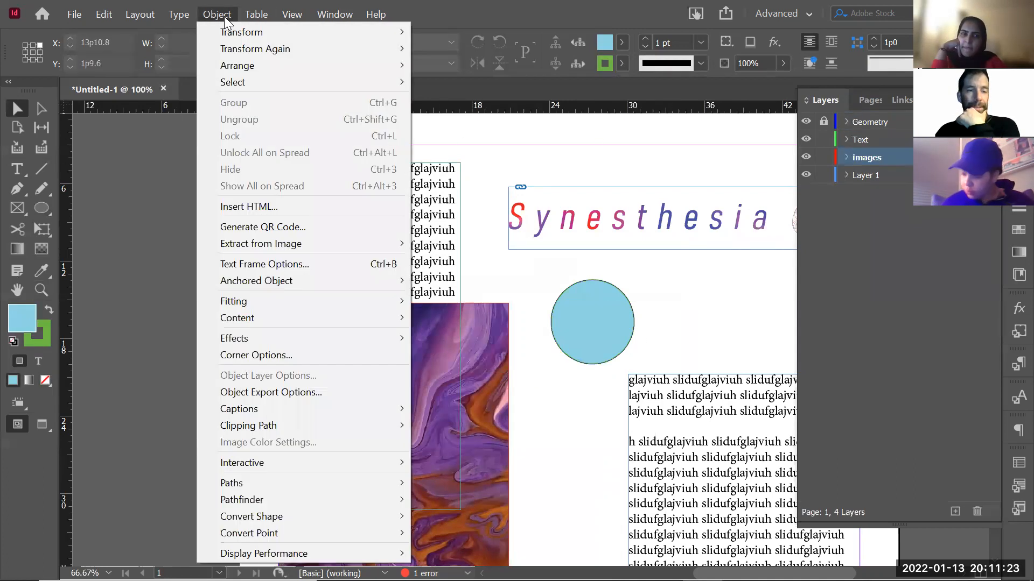
mouse_move(255, 13)
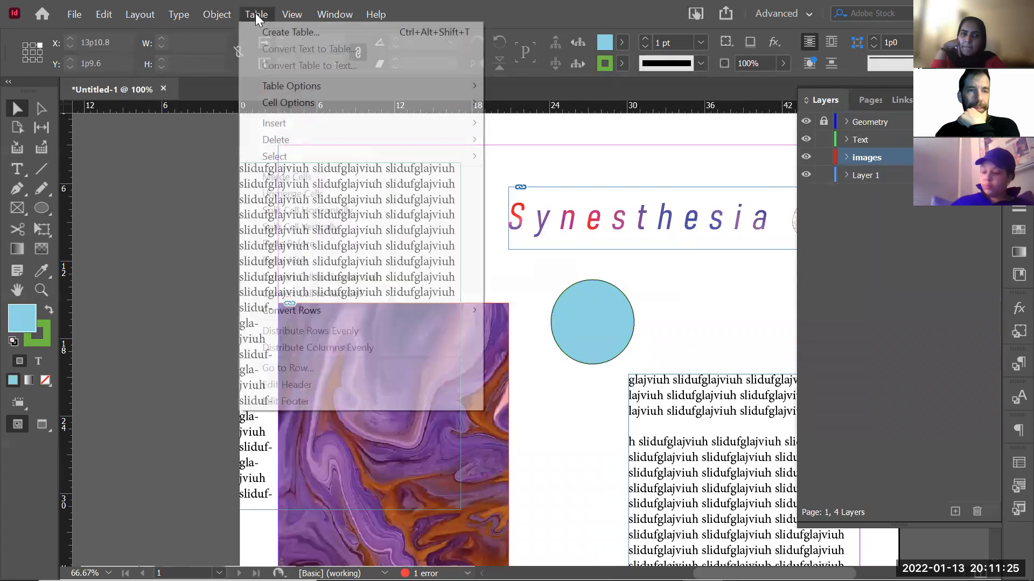
left_click(684, 310)
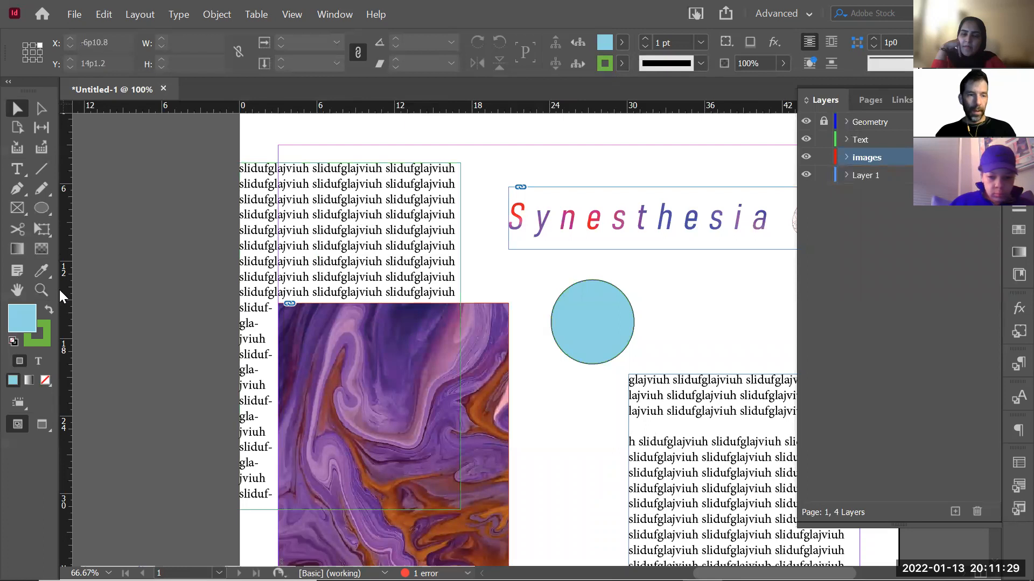
left_click(295, 19)
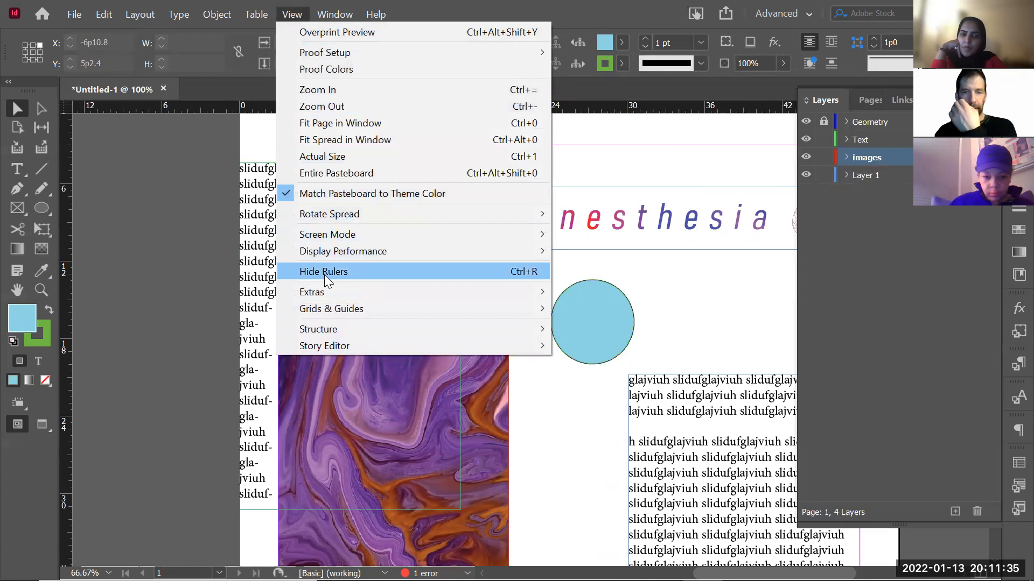
Place a vertical ruler guide at X 21p6 on page 1, through the first letter of the Synesthesia title
left_click(725, 295)
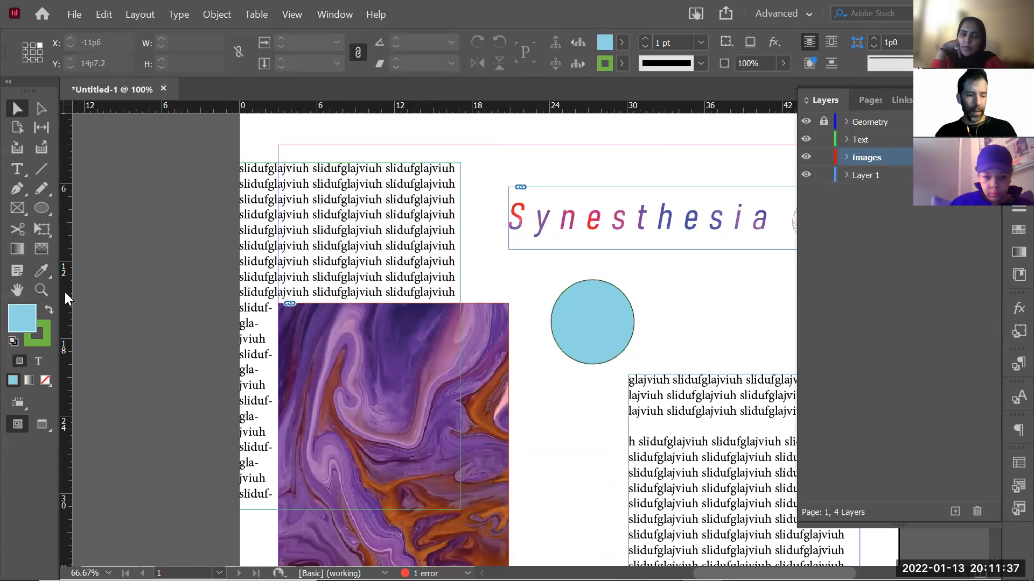
left_click_drag(65, 292, 530, 315)
left_click(531, 276)
left_click_drag(531, 276, 521, 300)
left_click(527, 282)
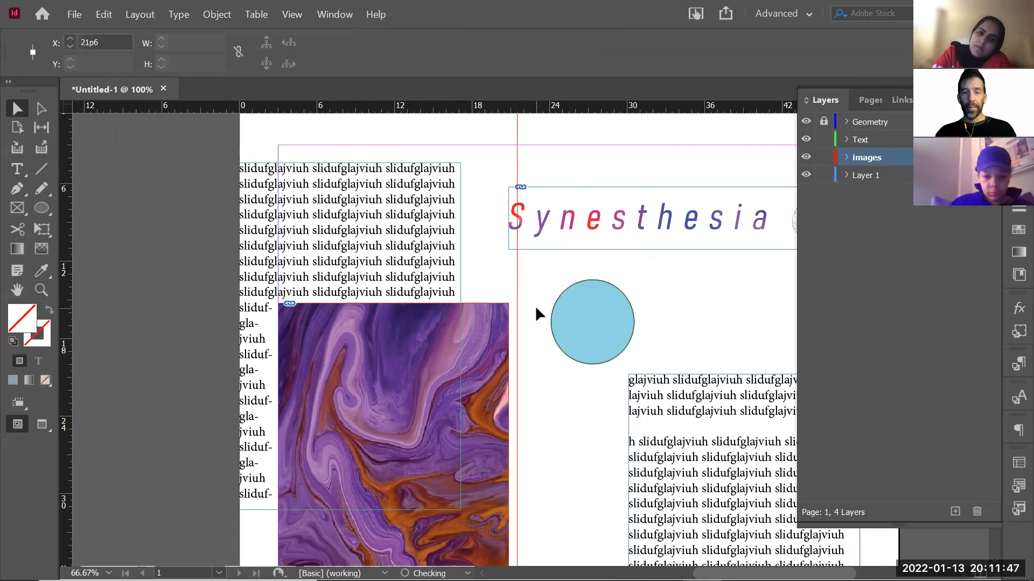
left_click(534, 308)
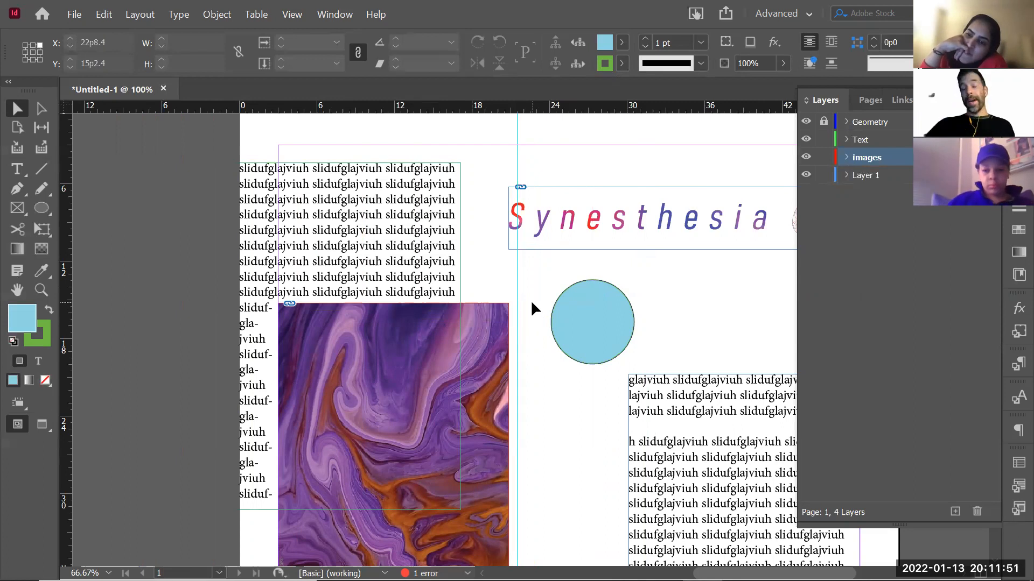
Create a new layer named Guide and move the vertical ruler guide onto it from the images layer
left_click(517, 294)
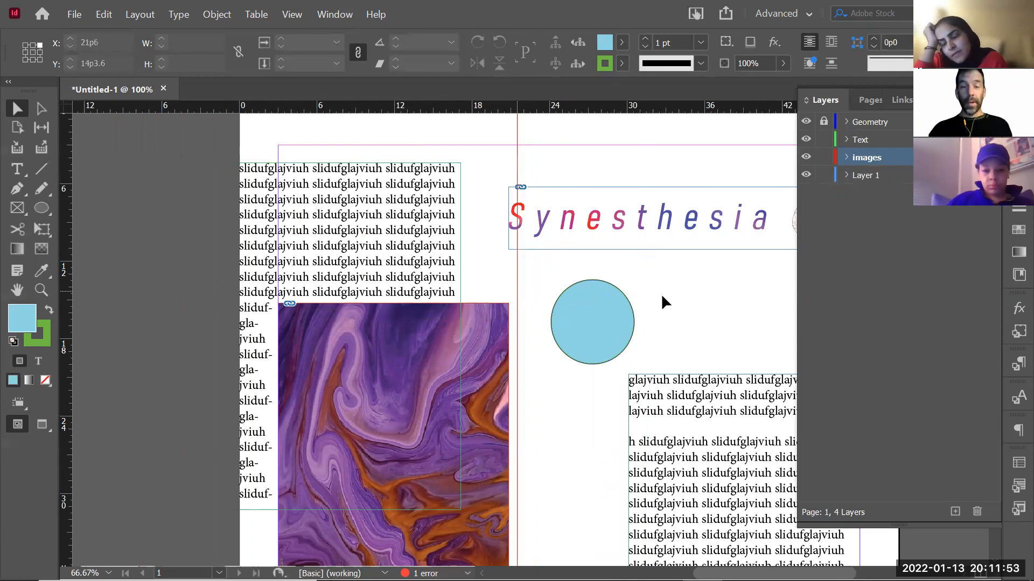
left_click(993, 99)
left_click(840, 102)
type("Guide")
key("Return")
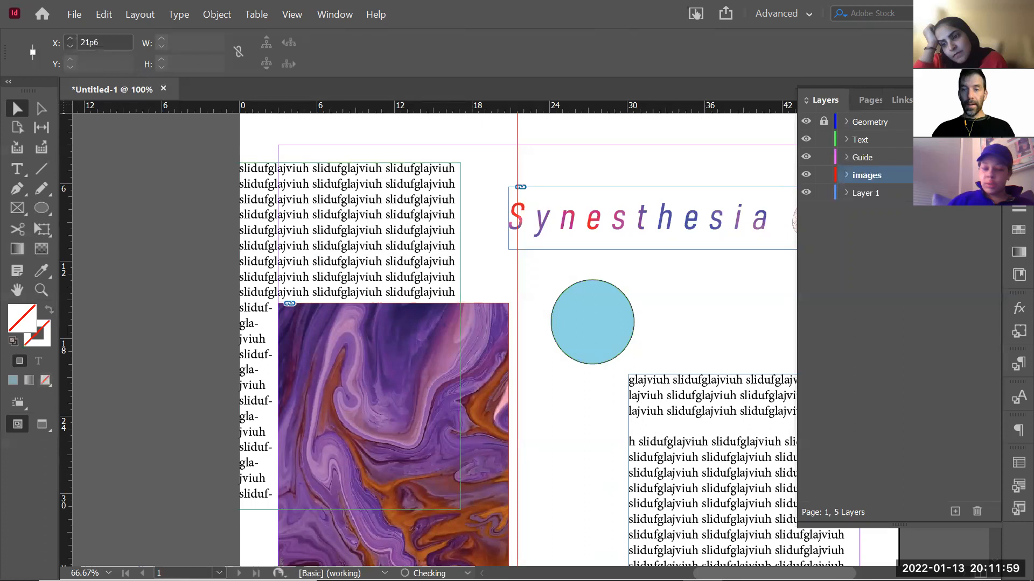
left_click_drag(991, 175, 990, 157)
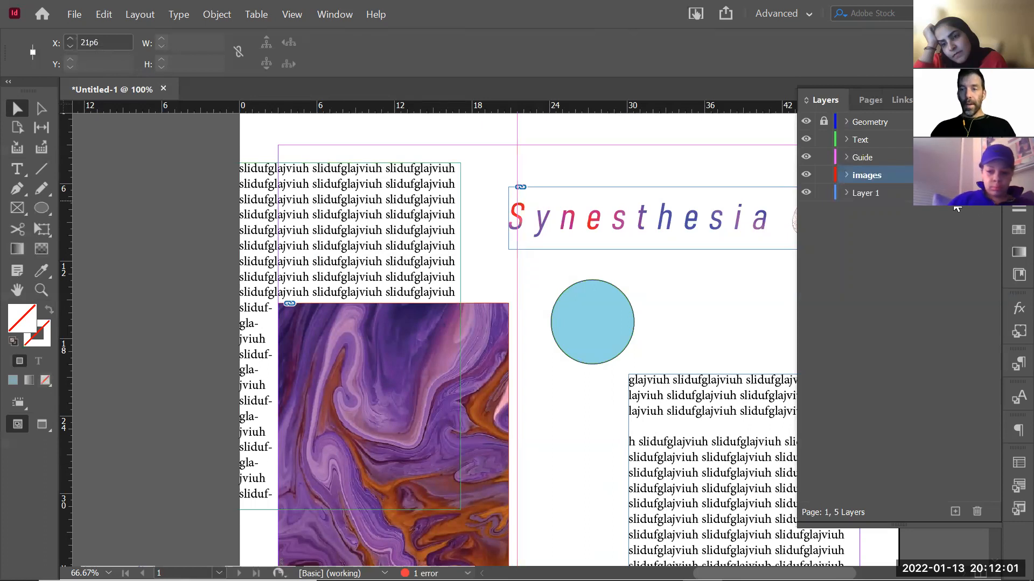
left_click(735, 297)
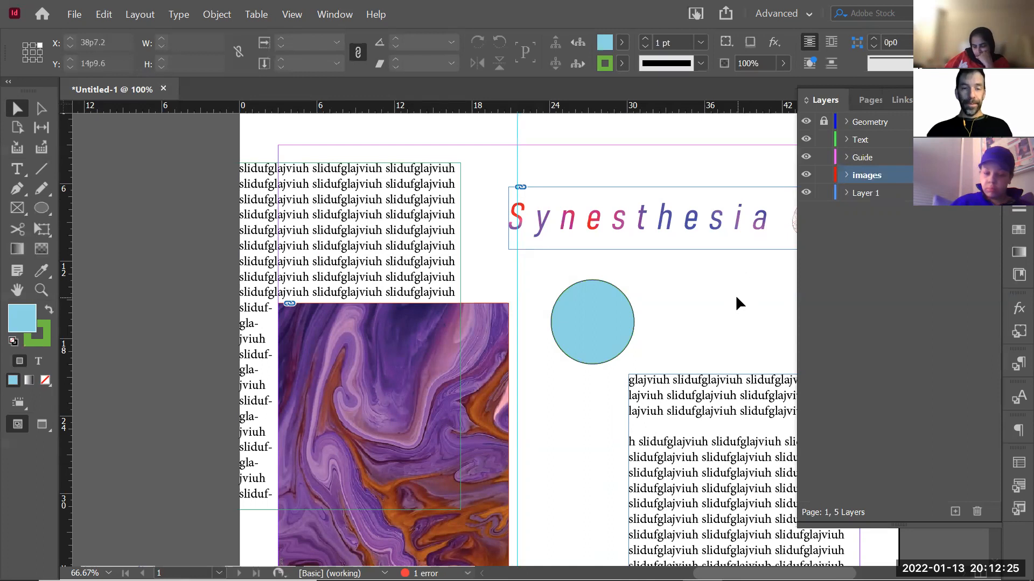
left_click(700, 234)
left_click(714, 283)
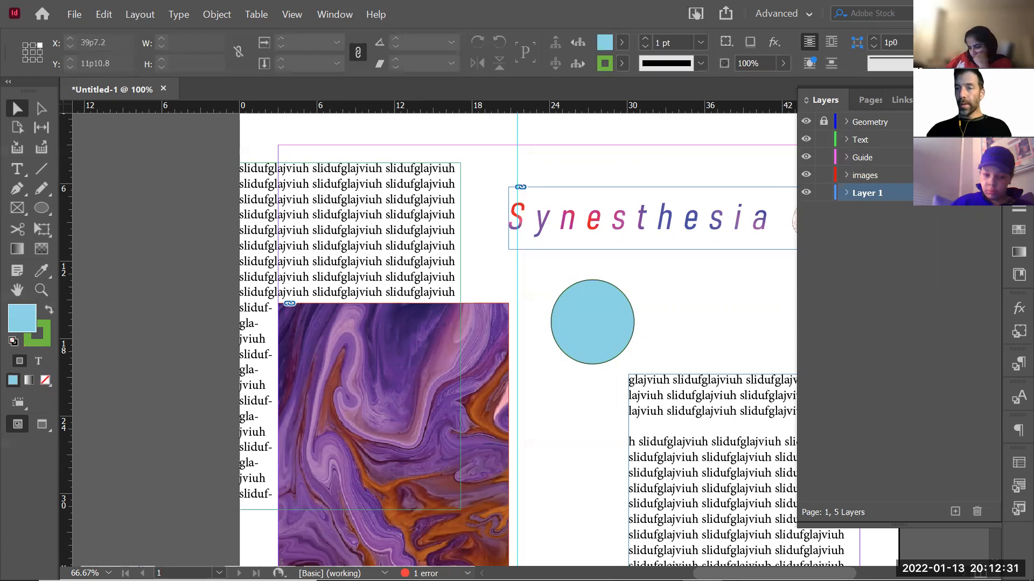
left_click(1017, 108)
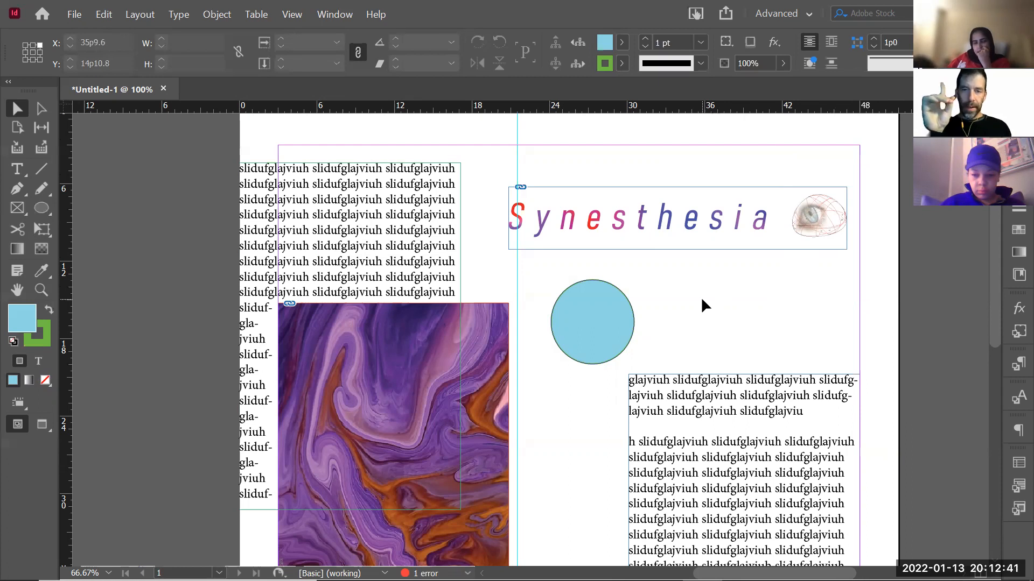
key("super")
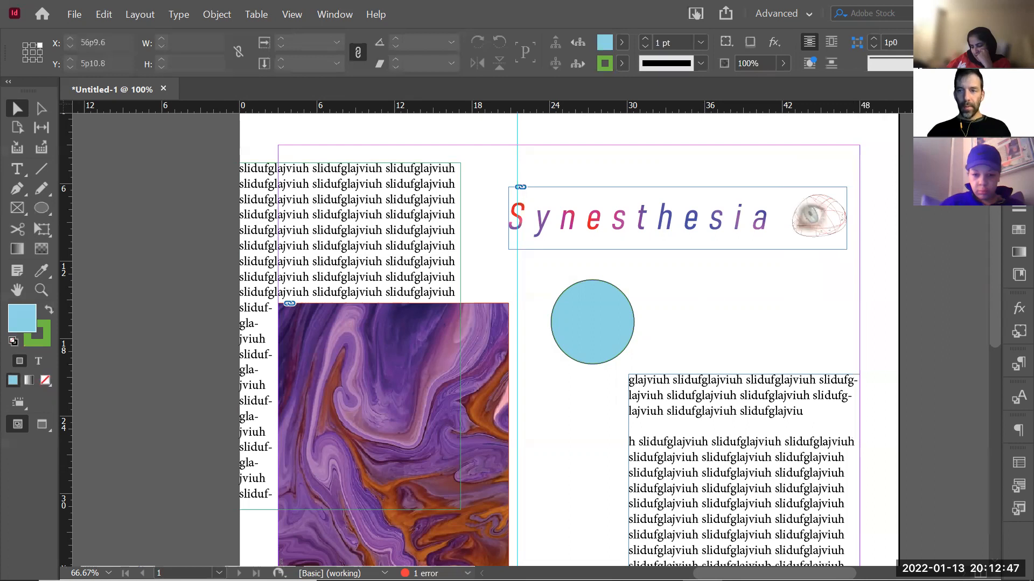
Insert 10 new pages after page 1, based on A-Parent
left_click(1018, 130)
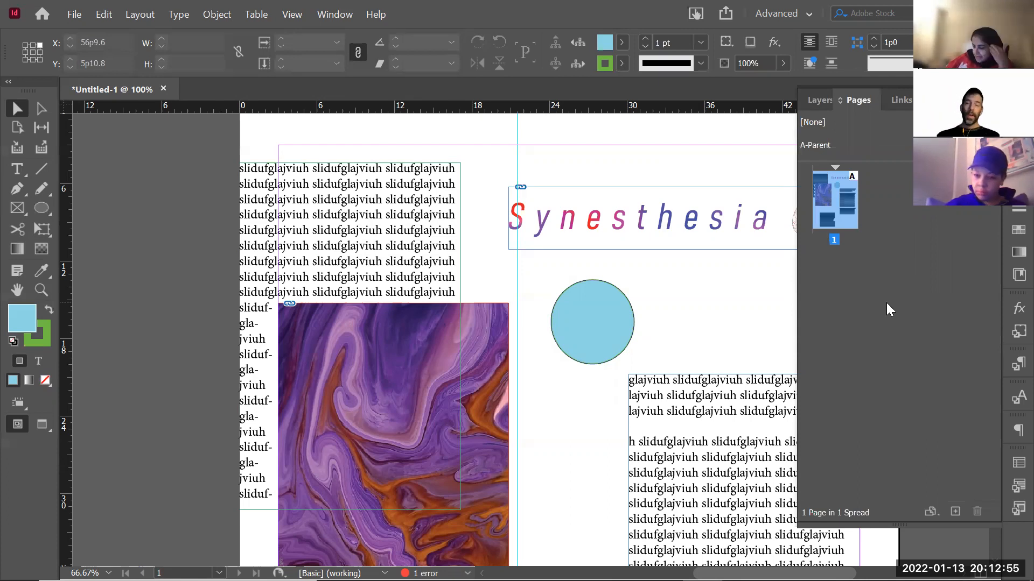
right_click(844, 204)
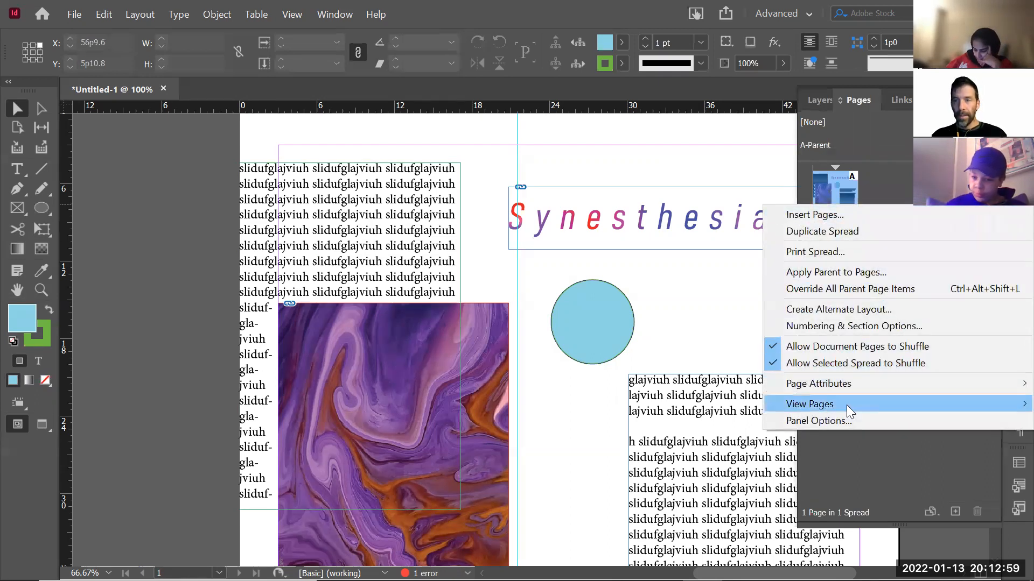
left_click(992, 100)
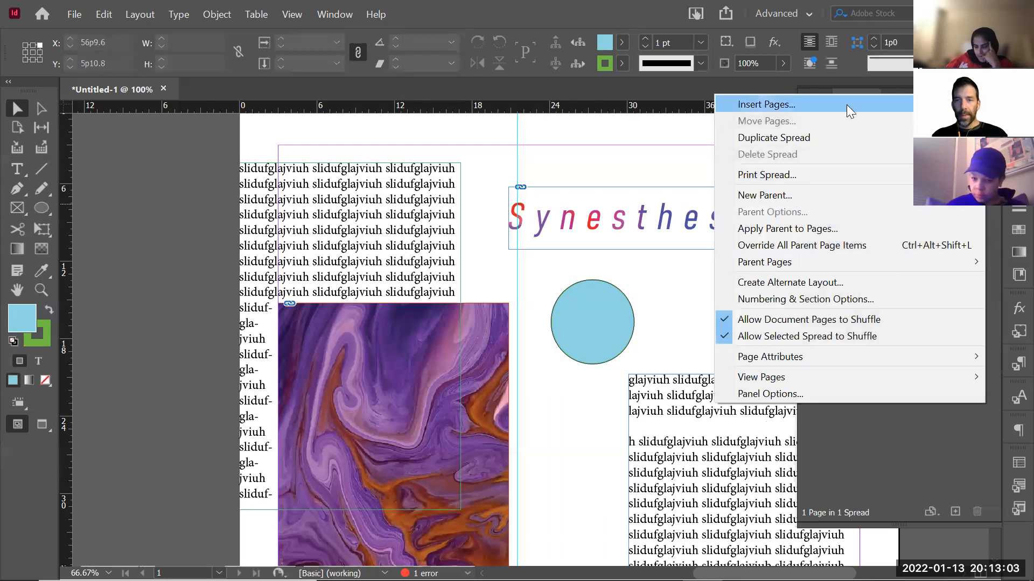
left_click(814, 105)
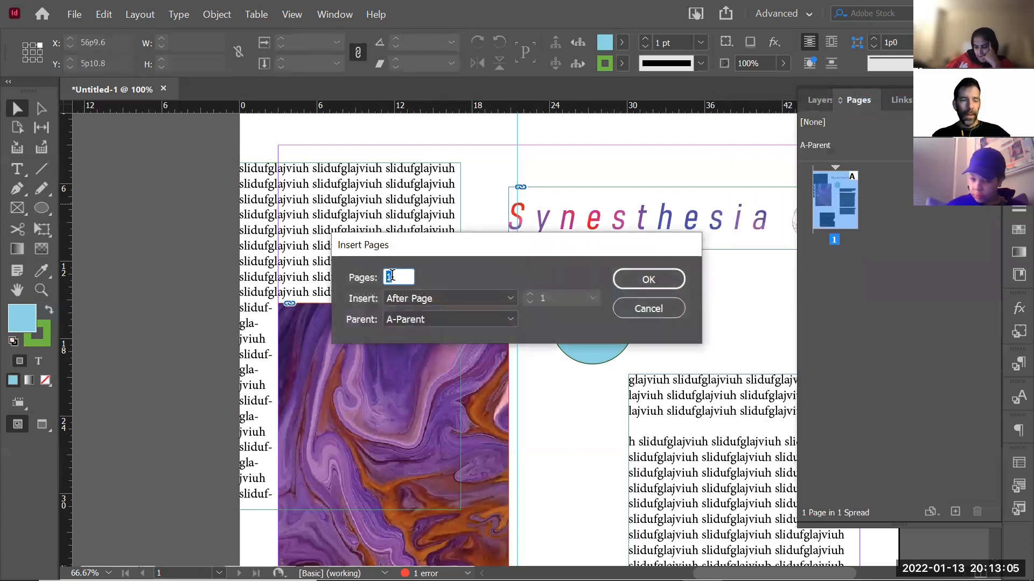
left_click(634, 281)
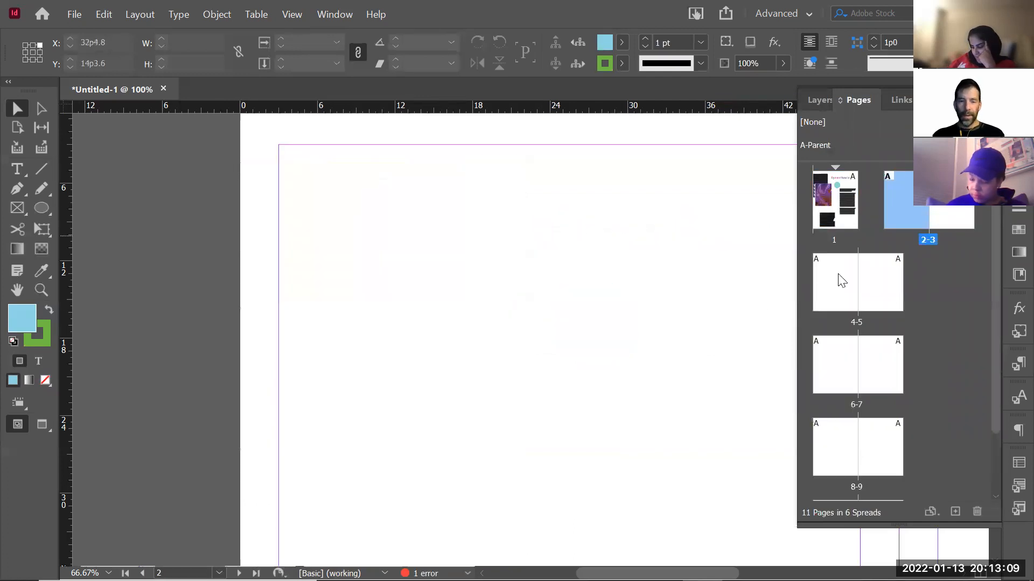
Examine the new blank spreads, from an overview of all pages down to the page corner and margins of pages 2-3
key("z")
left_click(628, 403, "alt")
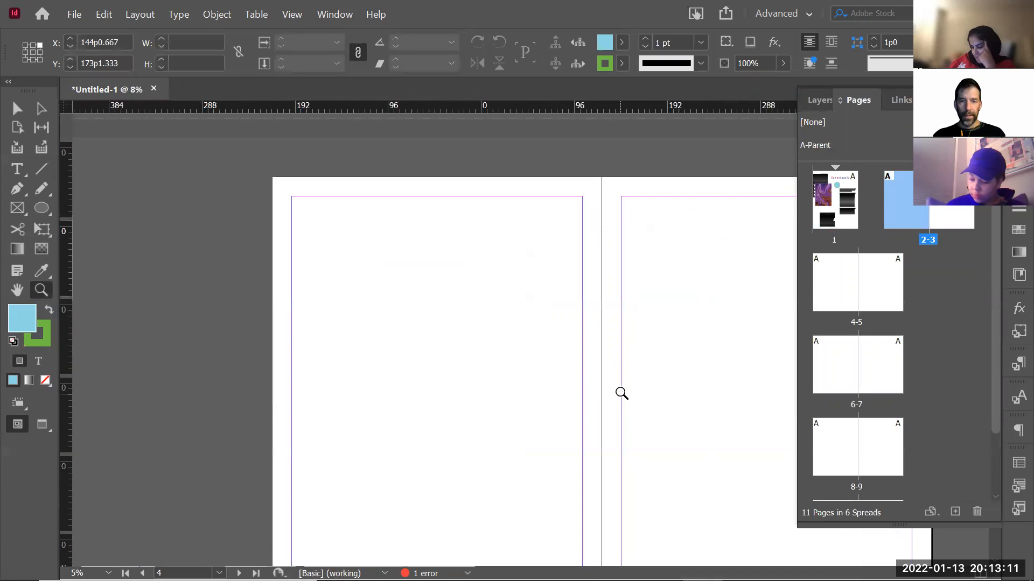
left_click(598, 376, "alt")
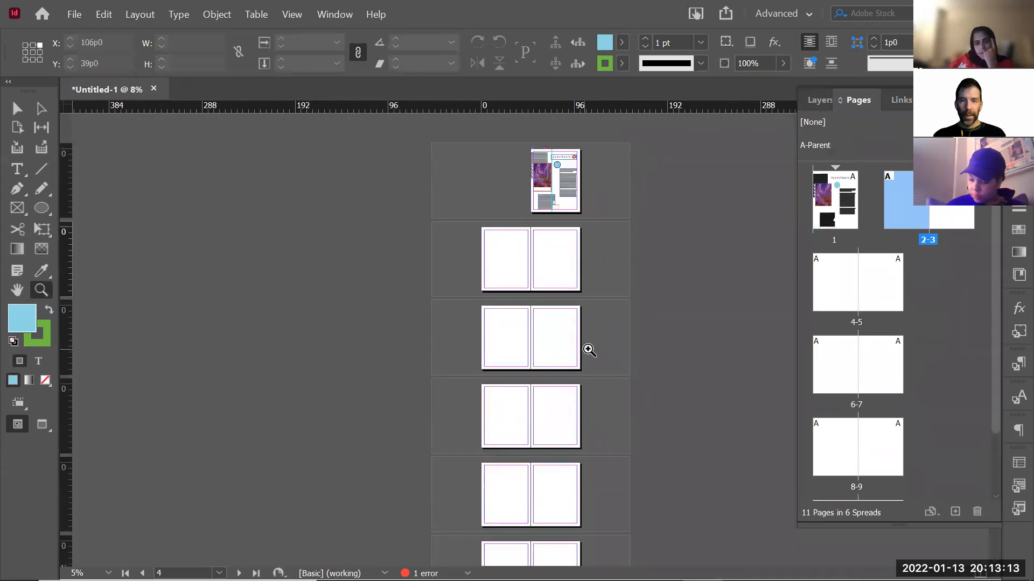
scroll(584, 347, "down", 2)
scroll(501, 209, "up", 2)
left_click_drag(494, 210, 596, 295)
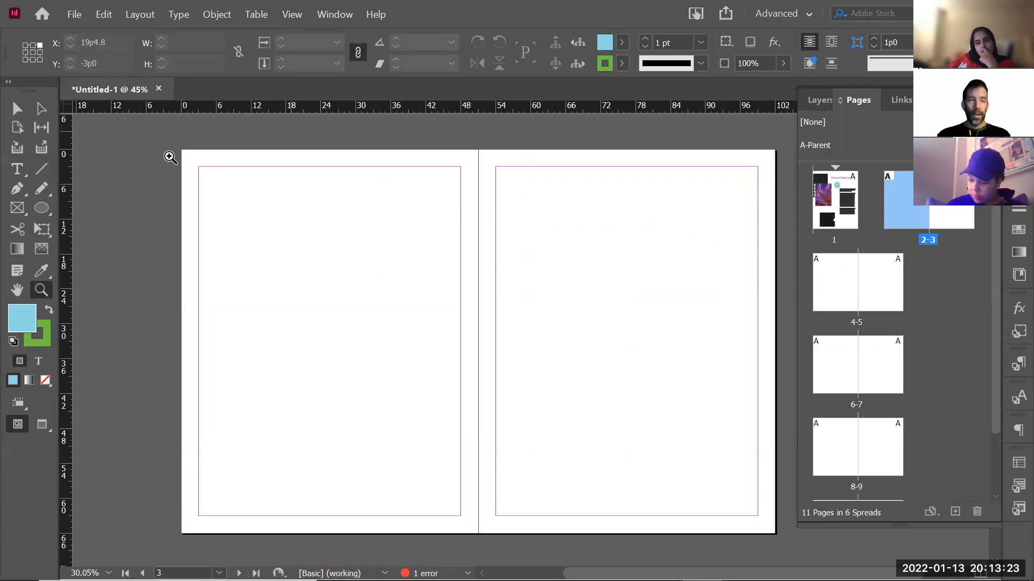
left_click_drag(186, 495, 259, 528)
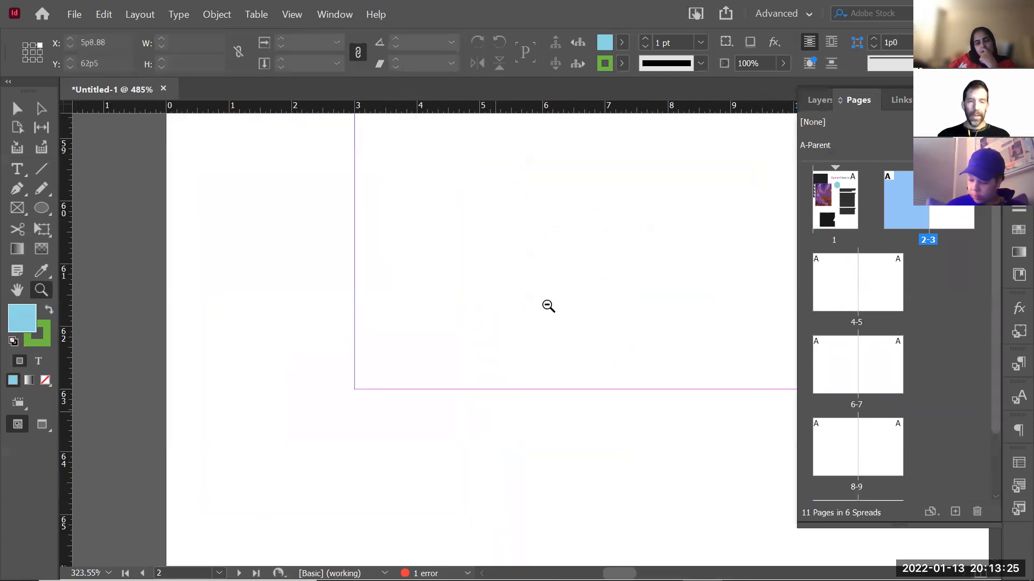
left_click(571, 253, "alt")
left_click(578, 251, "alt")
left_click(571, 266, "alt")
left_click(558, 284, "alt")
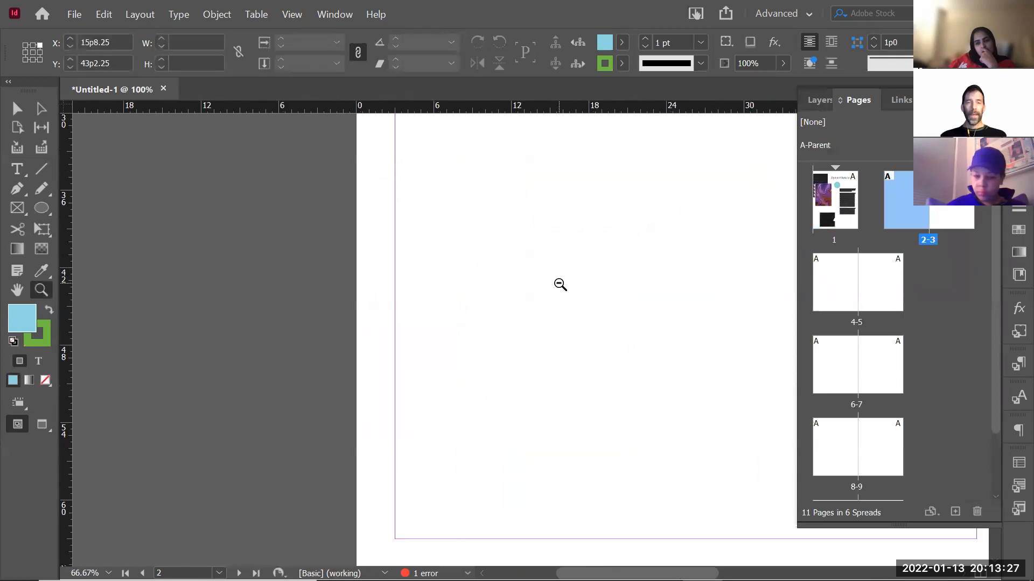
left_click(559, 284, "alt")
left_click(558, 285, "alt")
left_click_drag(618, 281, 453, 345)
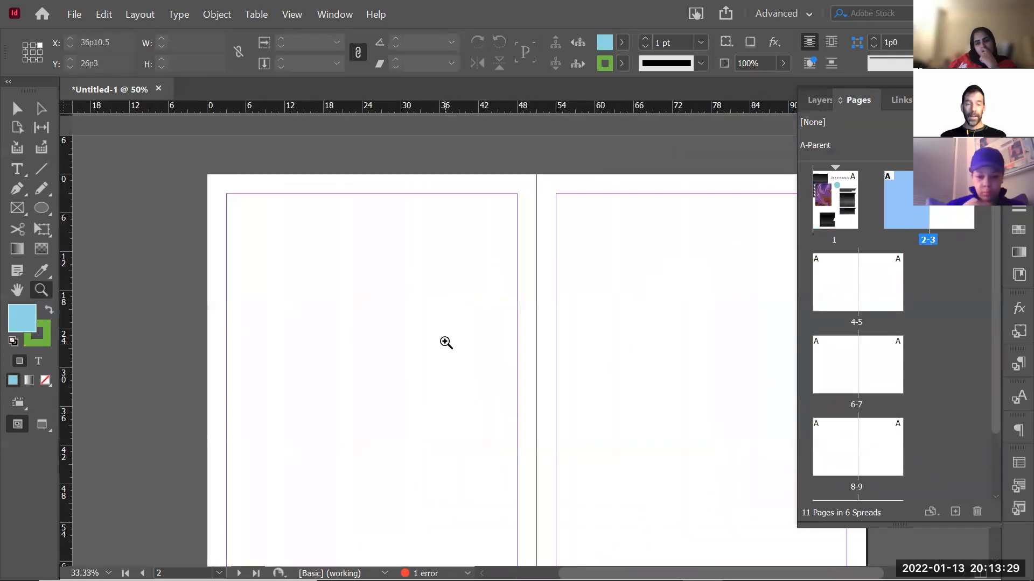
Draw a text frame about 24p3 wide and 23p4.5 high in page 2's lower inner margin corner and enter "dsagacxhvkJHXVCKJHVCX"
key("t")
left_click_drag(360, 352, 517, 503)
type("dsagacxhvkJHXVCKJHVCX")
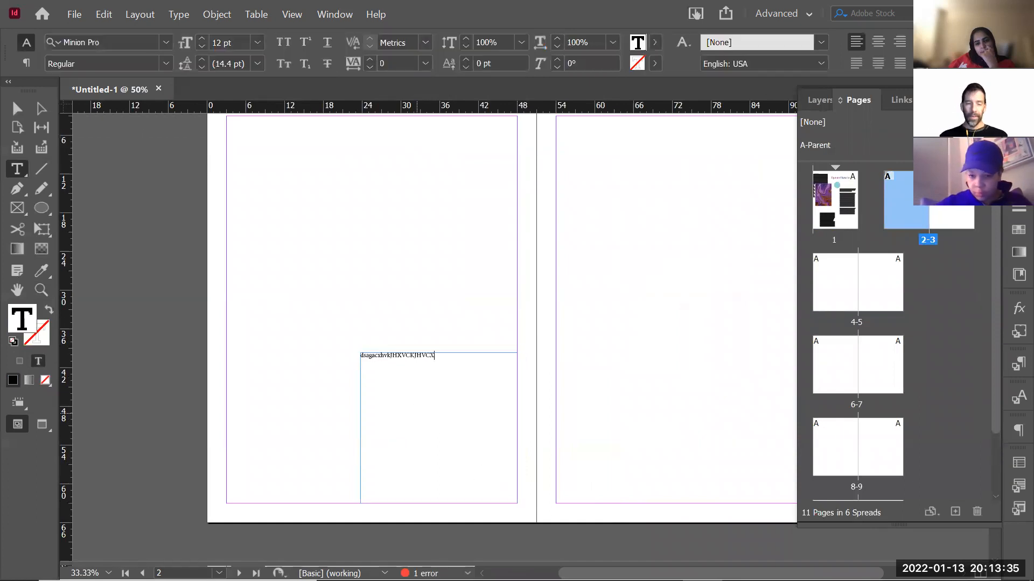
Copy the sample text and paste it repeatedly until it overfills the text frame on page 2
left_click_drag(440, 356, 341, 338)
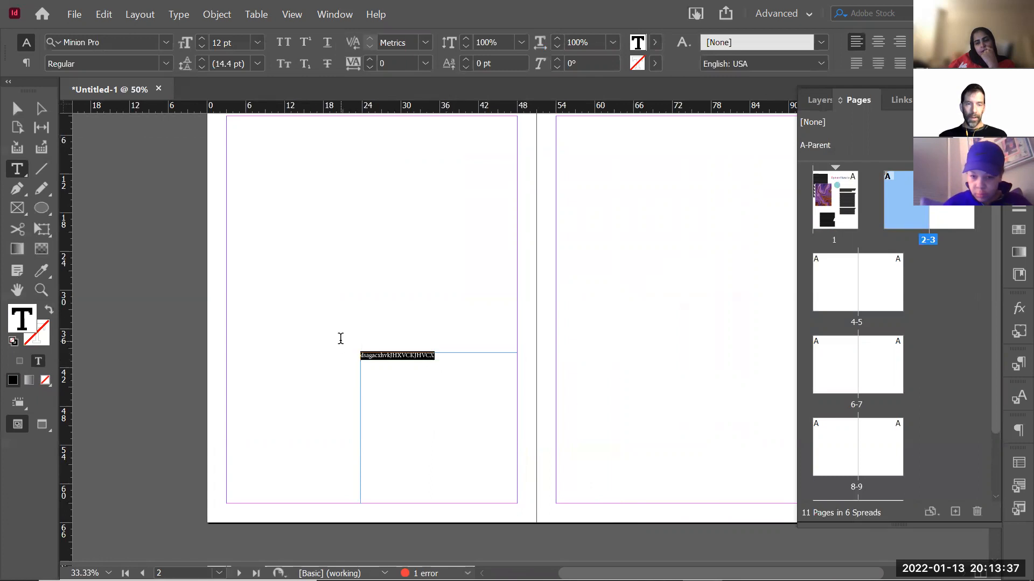
key("ctrl+c")
key("ctrl+v")
key("ctrl+v")
key("ctrl+v")
key("ctrl+v")
key("ctrl+v")
key("ctrl+v")
key("ctrl+v")
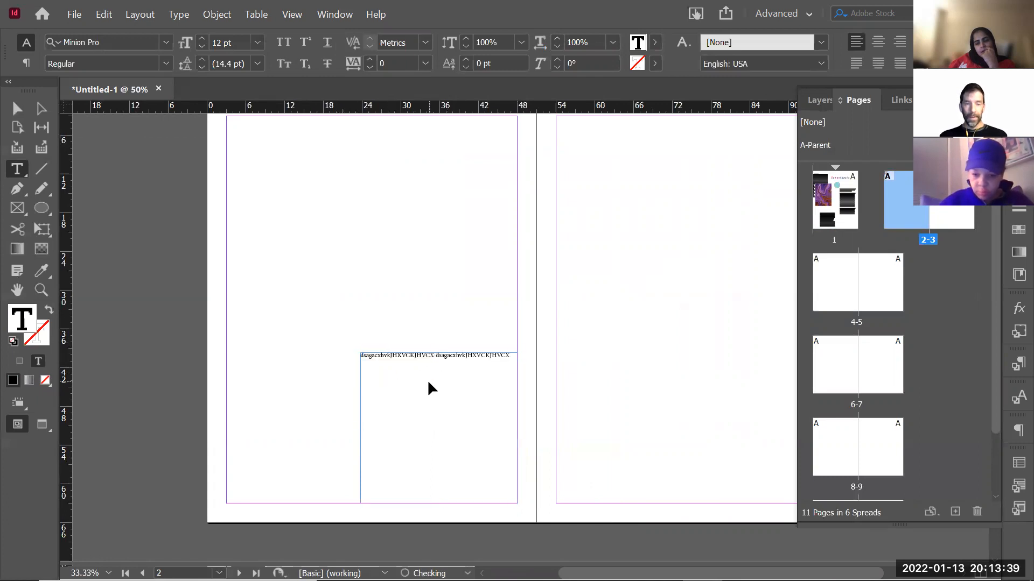
left_click_drag(461, 392, 337, 319)
key("ctrl+c")
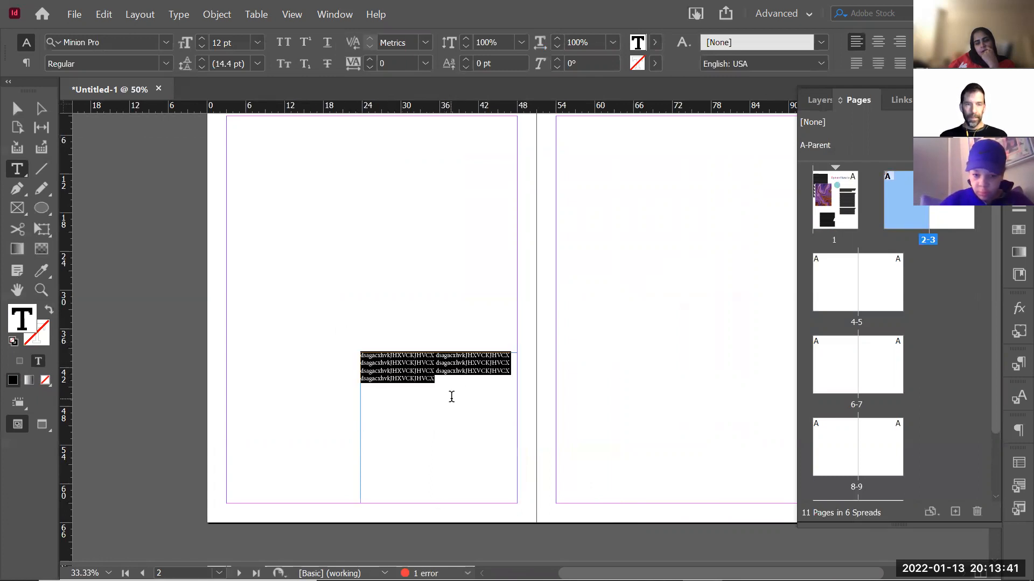
left_click(450, 395)
key("ctrl+v")
key("ctrl+v")
key("ctrl+v")
key("ctrl+v")
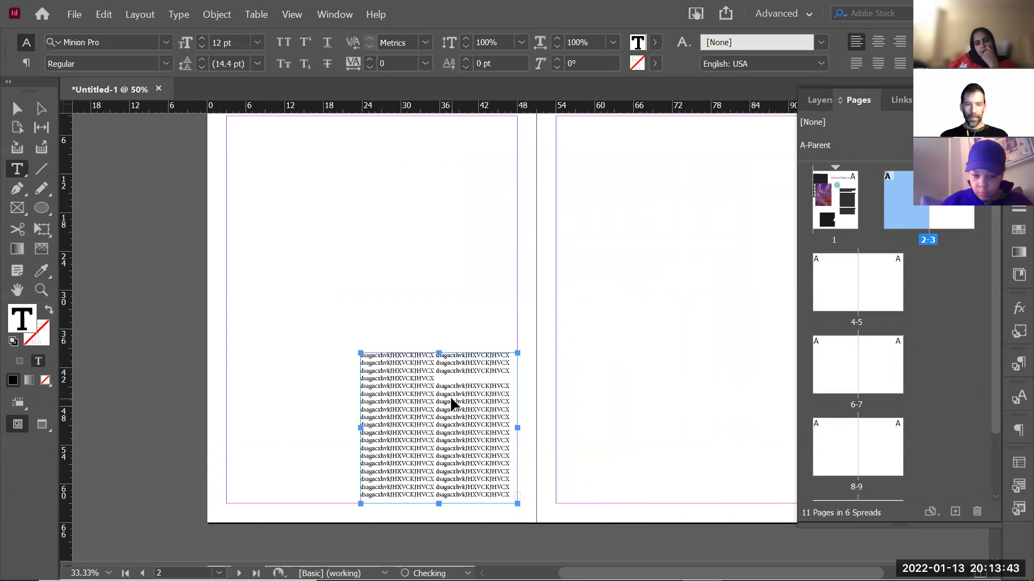
Thread the overset text from the page 2 frame into a new frame at the upper inner margin corner of page 3
key("ctrl+space")
left_click_drag(479, 482, 568, 517)
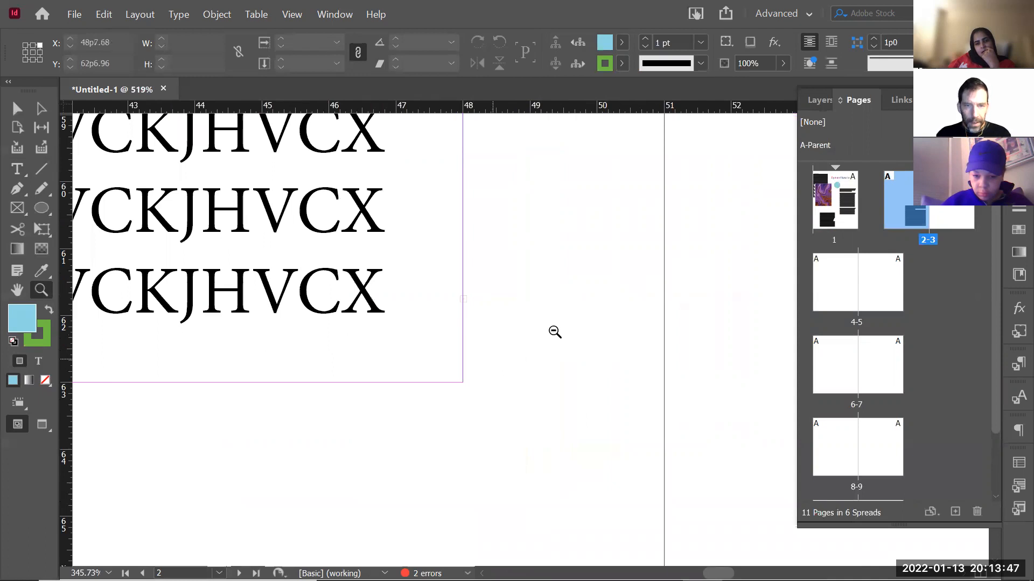
left_click(609, 273, "alt")
left_click(606, 272, "alt")
left_click(606, 272, "alt")
left_click(494, 300, "alt")
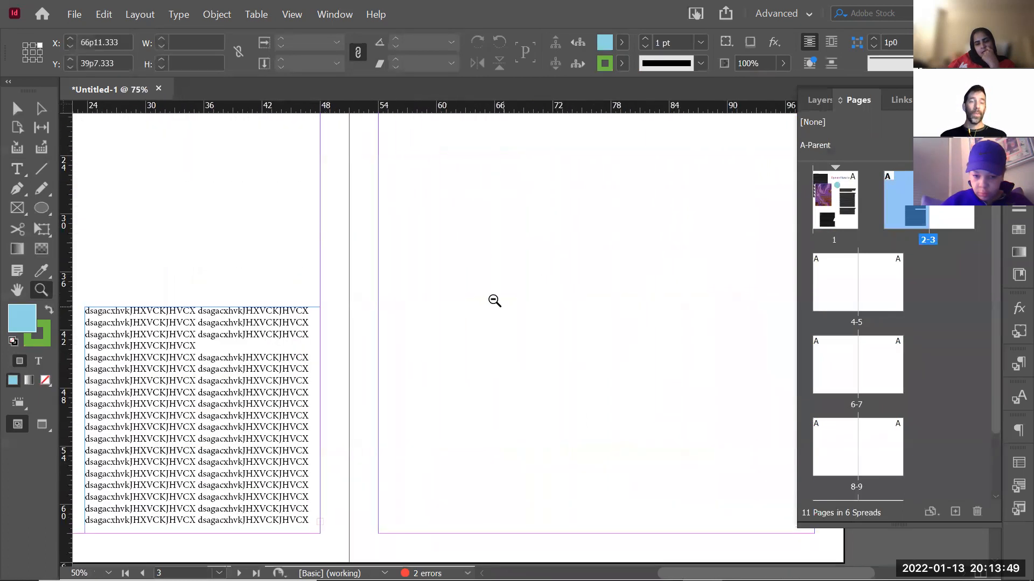
left_click(492, 301, "alt")
left_click(503, 318, "alt")
left_click(491, 356)
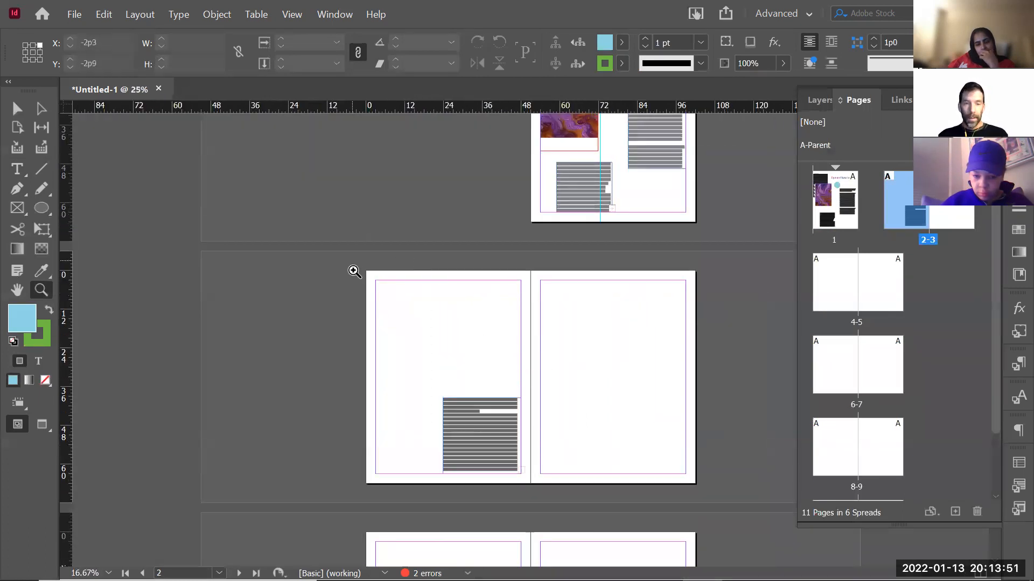
key("v")
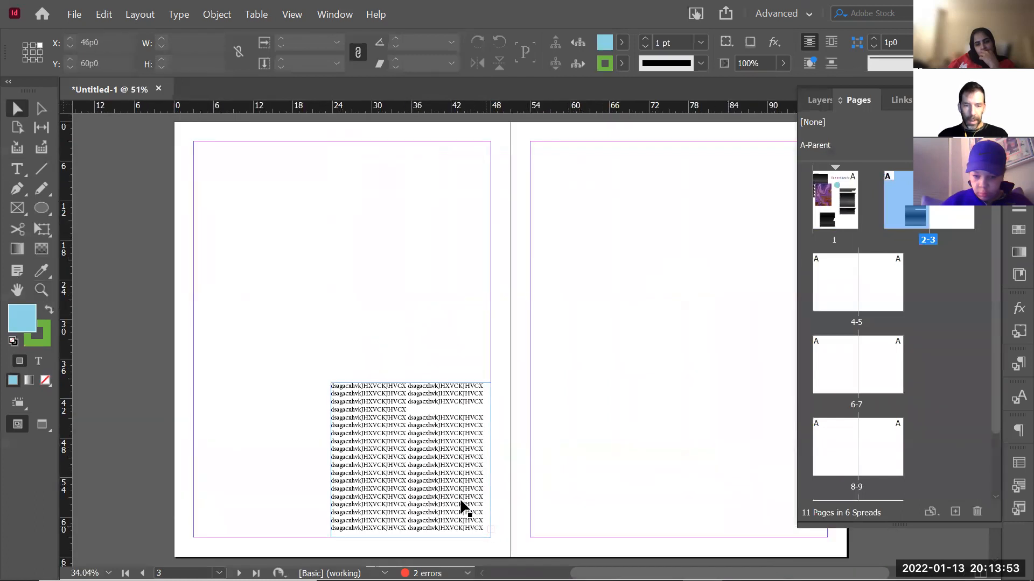
left_click(491, 530)
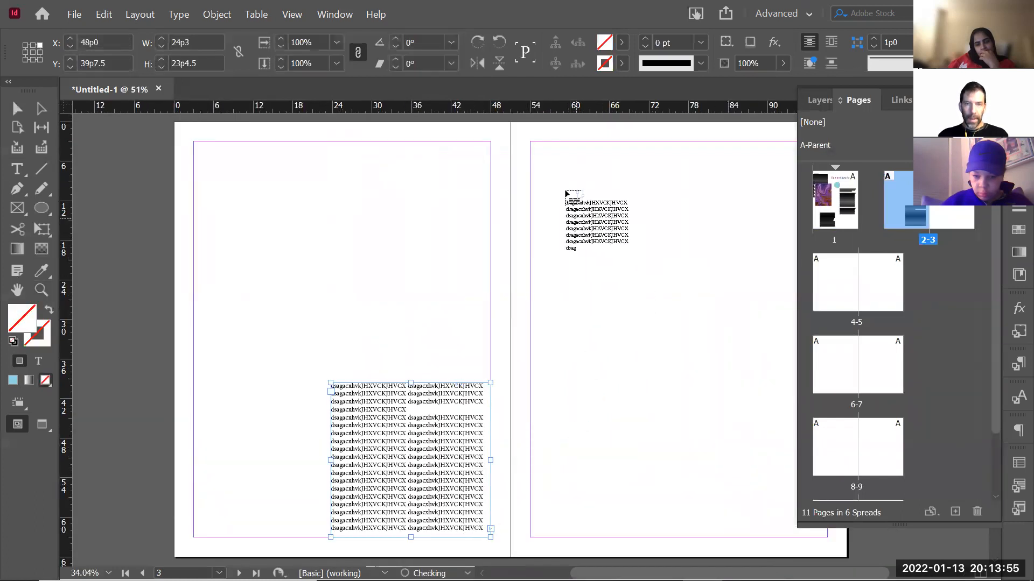
left_click_drag(532, 143, 686, 302)
left_click(649, 451)
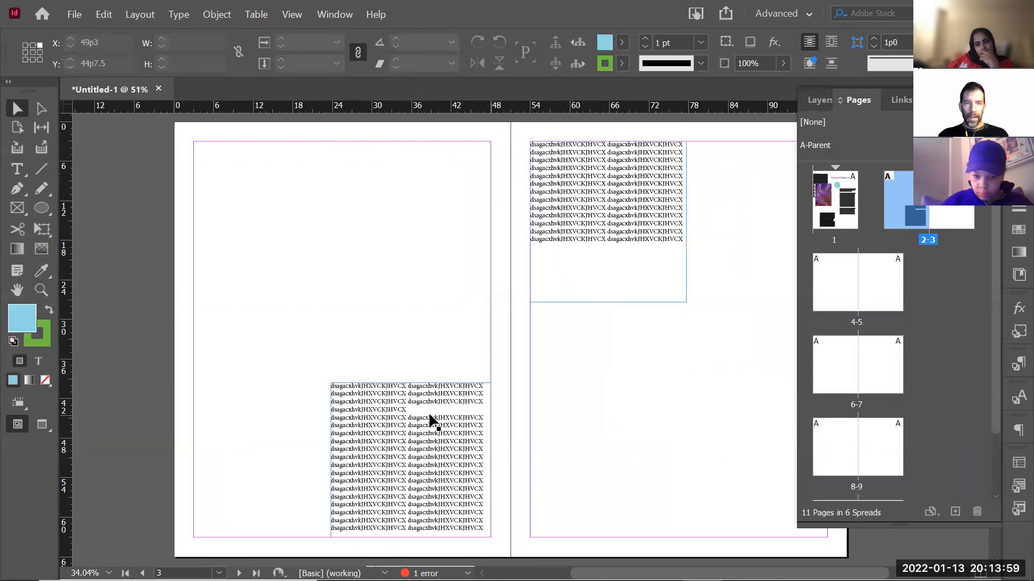
Lower the top edge of the page 2 text frame to make it about 14p4.5 high, pushing more text into page 3
left_click(414, 388)
left_click_drag(412, 380, 413, 442)
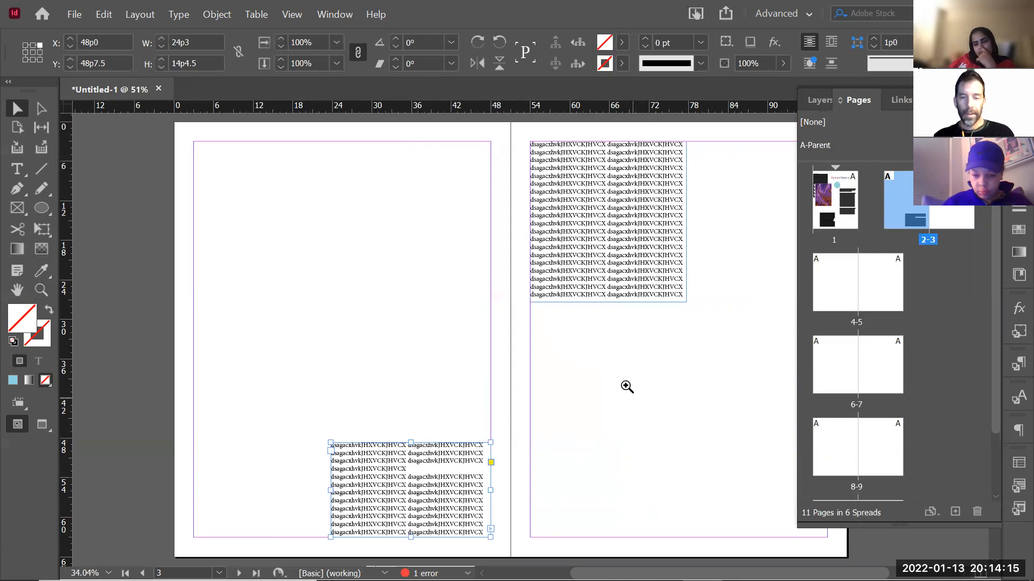
Bring the whole of page 1 into view
key("z")
left_click(625, 386, "alt")
left_click(570, 411, "alt")
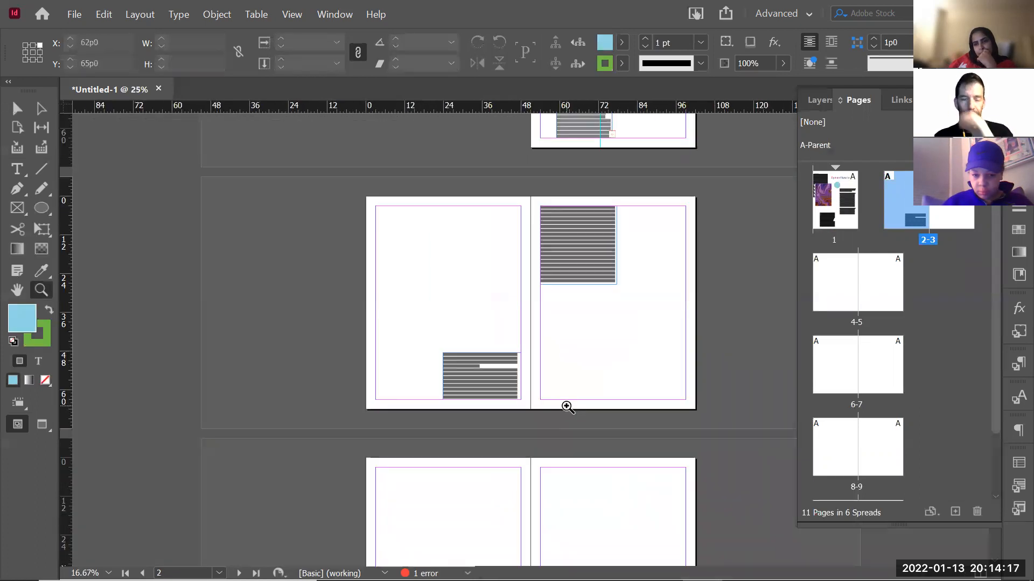
scroll(592, 382, "up", 5)
left_click_drag(524, 152, 716, 387)
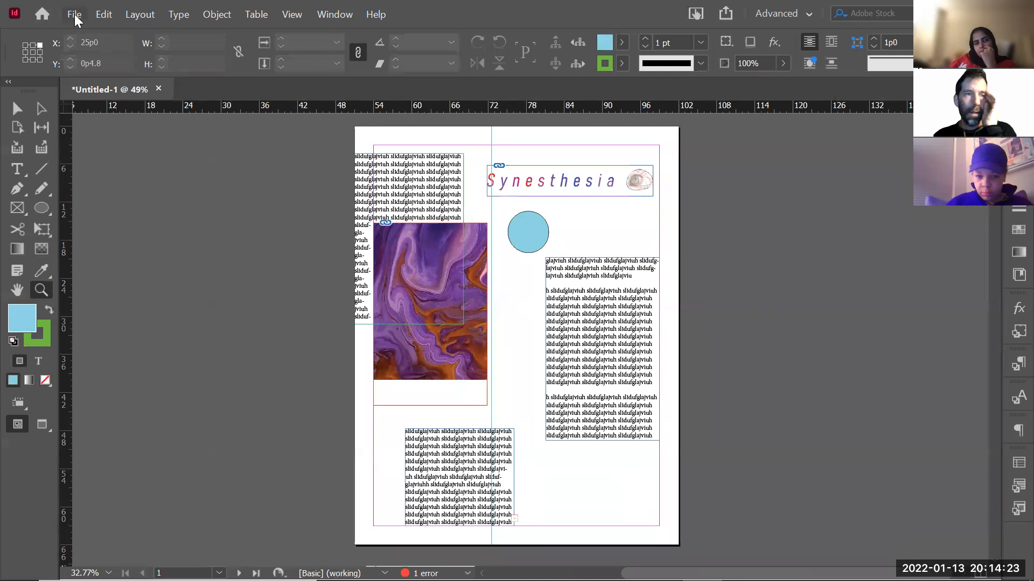
Start packaging the publication and save the document to the Desktop as Hello
left_click(74, 14)
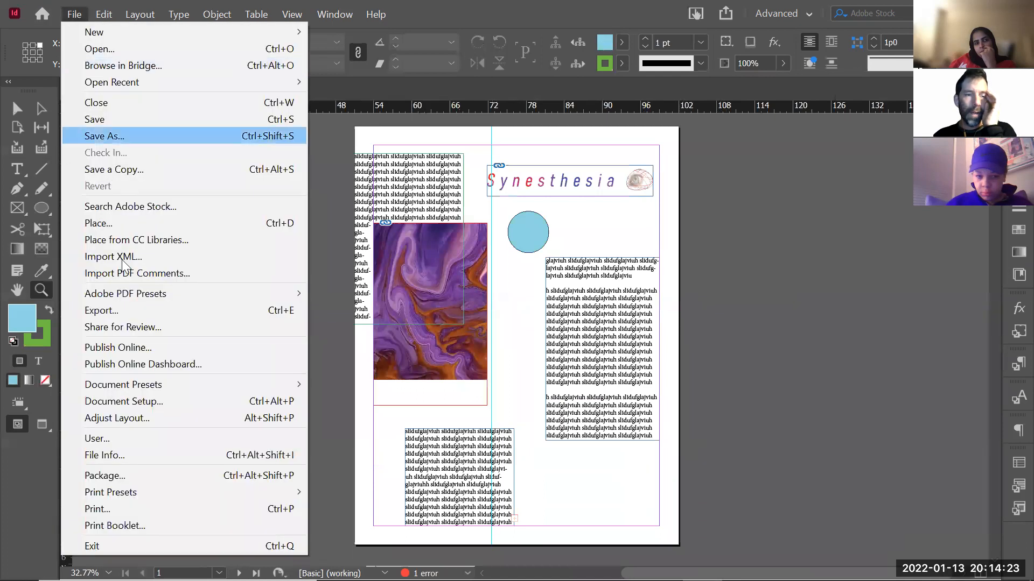
left_click(120, 476)
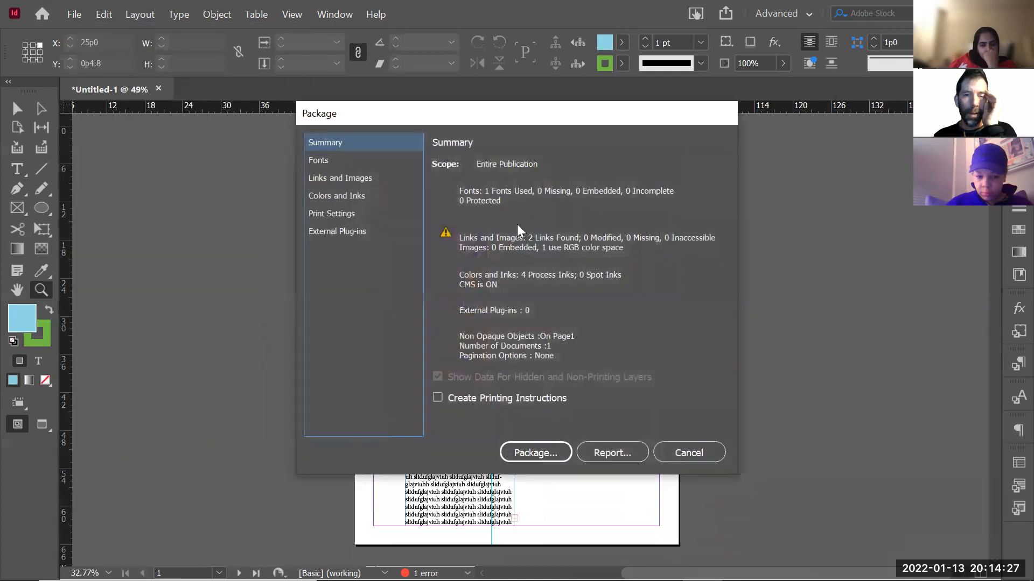
left_click(532, 452)
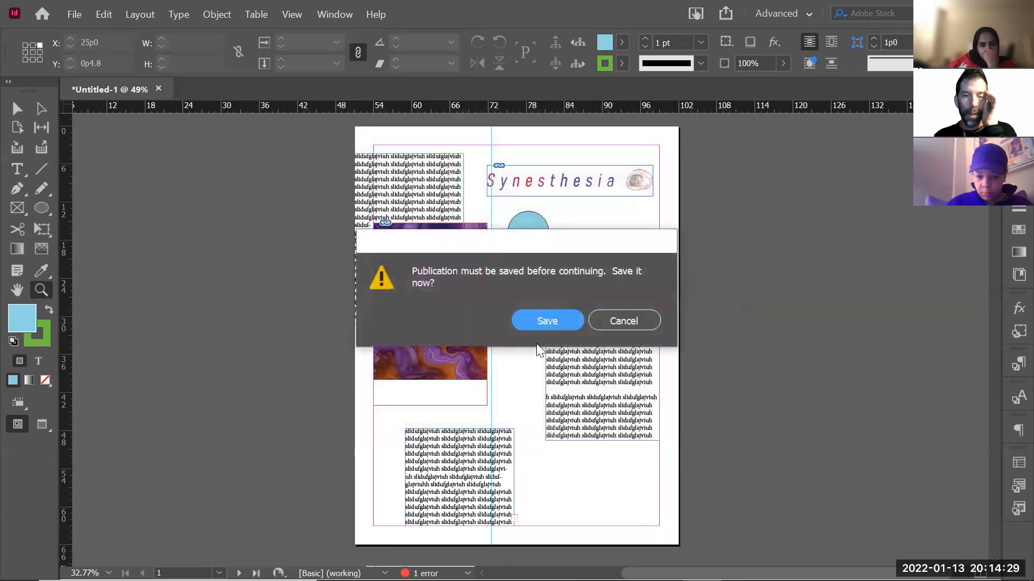
left_click(544, 320)
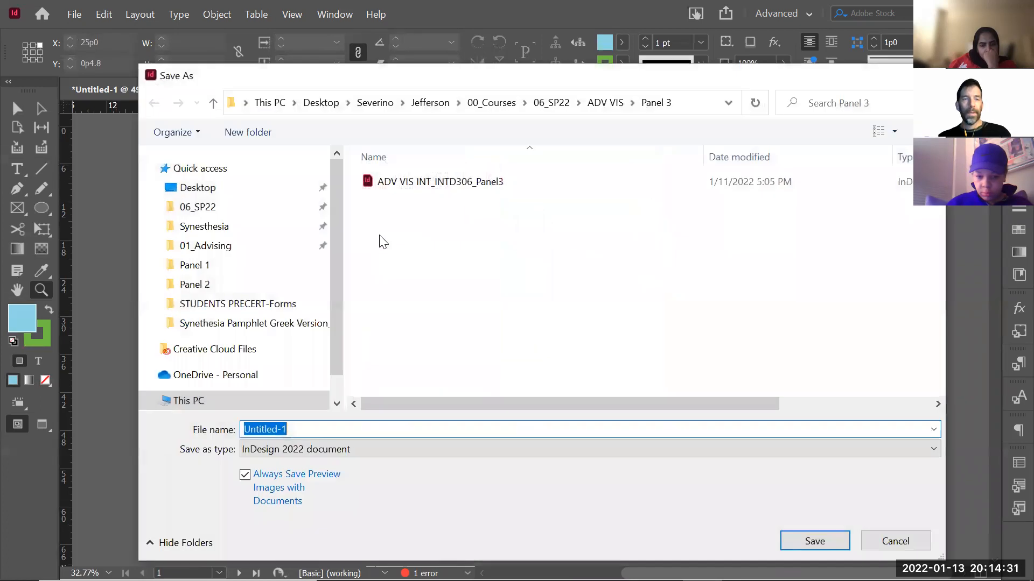
left_click(202, 186)
left_click(298, 427)
type("Hel")
key("Return")
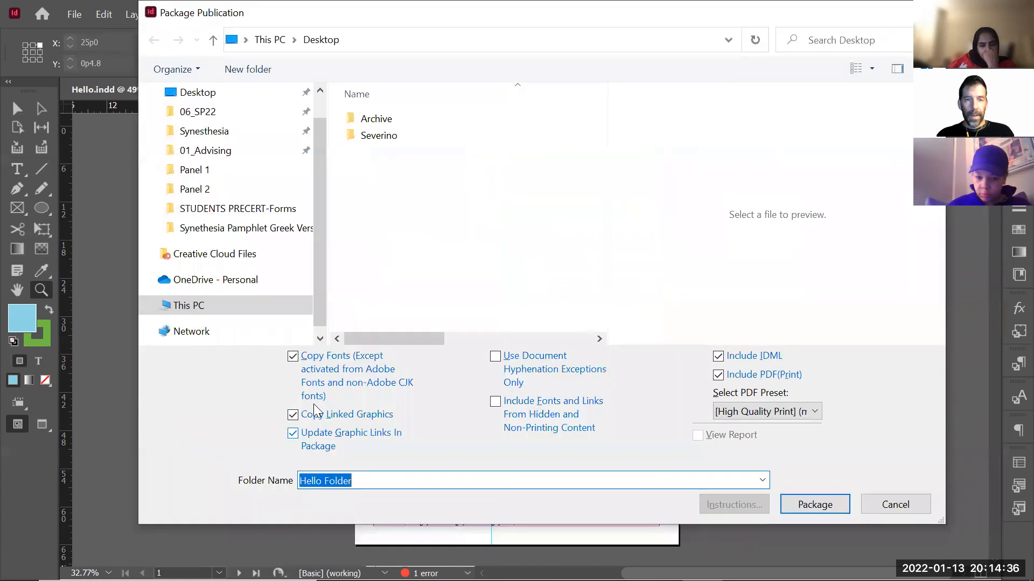
Package the publication to the Desktop as Hello Folder, including fonts, linked graphics, IDML and a High Quality Print PDF
left_click(217, 92)
triple_click(377, 480)
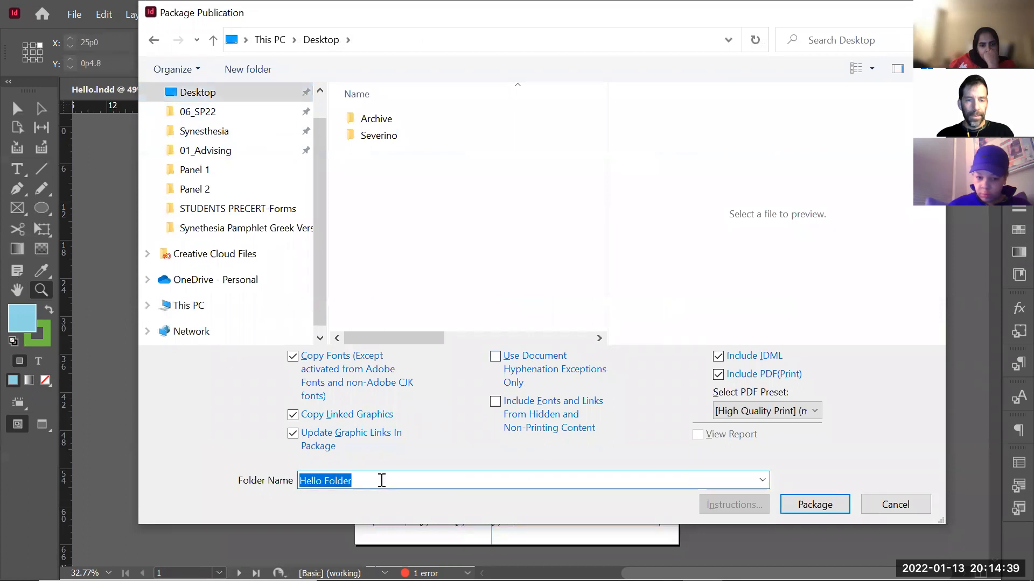
left_click(815, 504)
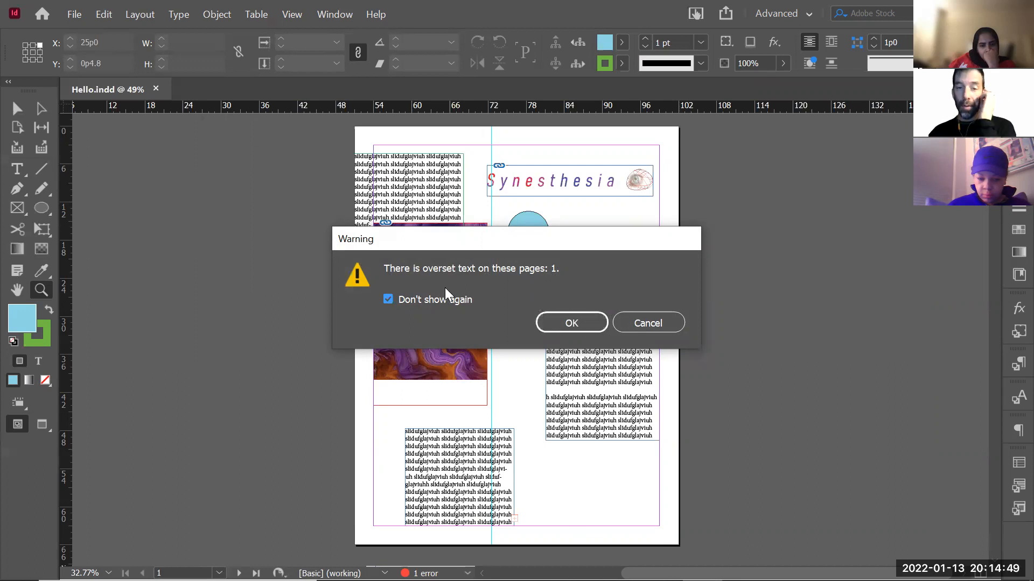
left_click(571, 331)
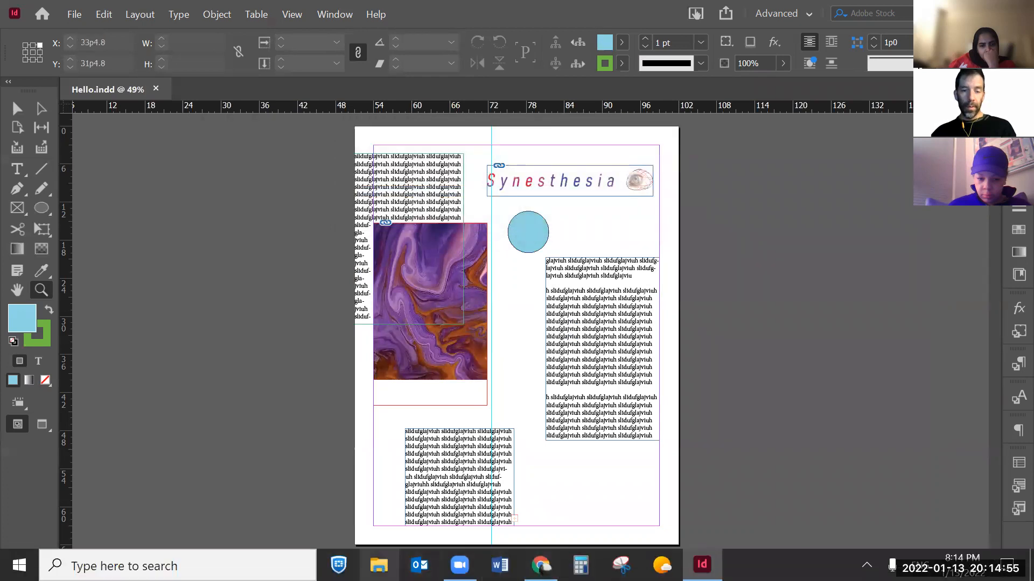
Switch to File Explorer, open Hello Folder on the Desktop and preview the packaged Hello PDF
key("super+e")
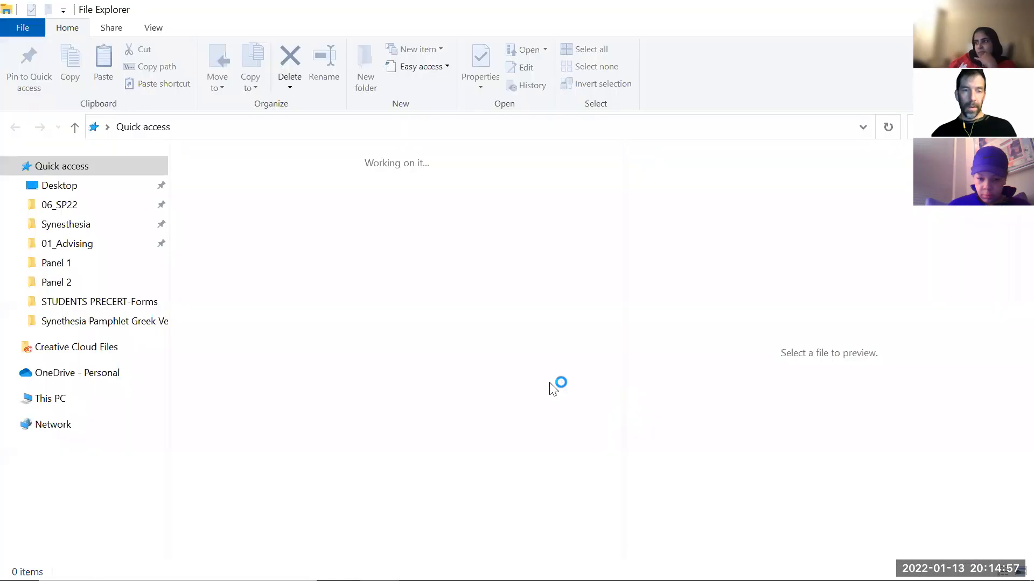
left_click(59, 185)
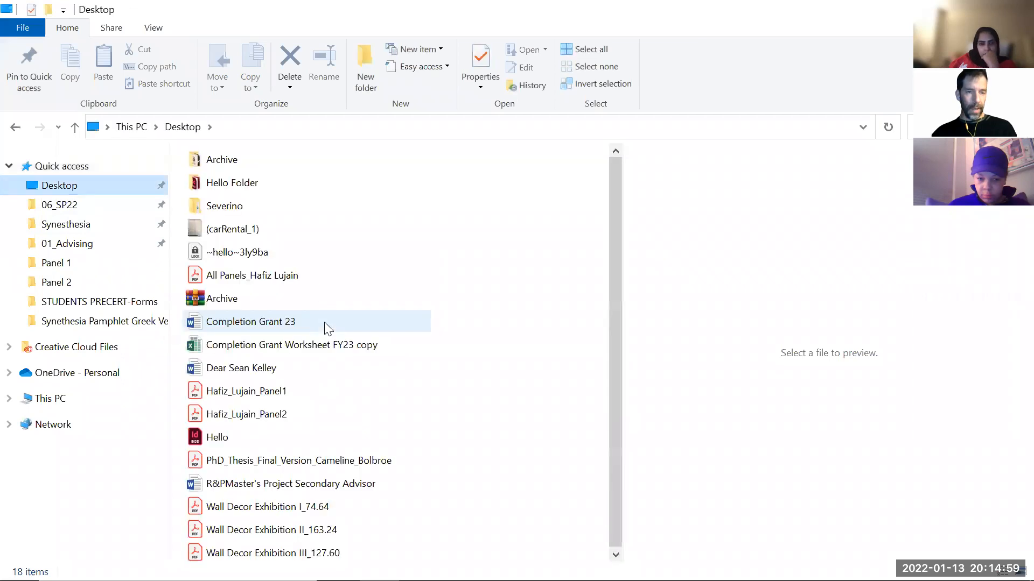
double_click(235, 186)
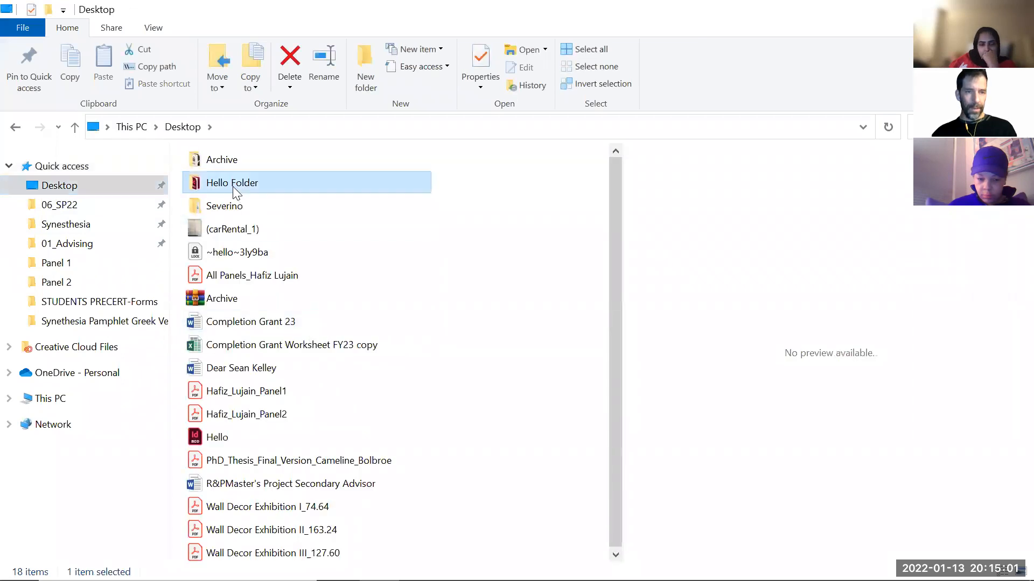
left_click(207, 217)
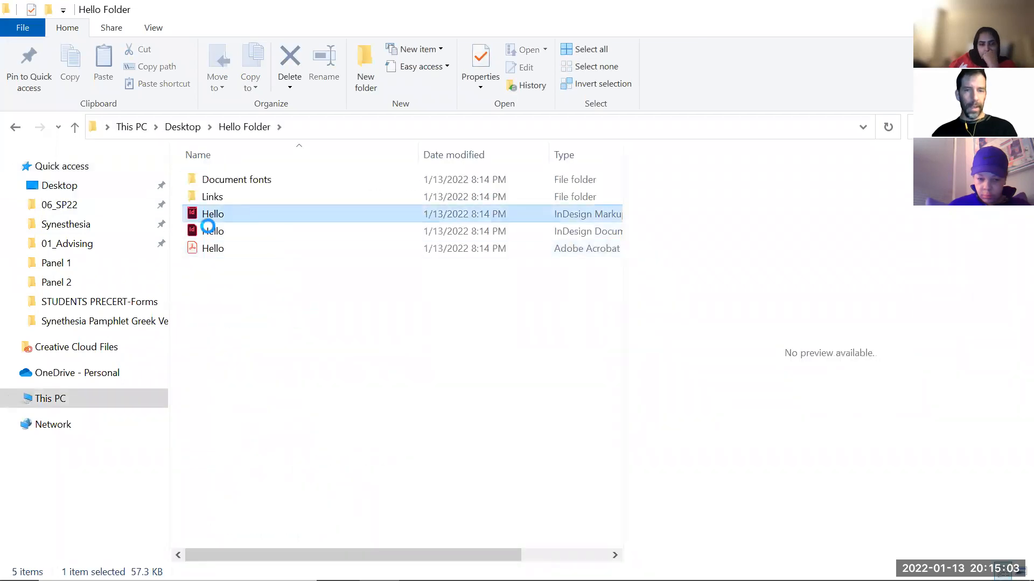
left_click_drag(624, 304, 700, 295)
left_click(220, 251)
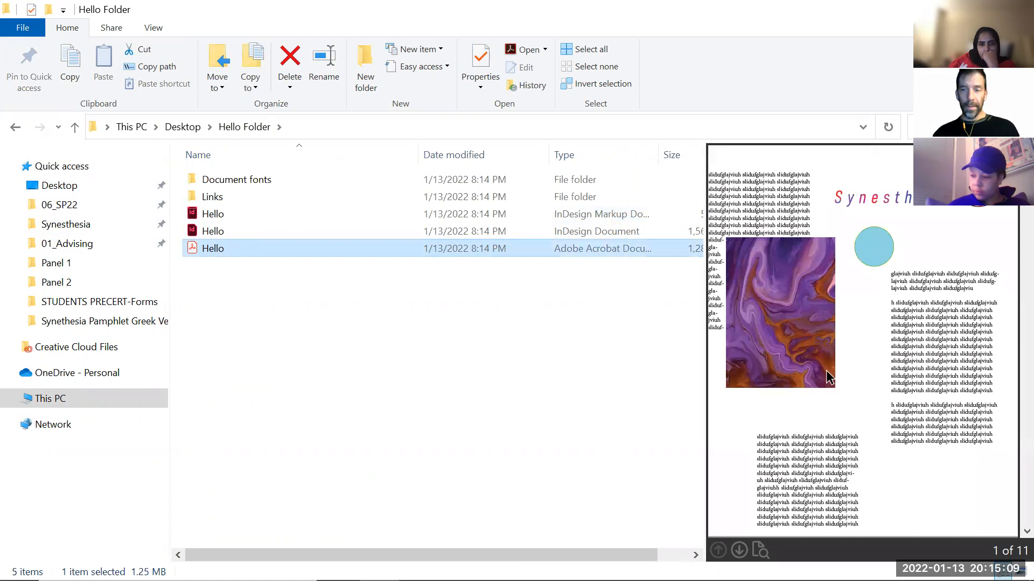
Open the package's Links folder and preview lettertest1 and Synethesia Pamphlet Title
double_click(223, 198)
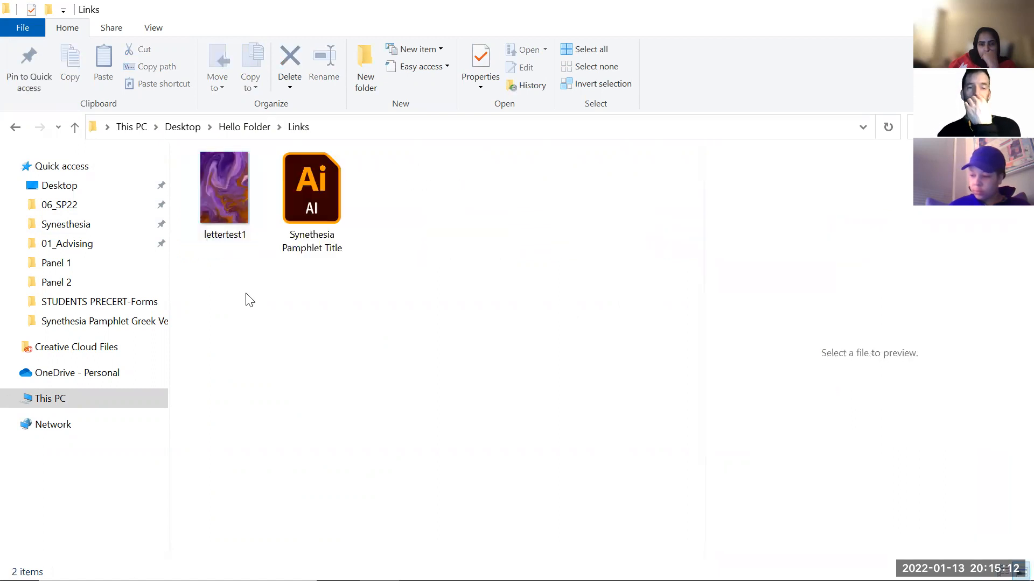
left_click(238, 196)
left_click(334, 245)
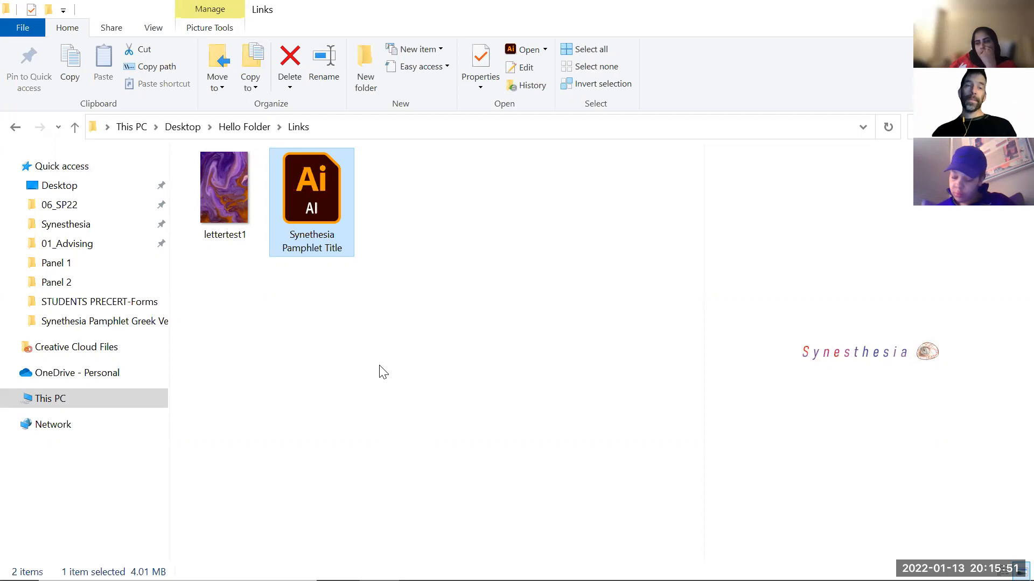
left_click(216, 201)
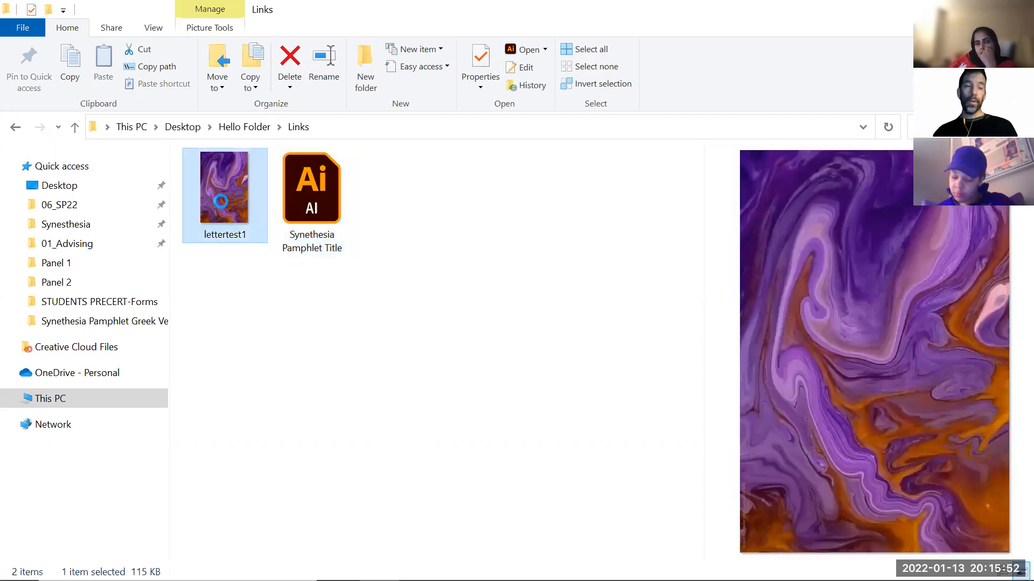
left_click(311, 200)
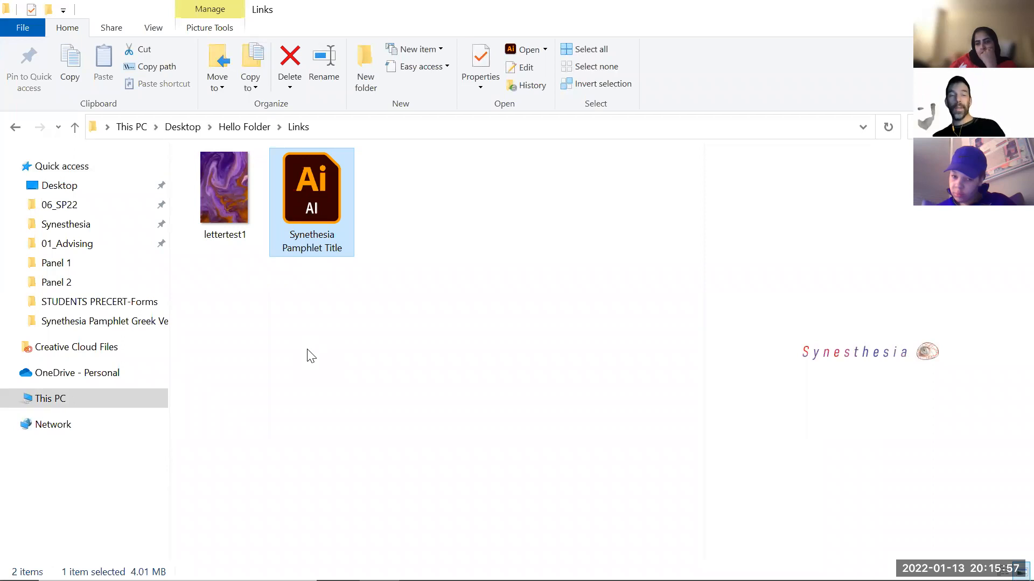
Switch back to InDesign and close the original Hello.indd document
key("alt+Tab")
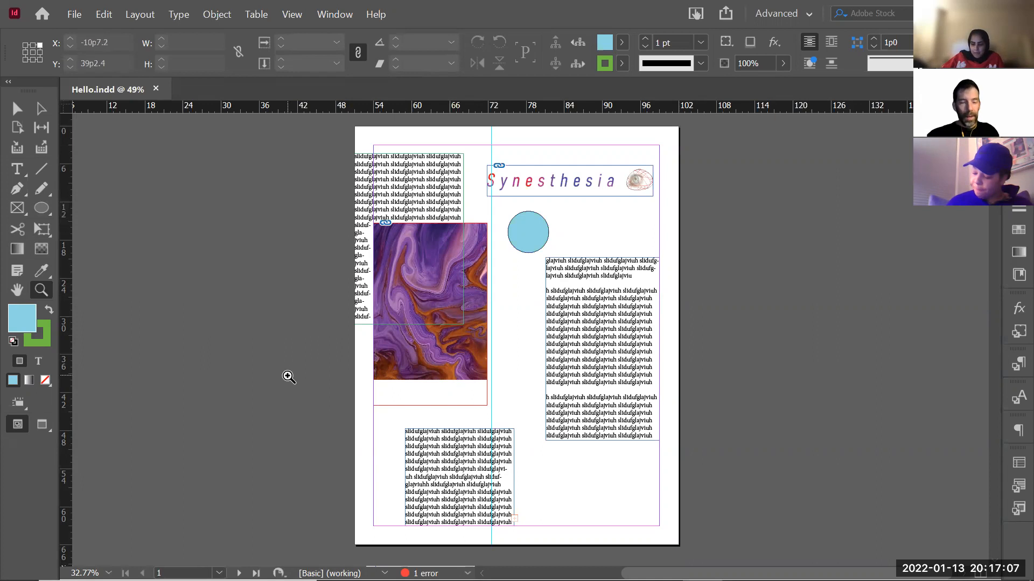
key("alt+Tab")
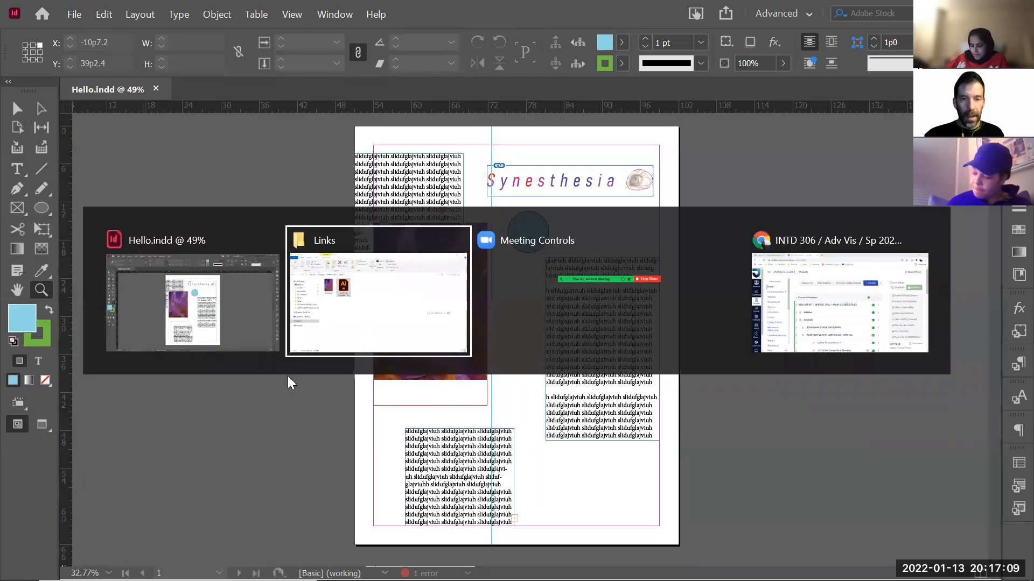
key("Escape")
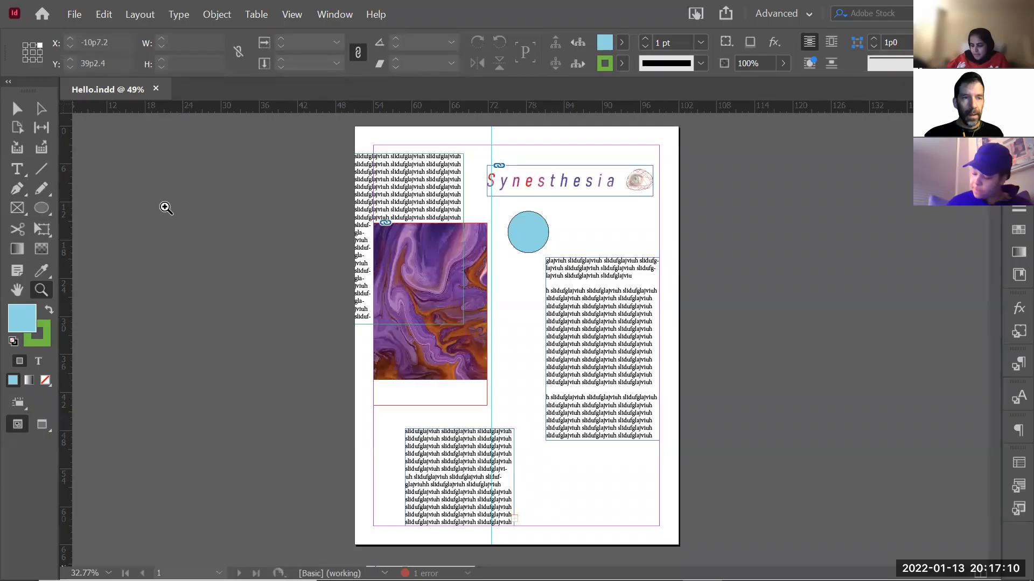
left_click(158, 89)
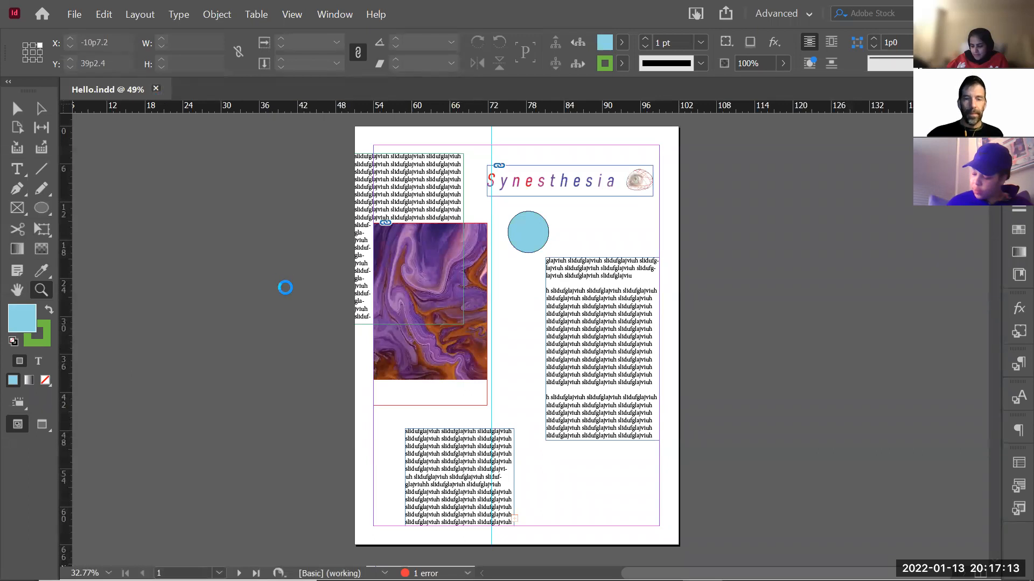
Open the packaged Hello InDesign document from Hello Folder on the Desktop
key("ctrl+o")
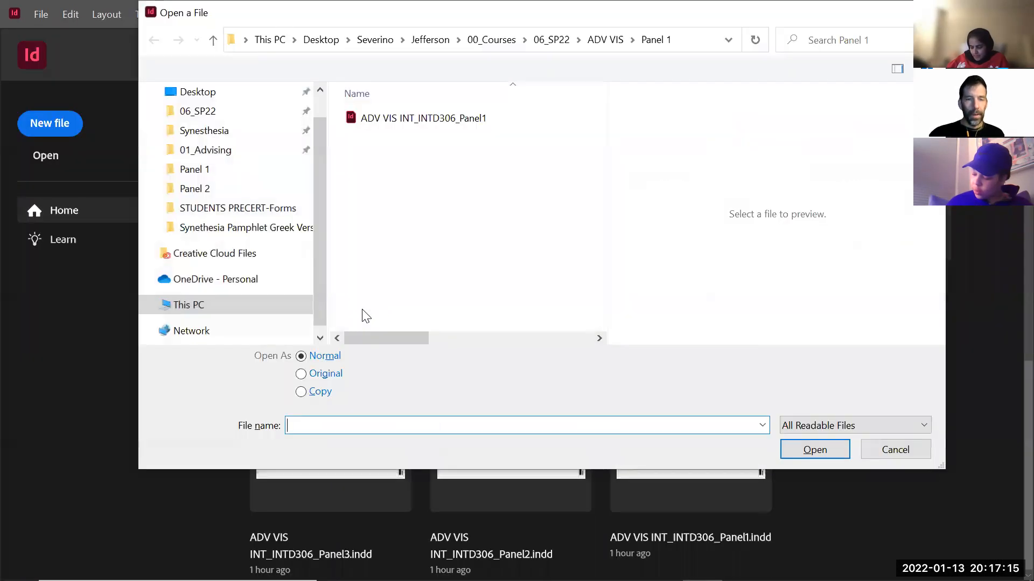
left_click(198, 92)
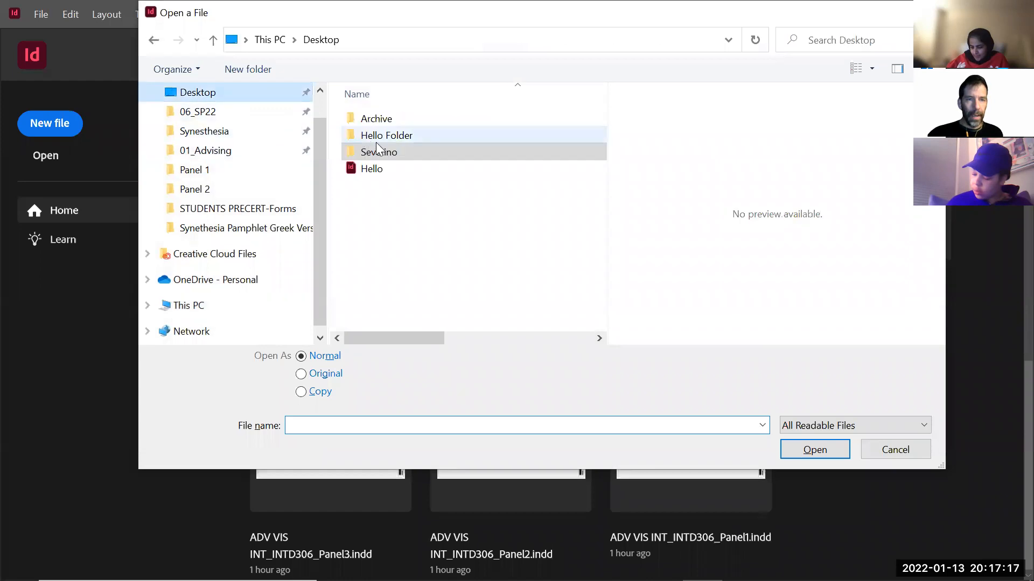
double_click(385, 138)
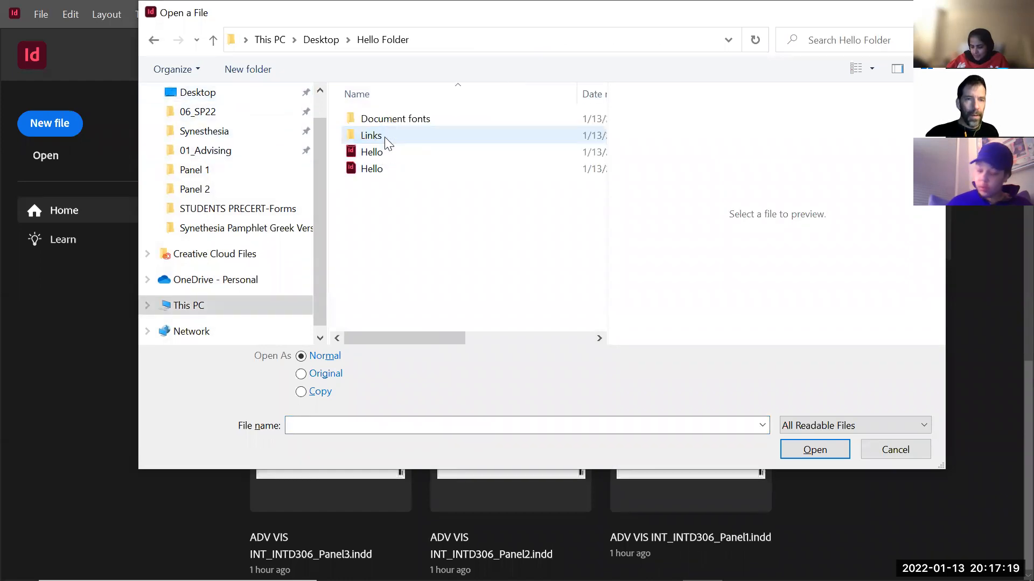
left_click(371, 170)
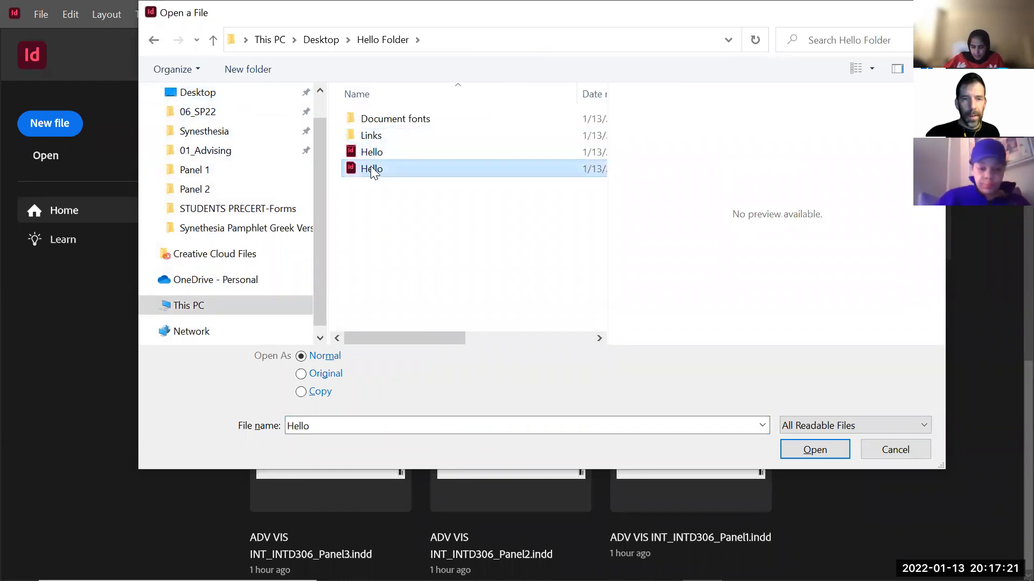
double_click(375, 139)
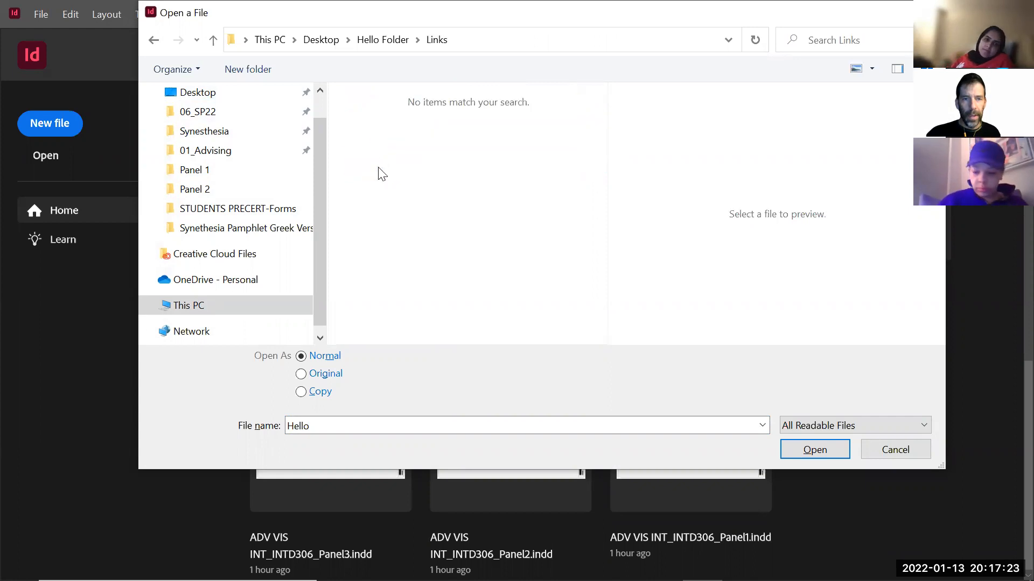
left_click(381, 40)
left_click(372, 170)
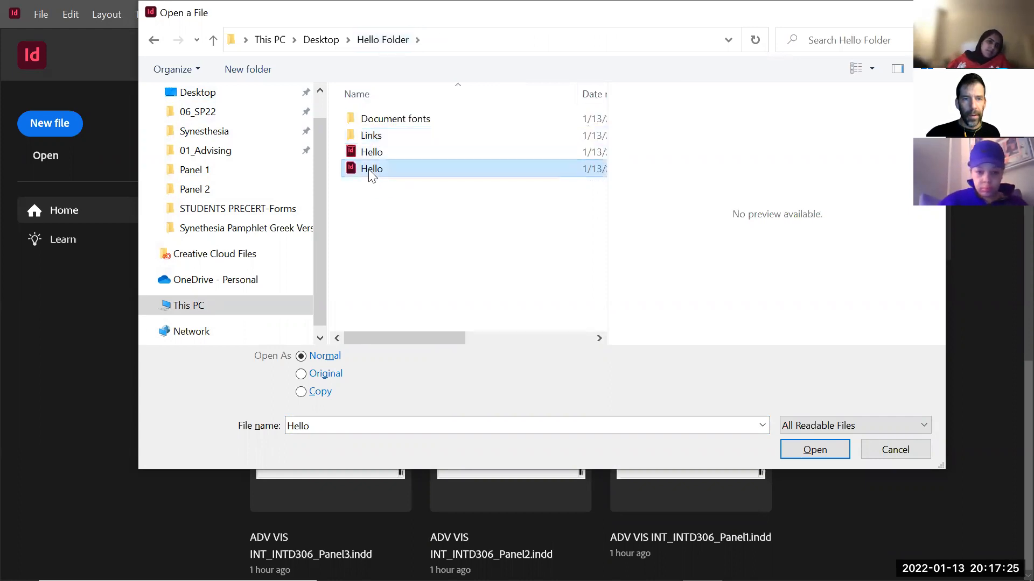
double_click(371, 170)
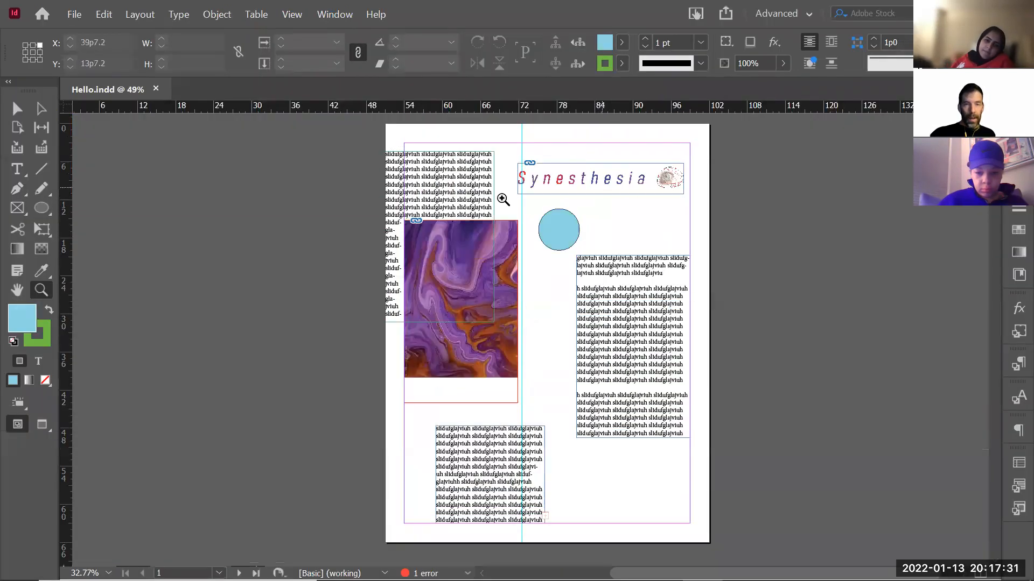
Examine the Synesthesia title, marbled image and text frames on page 1 of the packaged document up close
scroll(429, 337, "down", 10)
scroll(432, 340, "up", 10)
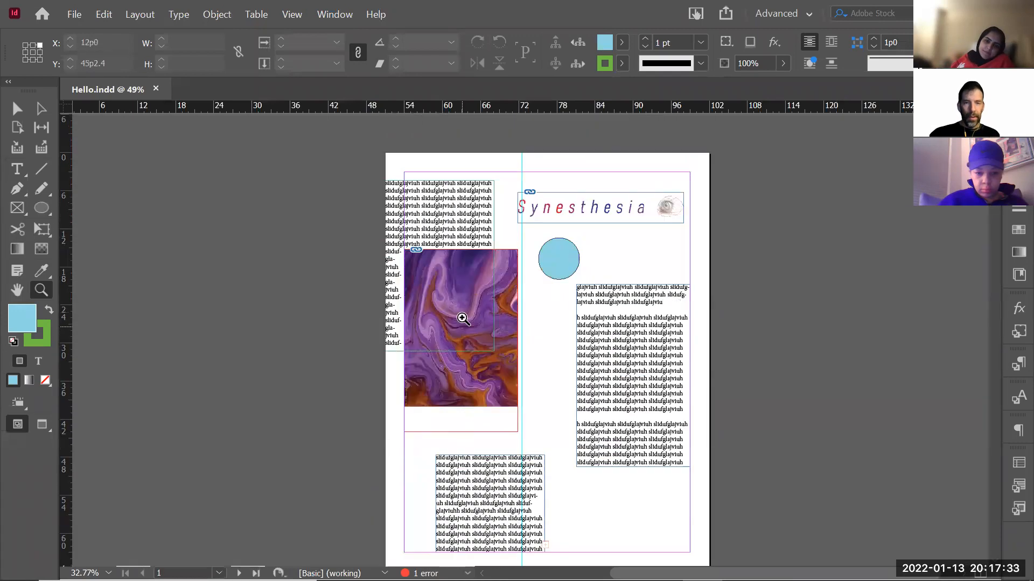
left_click_drag(516, 180, 716, 236)
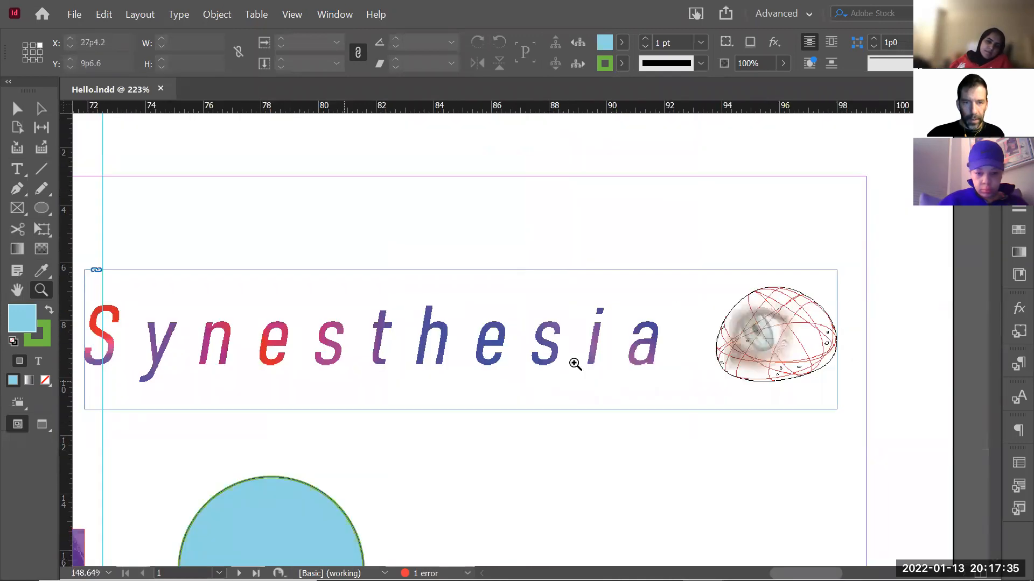
left_click(361, 386, "alt")
left_click(356, 420, "alt")
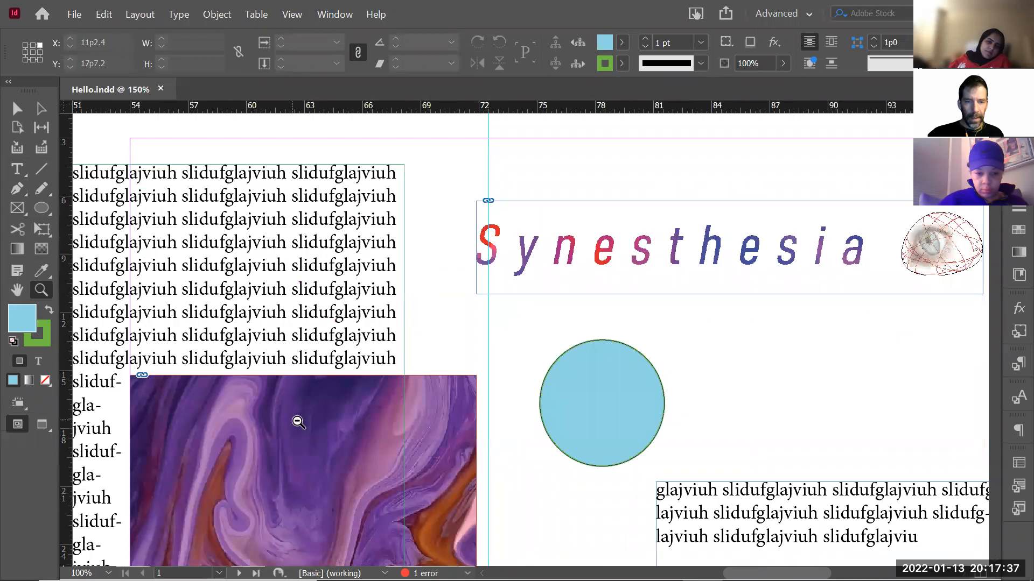
left_click(298, 424, "alt")
left_click(441, 445, "alt")
scroll(732, 322, "down", 2)
left_click_drag(806, 275, 631, 337)
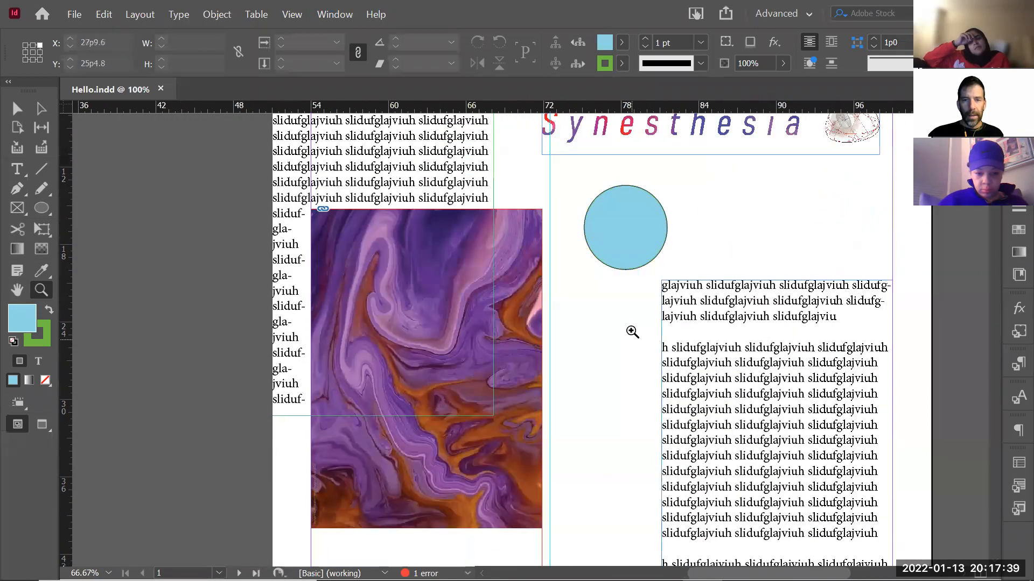
Switch to File Explorer, review the contents of Hello Folder and preview lettertest1 in its Links folder
key("alt+Tab")
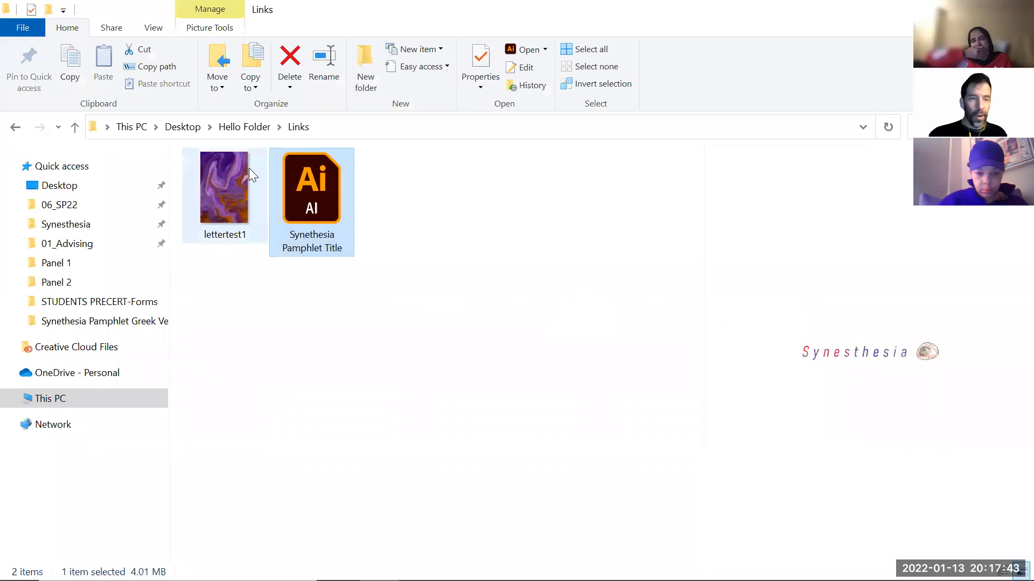
left_click(245, 127)
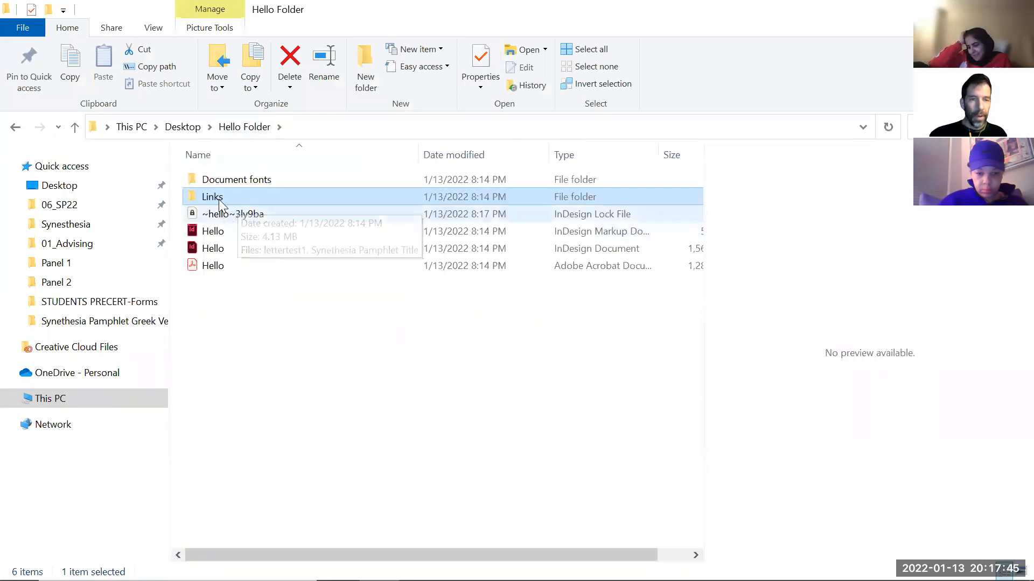
double_click(237, 200)
left_click(227, 200)
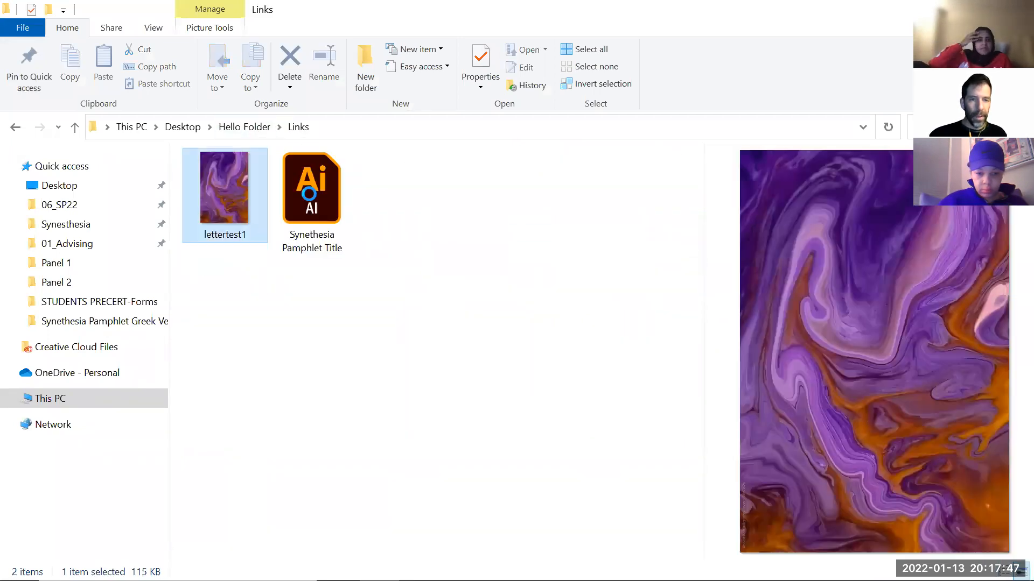
Preview Synethesia Pamphlet Title with a wider preview pane, and move lettertest1 from the Links folder to the Desktop
left_click(311, 203)
left_click_drag(705, 304, 464, 293)
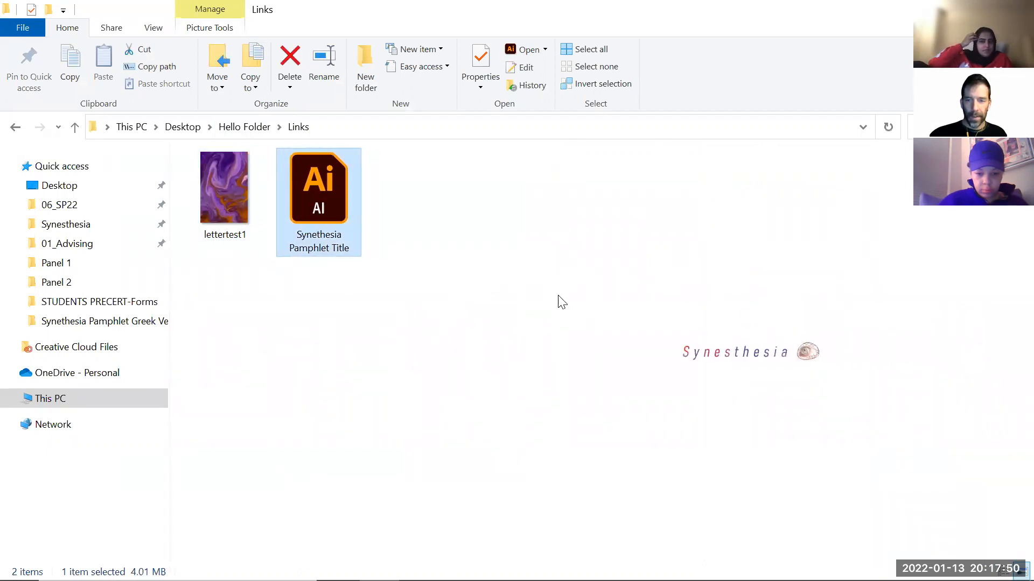
left_click(219, 189)
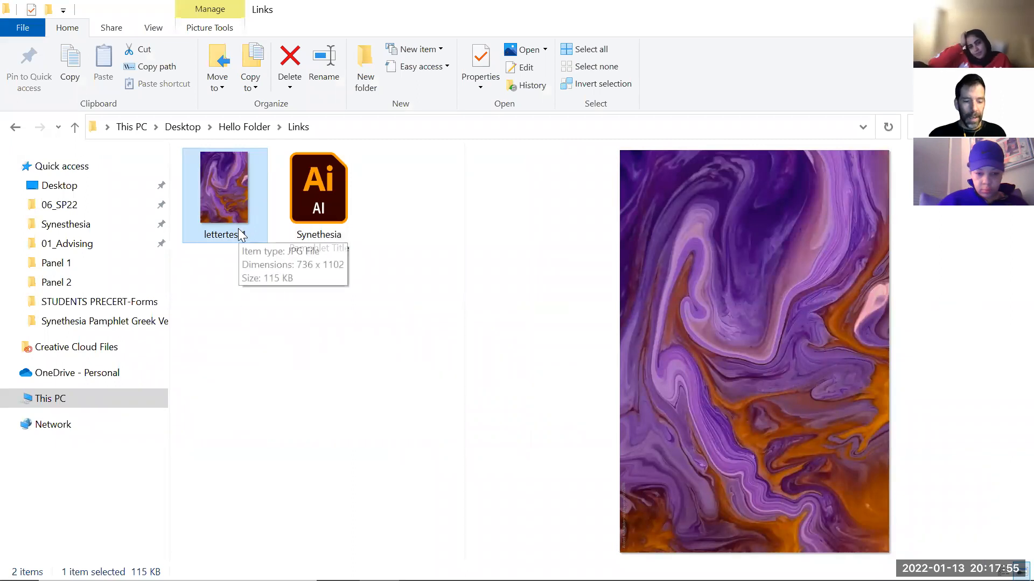
key("ctrl+x")
left_click(60, 187)
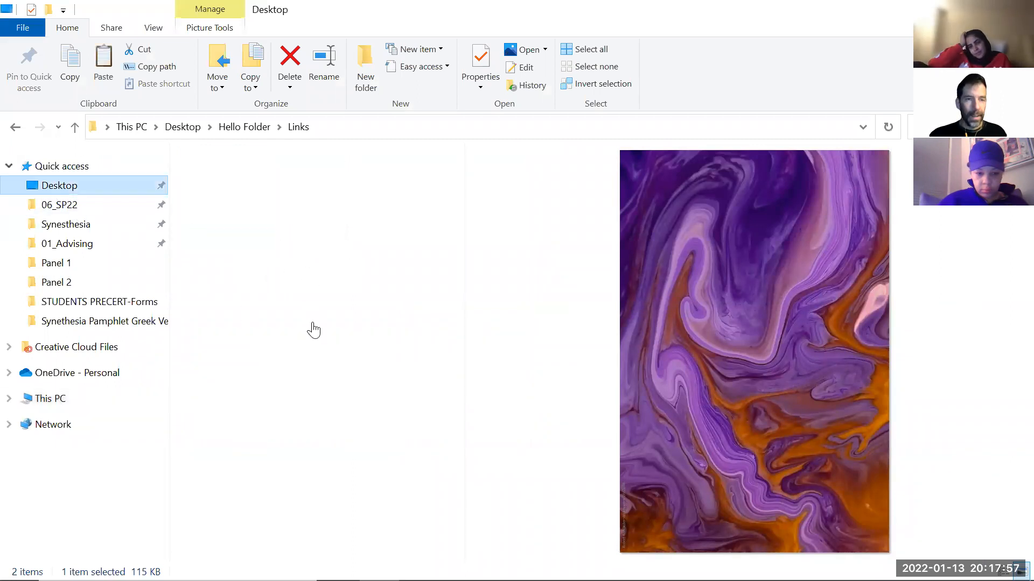
key("ctrl+v")
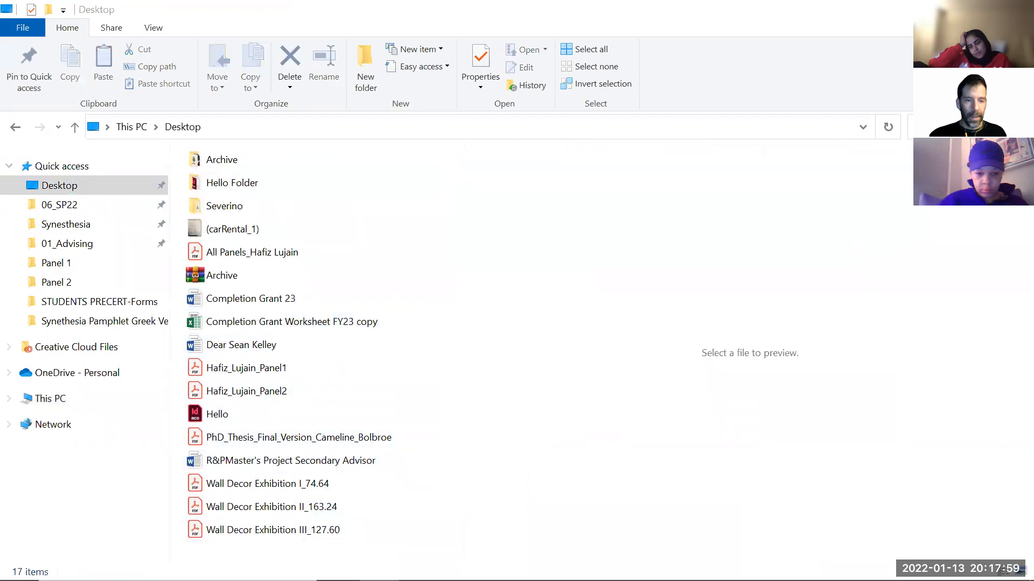
Open the Links folder inside Hello Folder and check its remaining contents
double_click(230, 186)
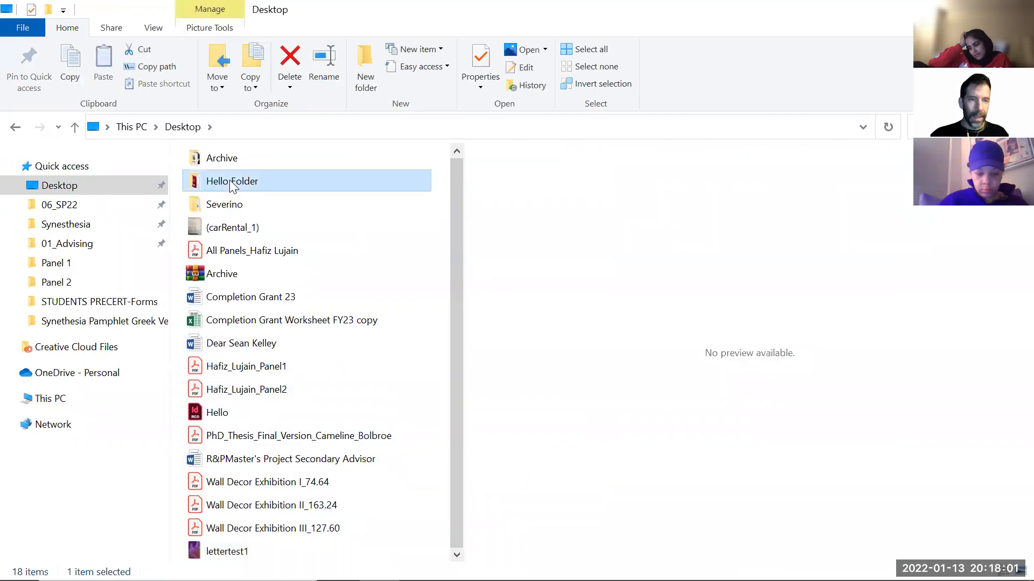
left_click(224, 198)
double_click(224, 198)
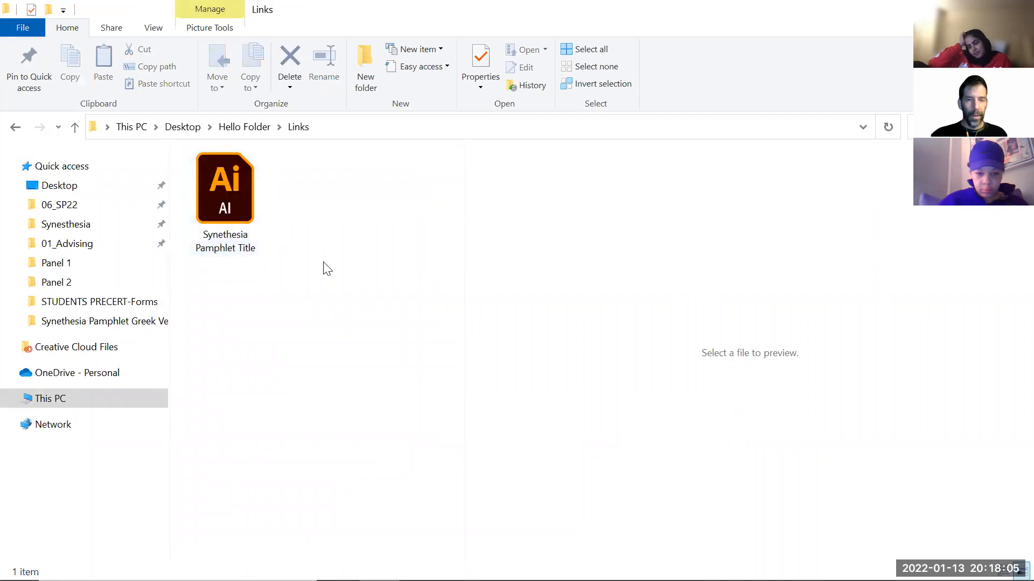
Switch to InDesign and examine the link status badge at the marbled image's upper corner up close
key("alt+Tab")
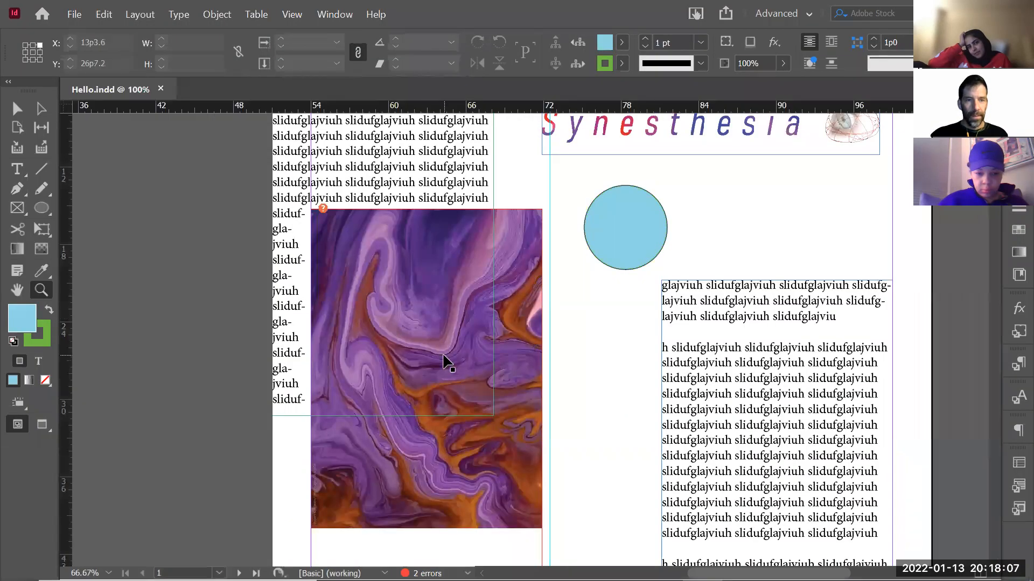
left_click_drag(296, 190, 366, 237)
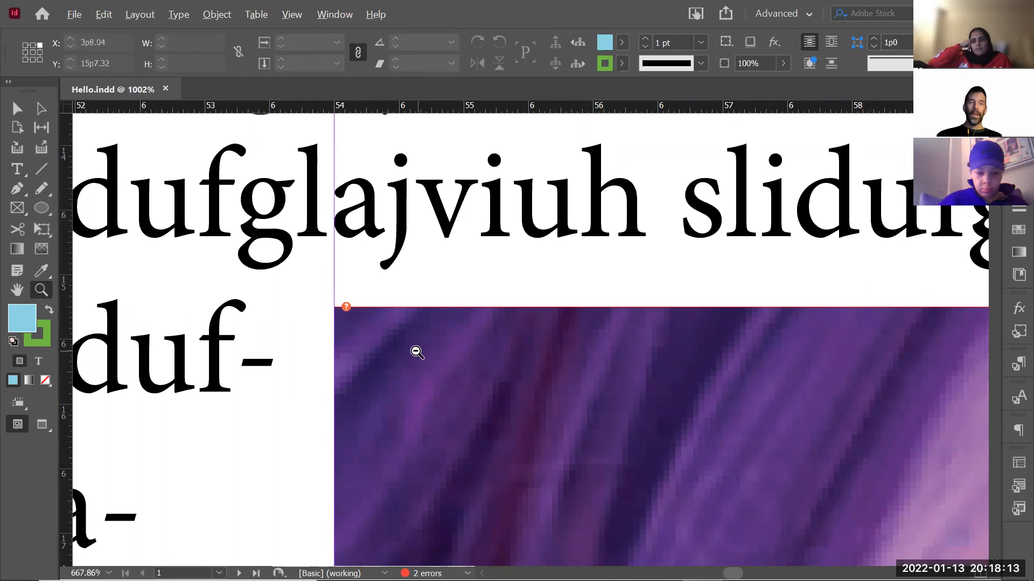
left_click(422, 369, "alt")
left_click(646, 422, "alt")
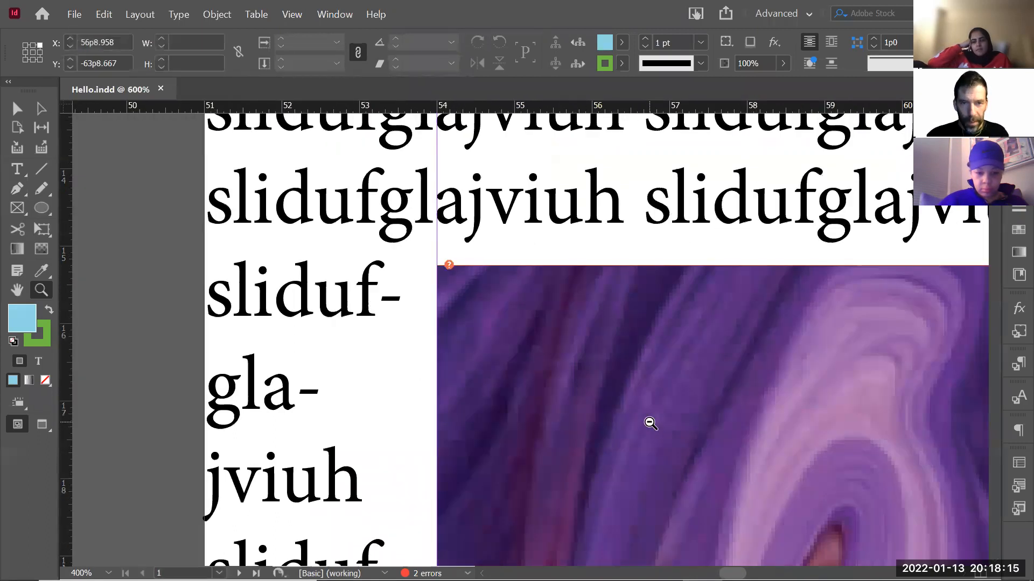
left_click(649, 422, "alt")
left_click(629, 410, "alt")
left_click(629, 409, "alt")
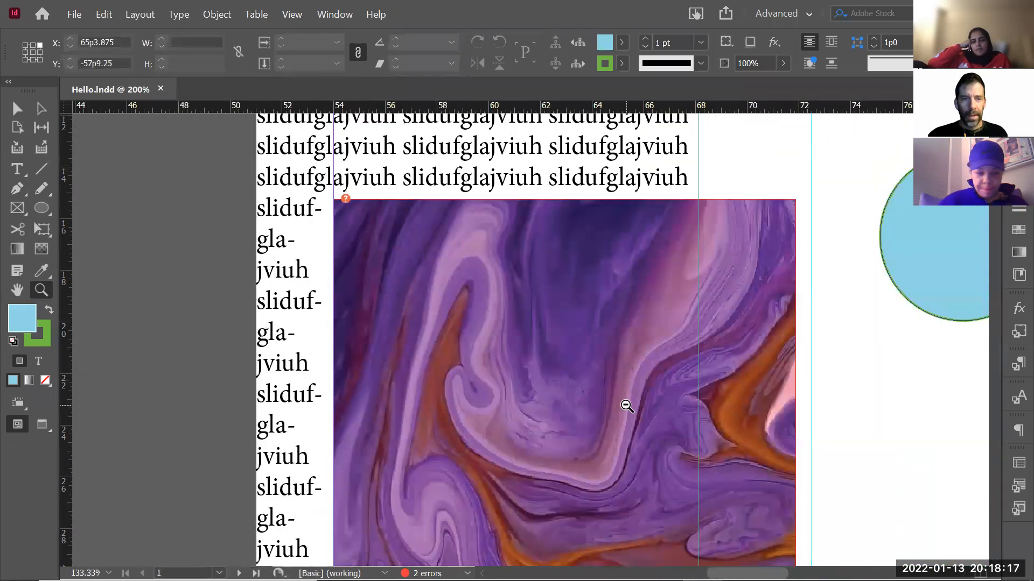
left_click(625, 407, "alt")
left_click(627, 406, "alt")
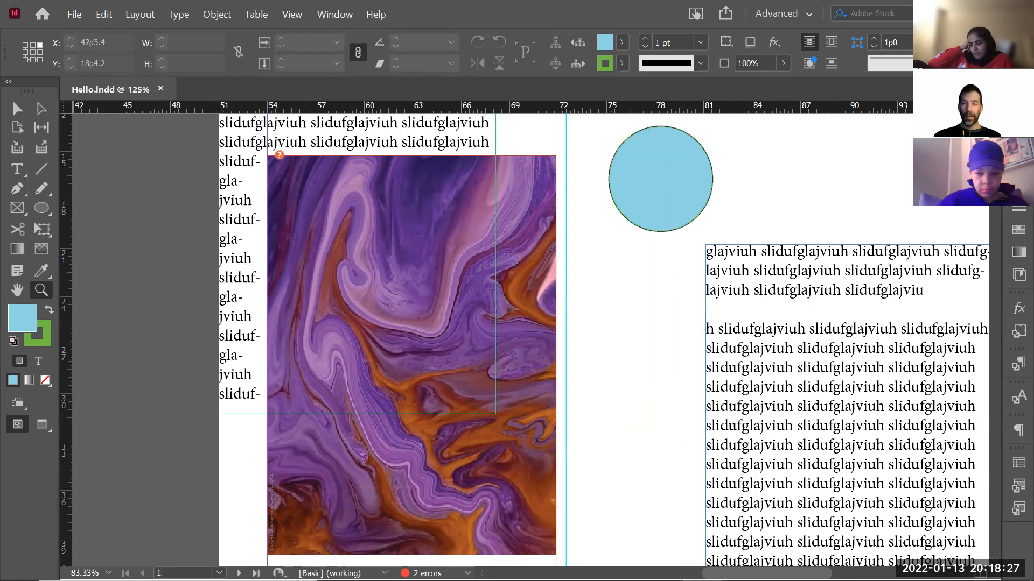
Display the document's linked files and view the relinking options for lettertest1.jpg without applying any
left_click(1019, 153)
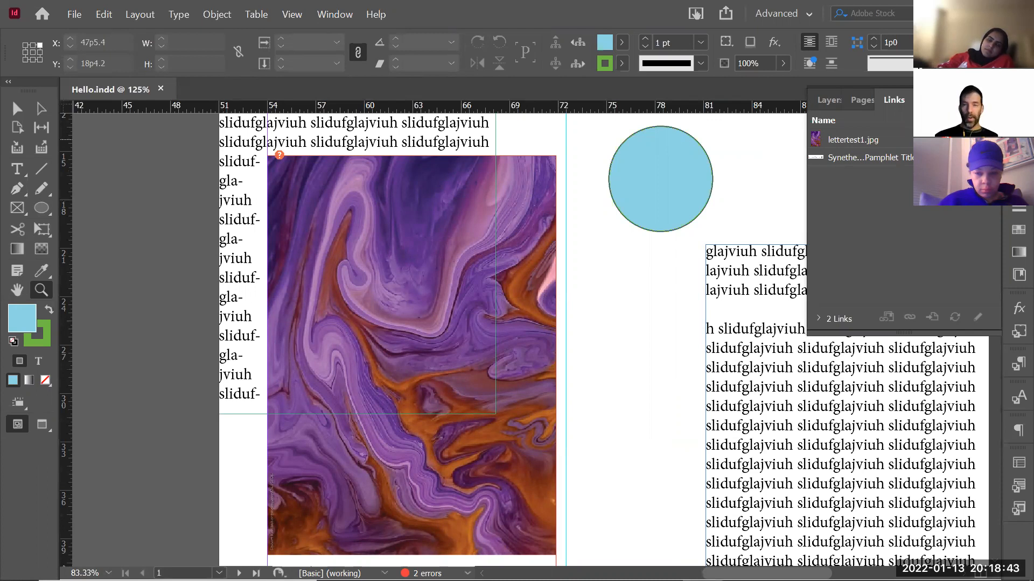
right_click(876, 142)
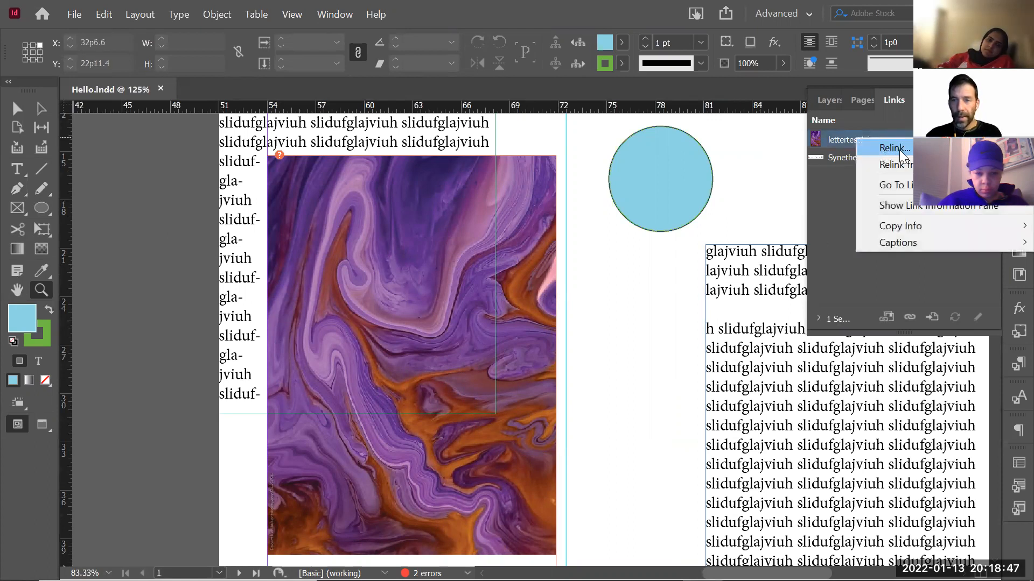
left_click(707, 281)
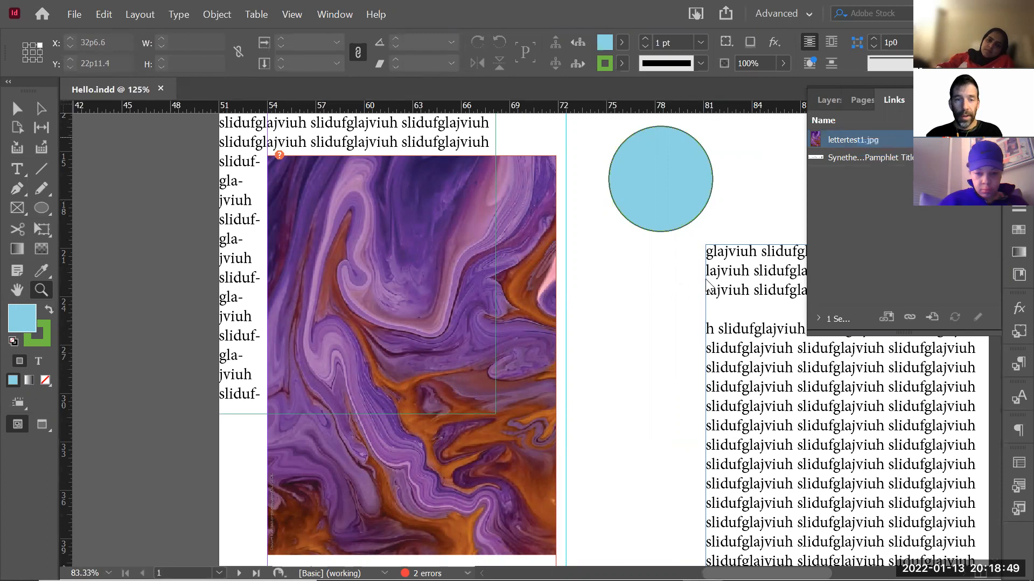
key("Return")
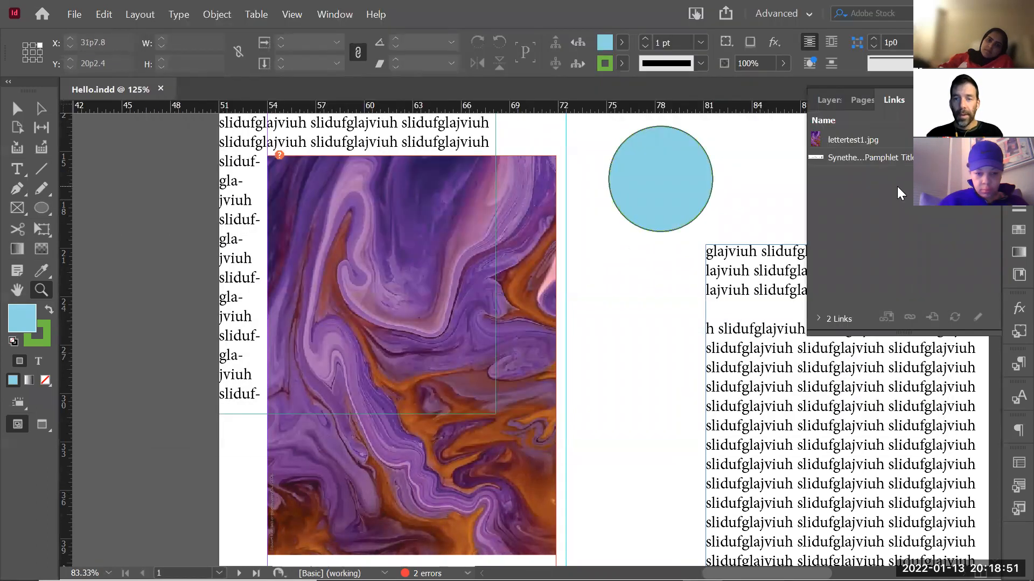
Switch to File Explorer and move lettertest1 from the Desktop back into the Links folder of Hello Folder
key("alt+Tab")
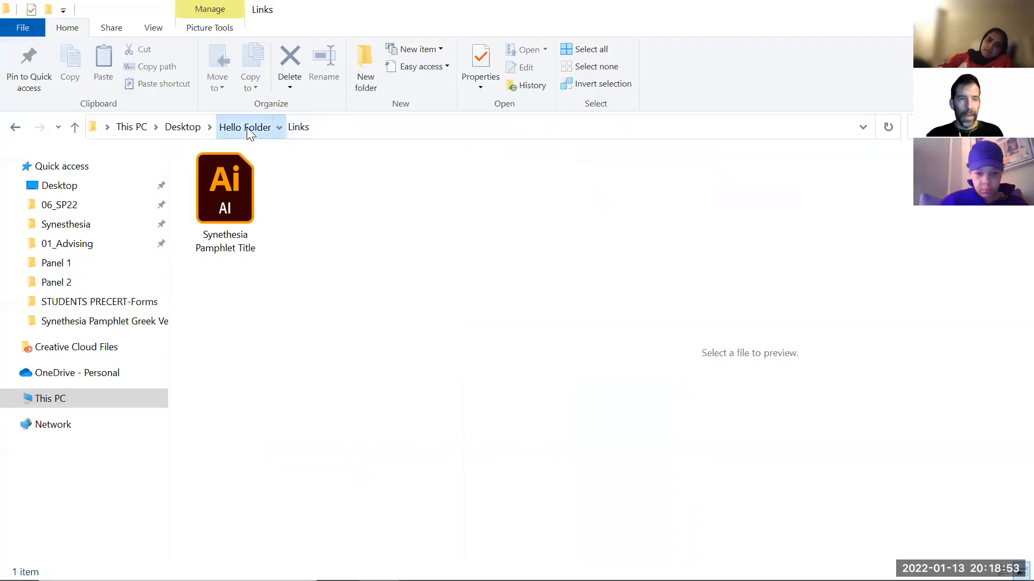
left_click(248, 130)
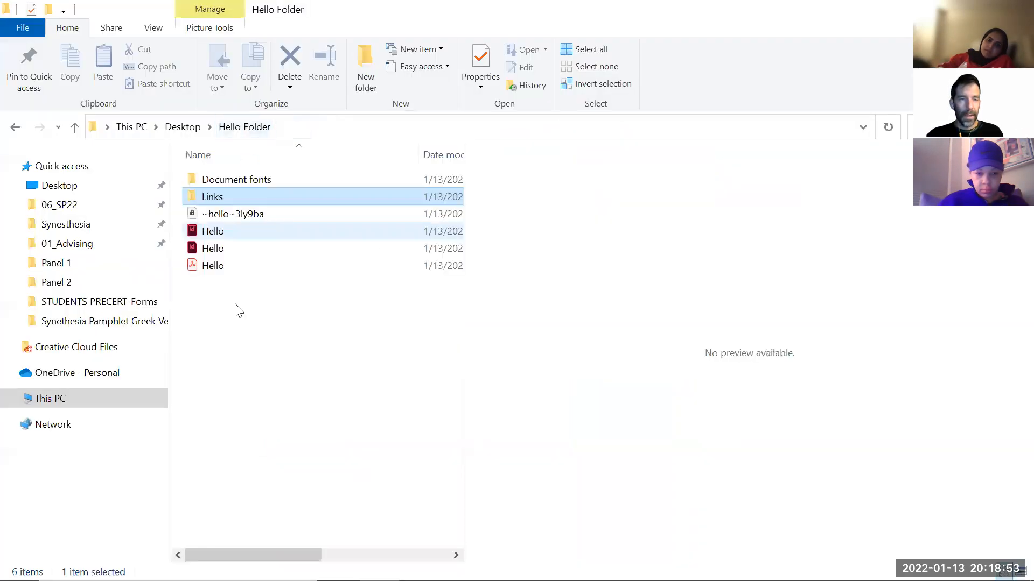
left_click(186, 127)
left_click(241, 440)
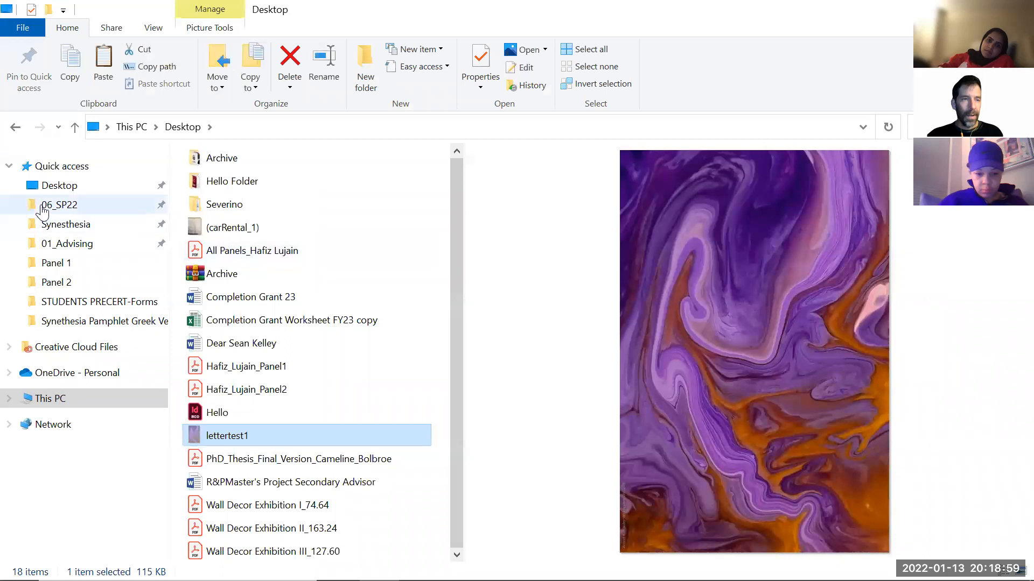
left_click(59, 185)
left_click(234, 187)
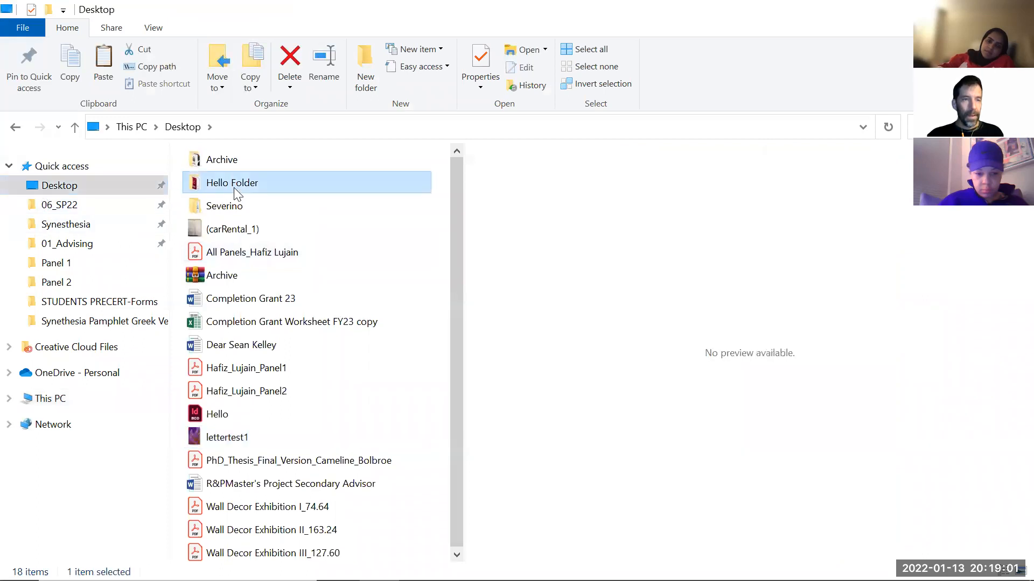
double_click(233, 188)
double_click(219, 196)
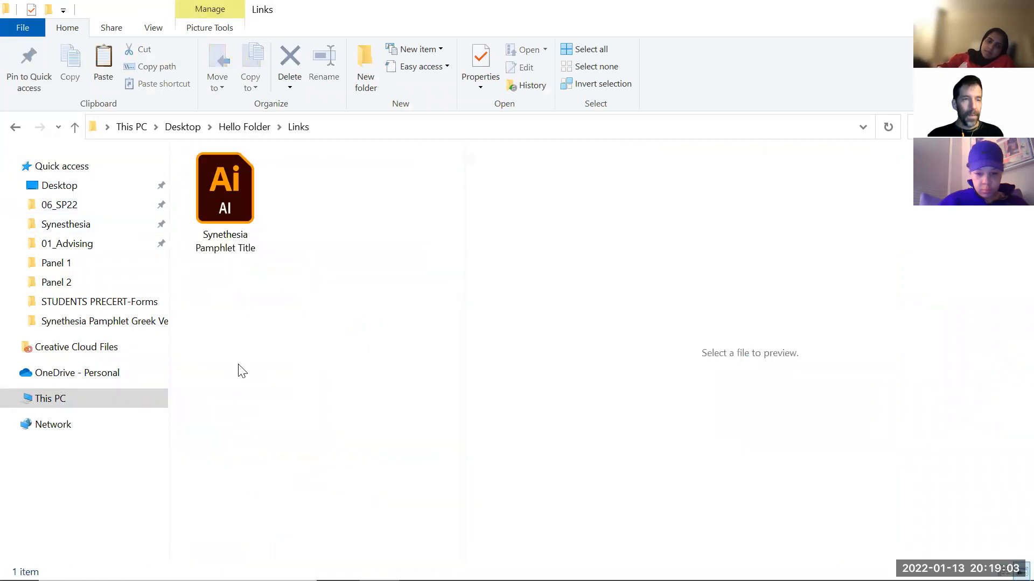
key("ctrl+v")
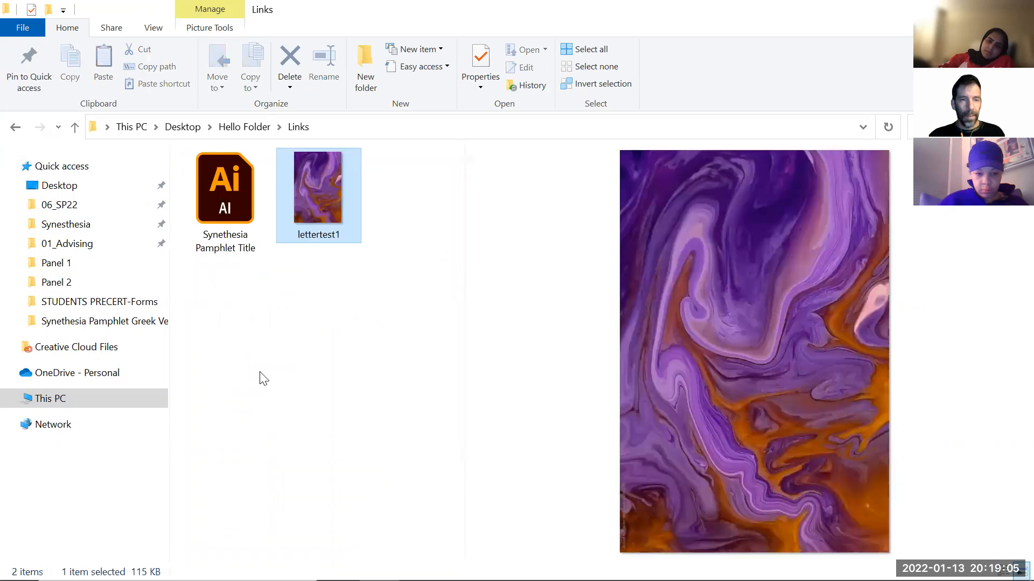
left_click(264, 378)
Switch to InDesign and inspect the marbled image's link status badge again
key("alt+Tab")
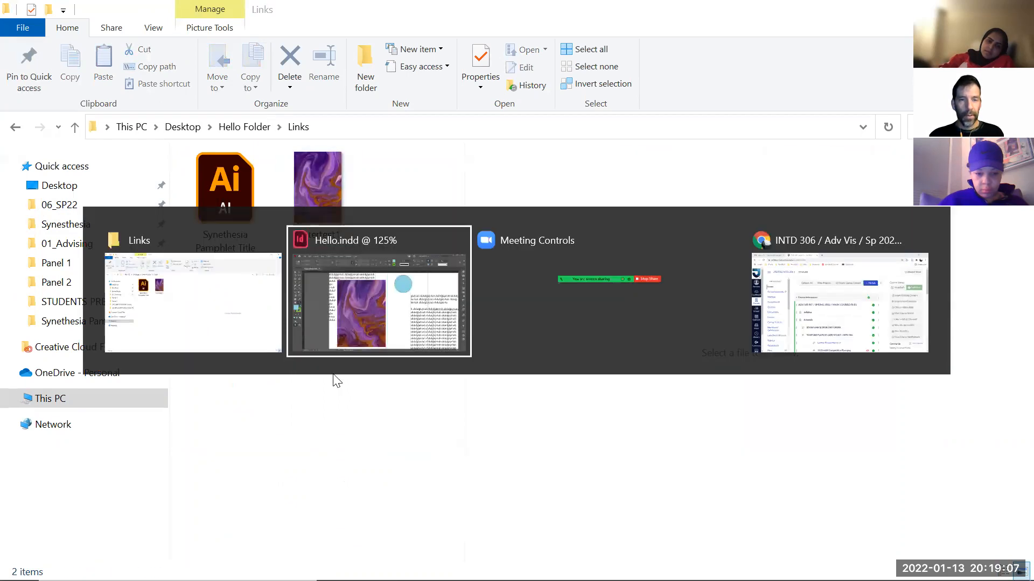
left_click_drag(261, 145, 314, 183)
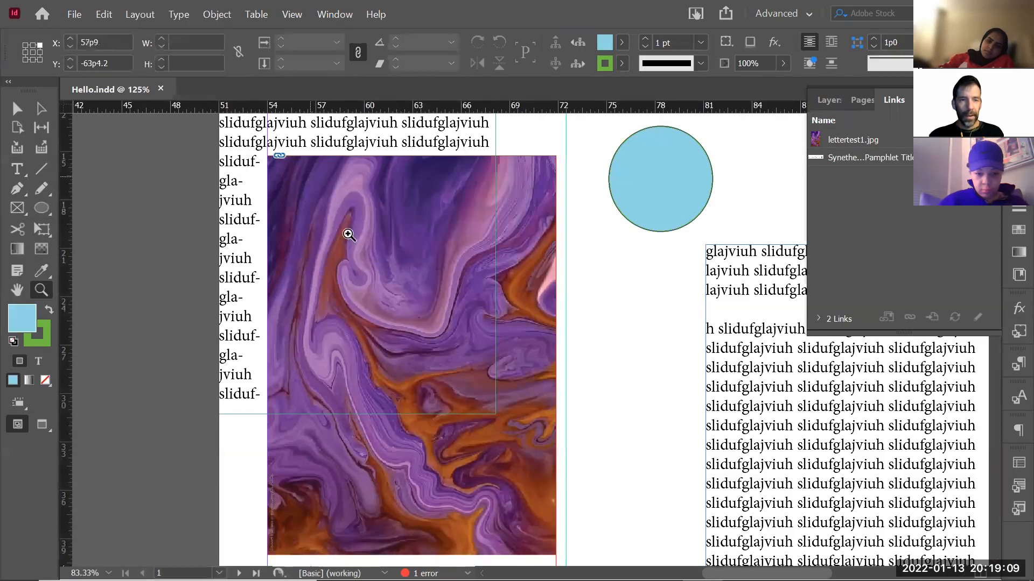
left_click(630, 380, "alt")
left_click(630, 381, "alt")
left_click(633, 381, "alt")
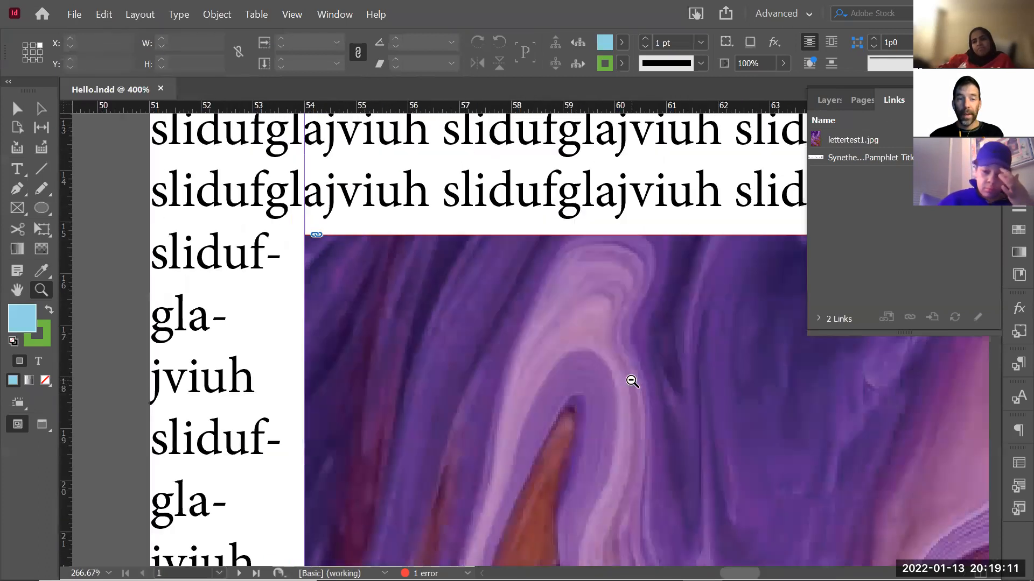
left_click(618, 410, "alt")
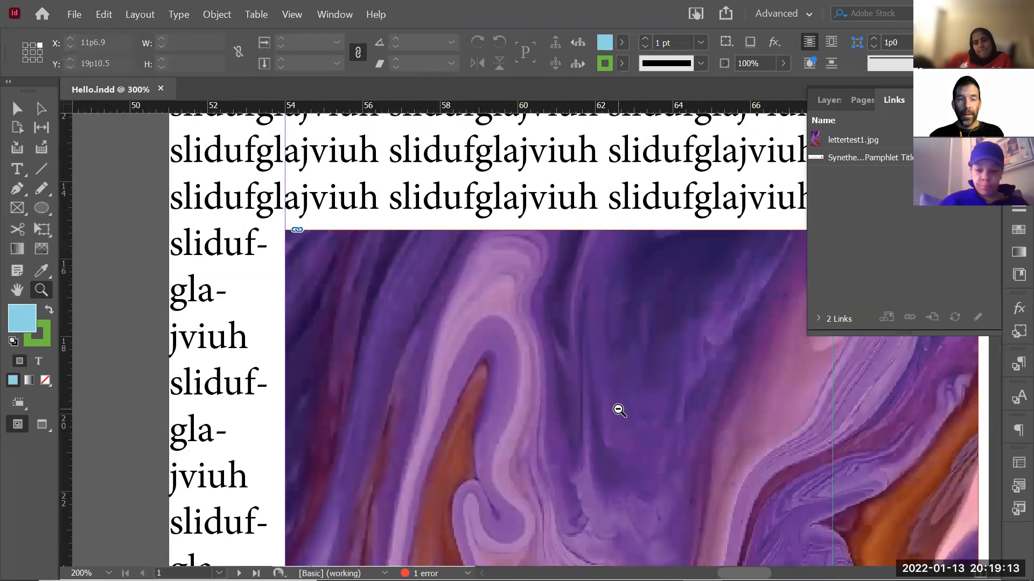
left_click(618, 410, "alt")
Switch to File Explorer, delete lettertest1 from the Links folder, and return to the Hello document in InDesign
key("alt+Tab")
left_click(329, 205)
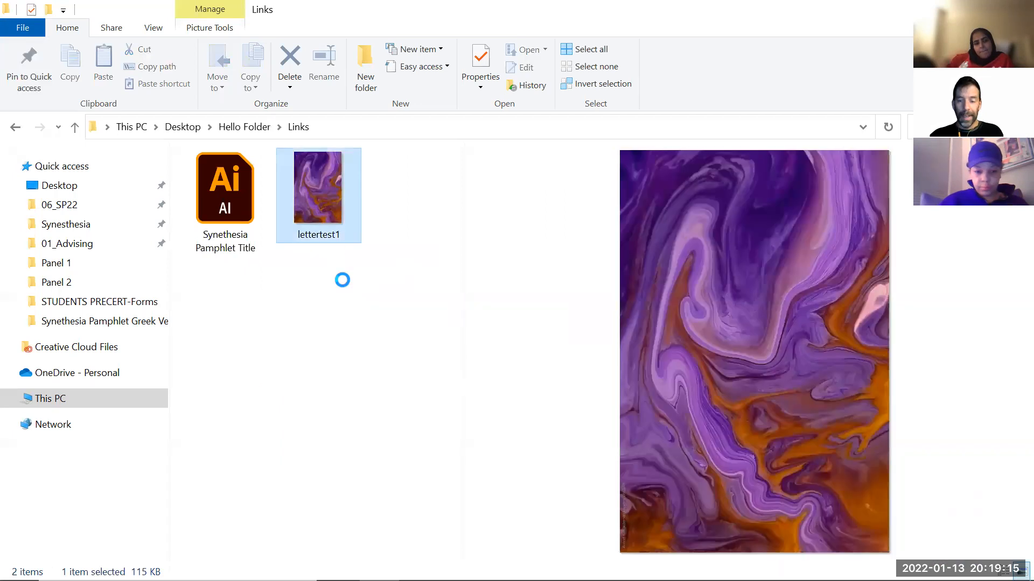
key("Delete")
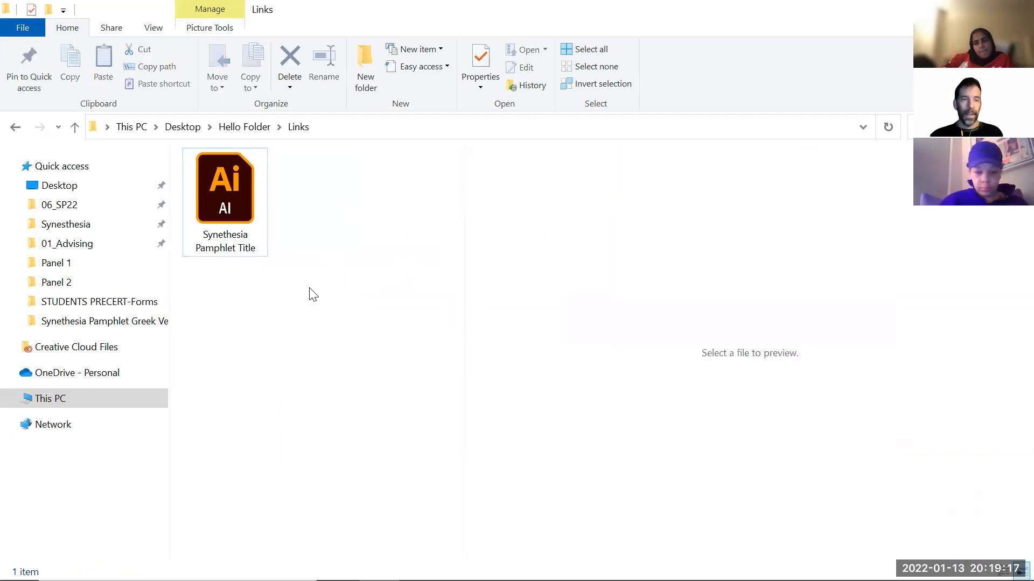
key("alt+Tab")
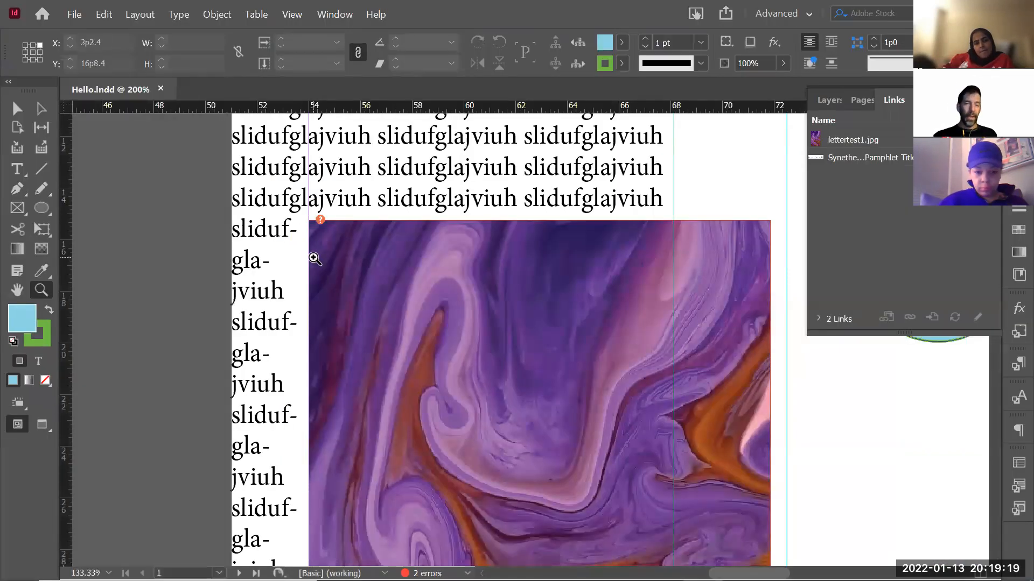
left_click(69, 15)
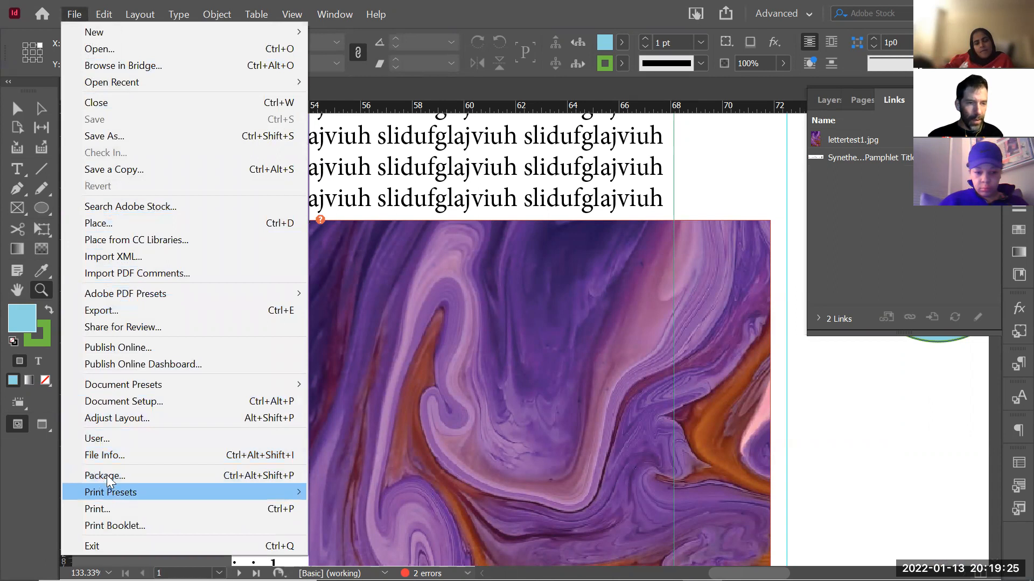
left_click(108, 310)
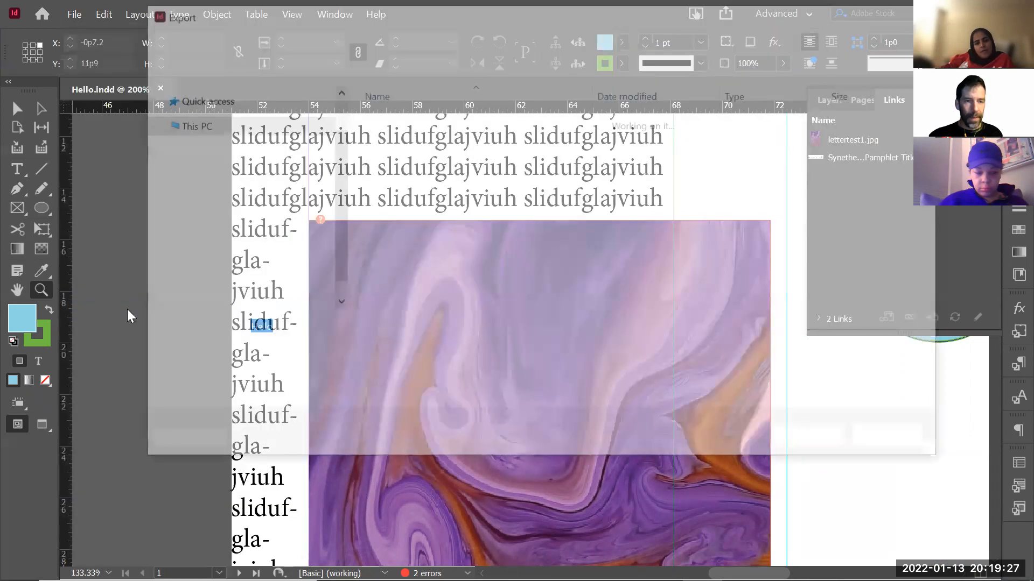
left_click(320, 349)
left_click(320, 348)
left_click(289, 329)
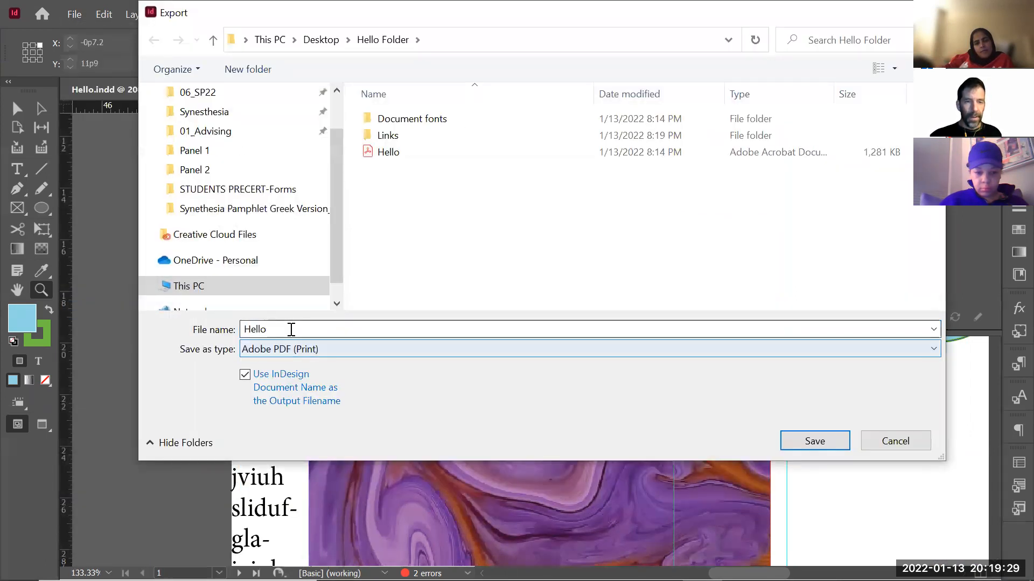
left_click(300, 329)
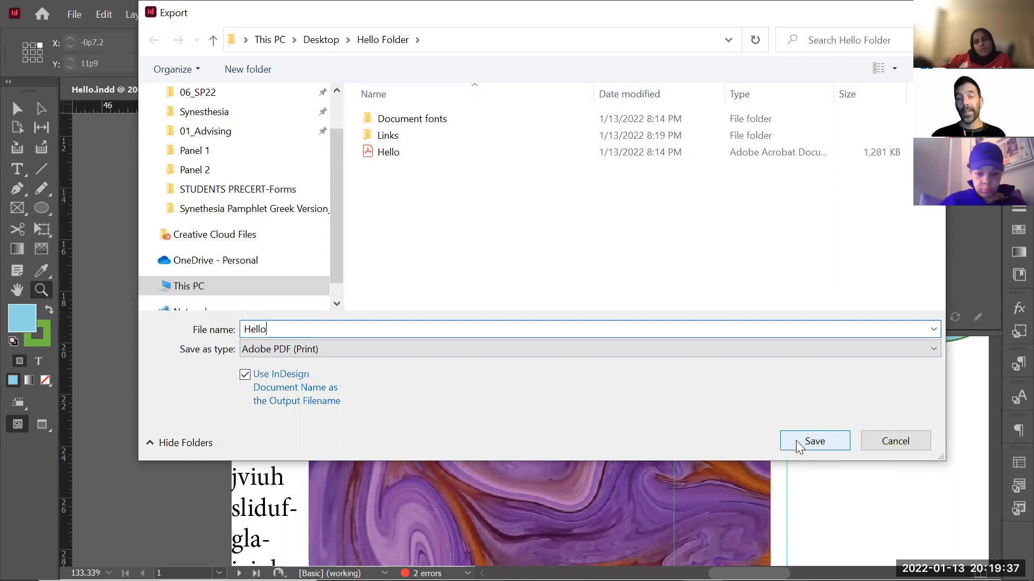
left_click(909, 443)
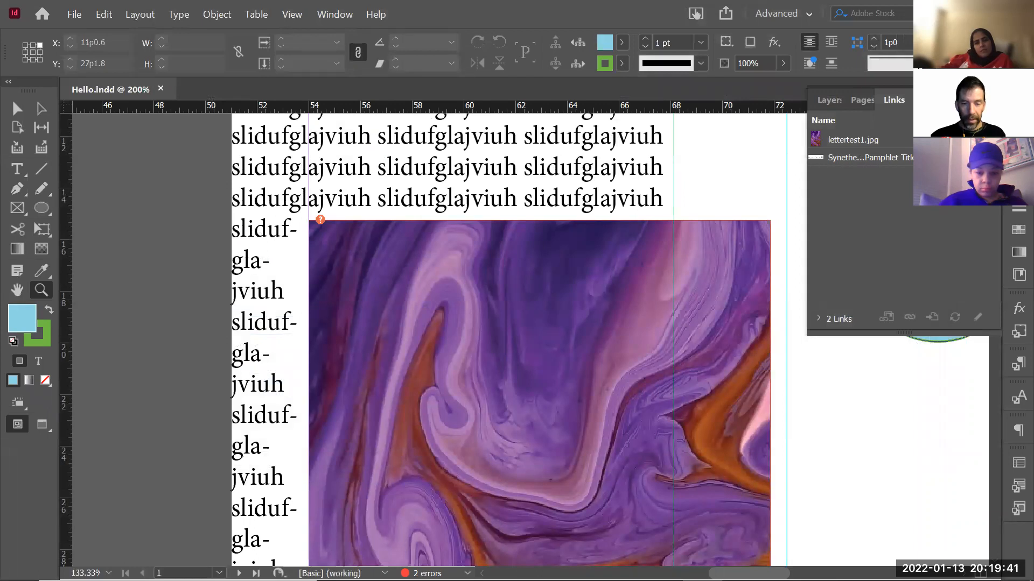
Open the Preflight report, expand its LINKS errors and select the Missing link entry
double_click(427, 574)
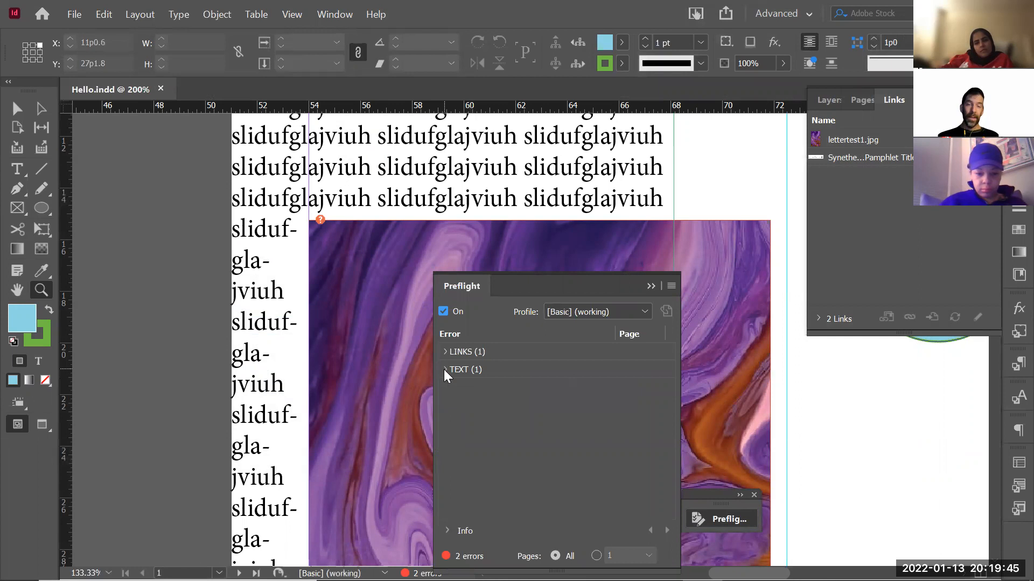
left_click(445, 354)
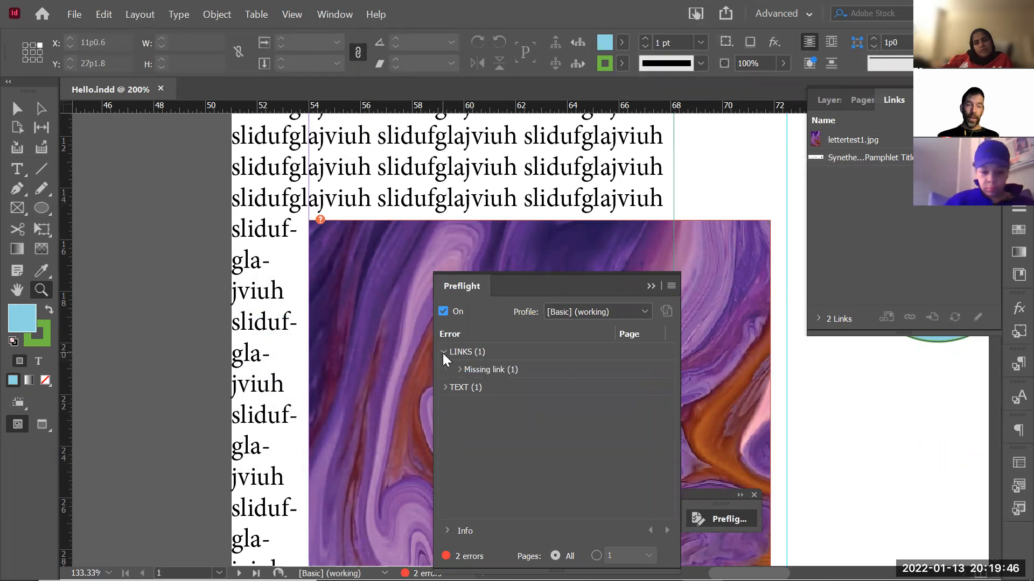
left_click(496, 372)
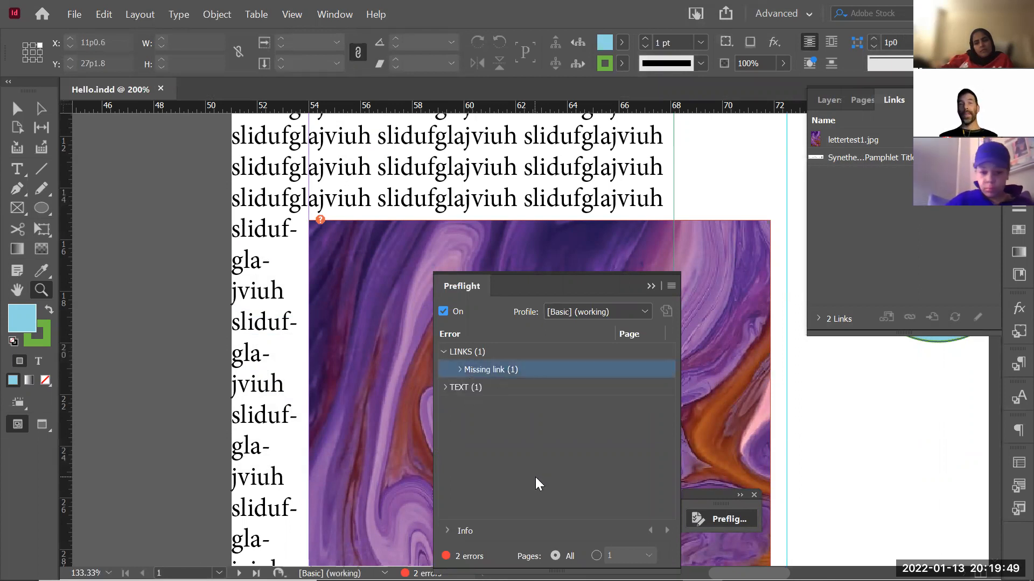